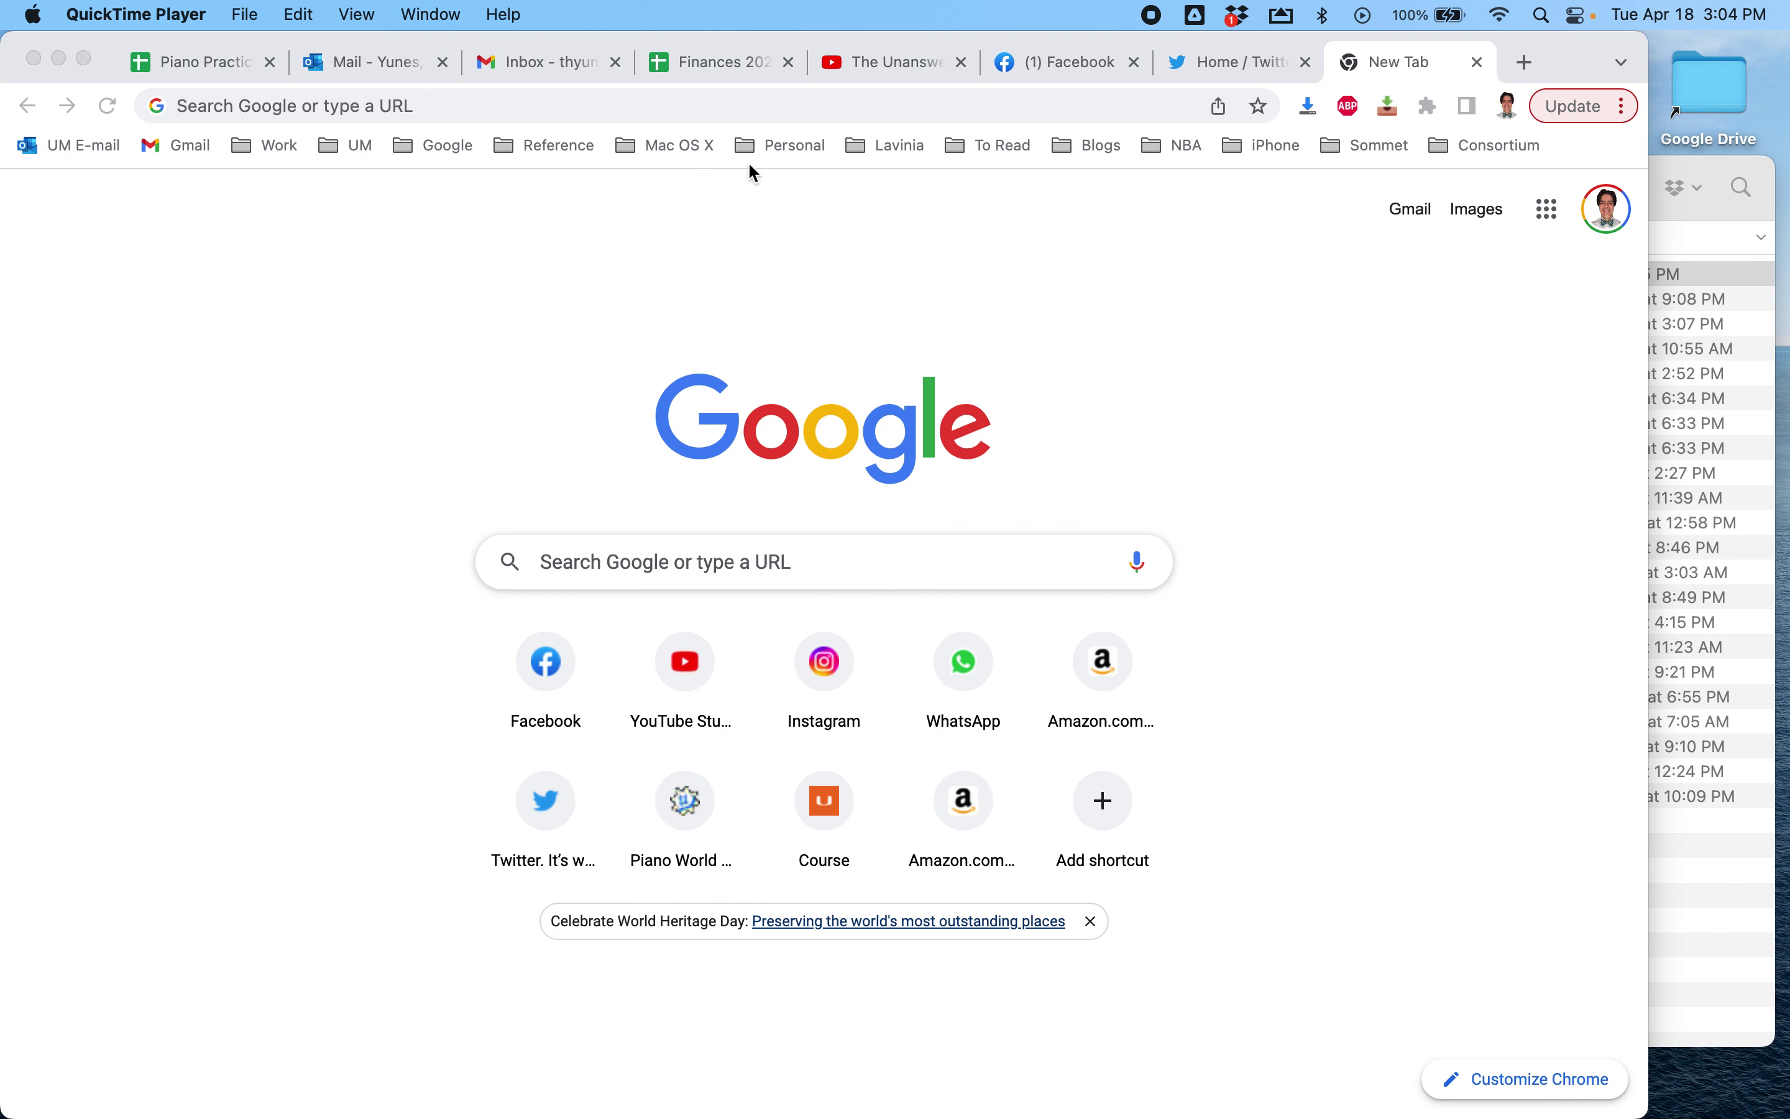
# Search the web for "opensolver" and open the OpenSolver for Excel website
pyautogui.click(775, 113)
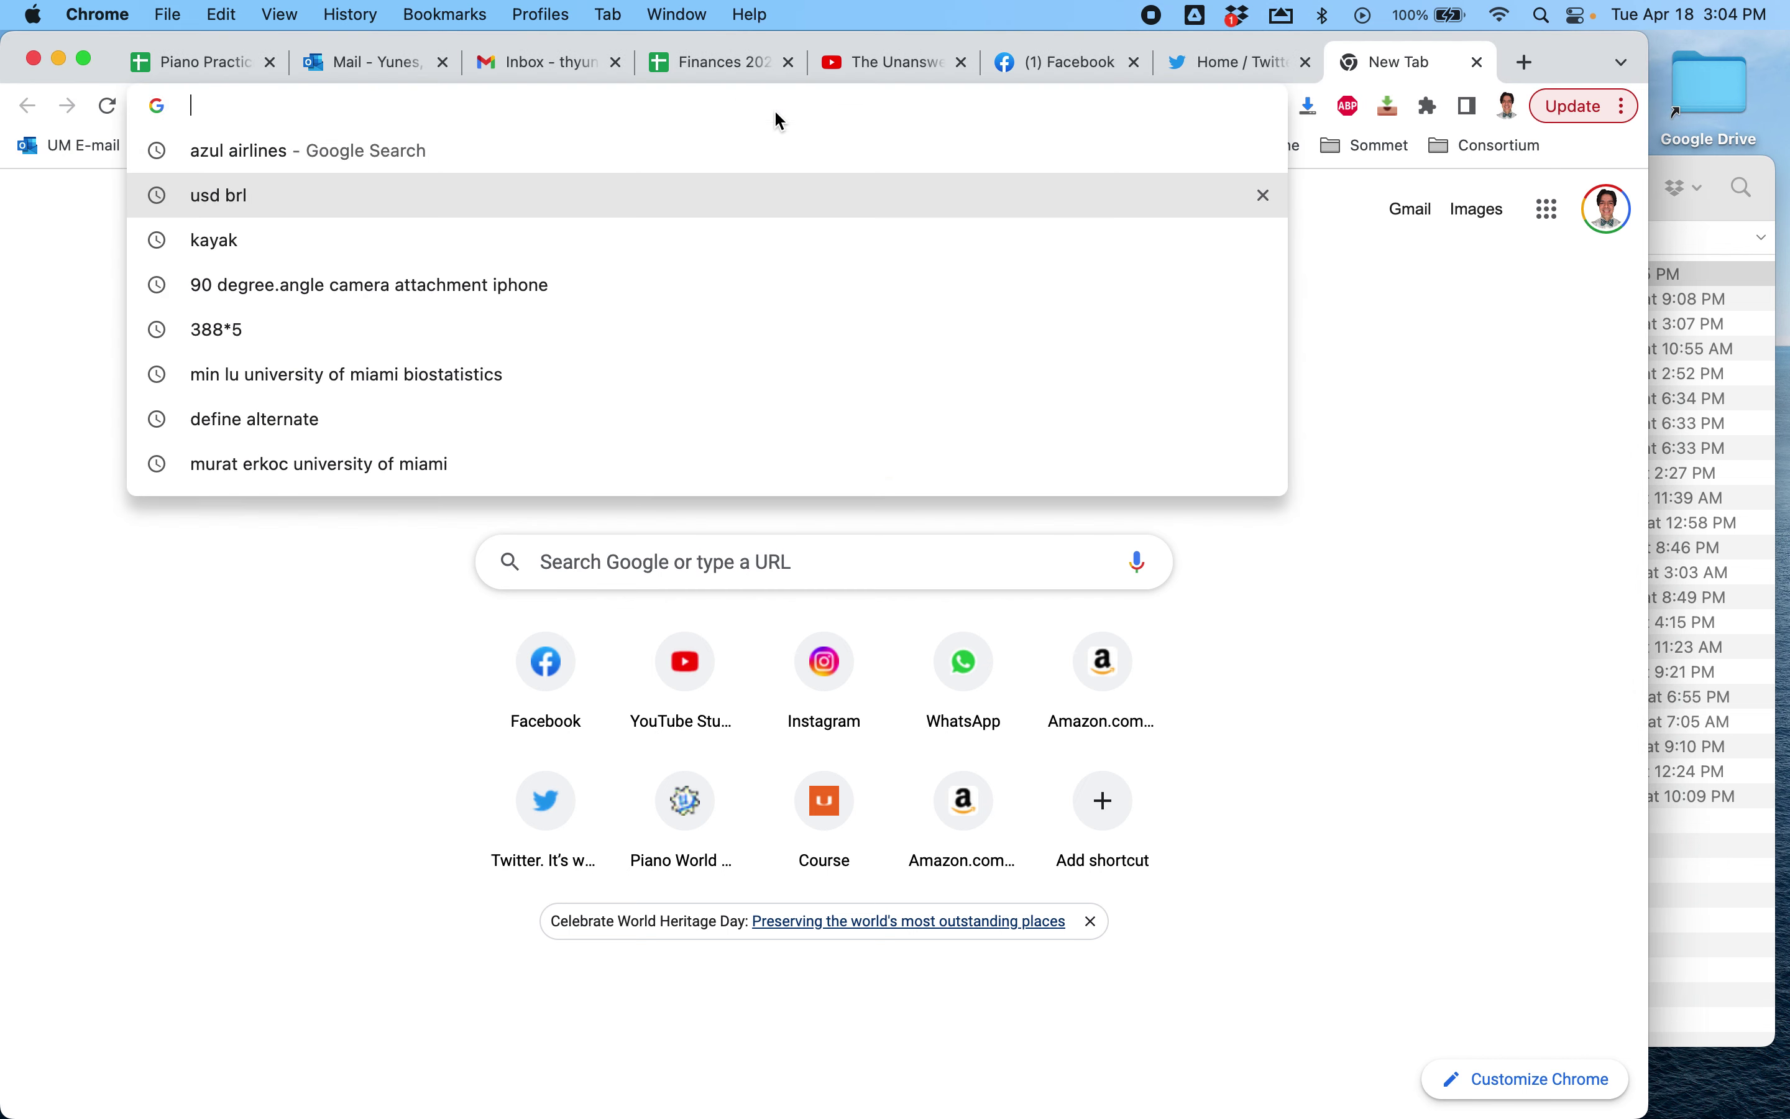
pyautogui.click(836, 568)
pyautogui.write('openso')
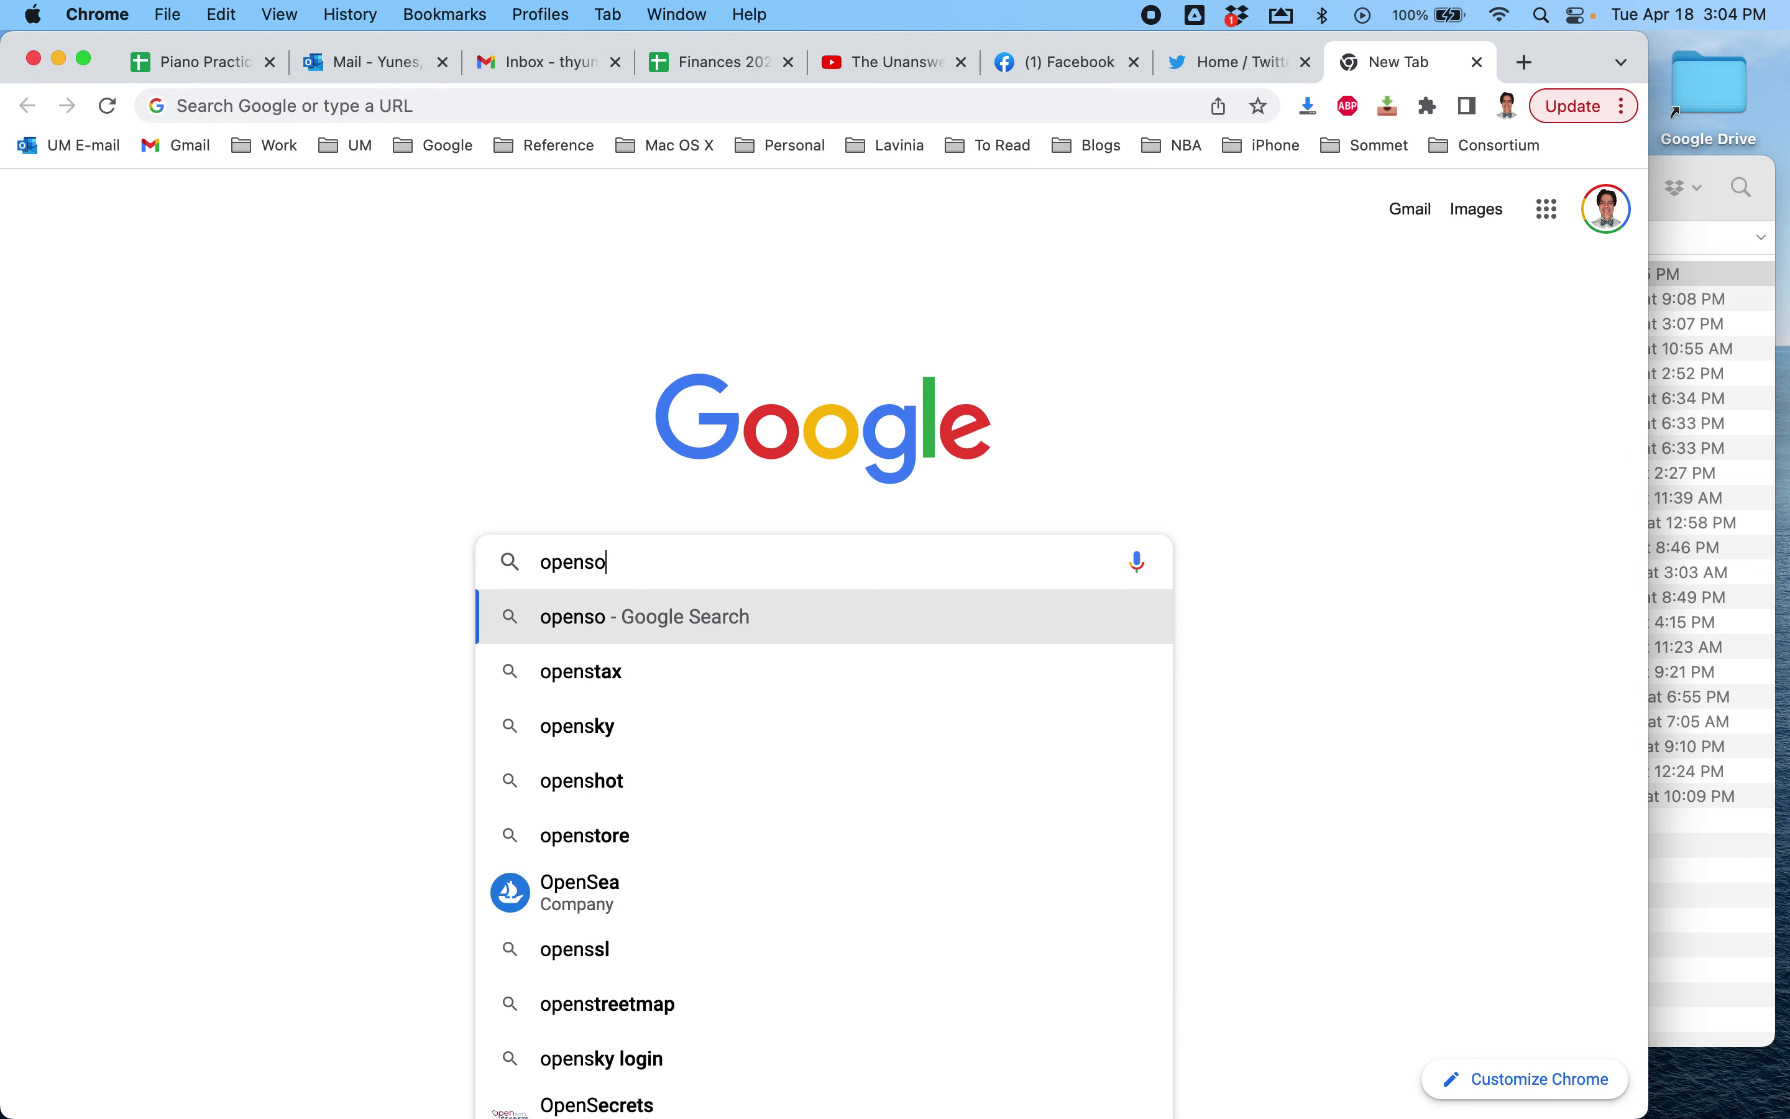
pyautogui.write('lver')
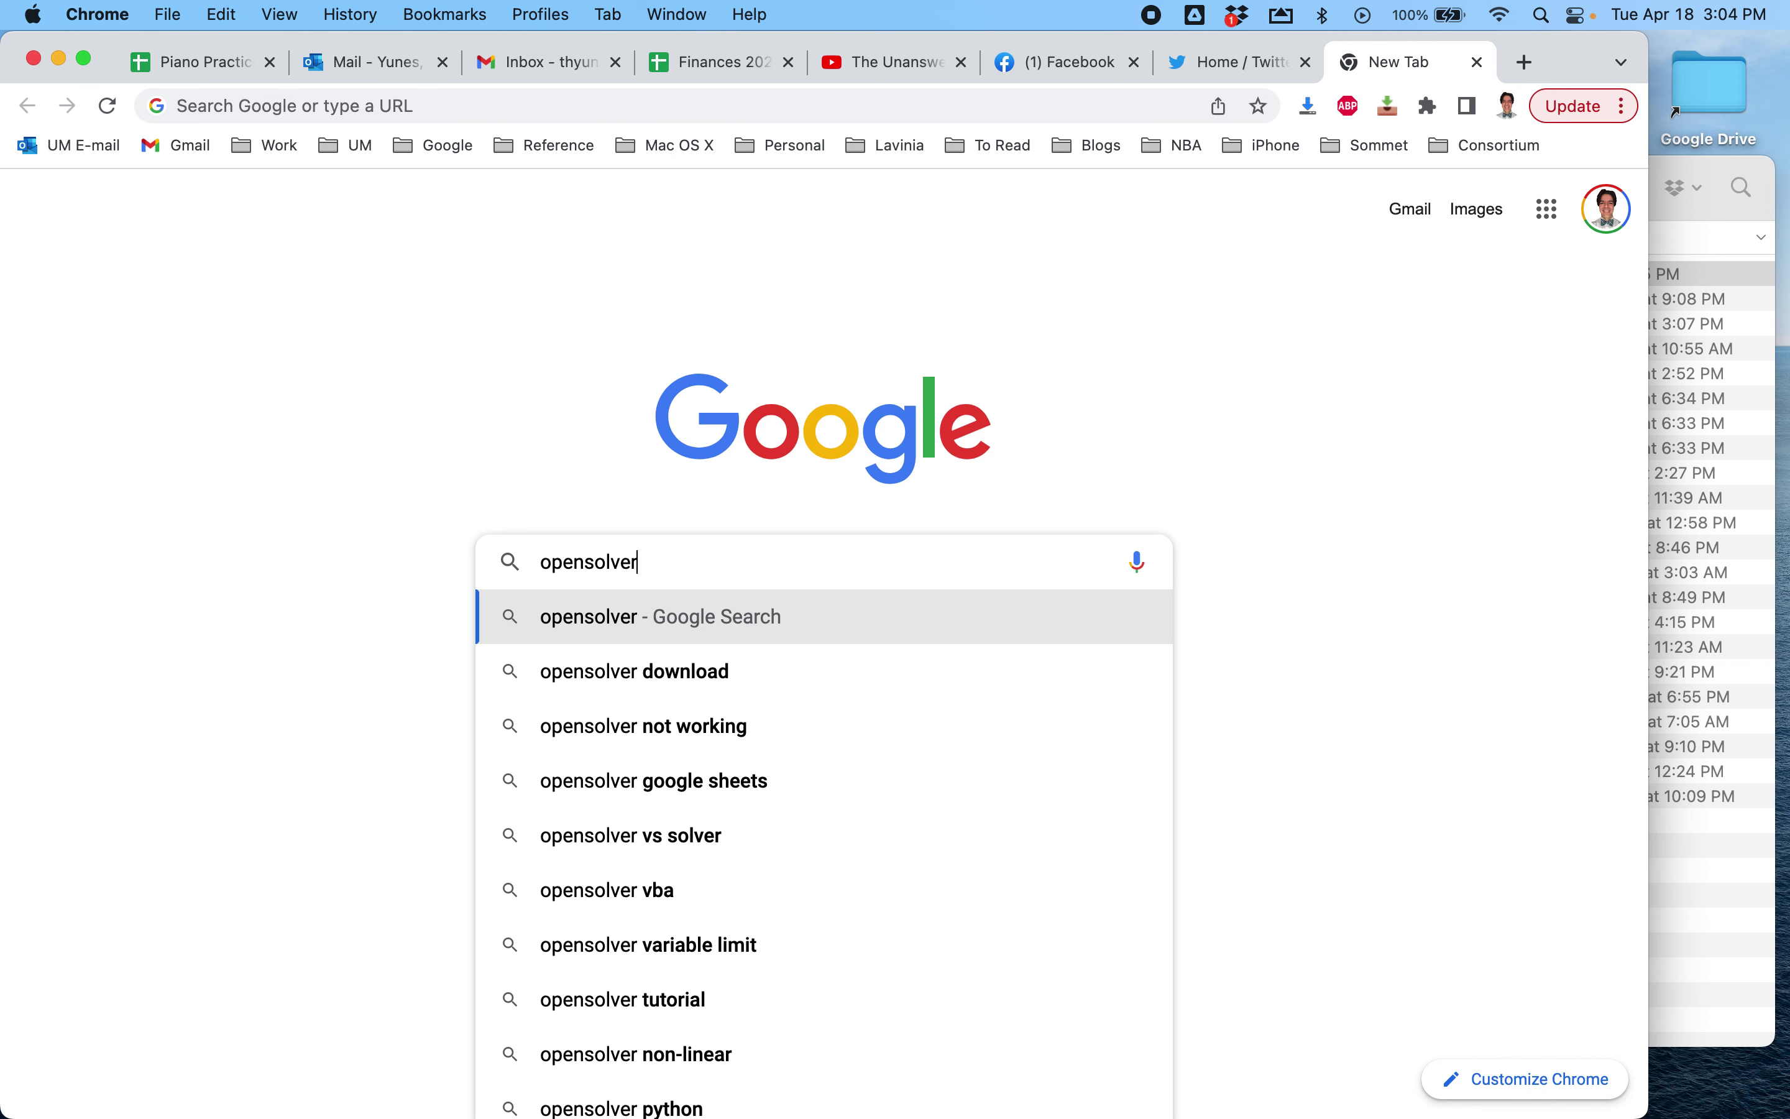
pyautogui.press('Return')
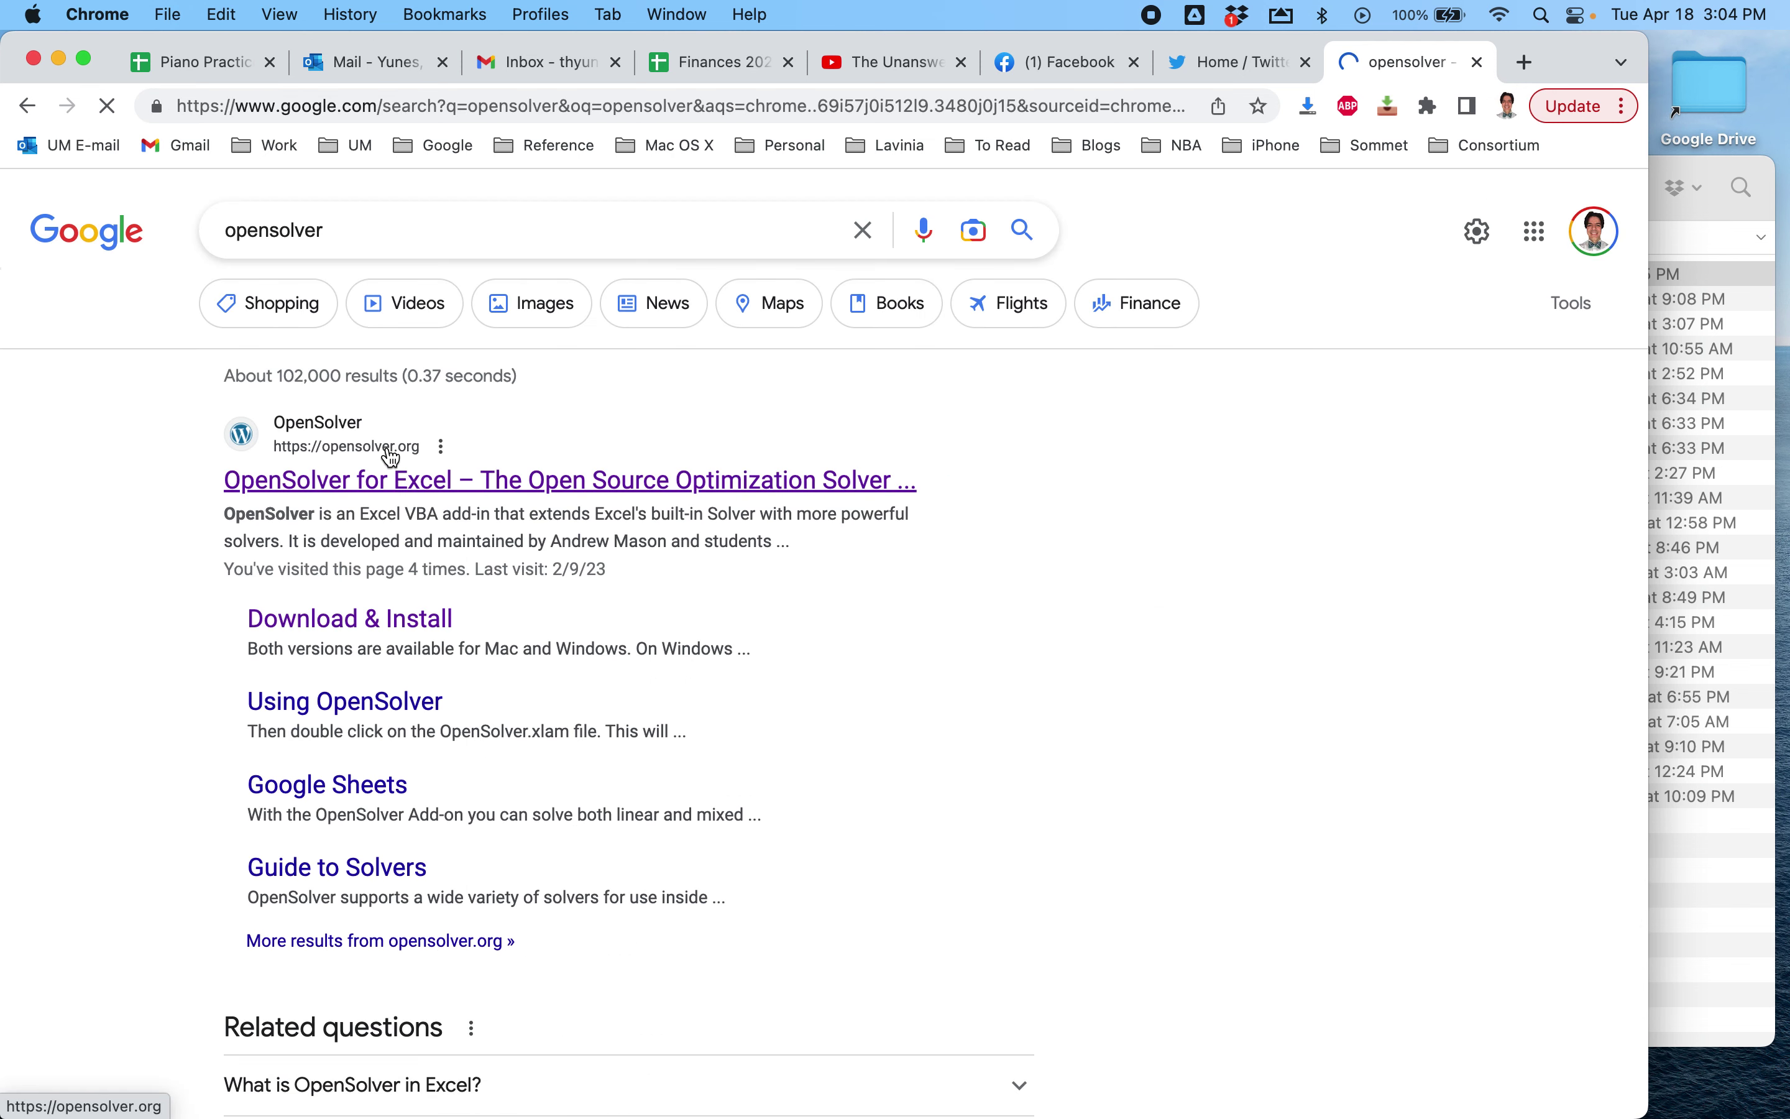
pyautogui.click(394, 482)
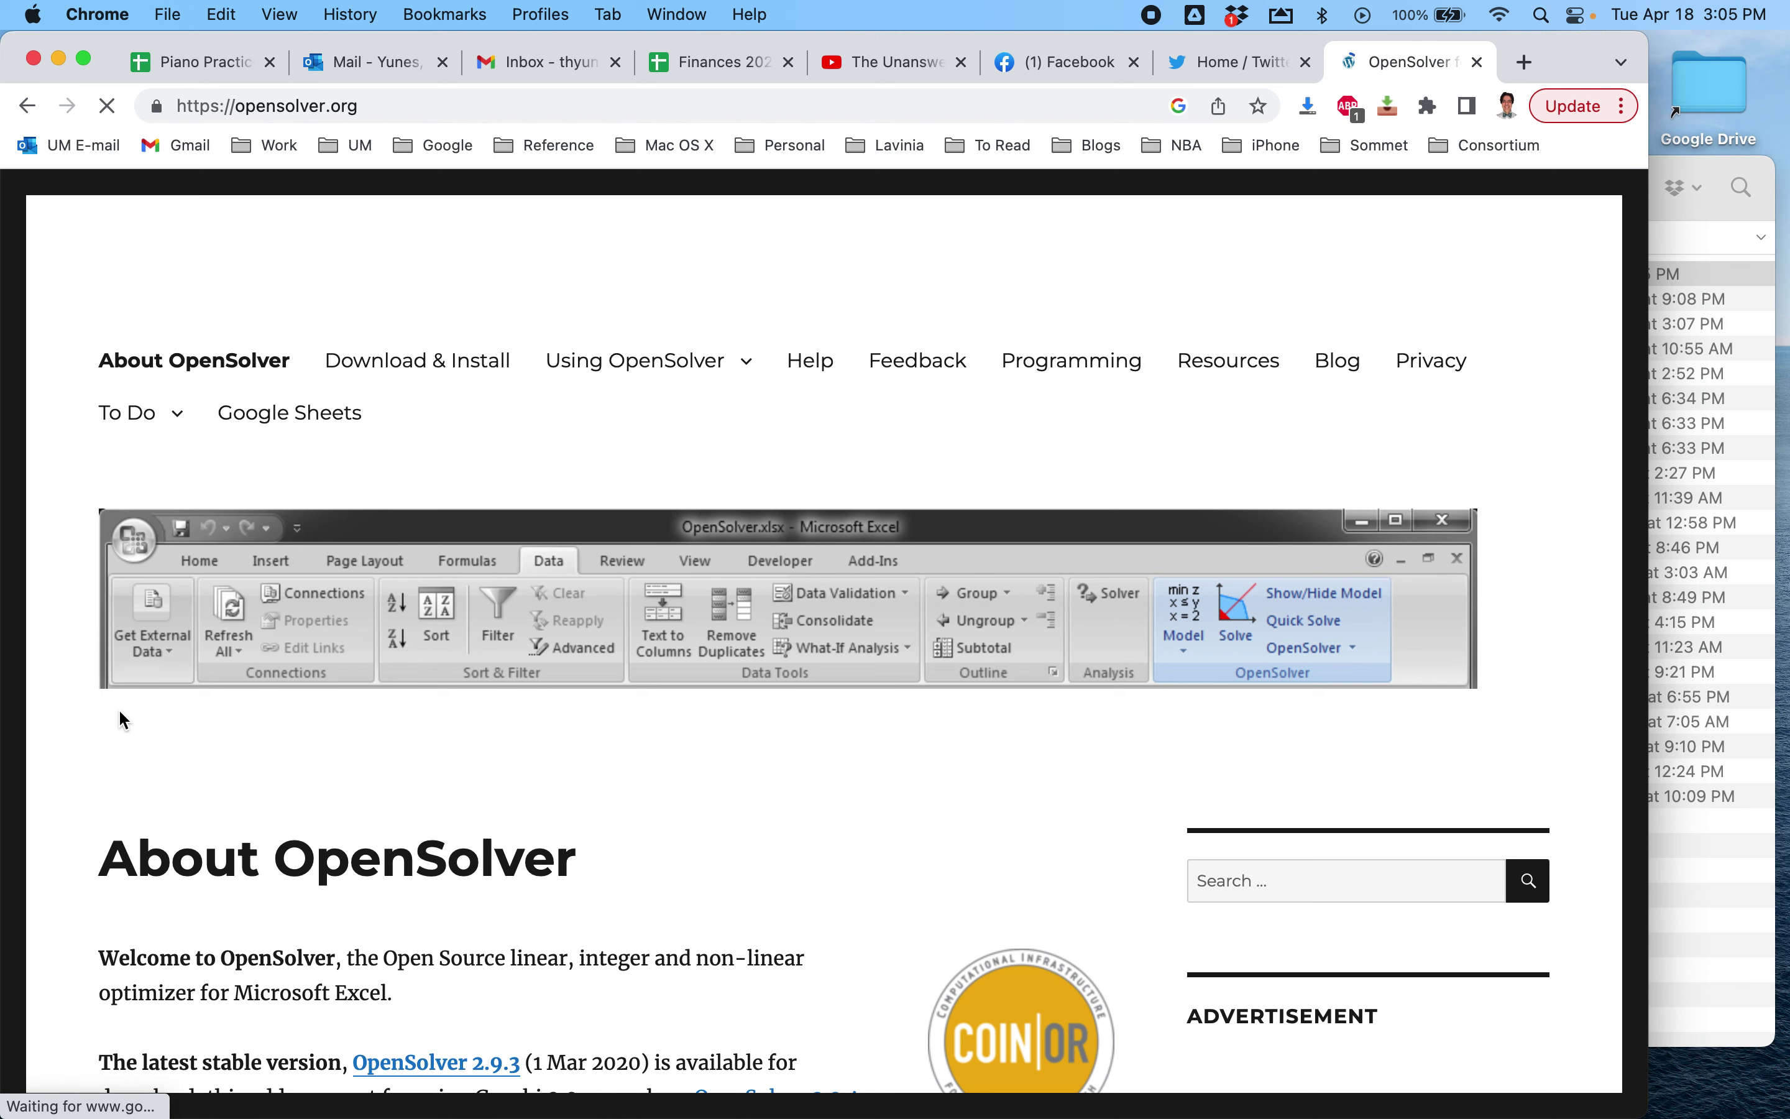
# Open the OpenSolver site's Download & Install page
pyautogui.scroll(-2, 647, 729)
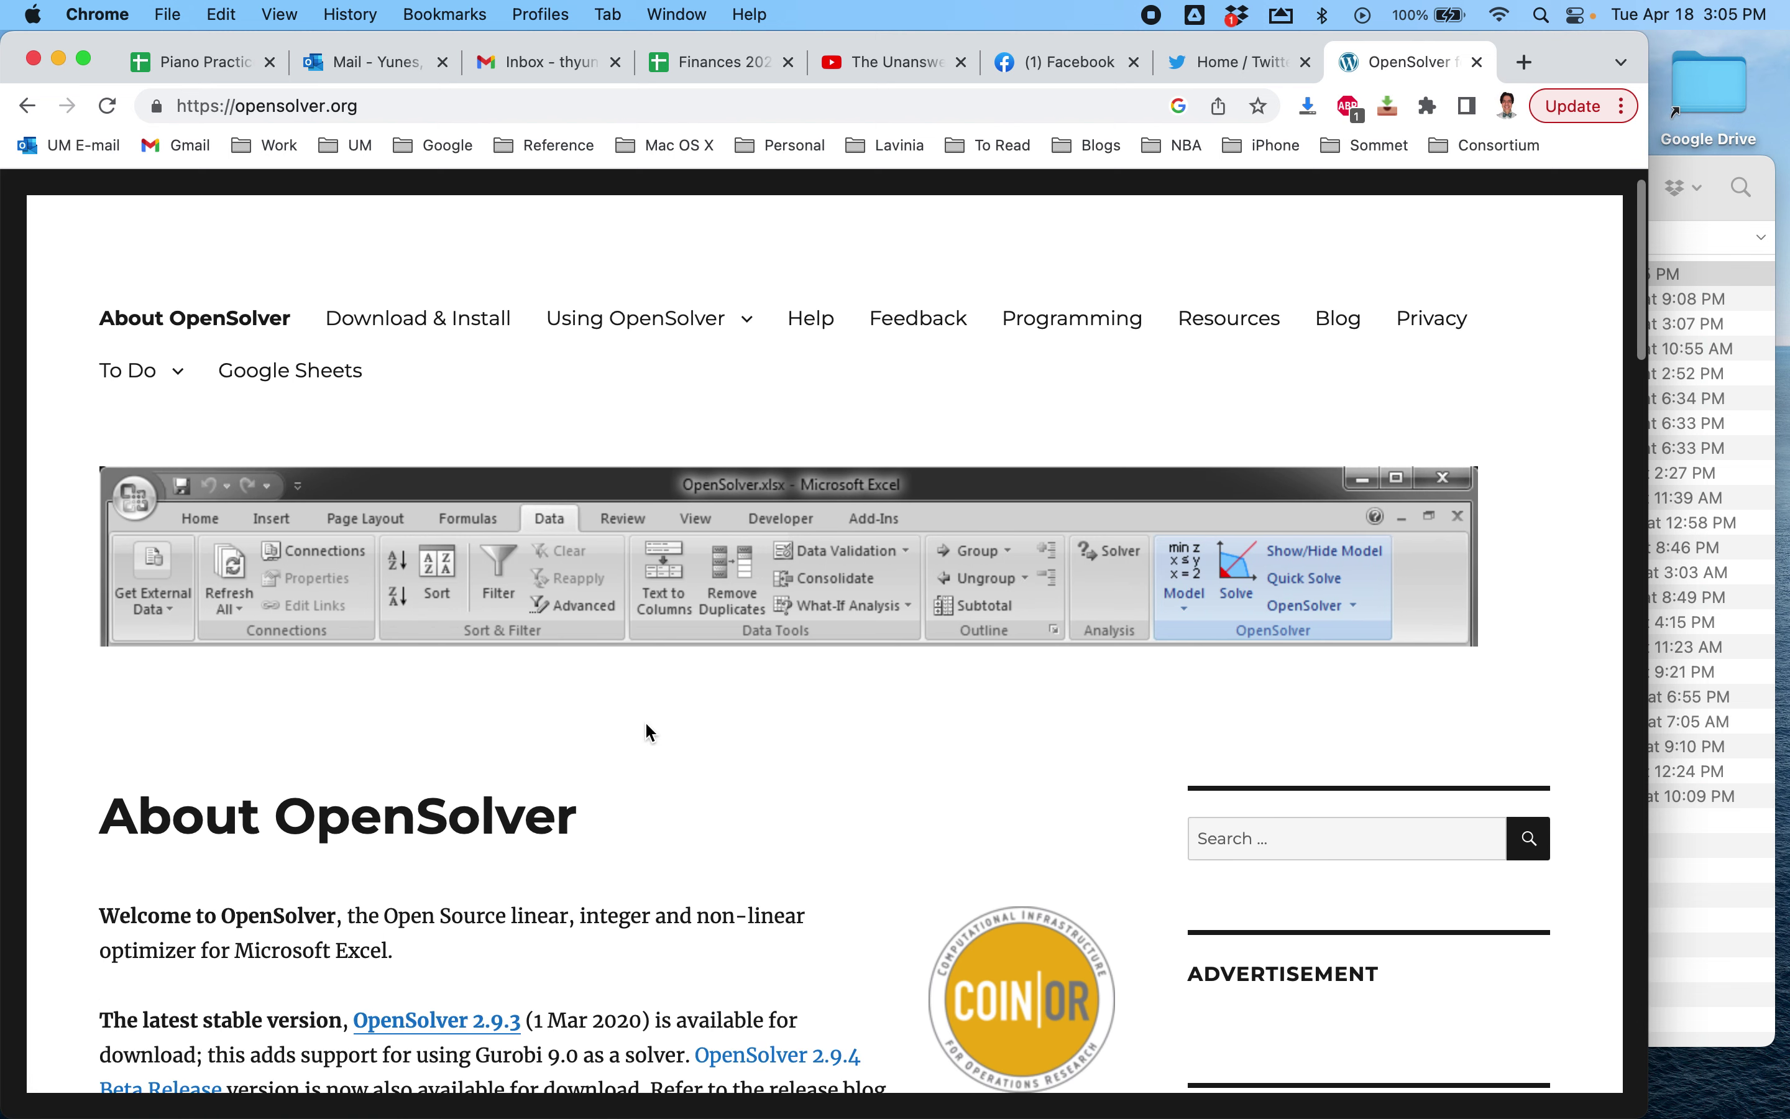
pyautogui.scroll(2, 651, 732)
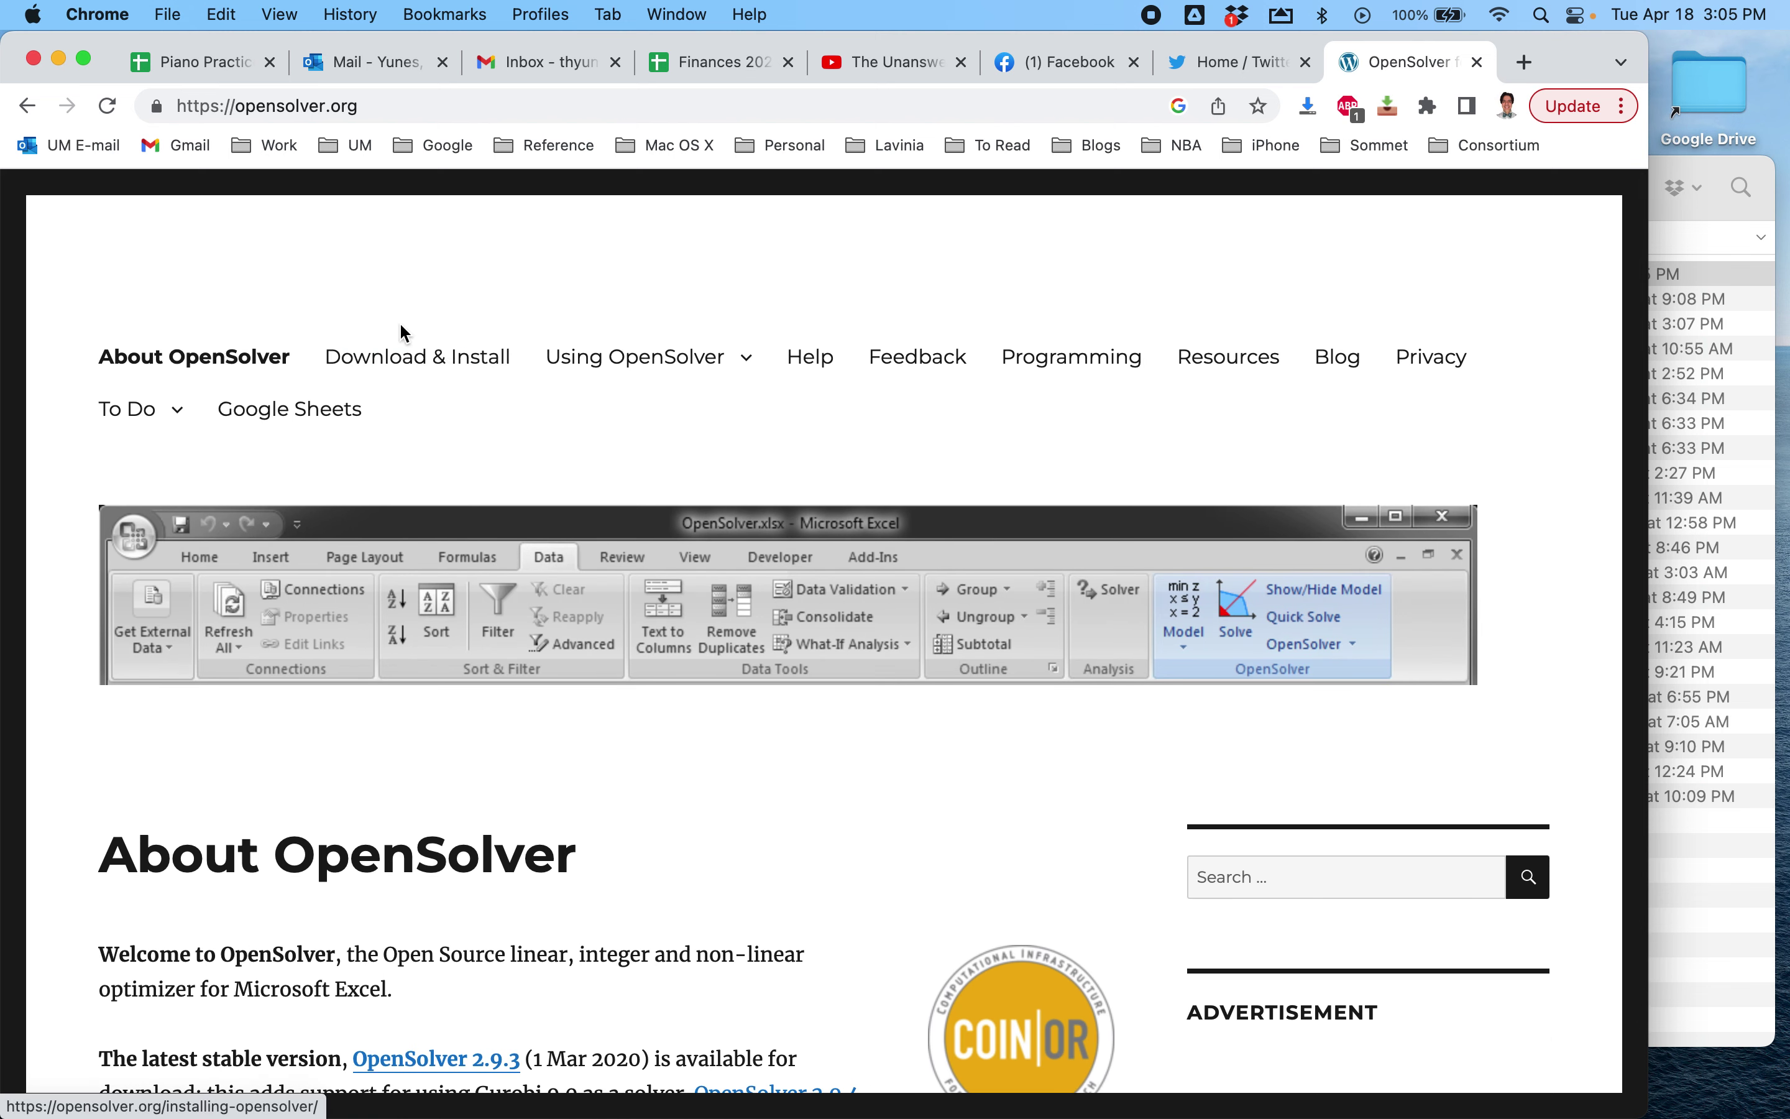
pyautogui.click(419, 363)
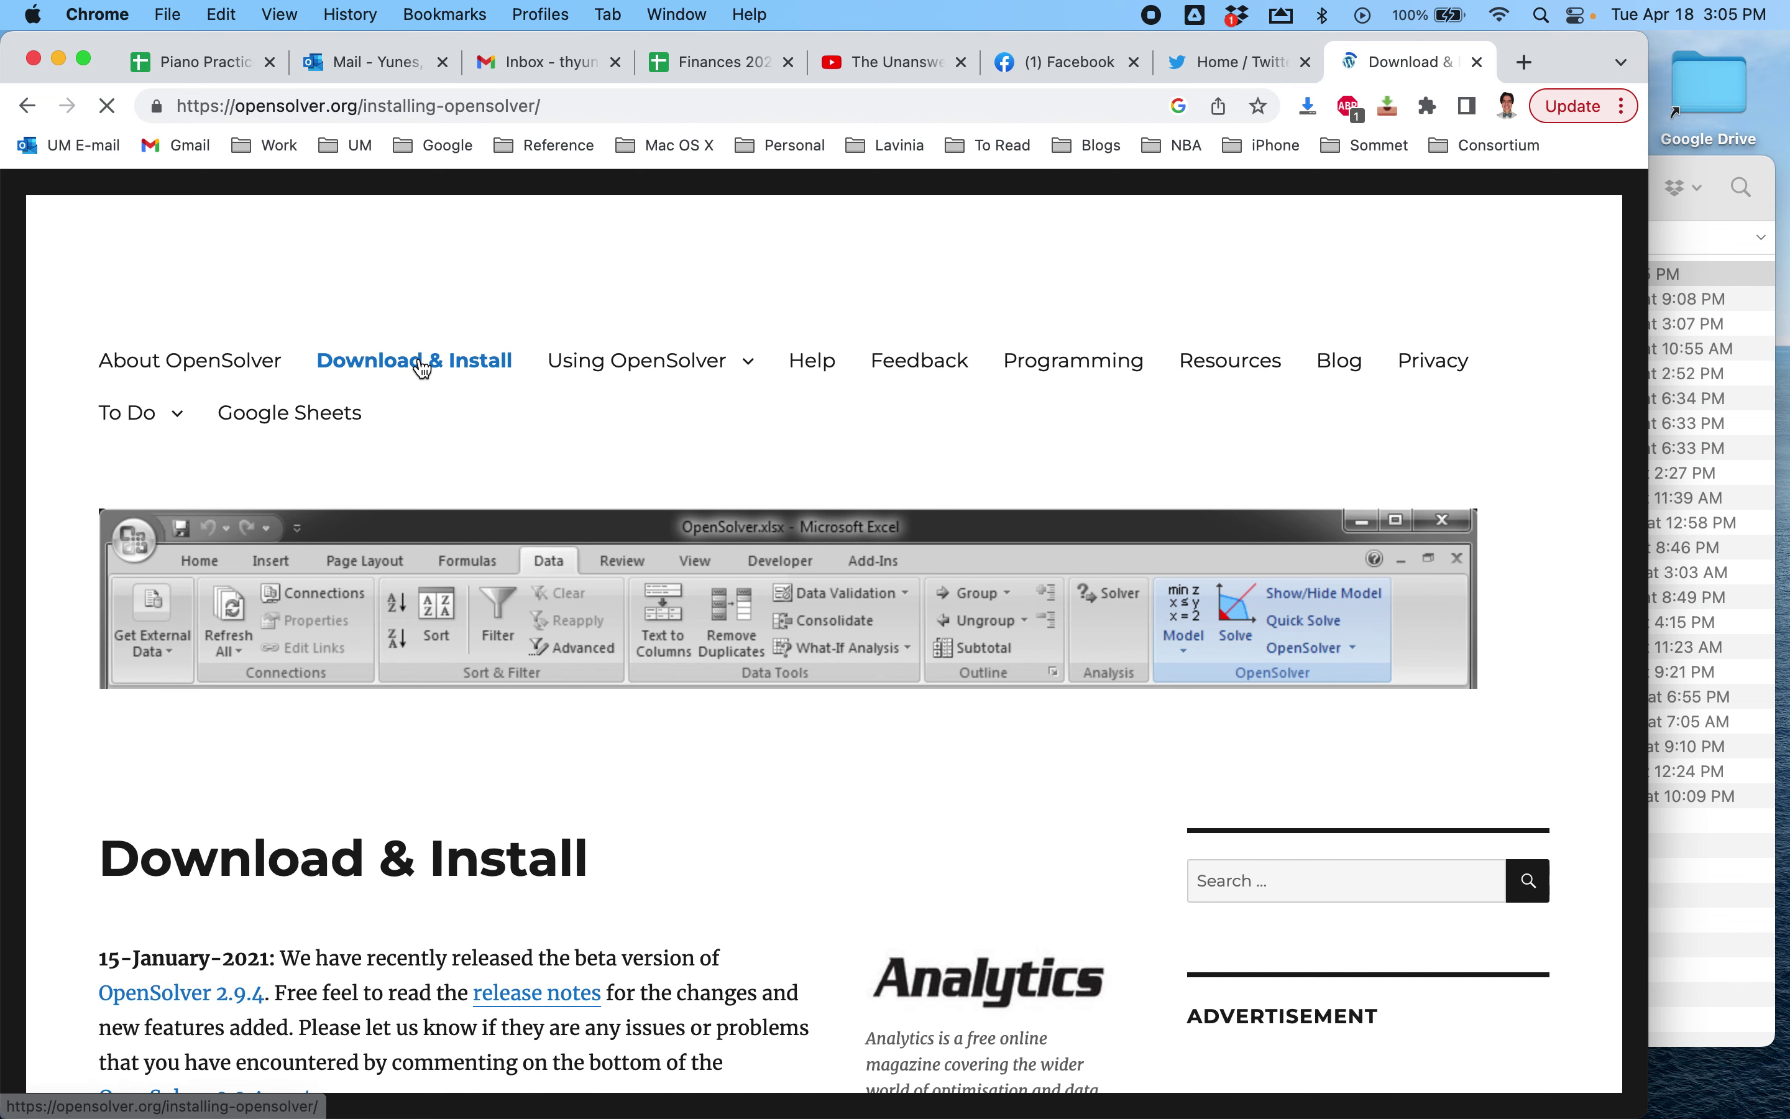
# Review the version notes and available downloads, and download the OpenSolver Linear zip file
pyautogui.scroll(-8, 723, 848)
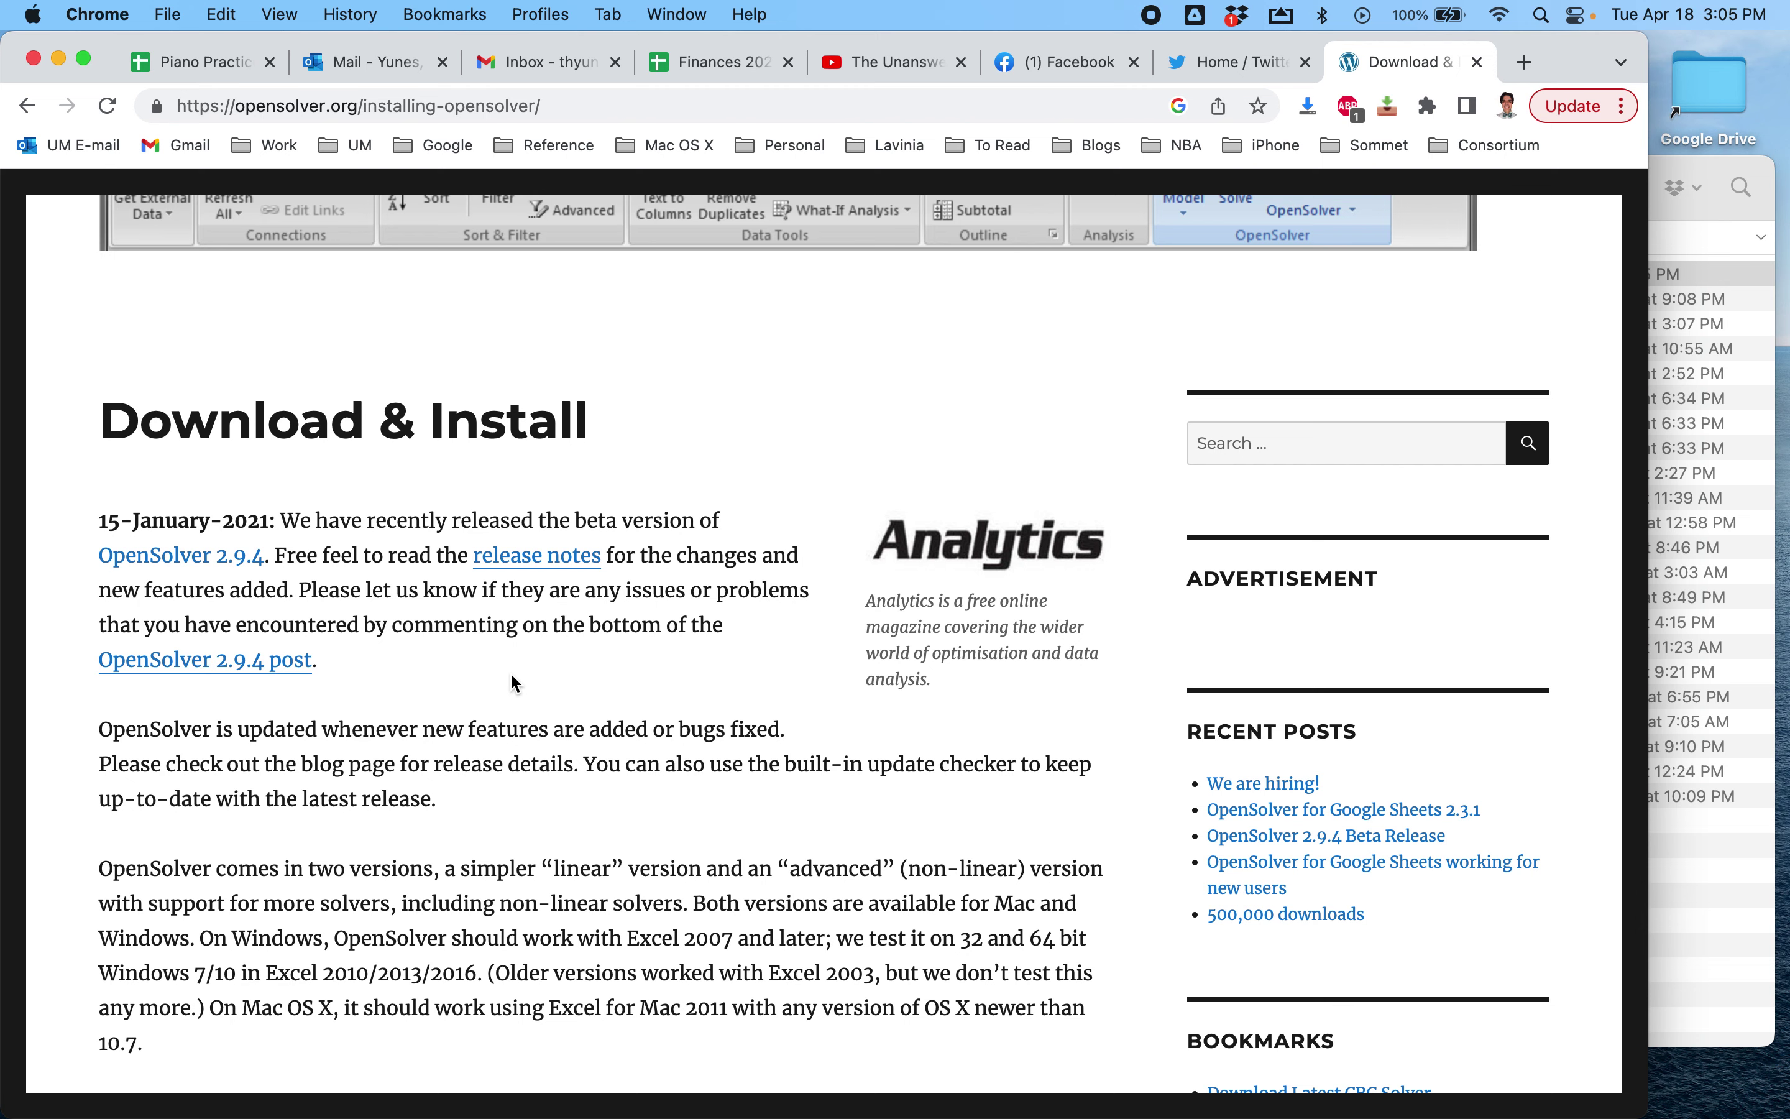
pyautogui.scroll(-8, 510, 675)
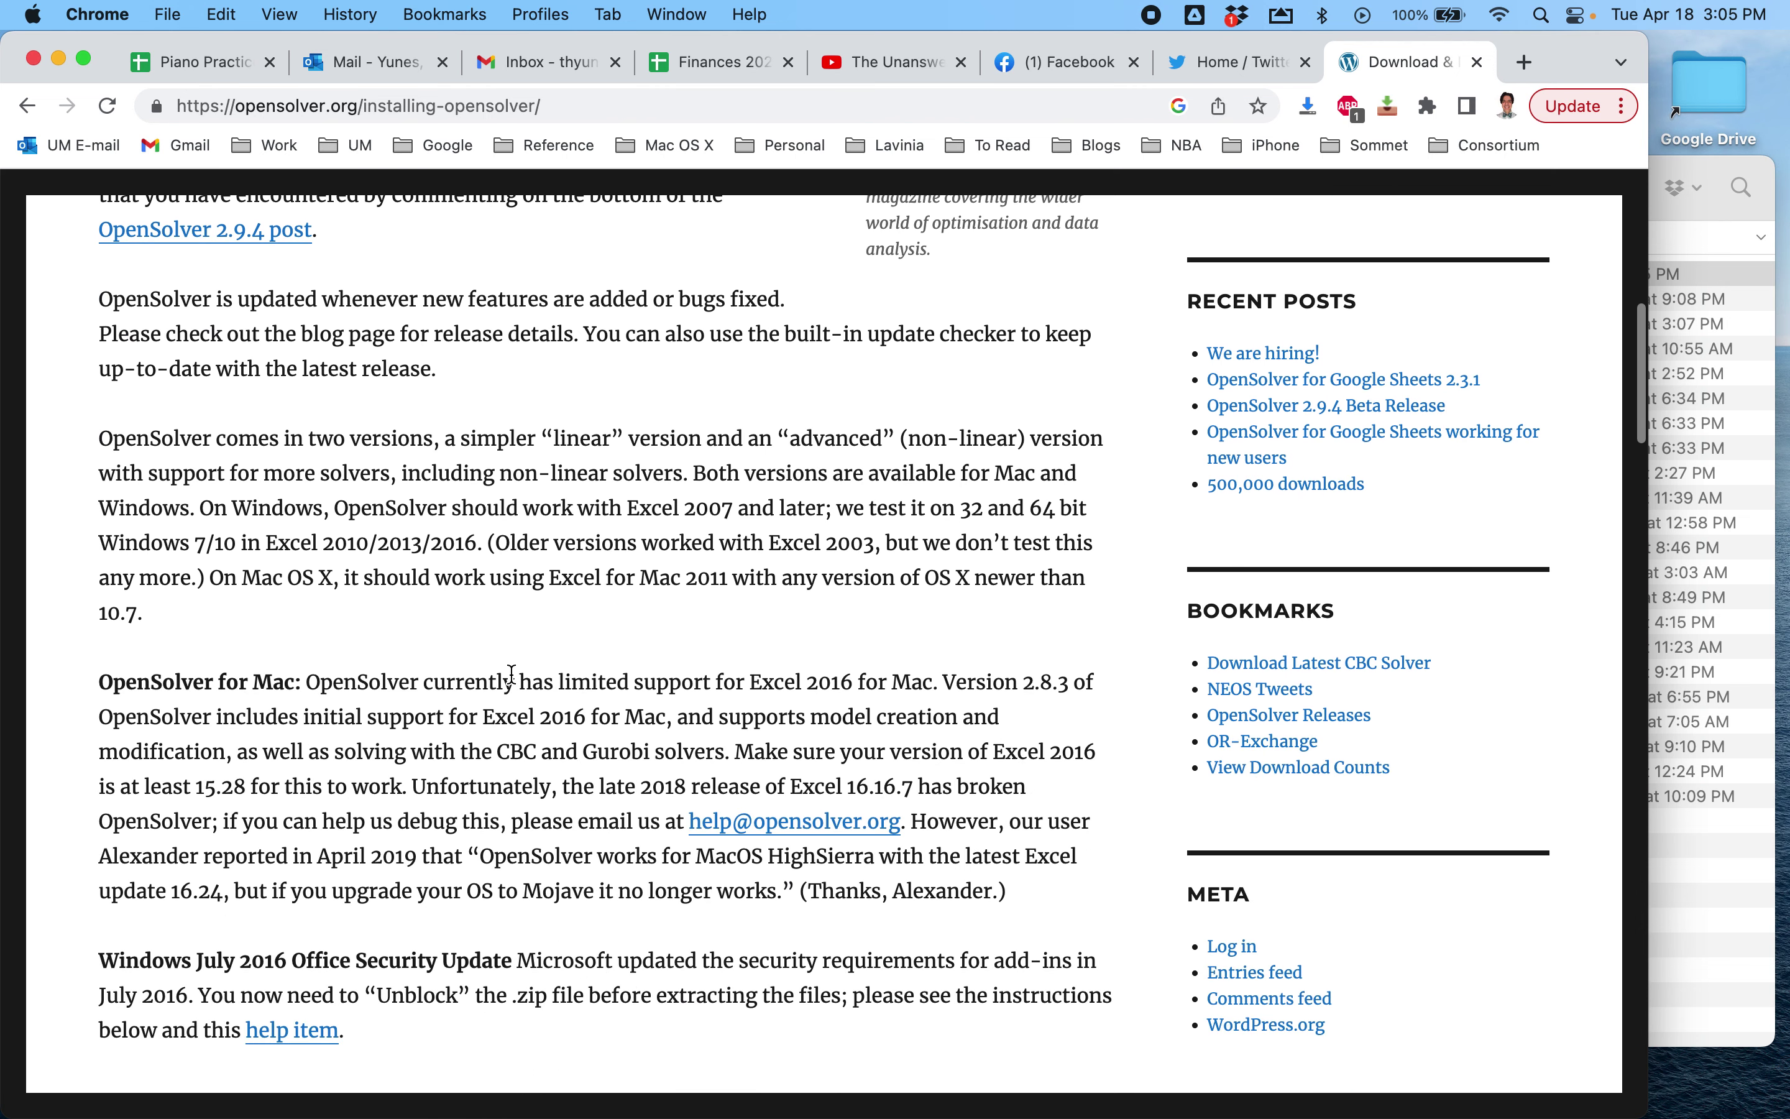
pyautogui.scroll(-5, 511, 675)
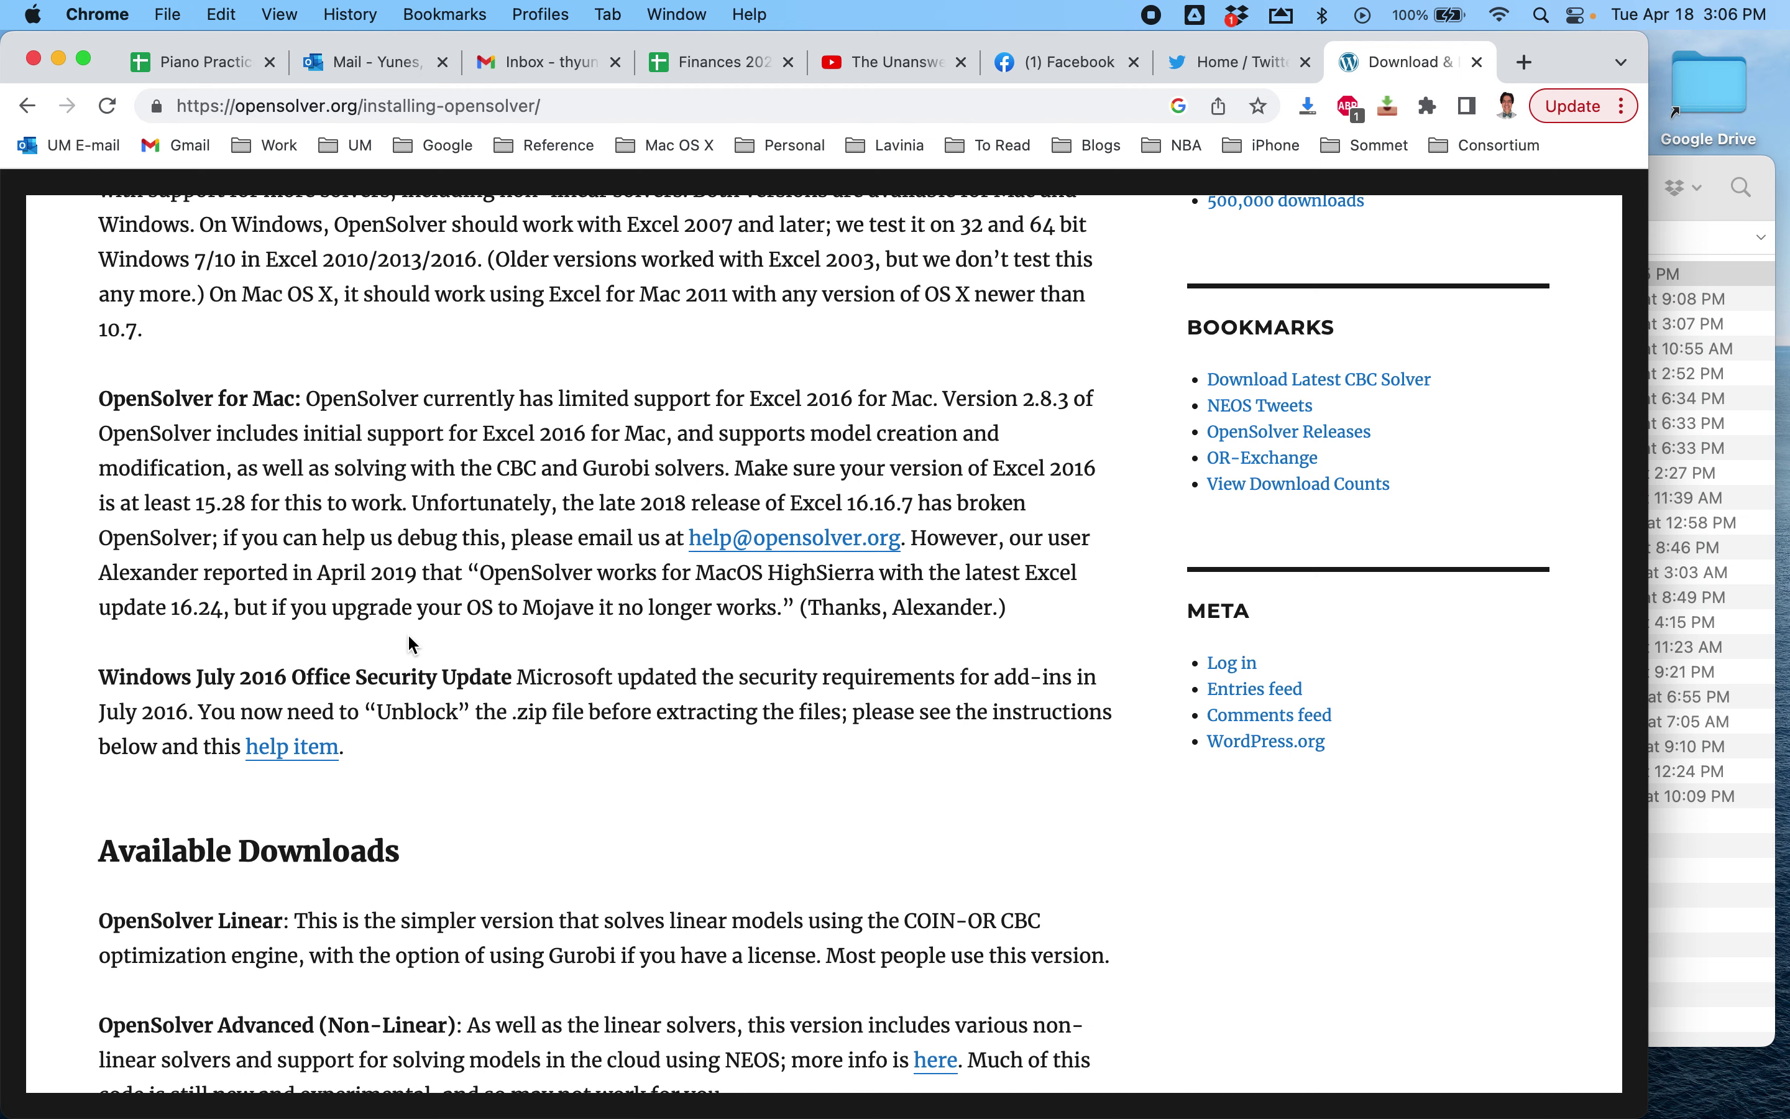
pyautogui.scroll(-5, 408, 637)
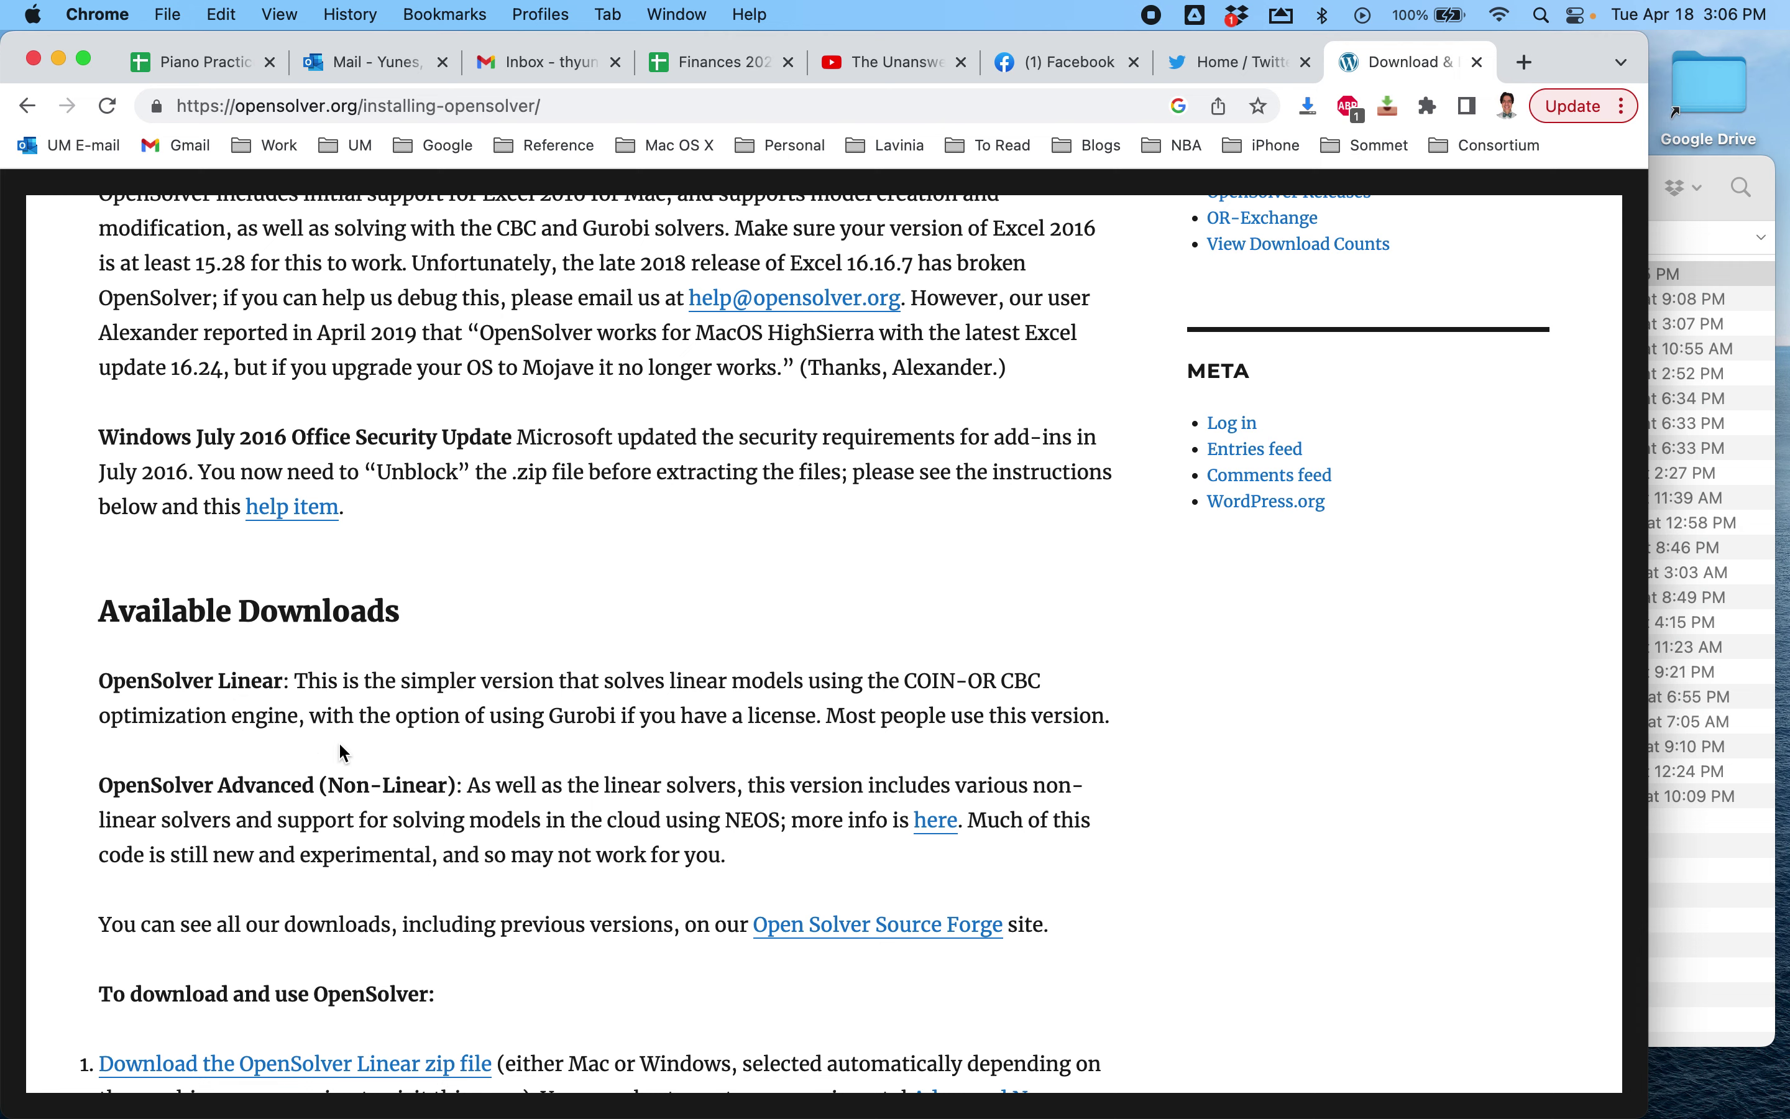
pyautogui.scroll(-6, 340, 745)
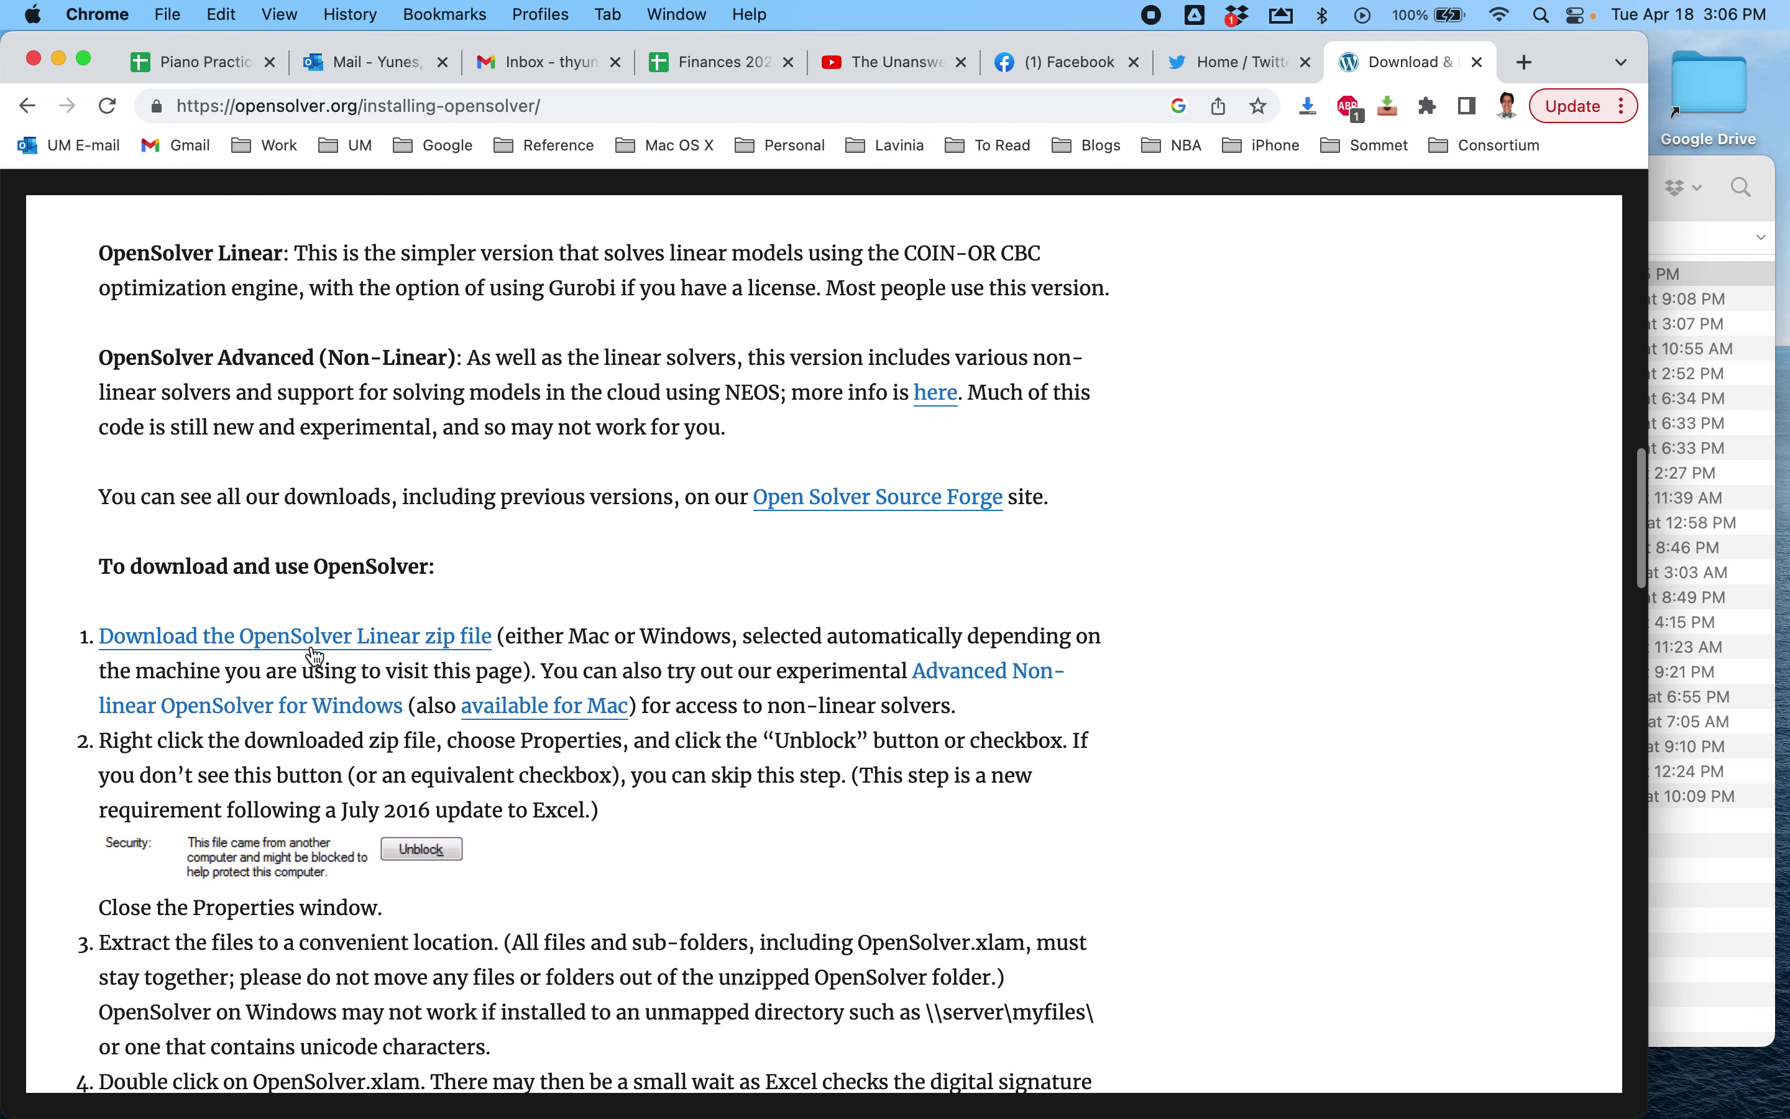
pyautogui.scroll(-1, 315, 655)
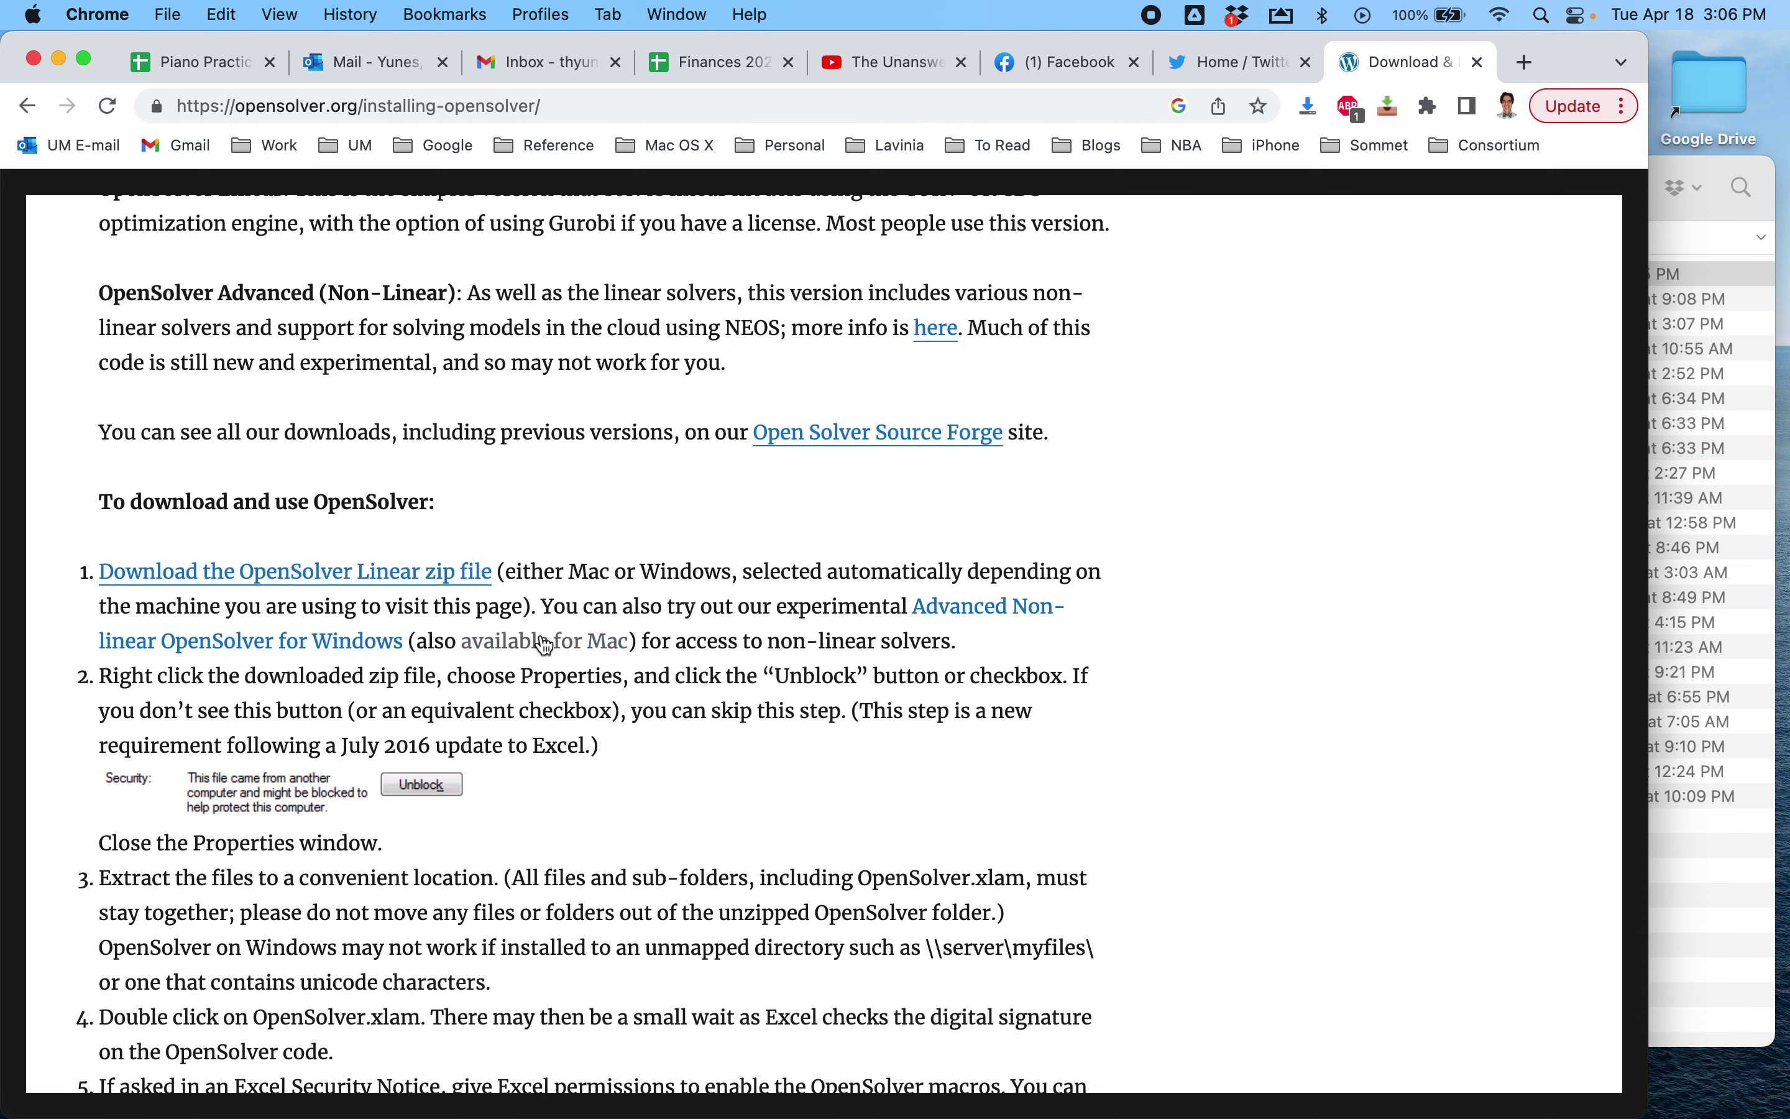
pyautogui.click(362, 578)
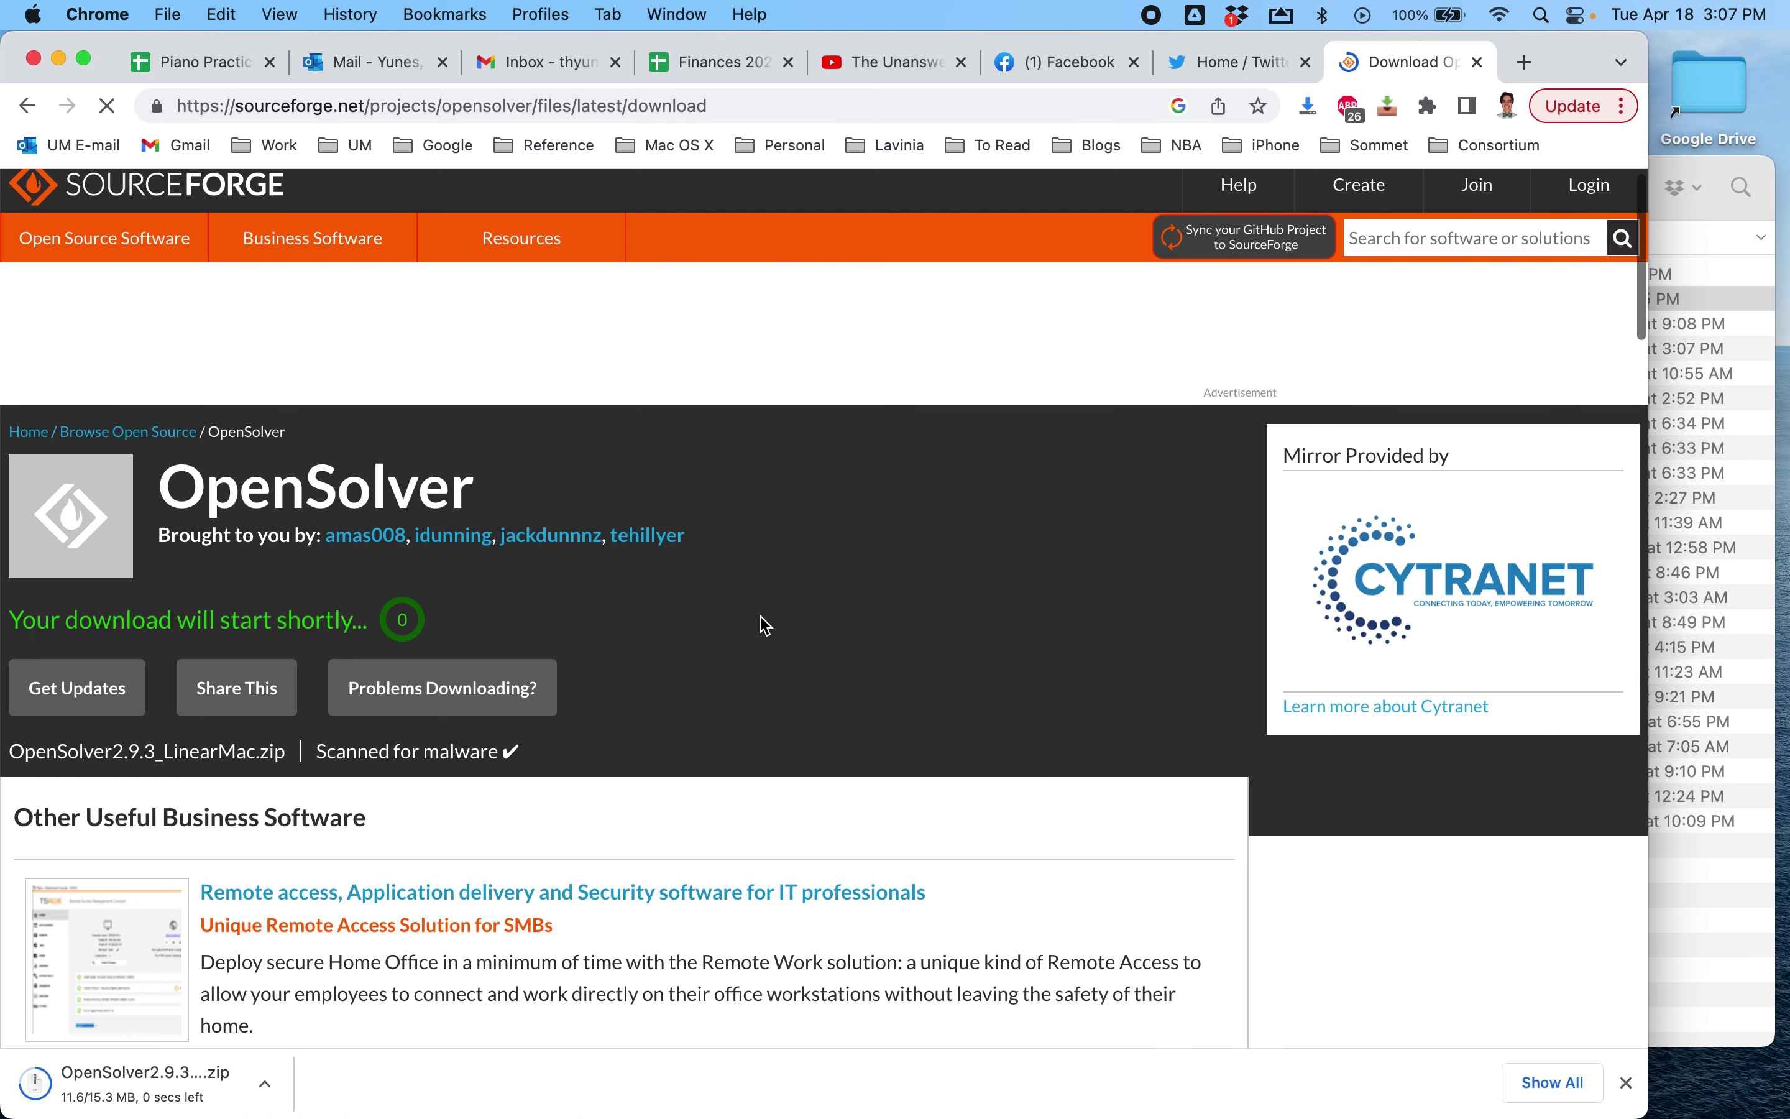
# Return to the OpenSolver installation page and view the instructions that follow the download step
pyautogui.scroll(-3, 517, 777)
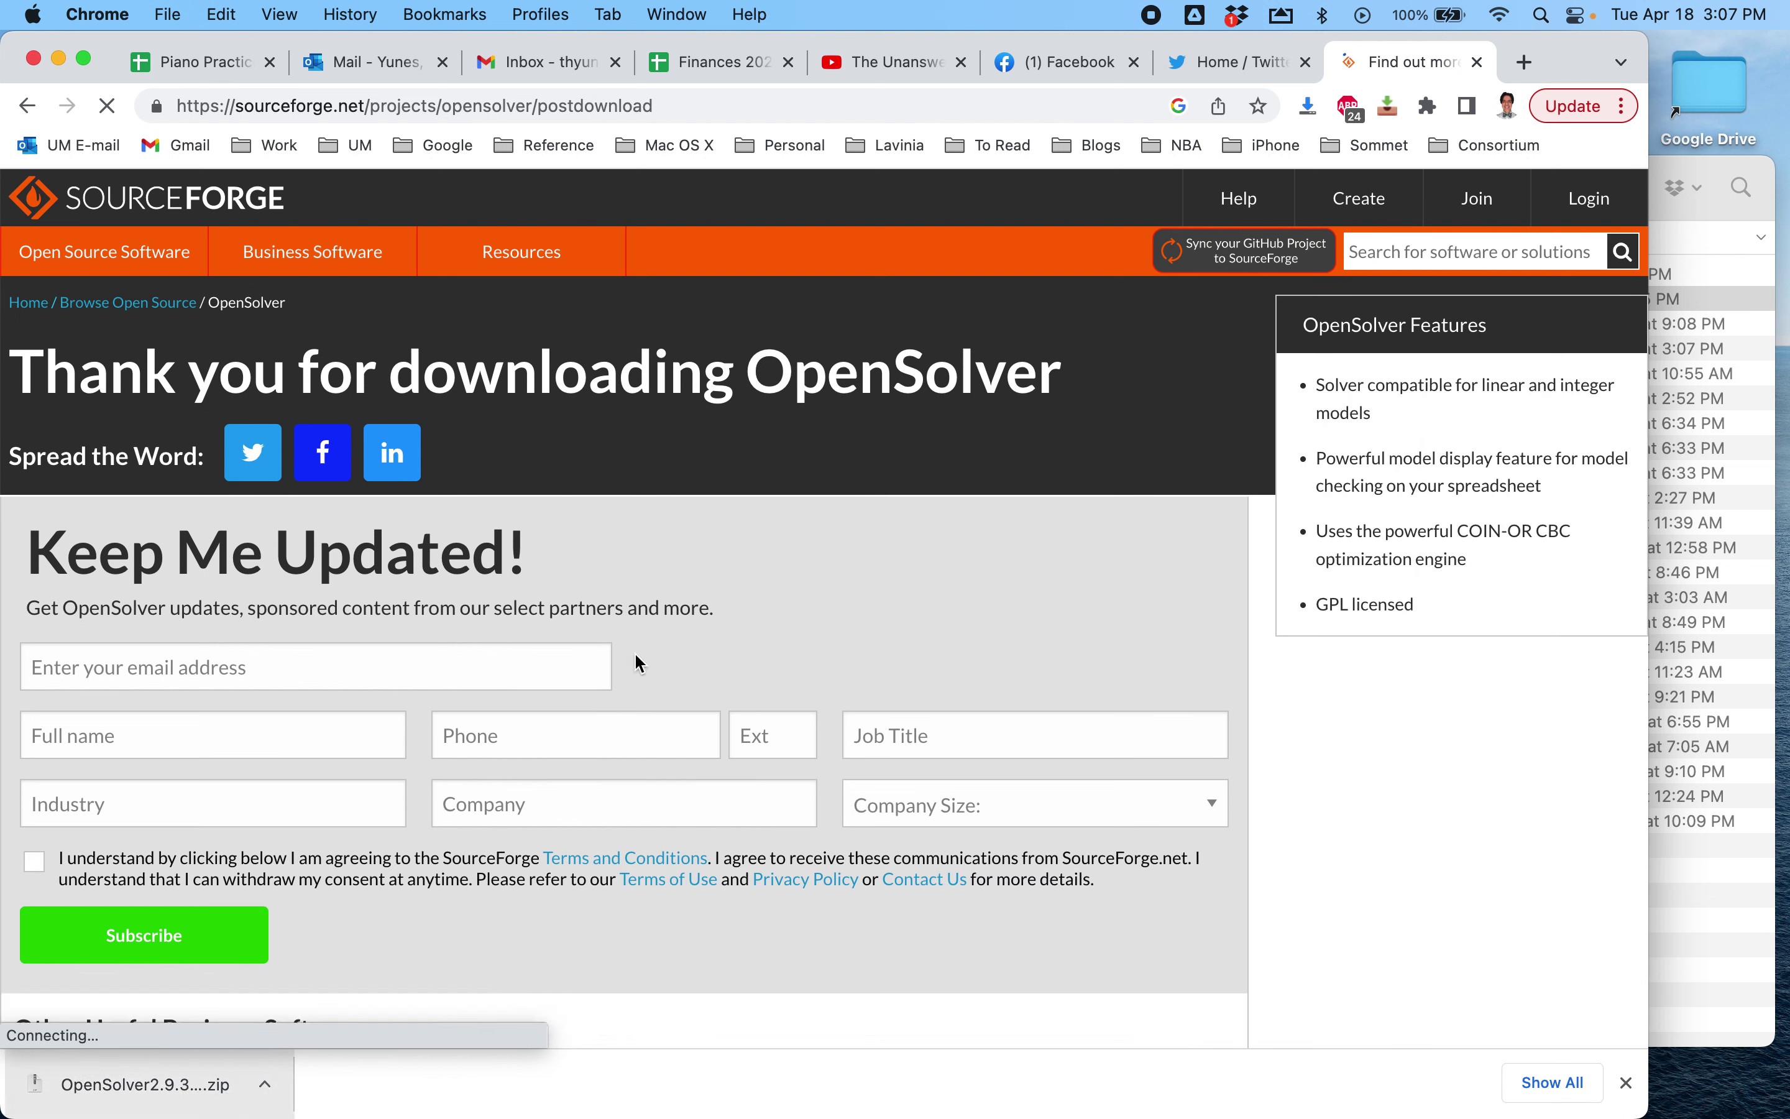
pyautogui.click(27, 109)
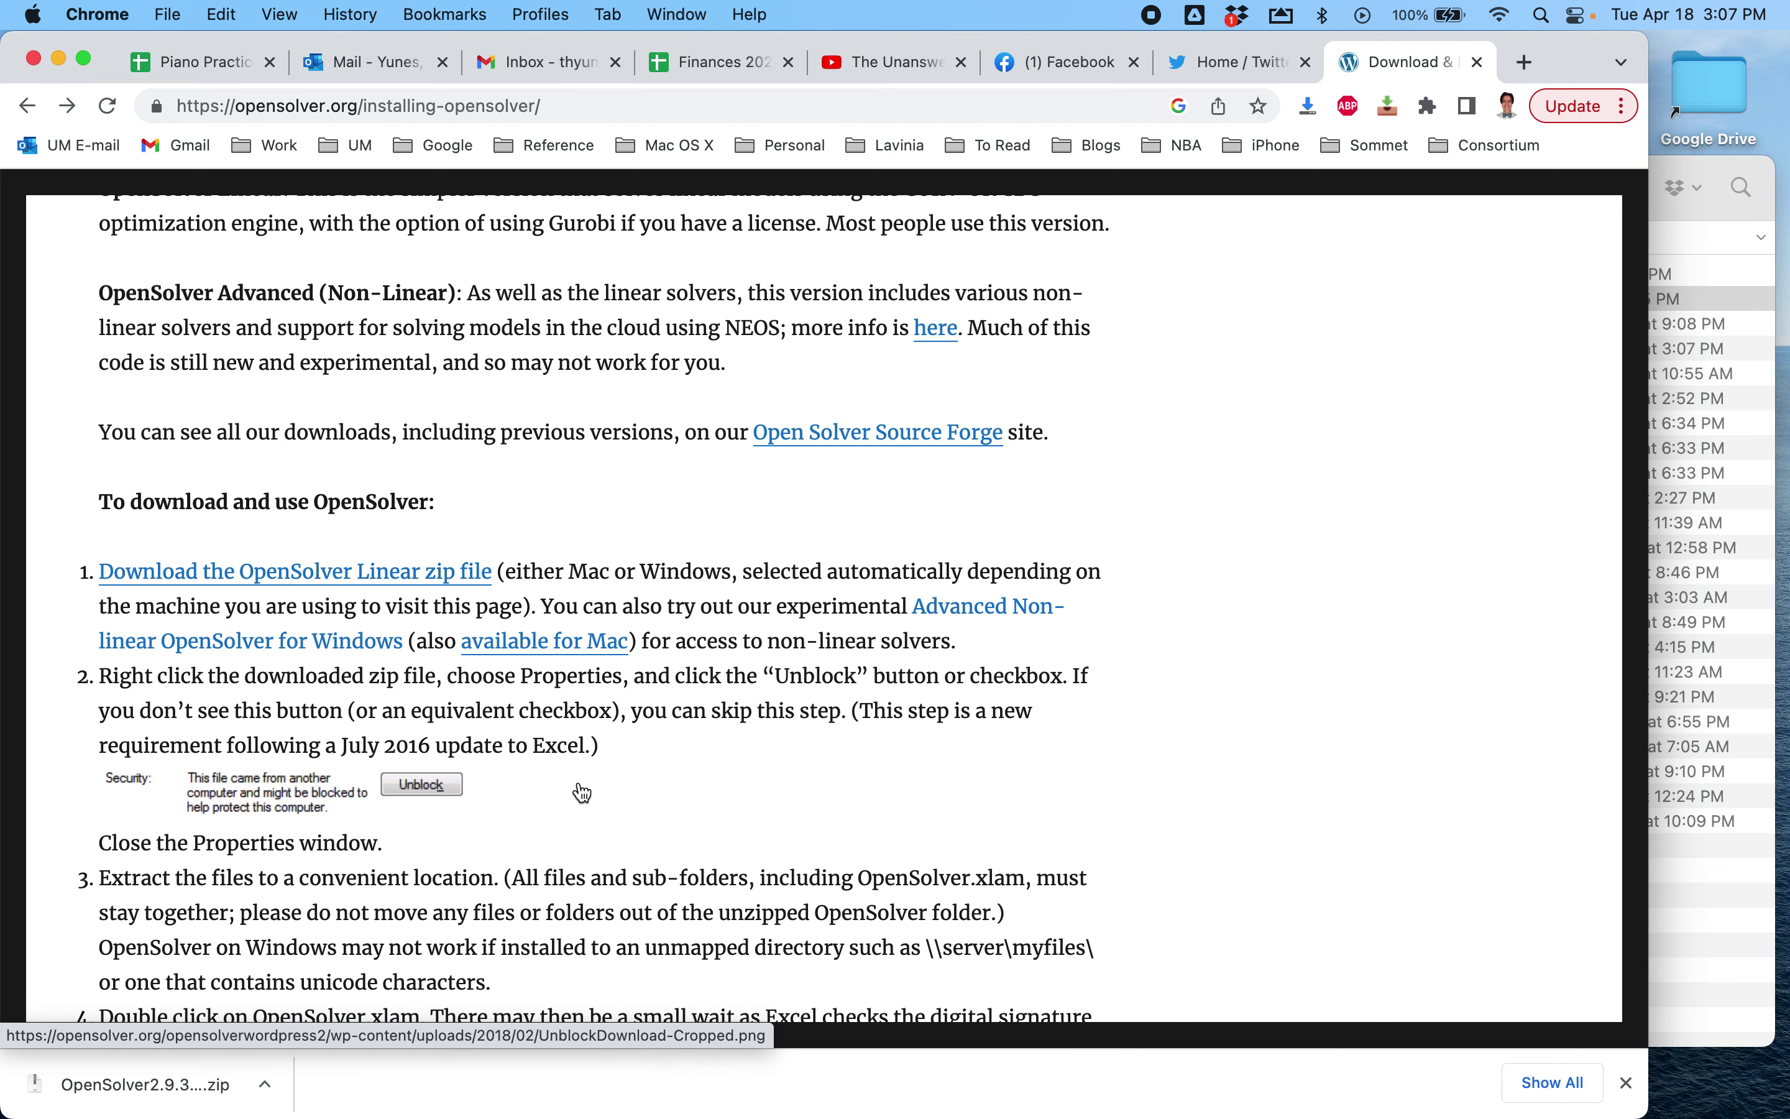
pyautogui.scroll(-5, 583, 793)
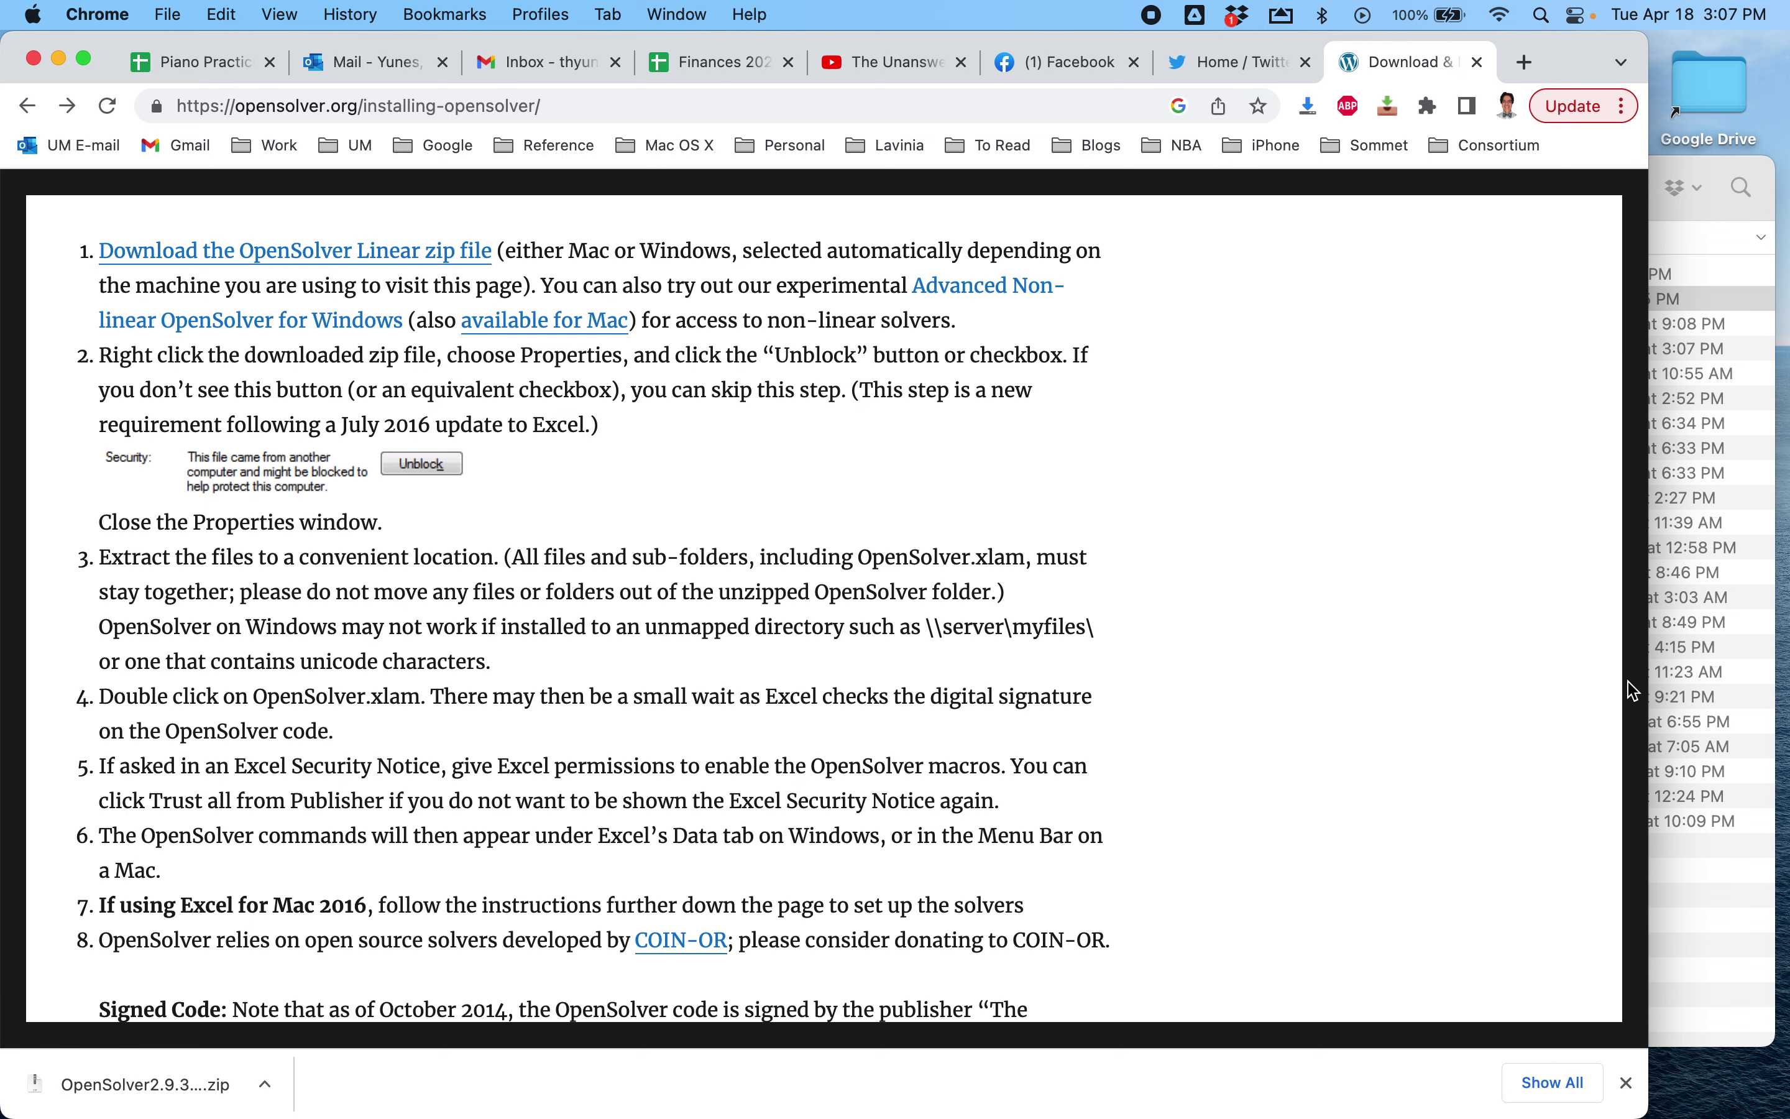
# In Finder, move OpenSolver2.9.3_LinearMac.zip from the Downloads folder to the home folder and open the home folder
pyautogui.click(1697, 876)
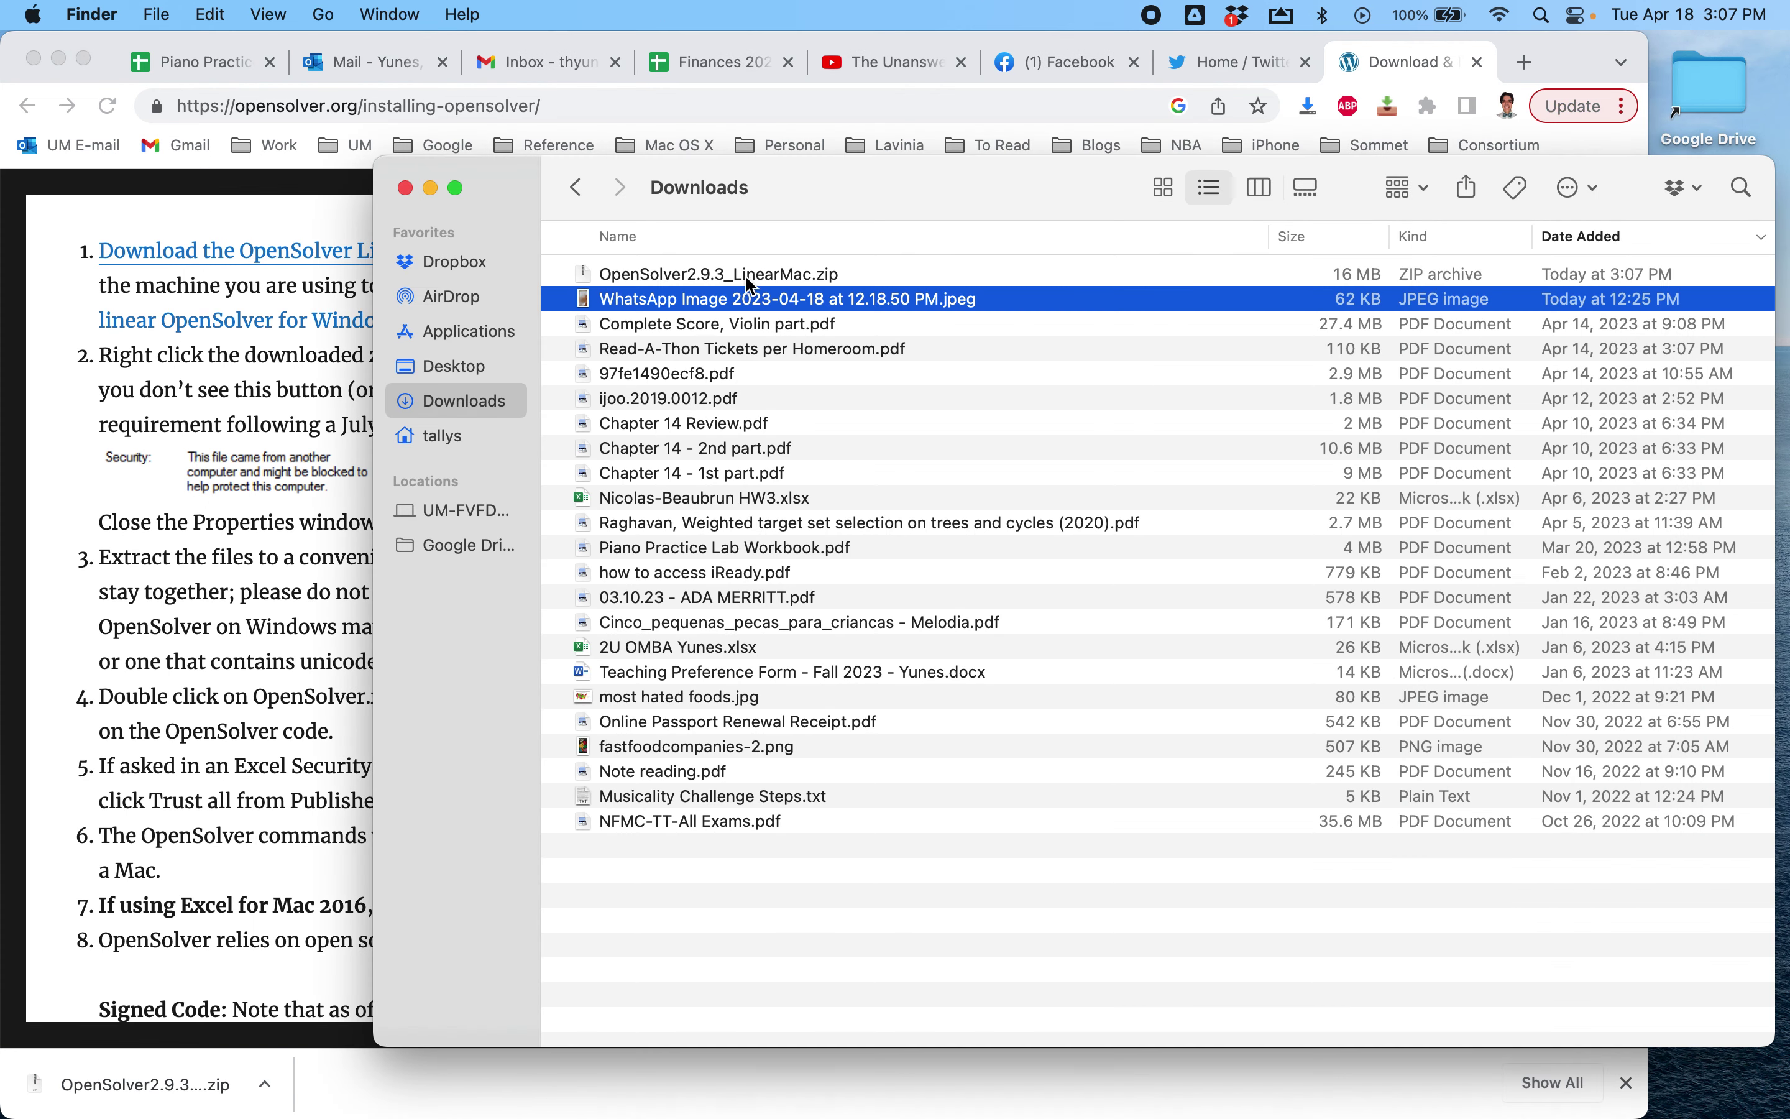
pyautogui.click(750, 276)
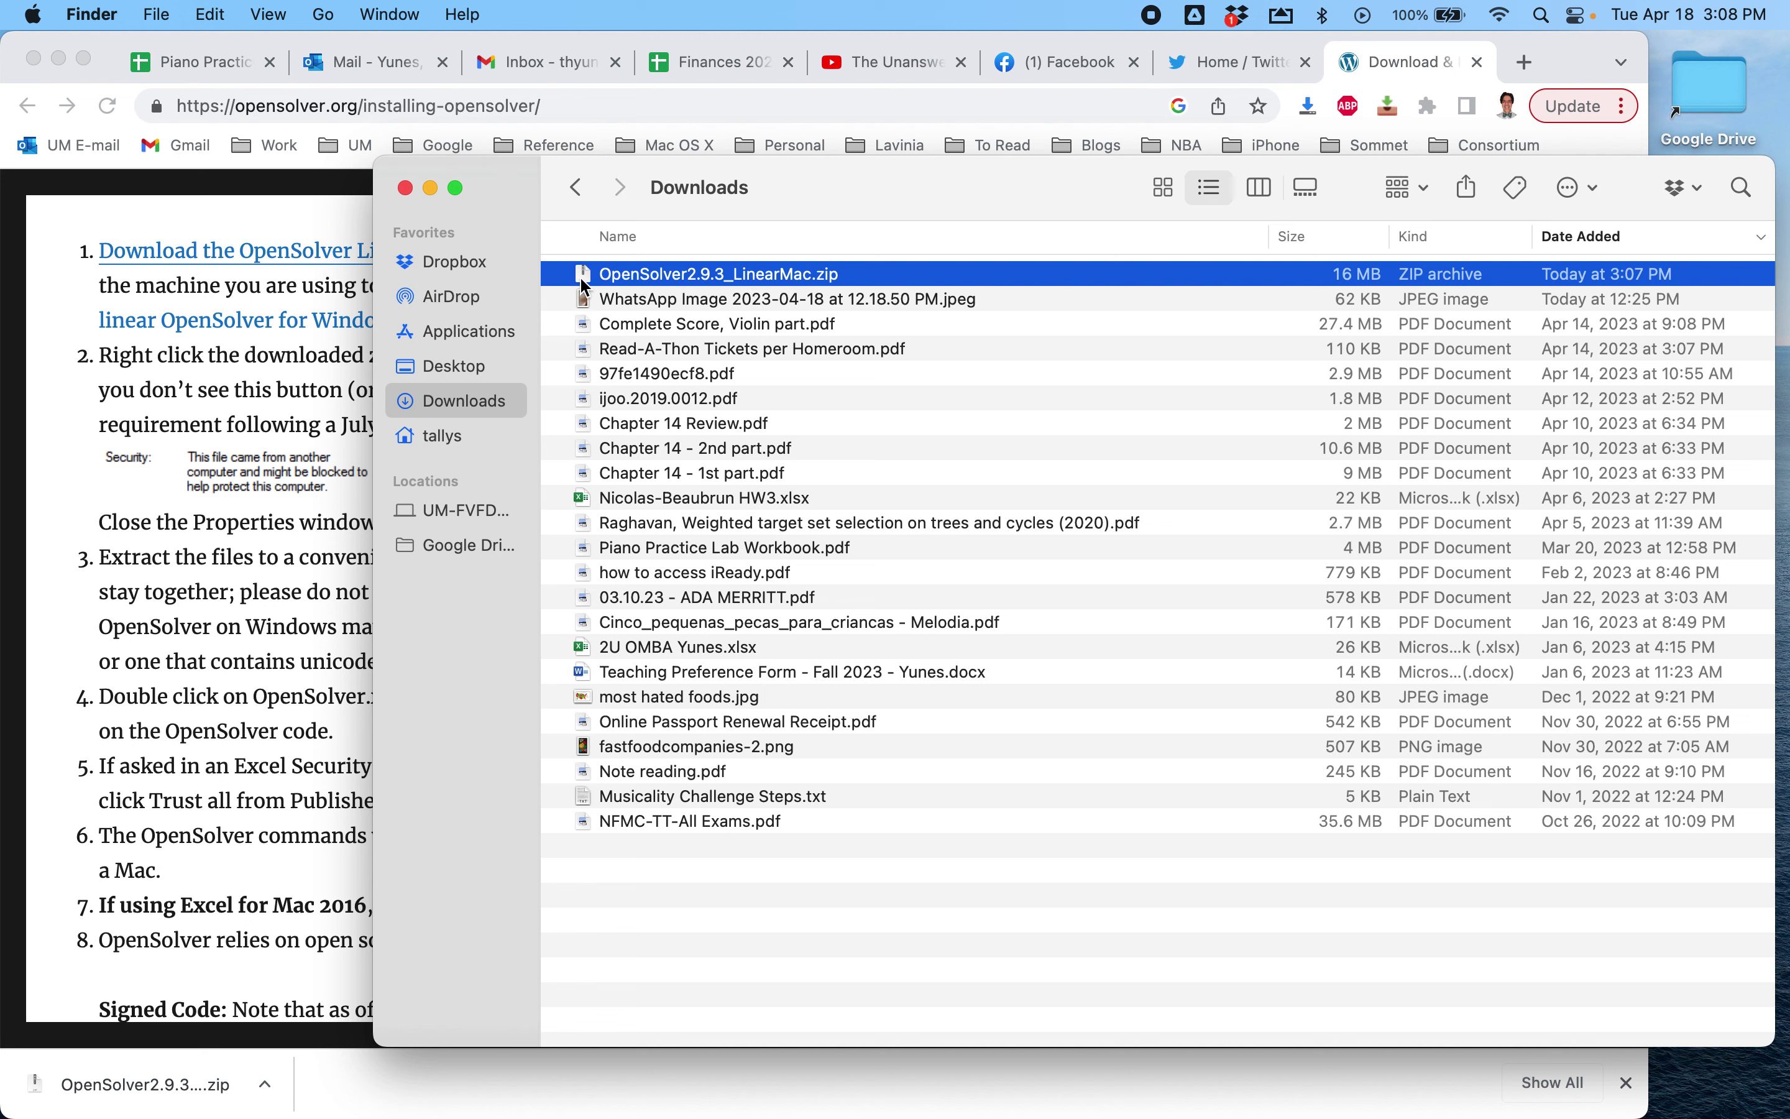
pyautogui.moveTo(583, 275); pyautogui.dragTo(450, 443)
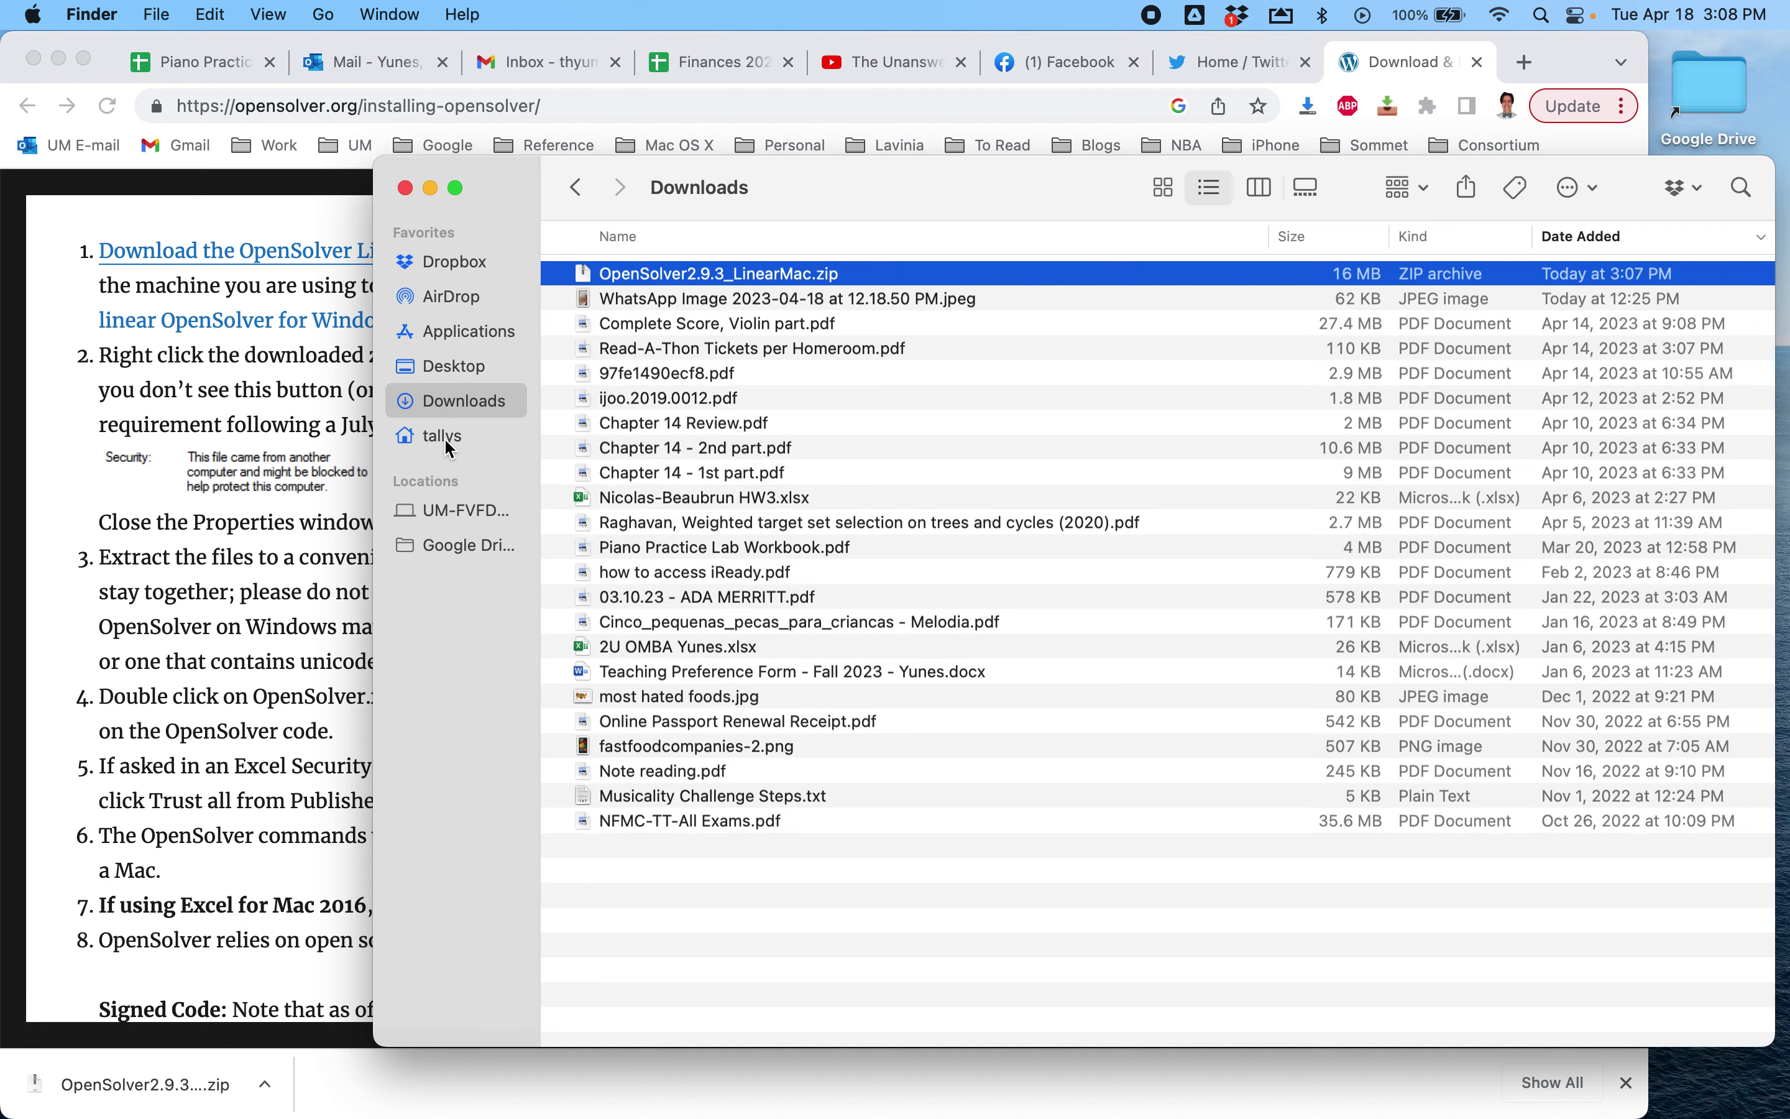
pyautogui.click(449, 440)
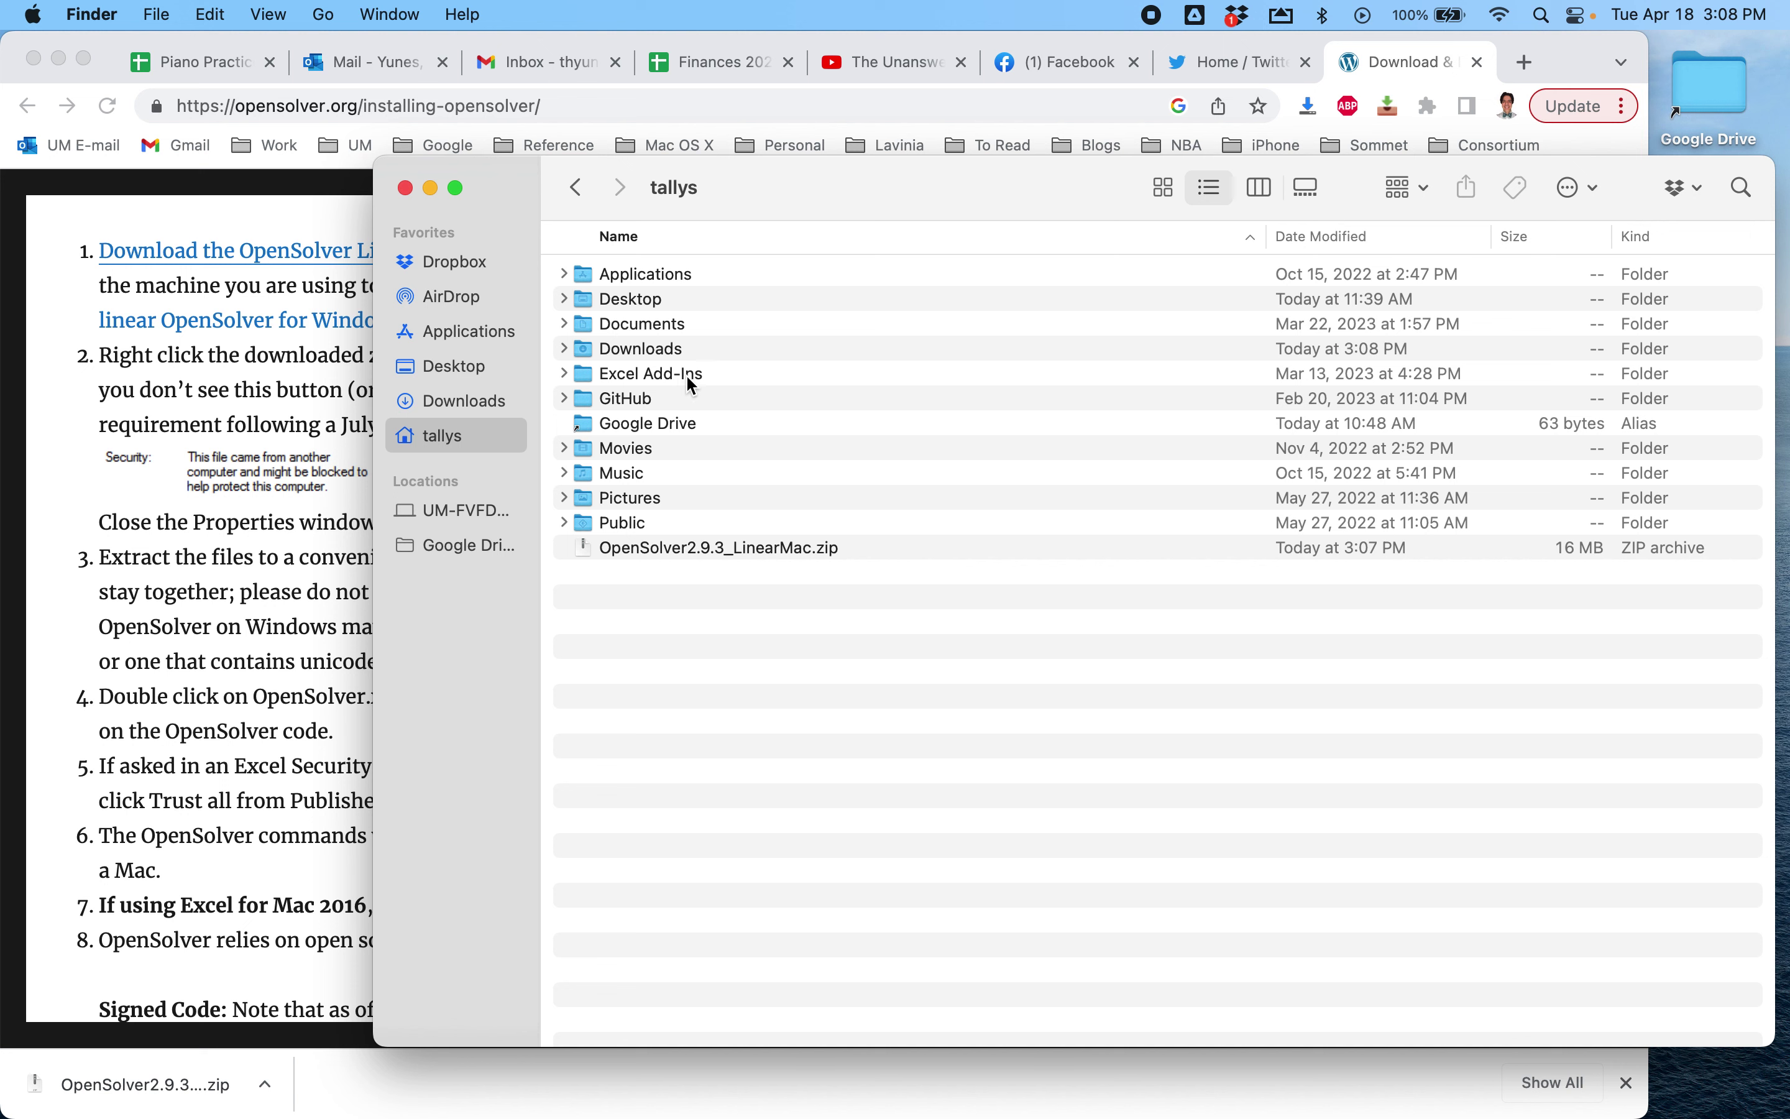
# Expand the Excel Add-Ins folder inside the home folder to list its contents
pyautogui.click(588, 551)
pyautogui.moveTo(589, 551); pyautogui.dragTo(700, 379)
pyautogui.moveTo(588, 554); pyautogui.dragTo(666, 384)
pyautogui.click(571, 377)
pyautogui.click(565, 373)
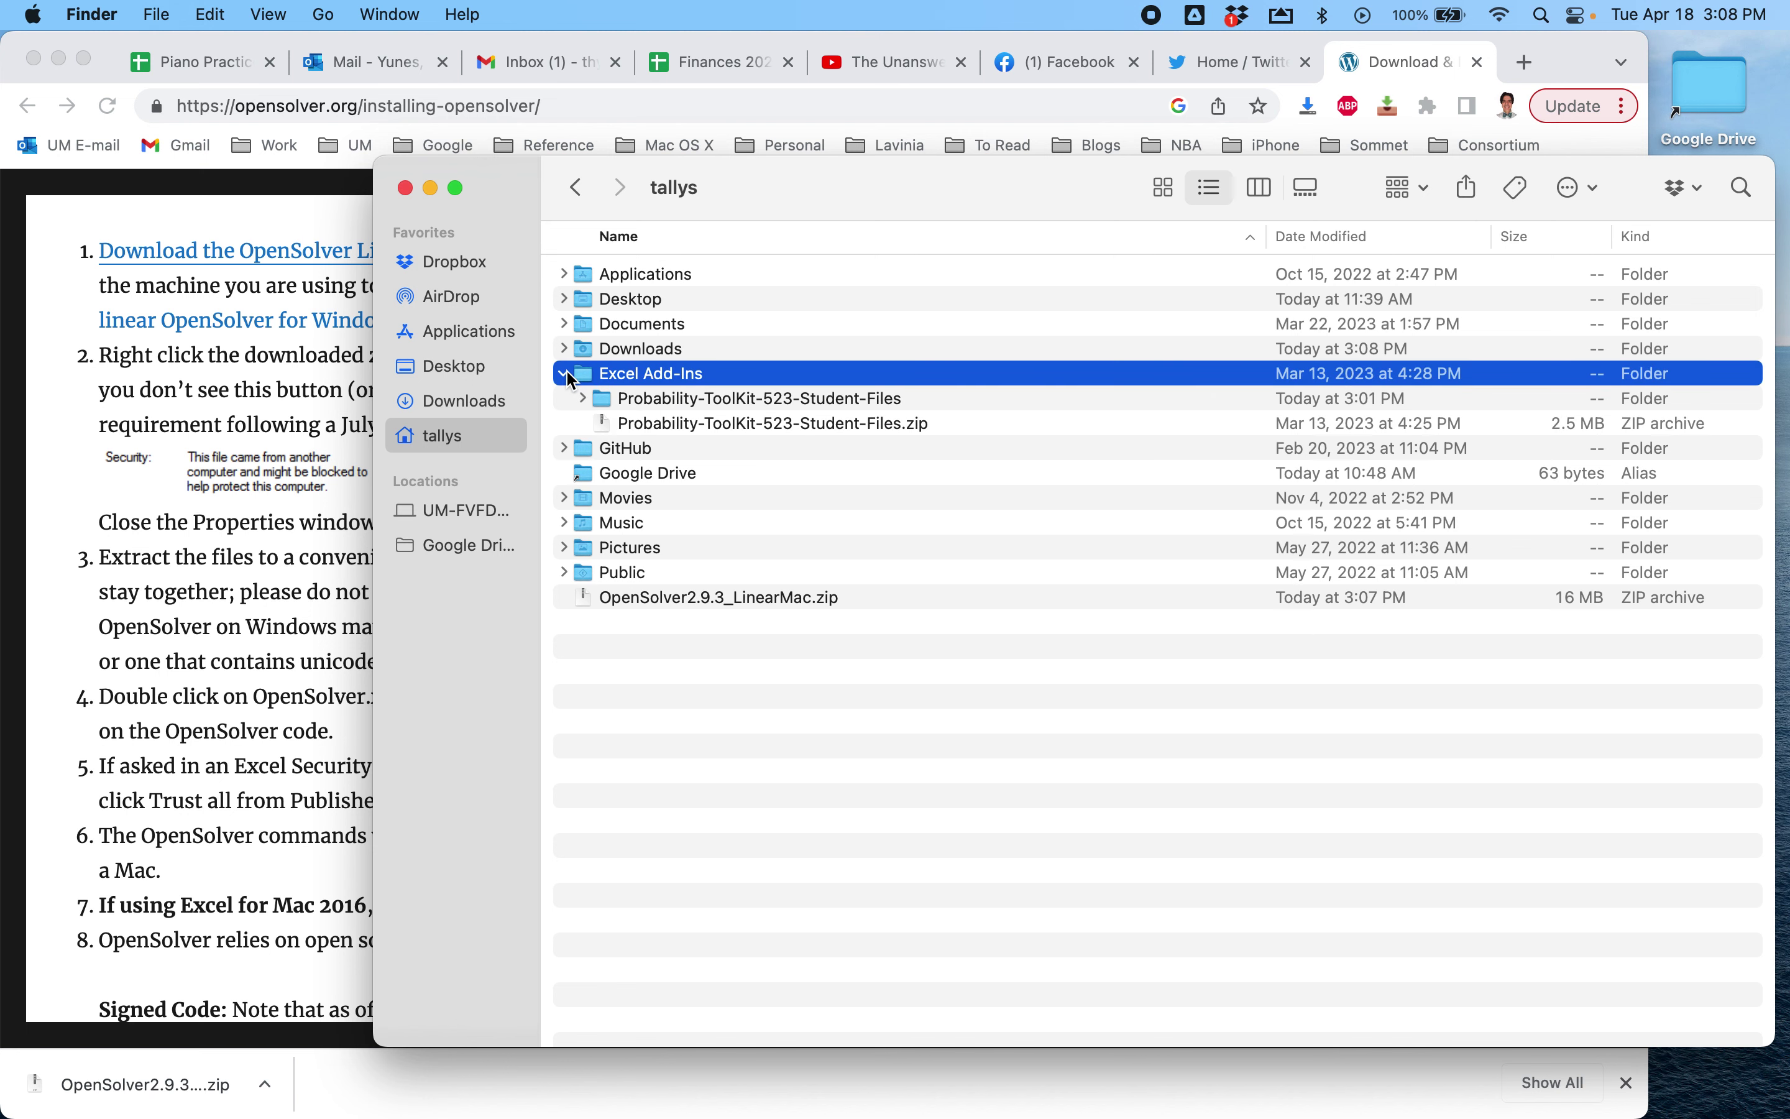
pyautogui.click(586, 600)
pyautogui.press('super+Tab')
pyautogui.press('super+Tab')
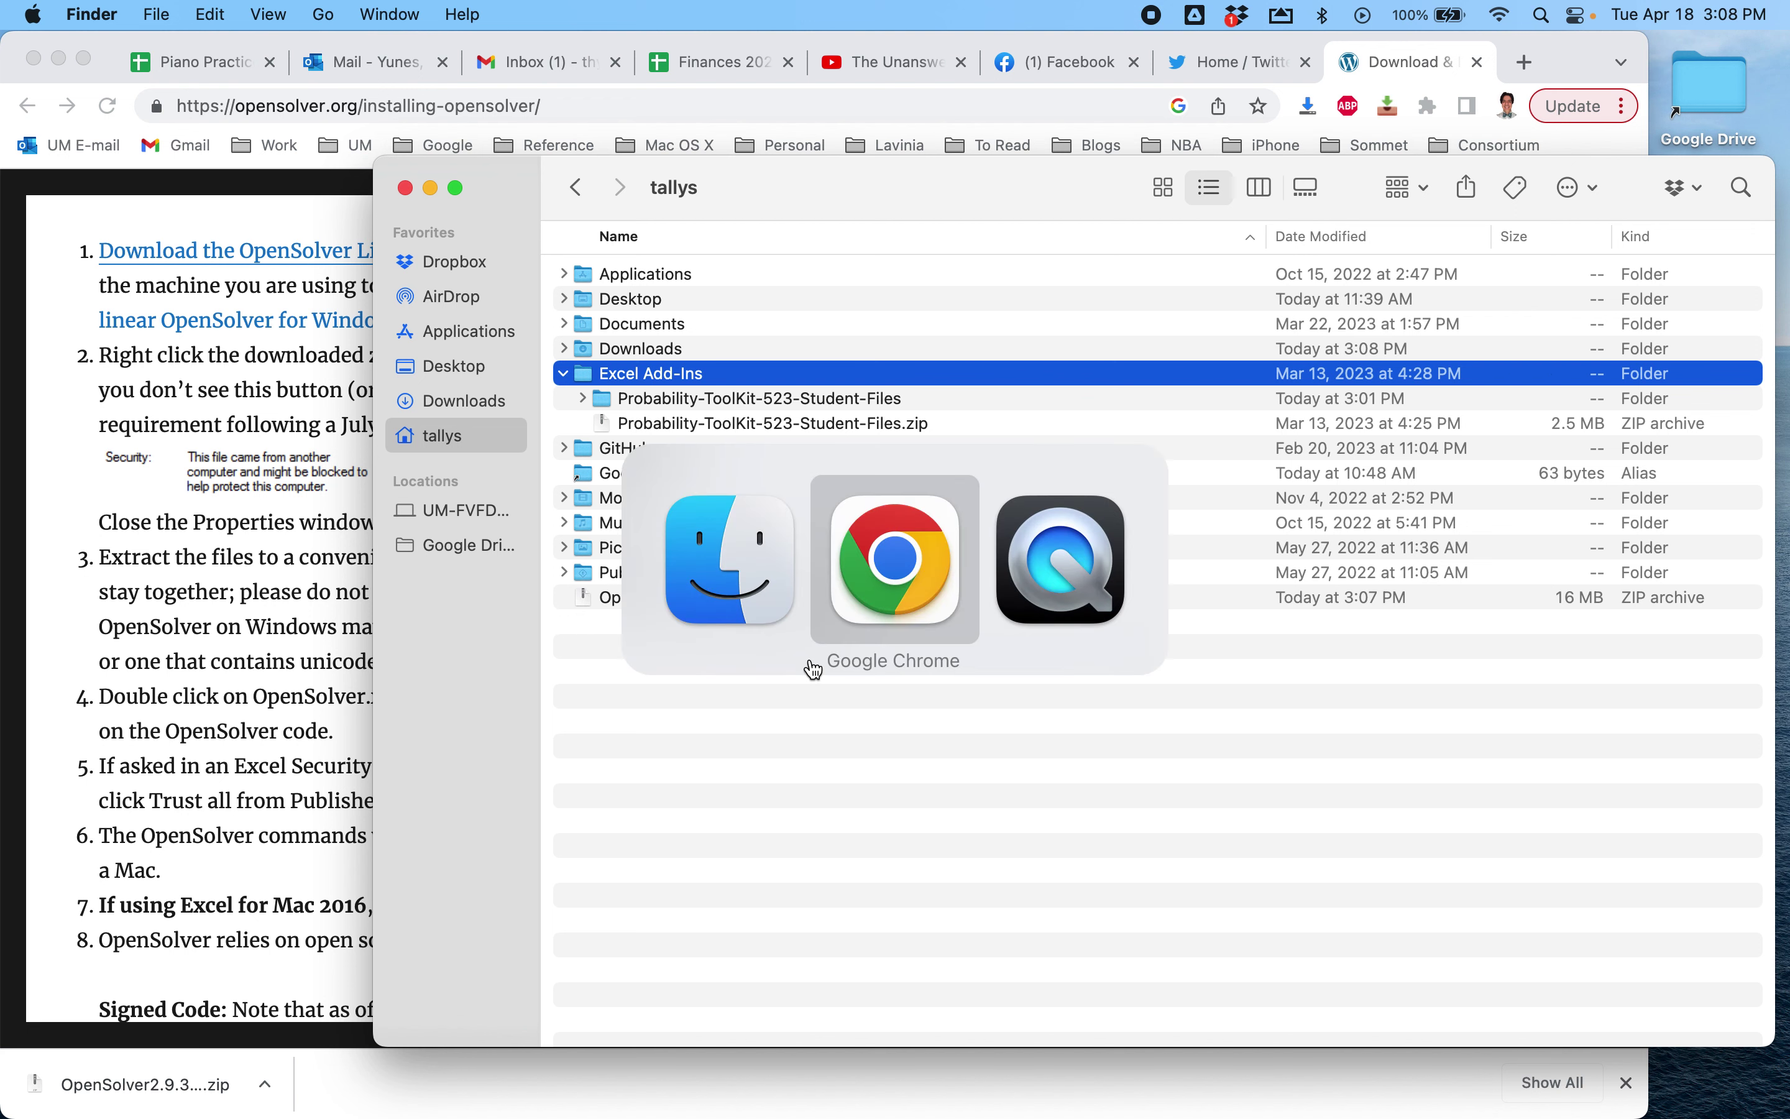
pyautogui.press('super+shift+Tab')
pyautogui.press('super+shift+Tab')
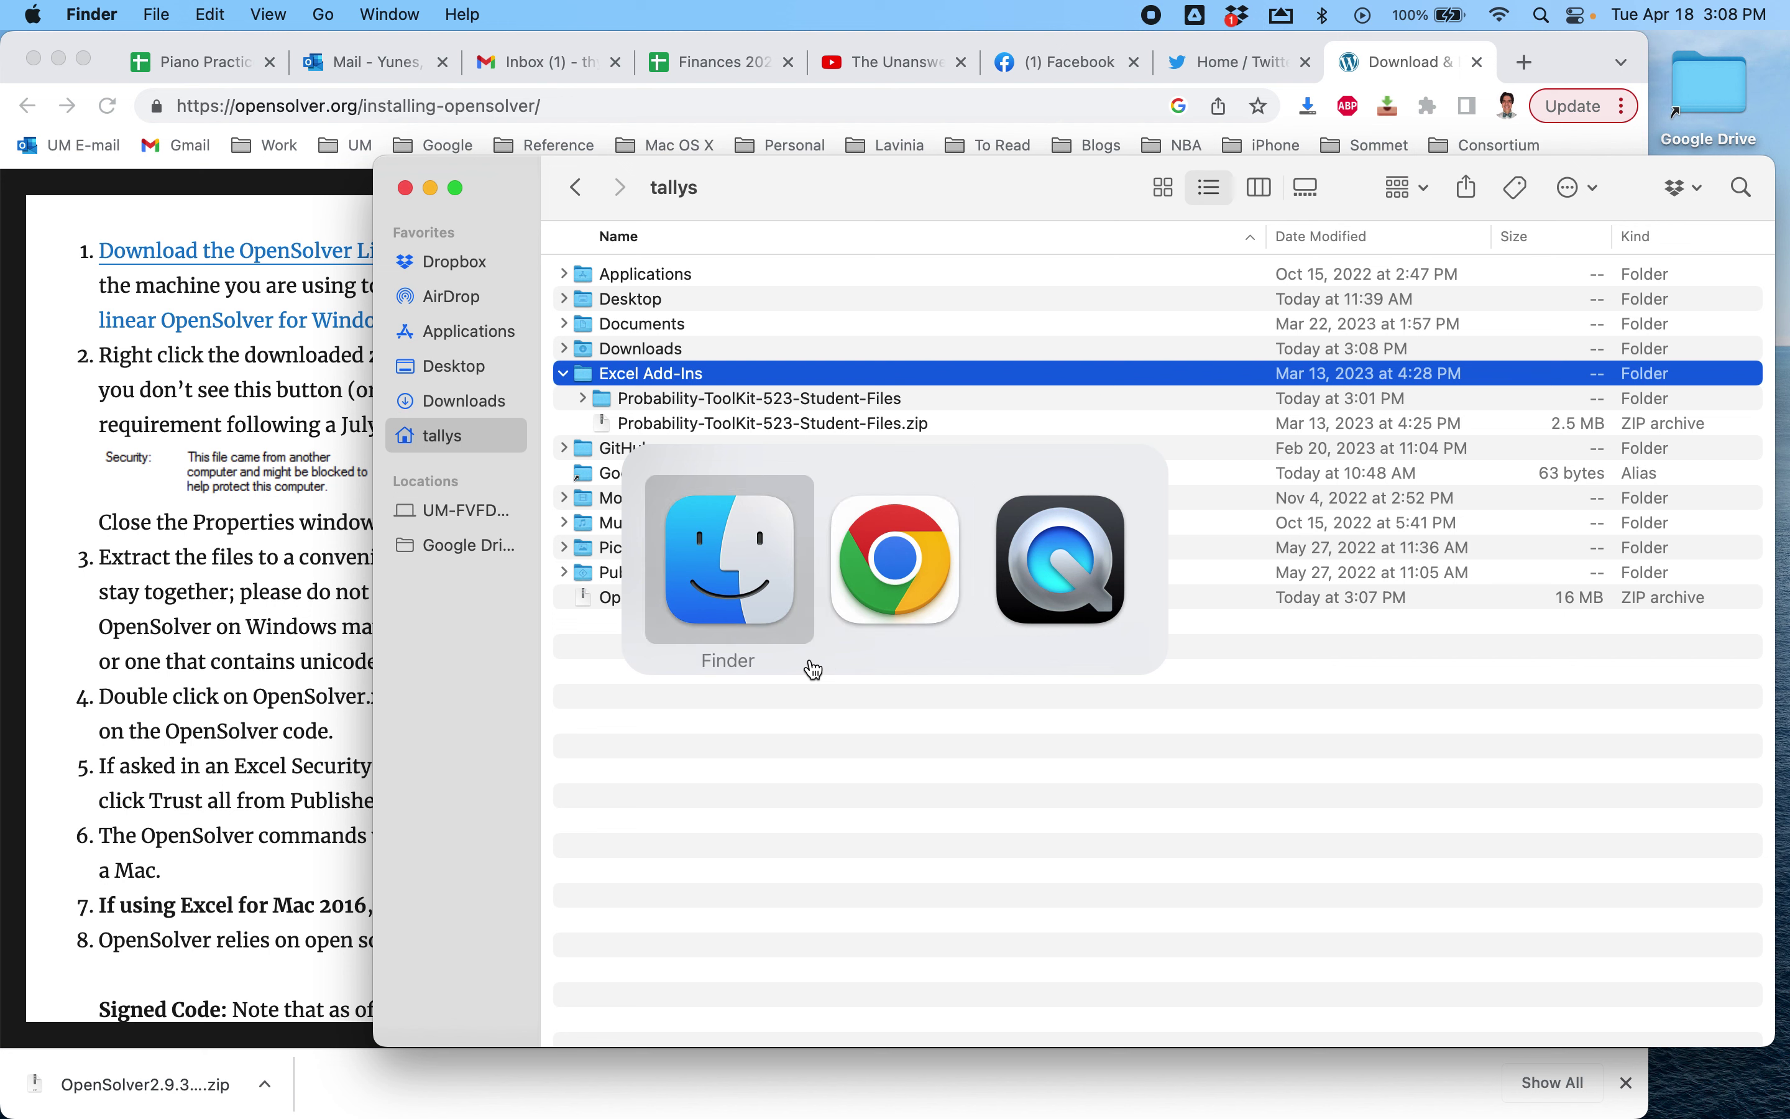
# Move OpenSolver2.9.3_LinearMac.zip into the Excel Add-Ins folder and extract it there, closing the extra Finder window
pyautogui.click(649, 605)
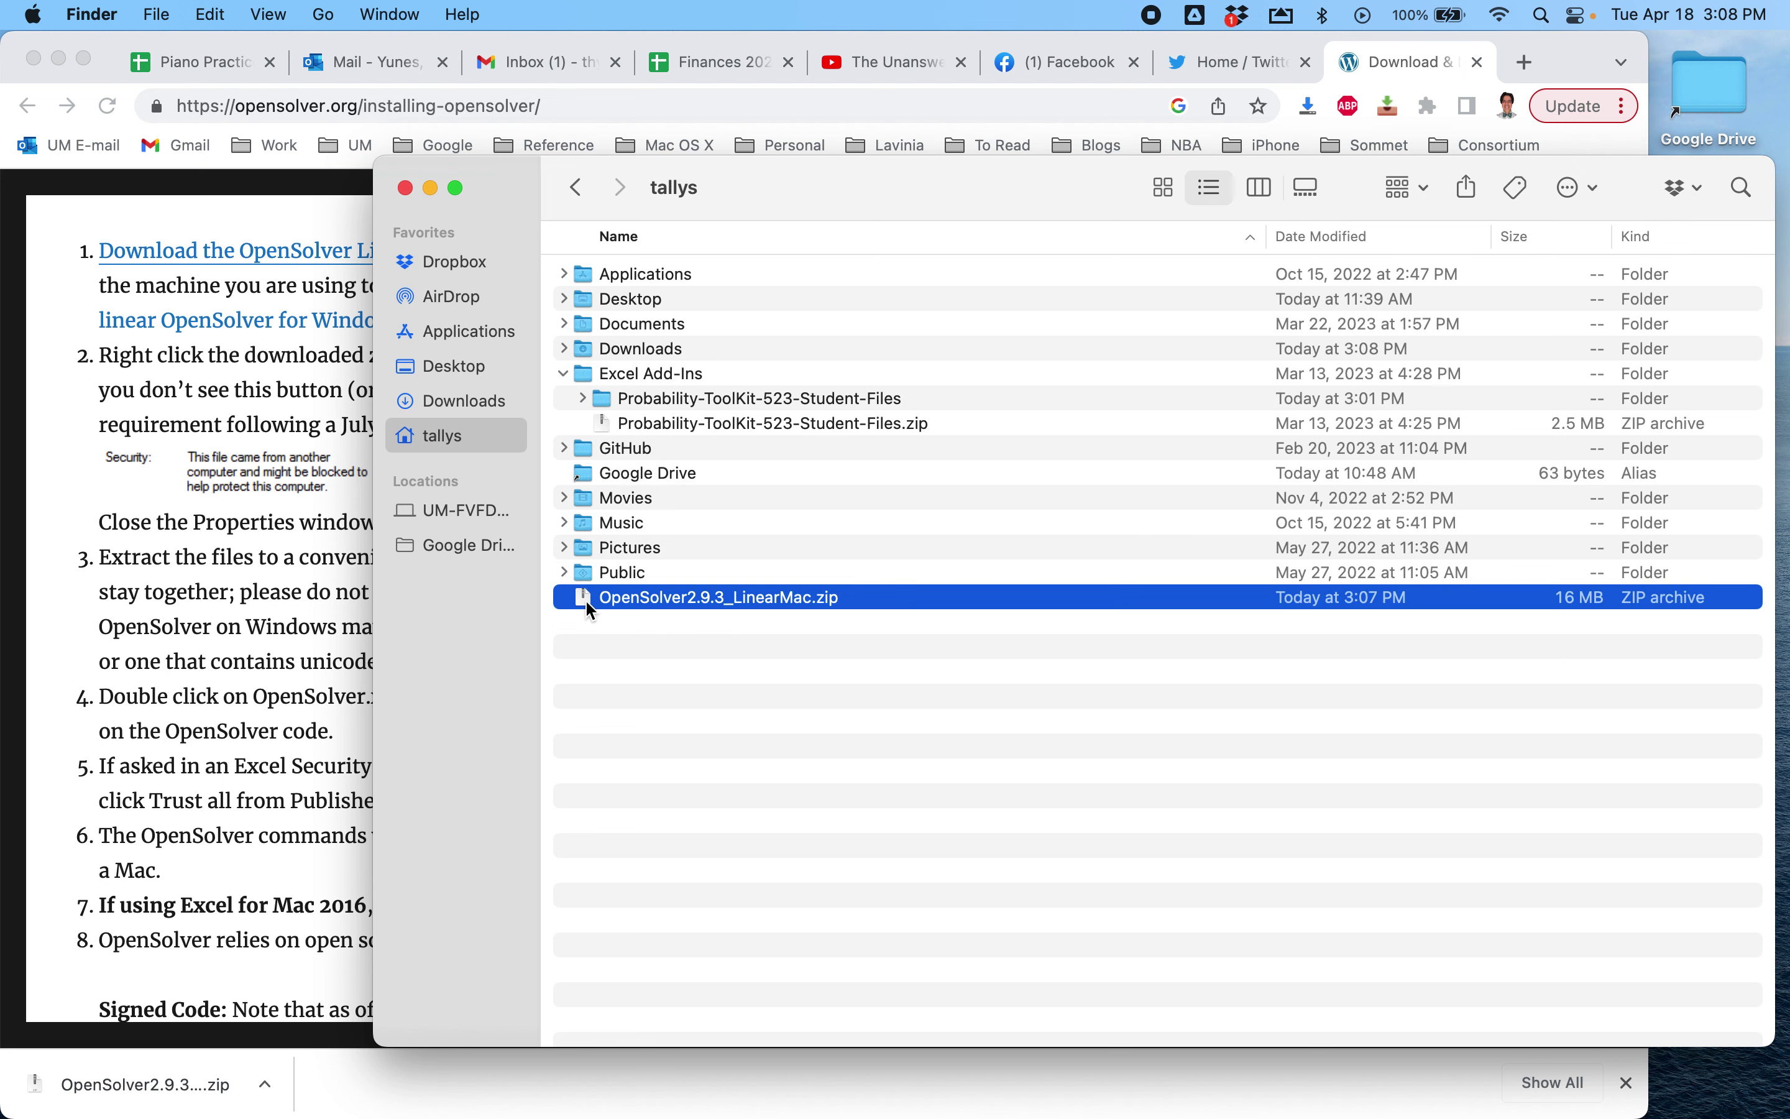
pyautogui.moveTo(589, 609); pyautogui.dragTo(594, 390)
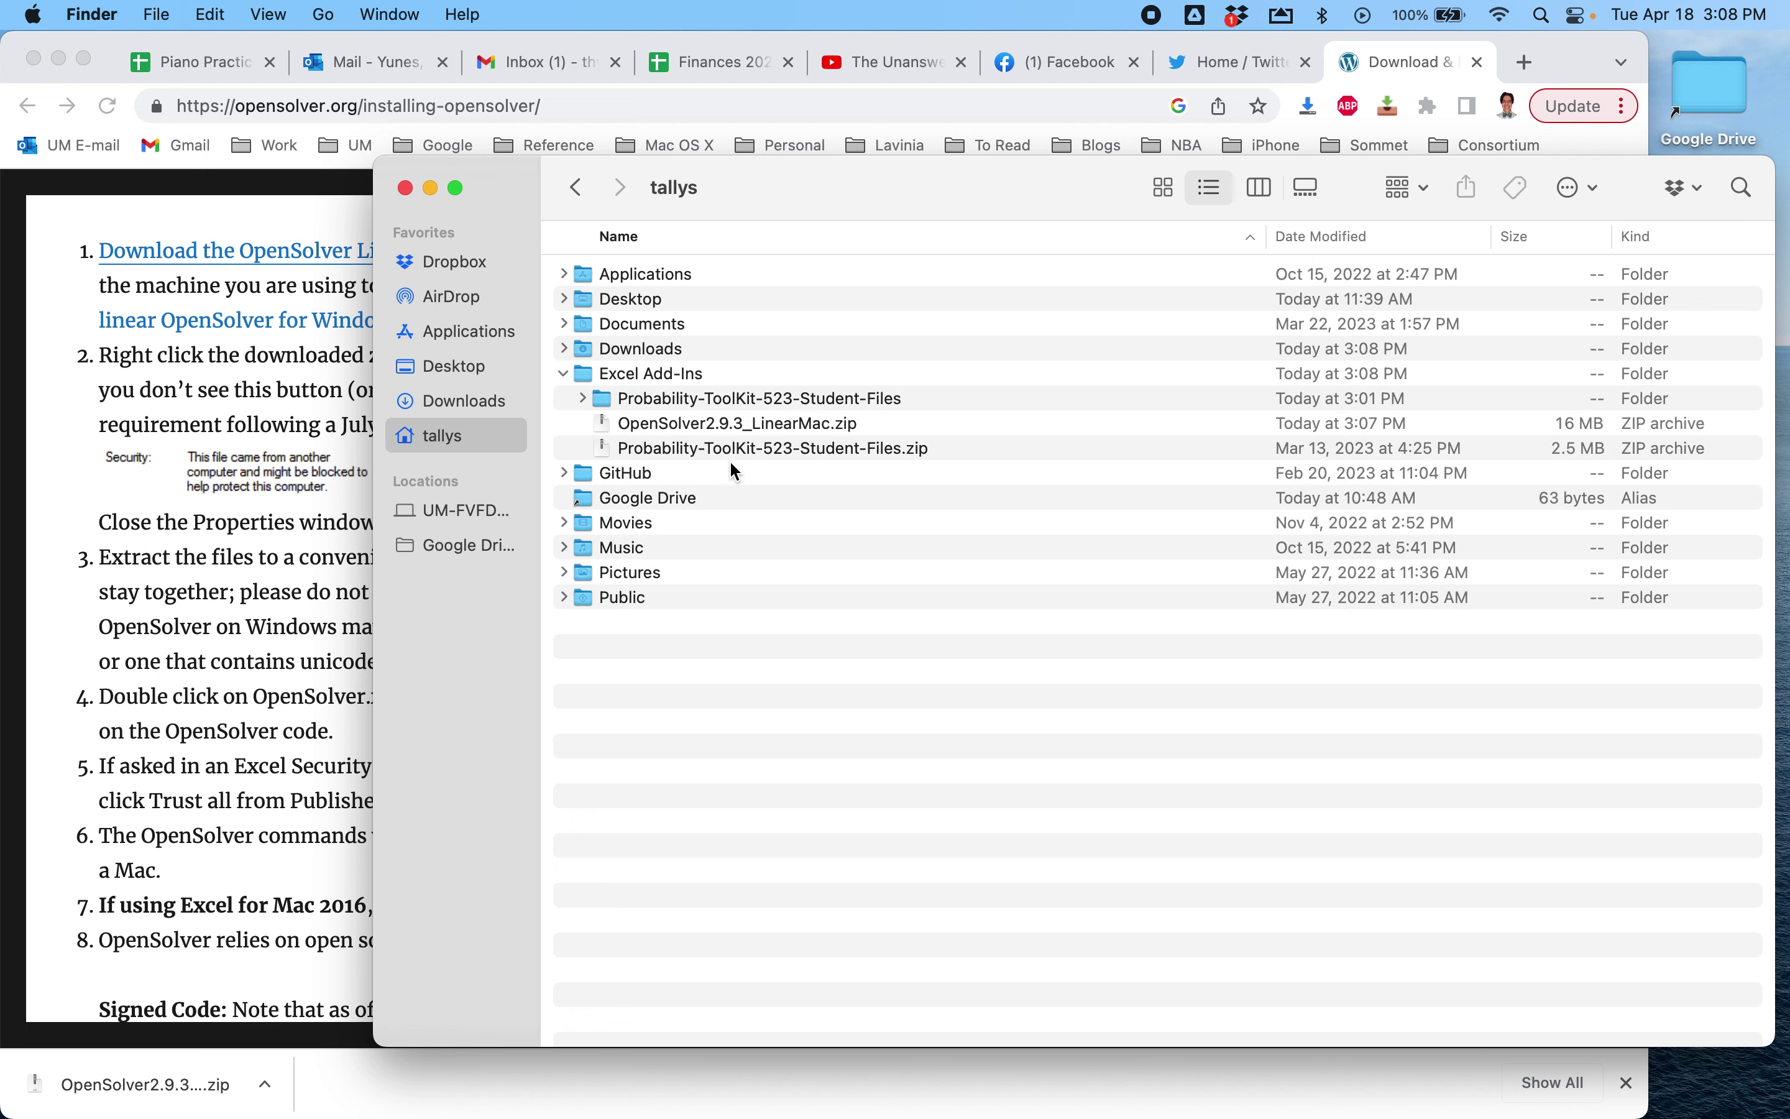
pyautogui.click(603, 426)
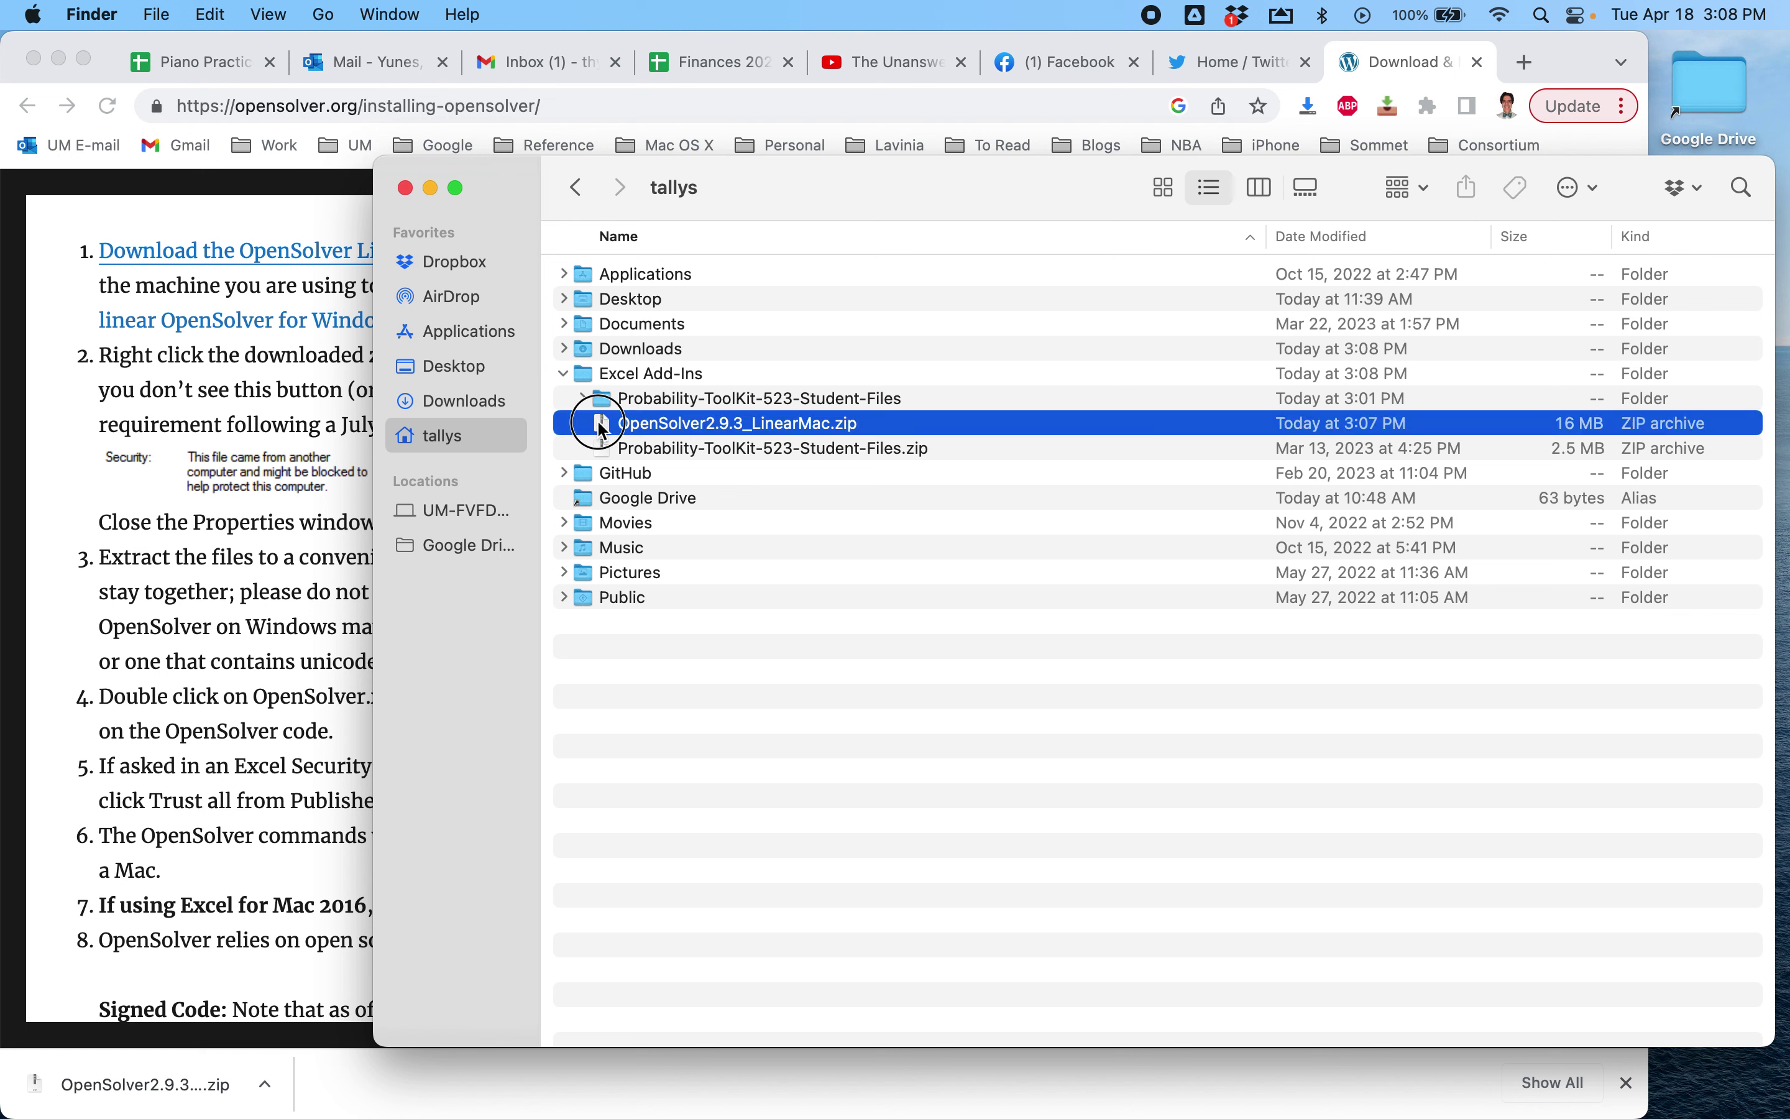
pyautogui.doubleClick(603, 425)
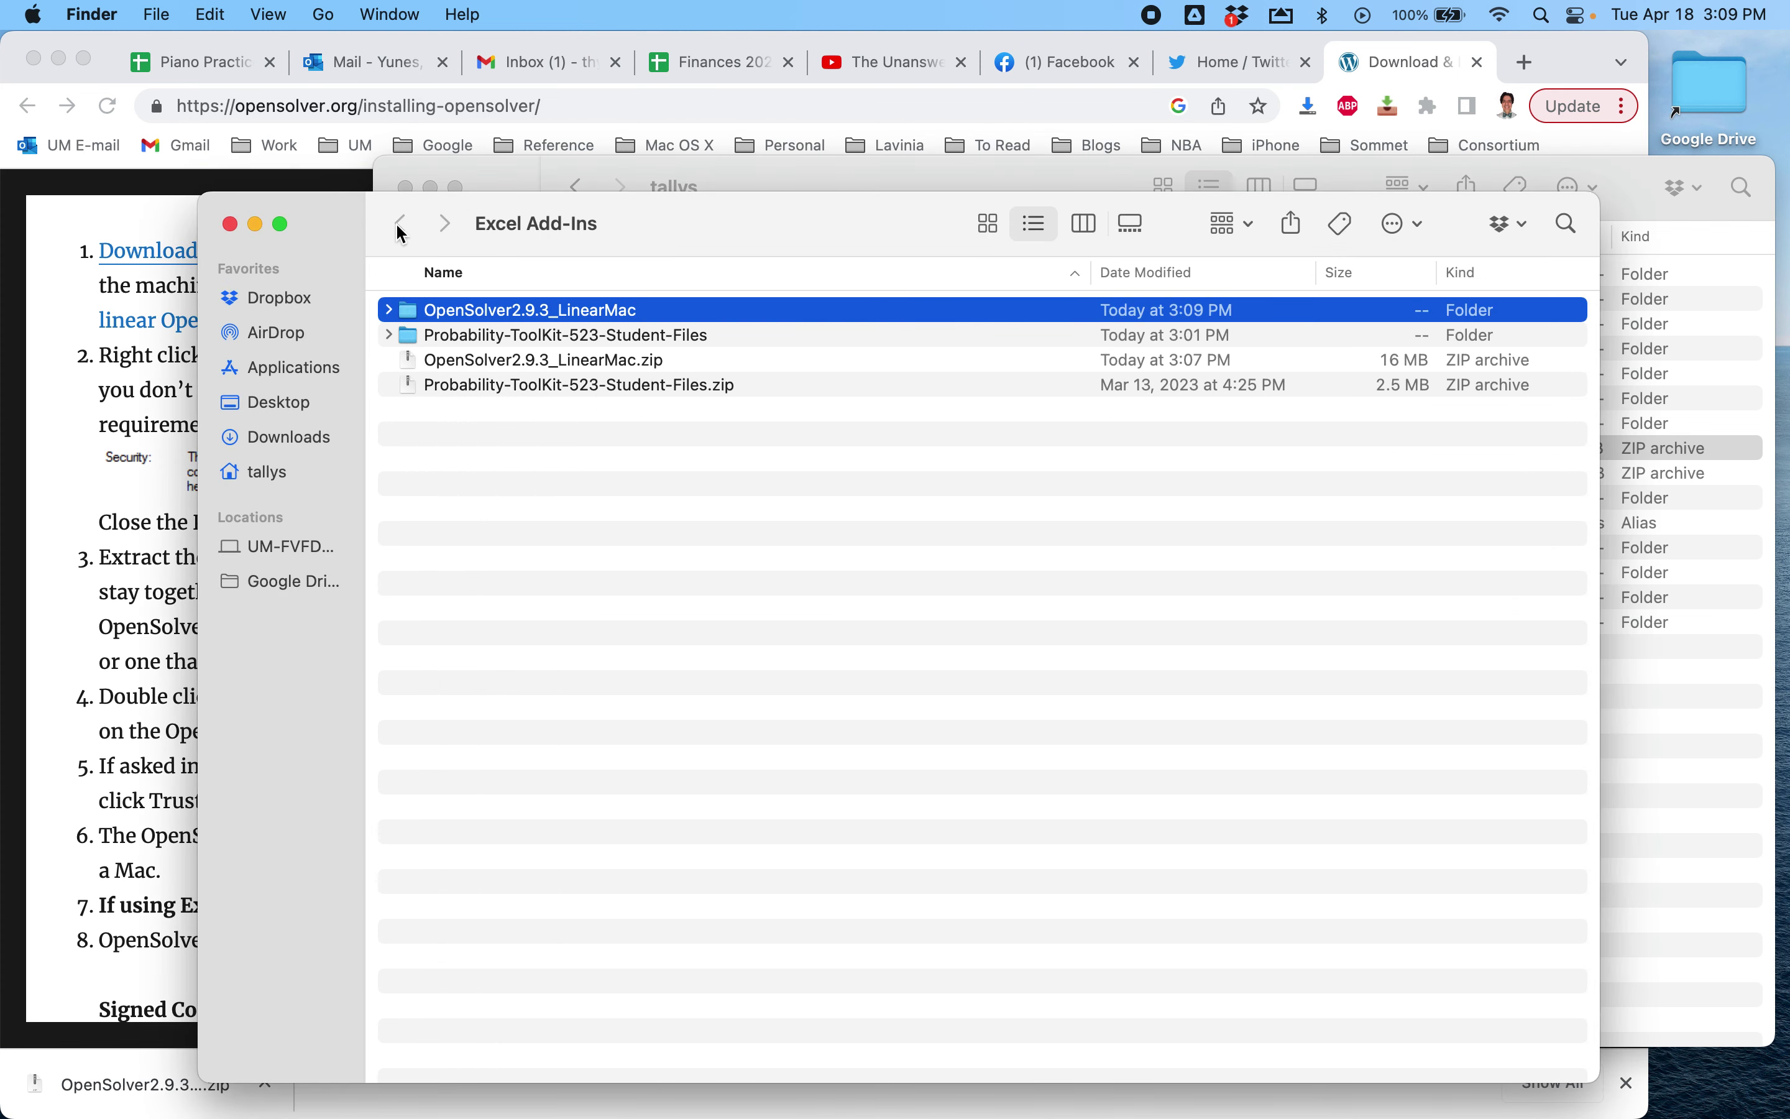
pyautogui.click(231, 224)
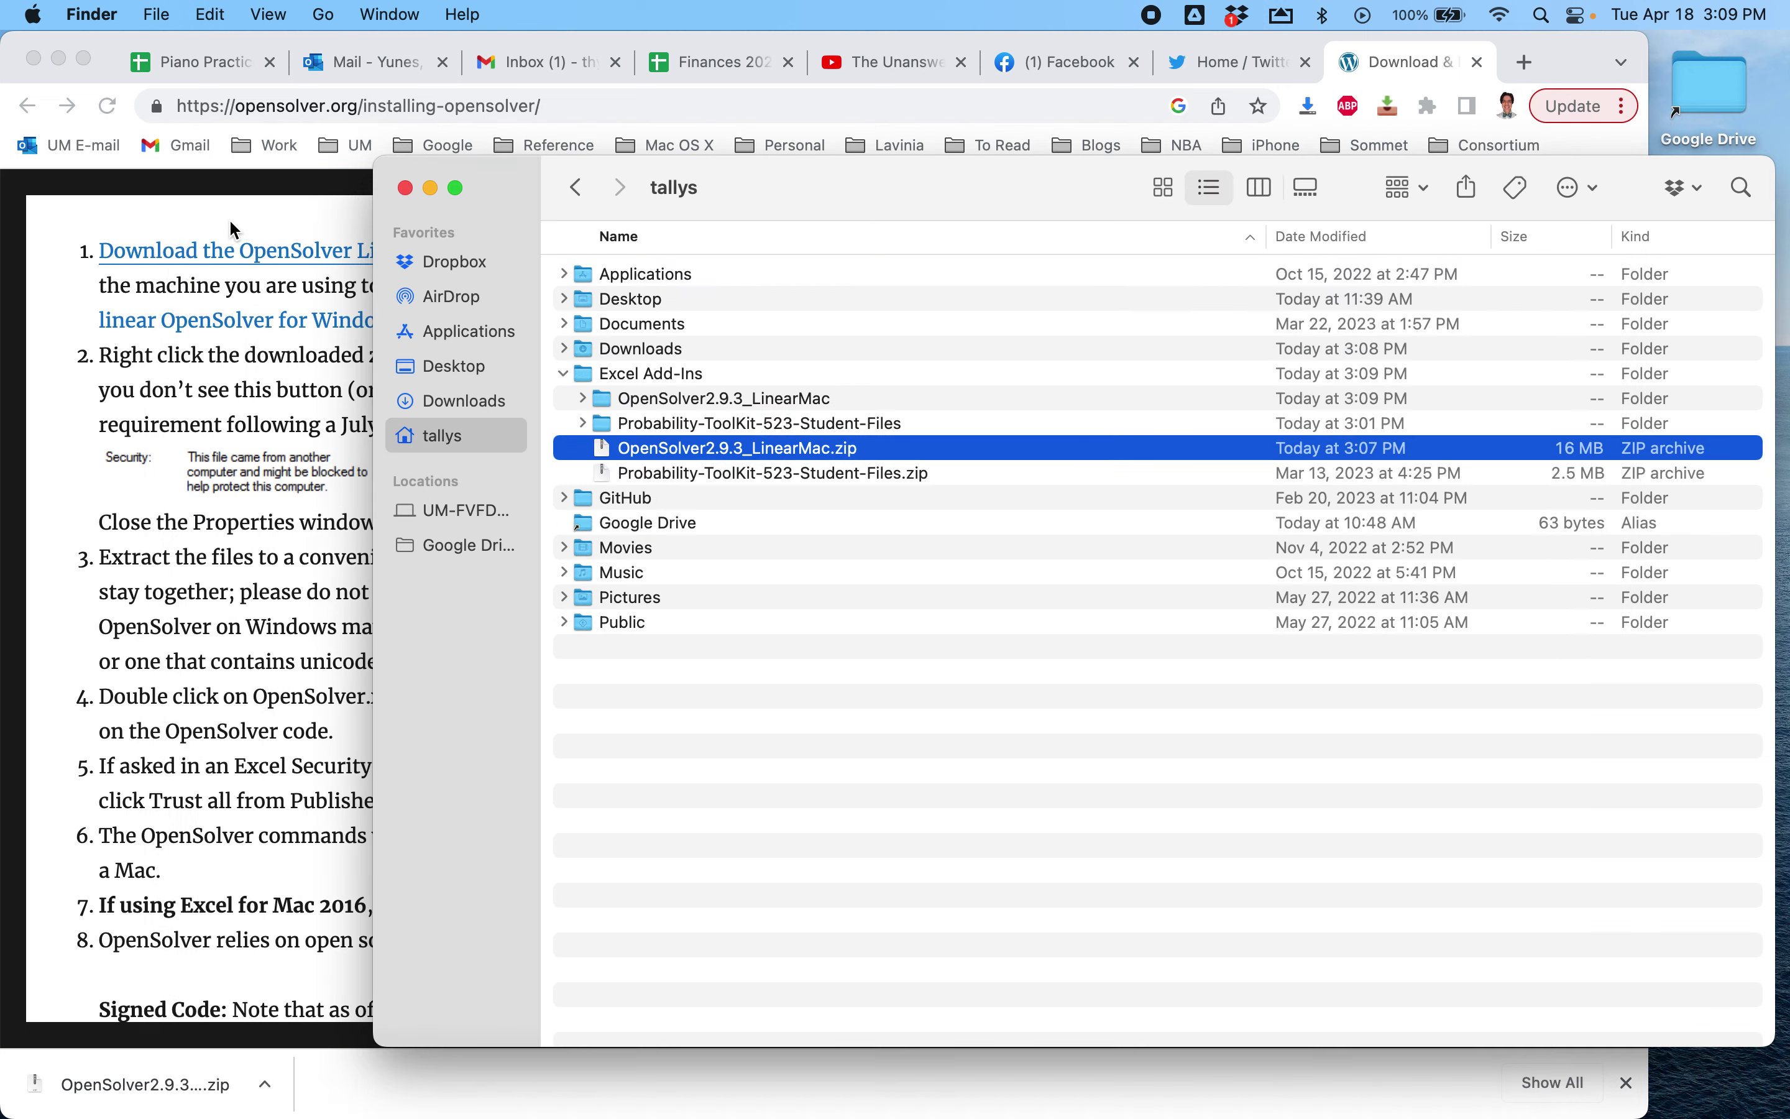
# Open the extracted OpenSolver2.9.3_LinearMac folder
pyautogui.click(607, 404)
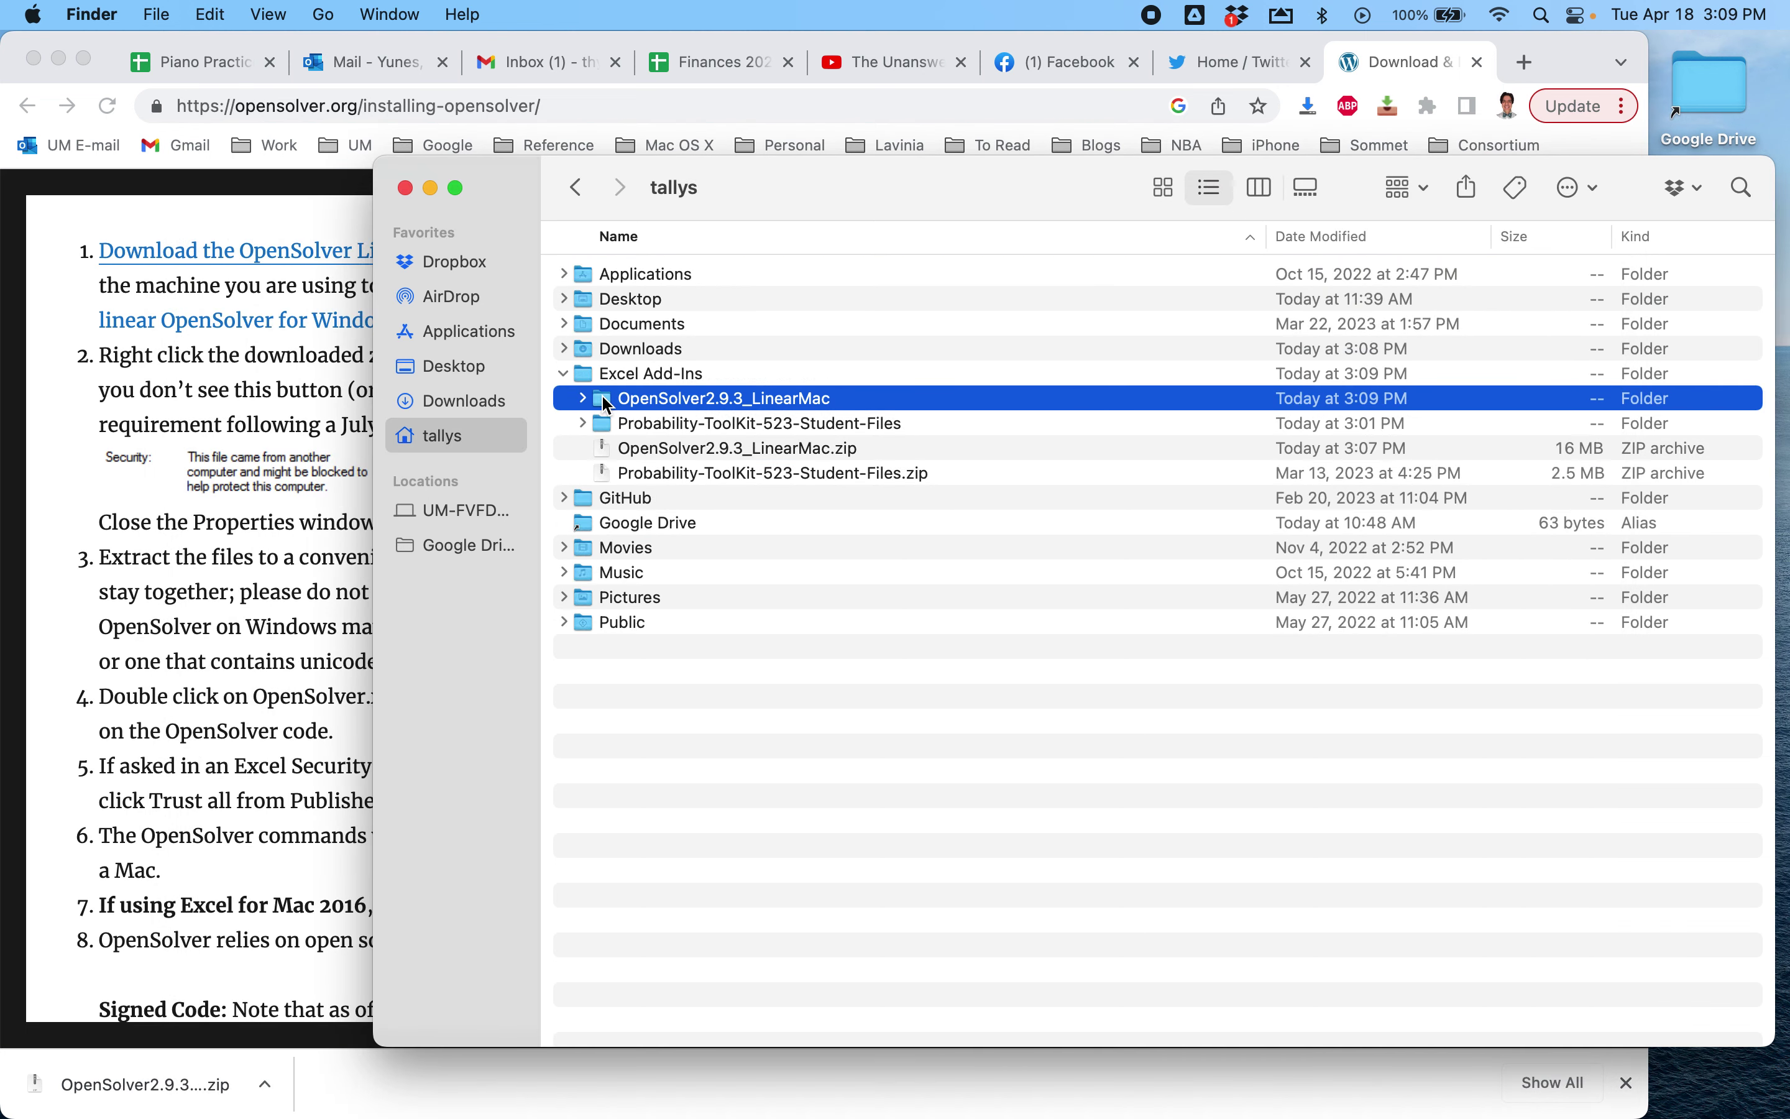
pyautogui.doubleClick(607, 403)
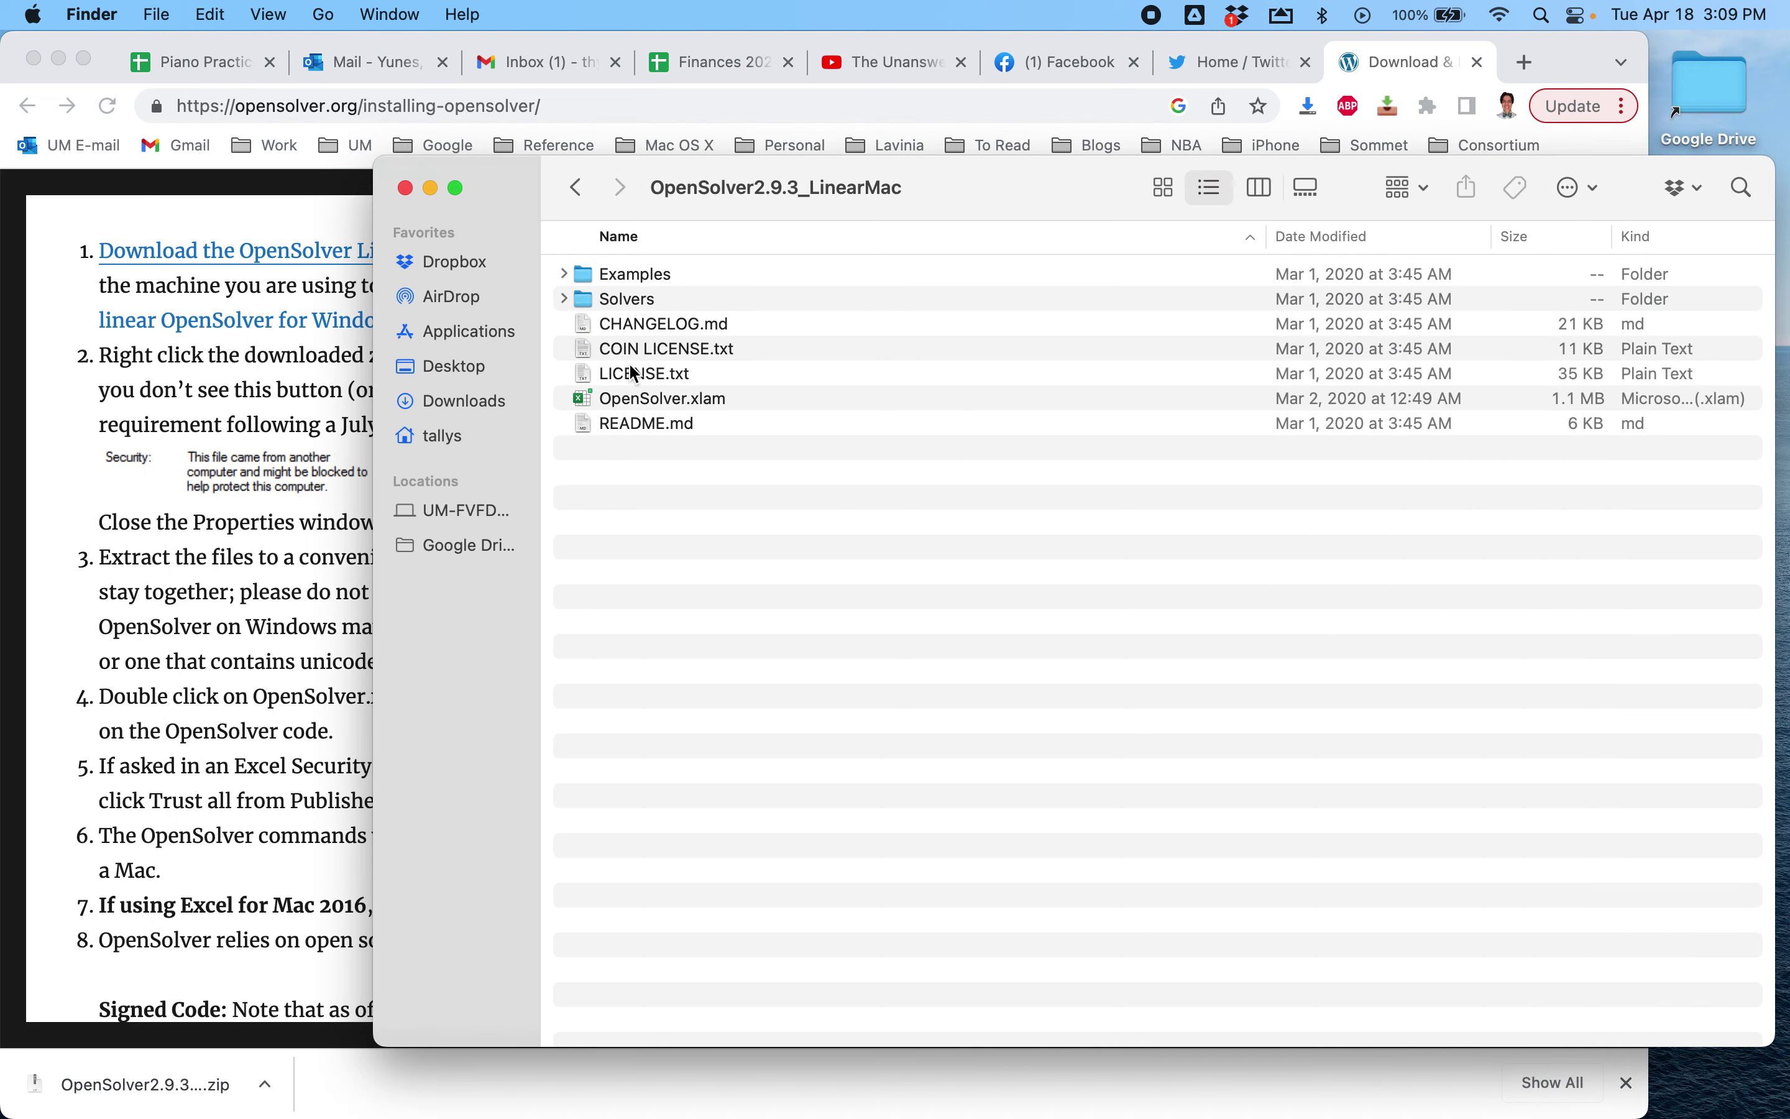
pyautogui.click(277, 657)
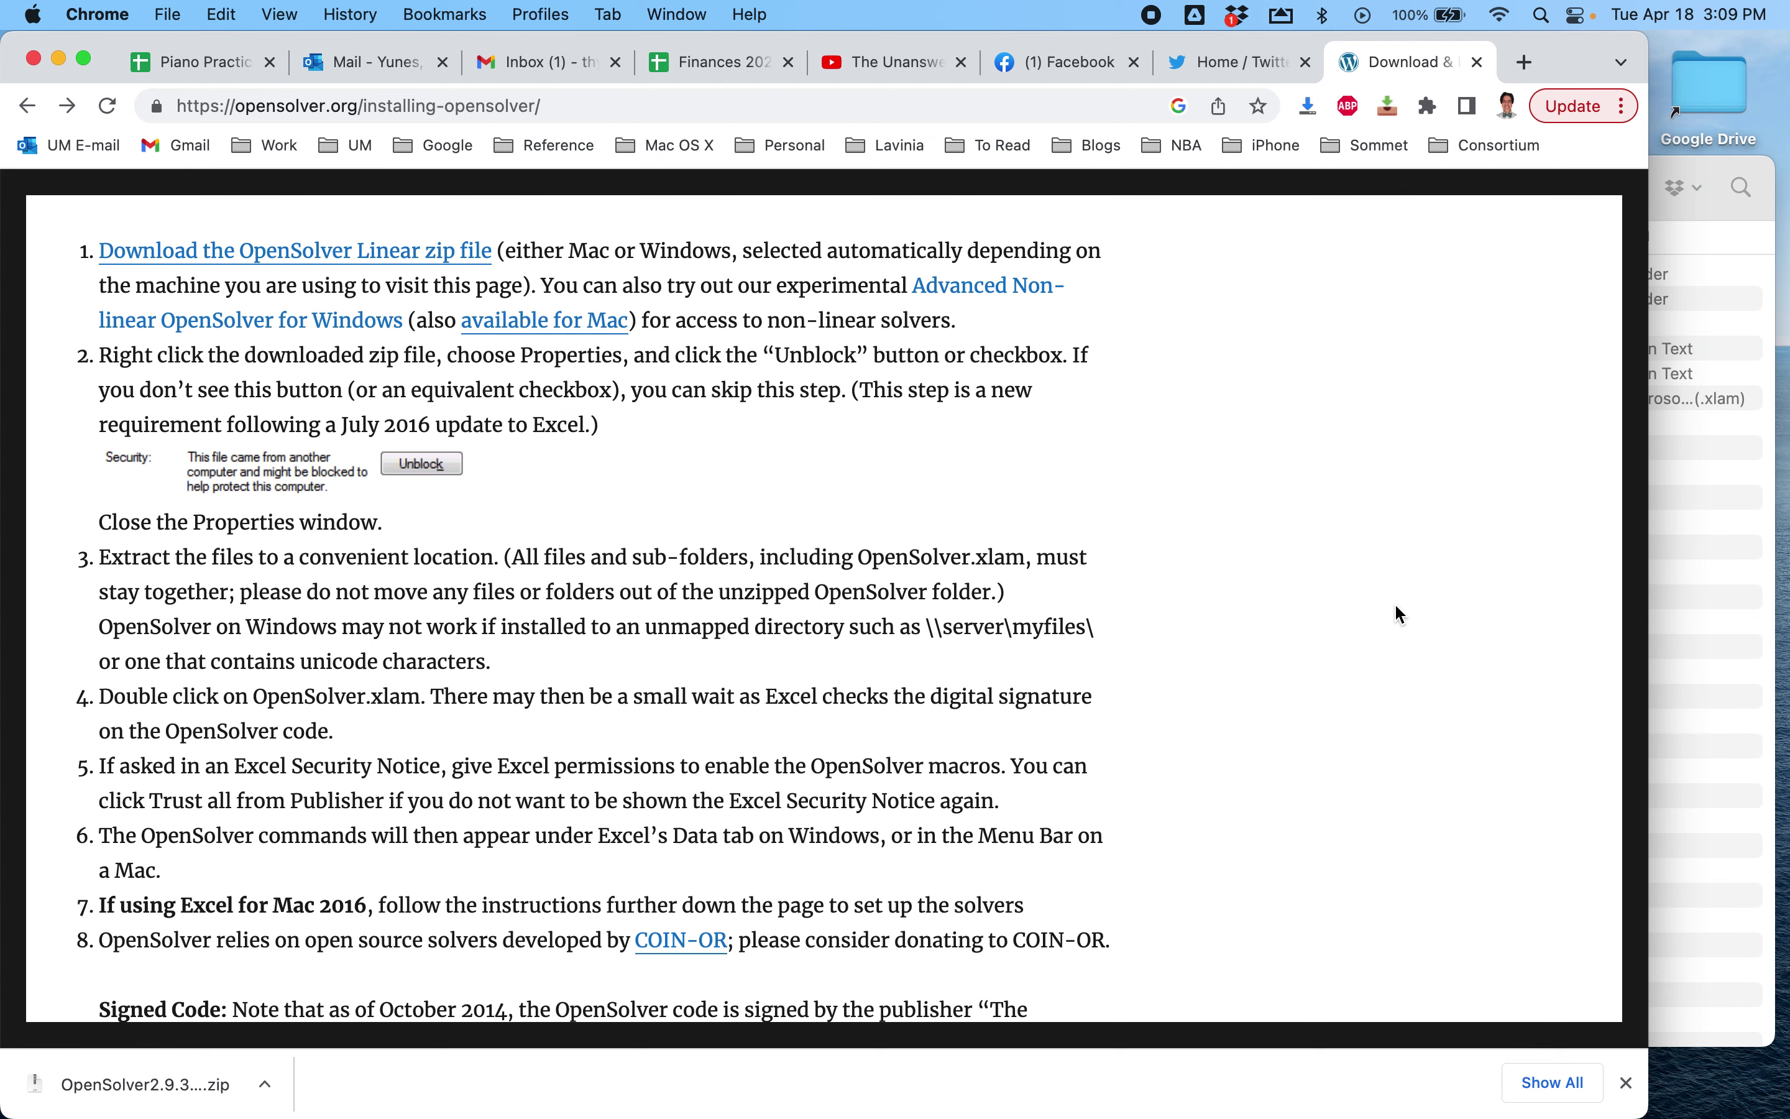
pyautogui.click(1678, 680)
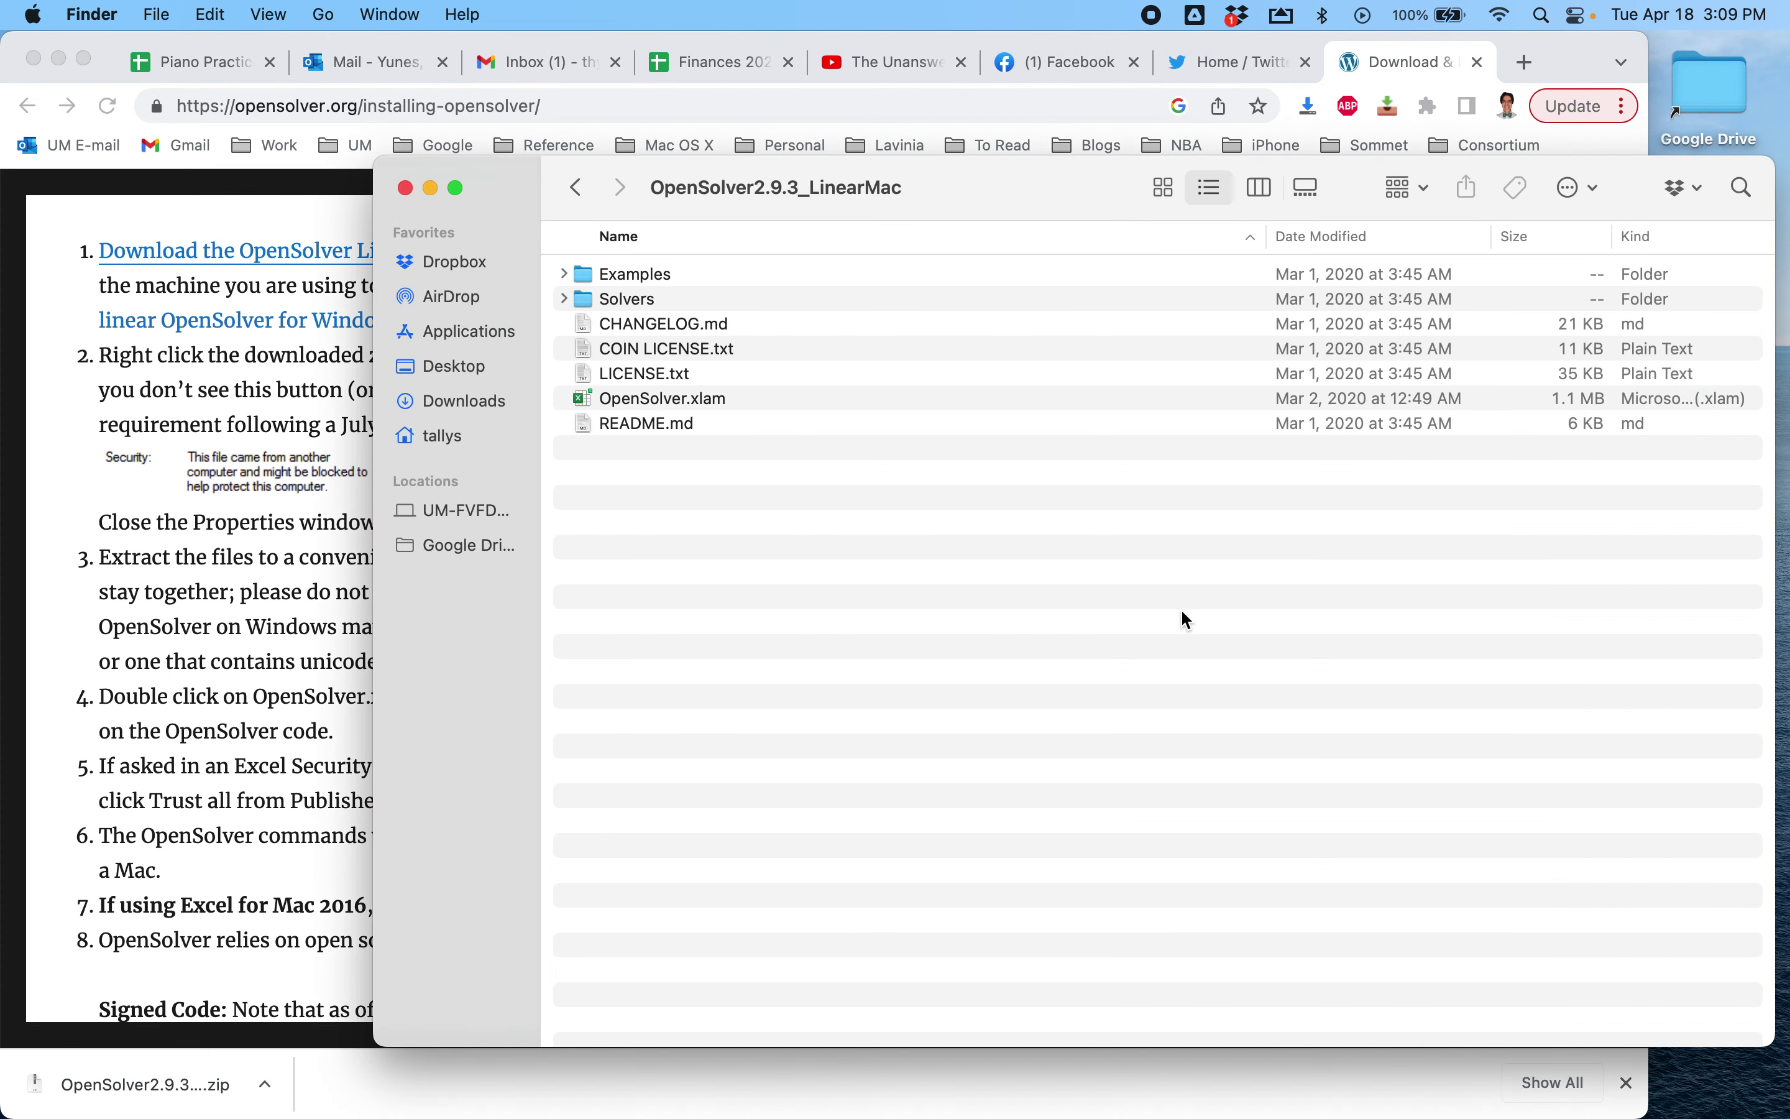
pyautogui.press('super+Tab')
pyautogui.press('super+Tab')
pyautogui.press('super+shift+Tab')
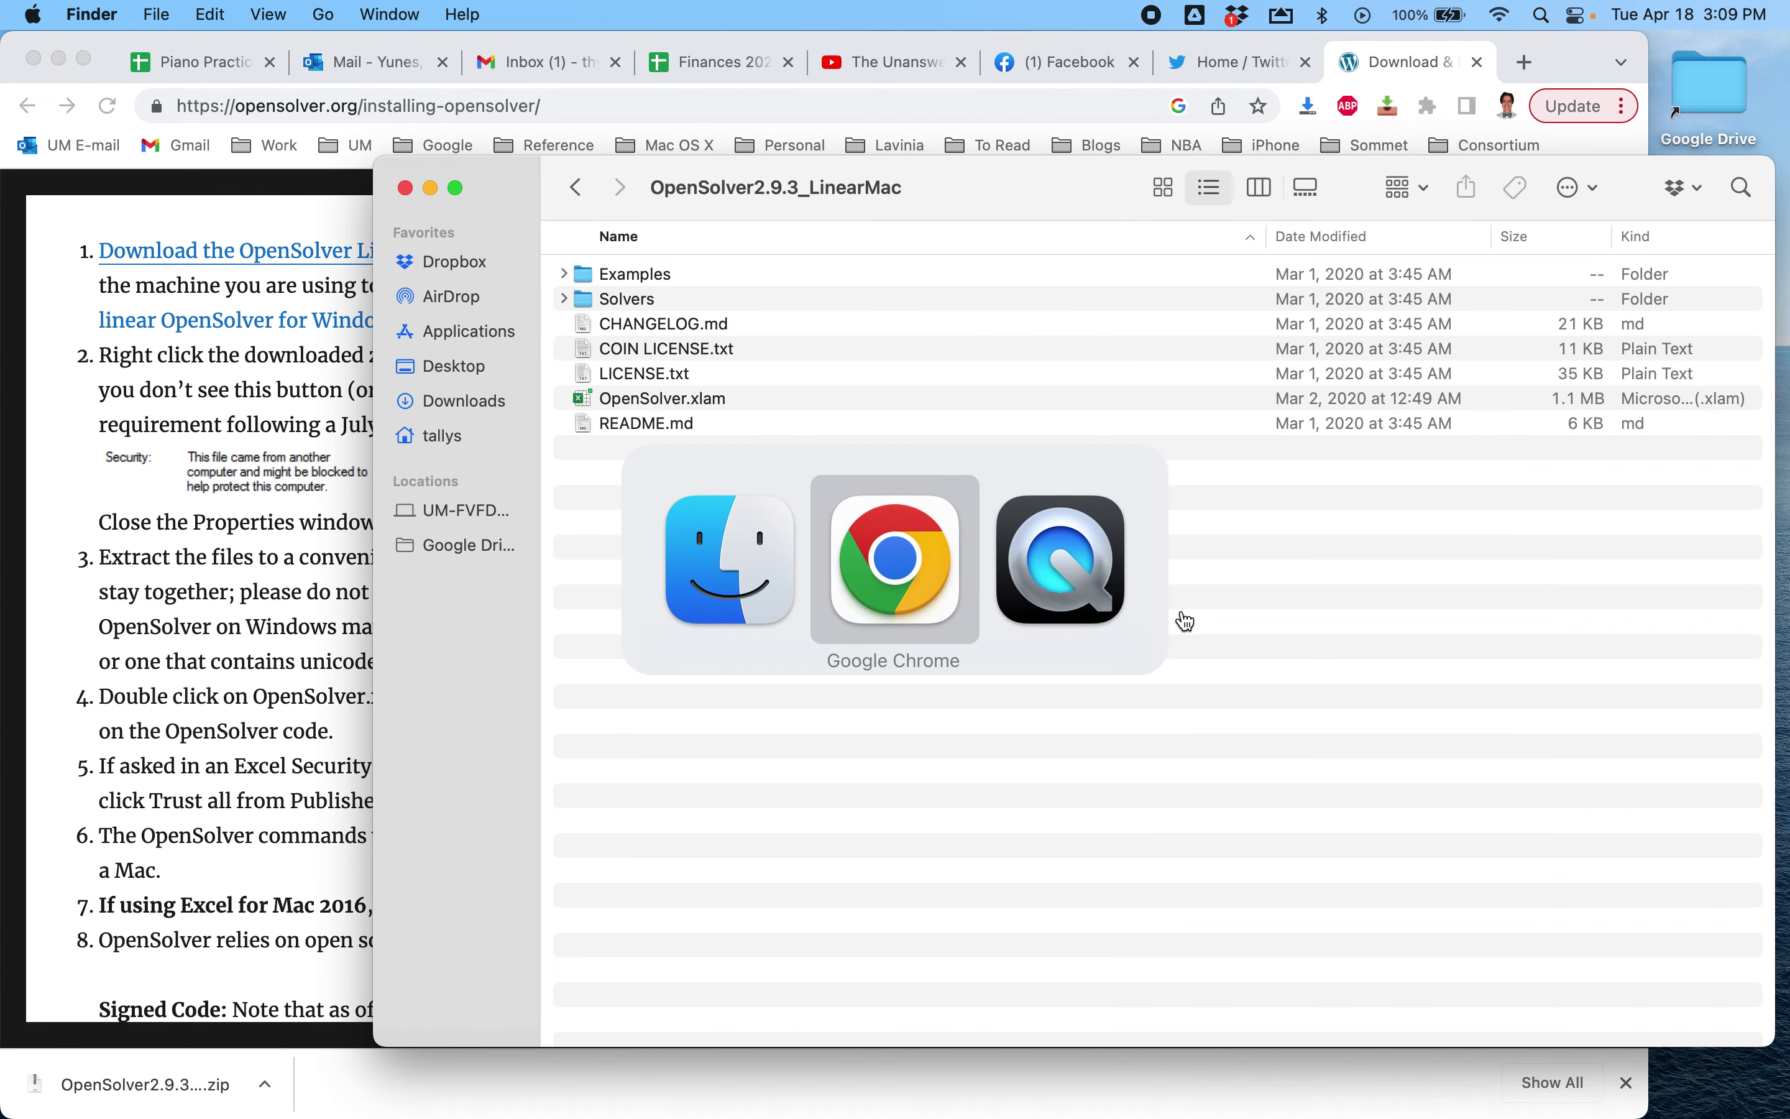
# Open OpenSolver.xlam in Excel and enable macros for each workbook that asks
pyautogui.press('super+shift+Tab')
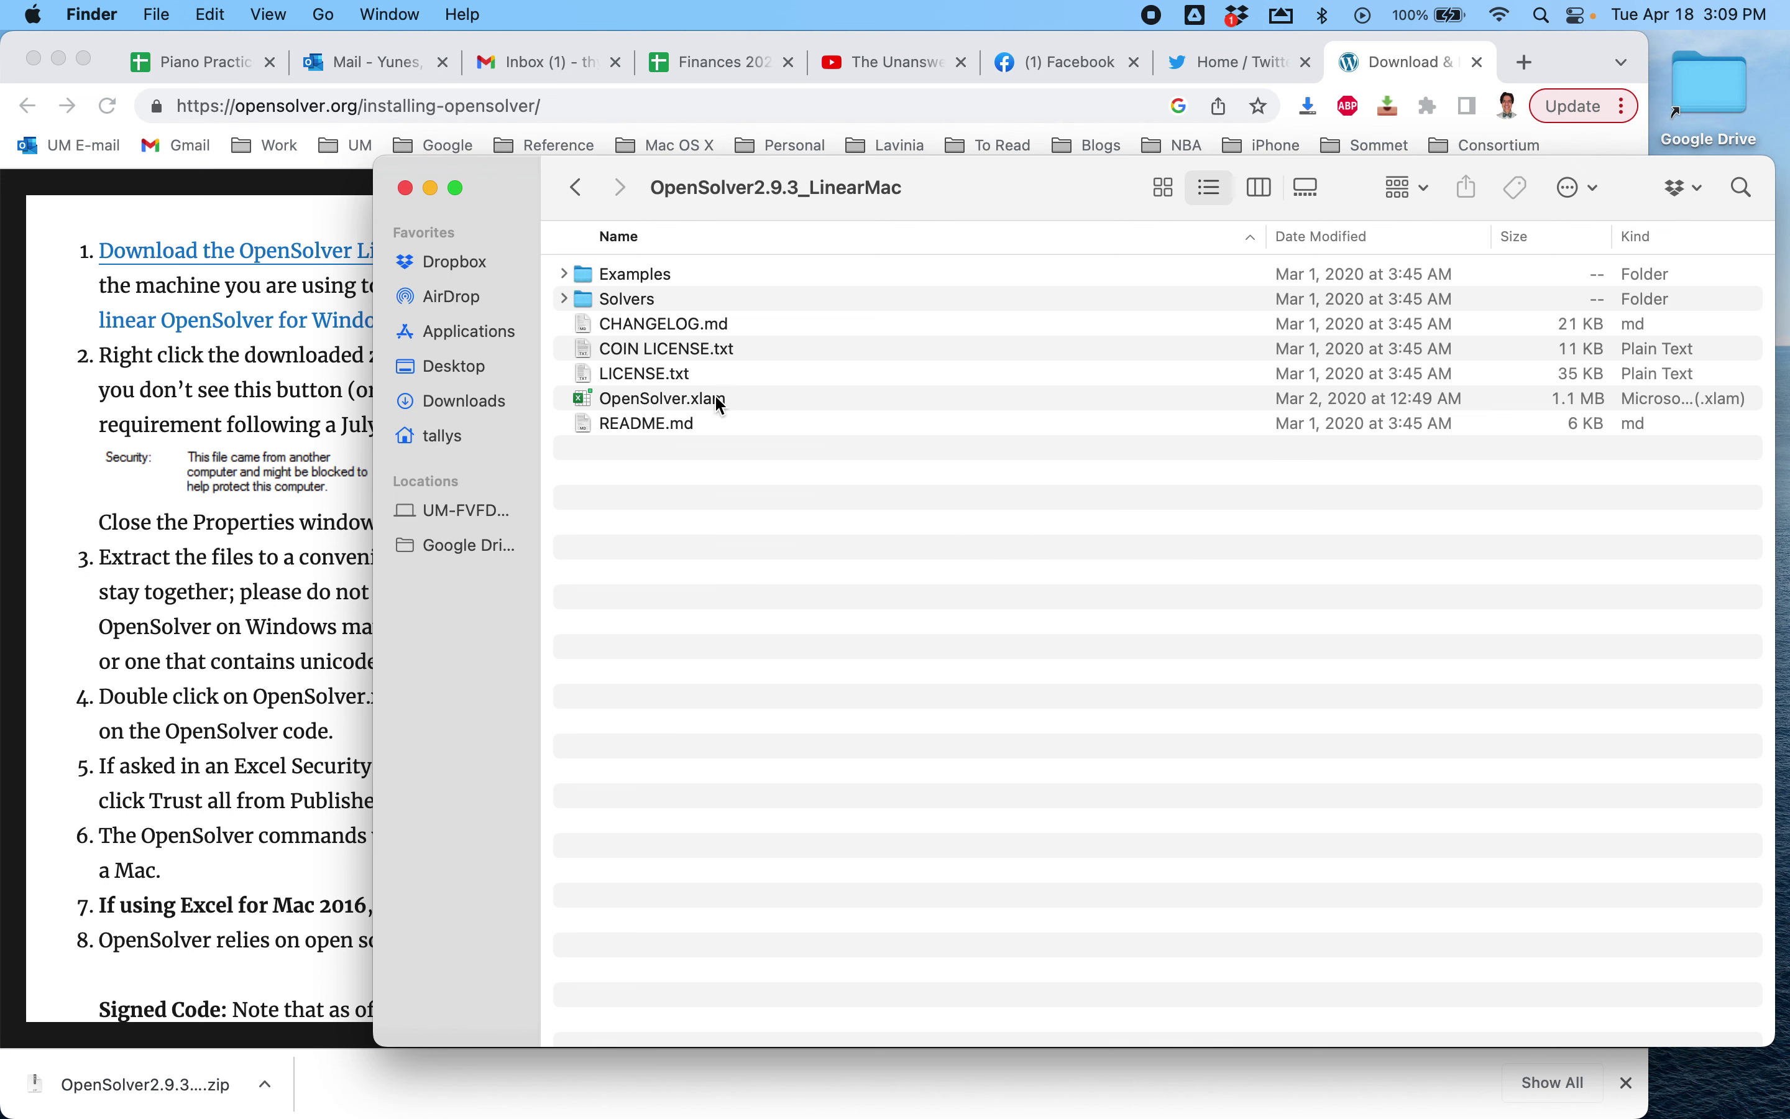
pyautogui.click(719, 403)
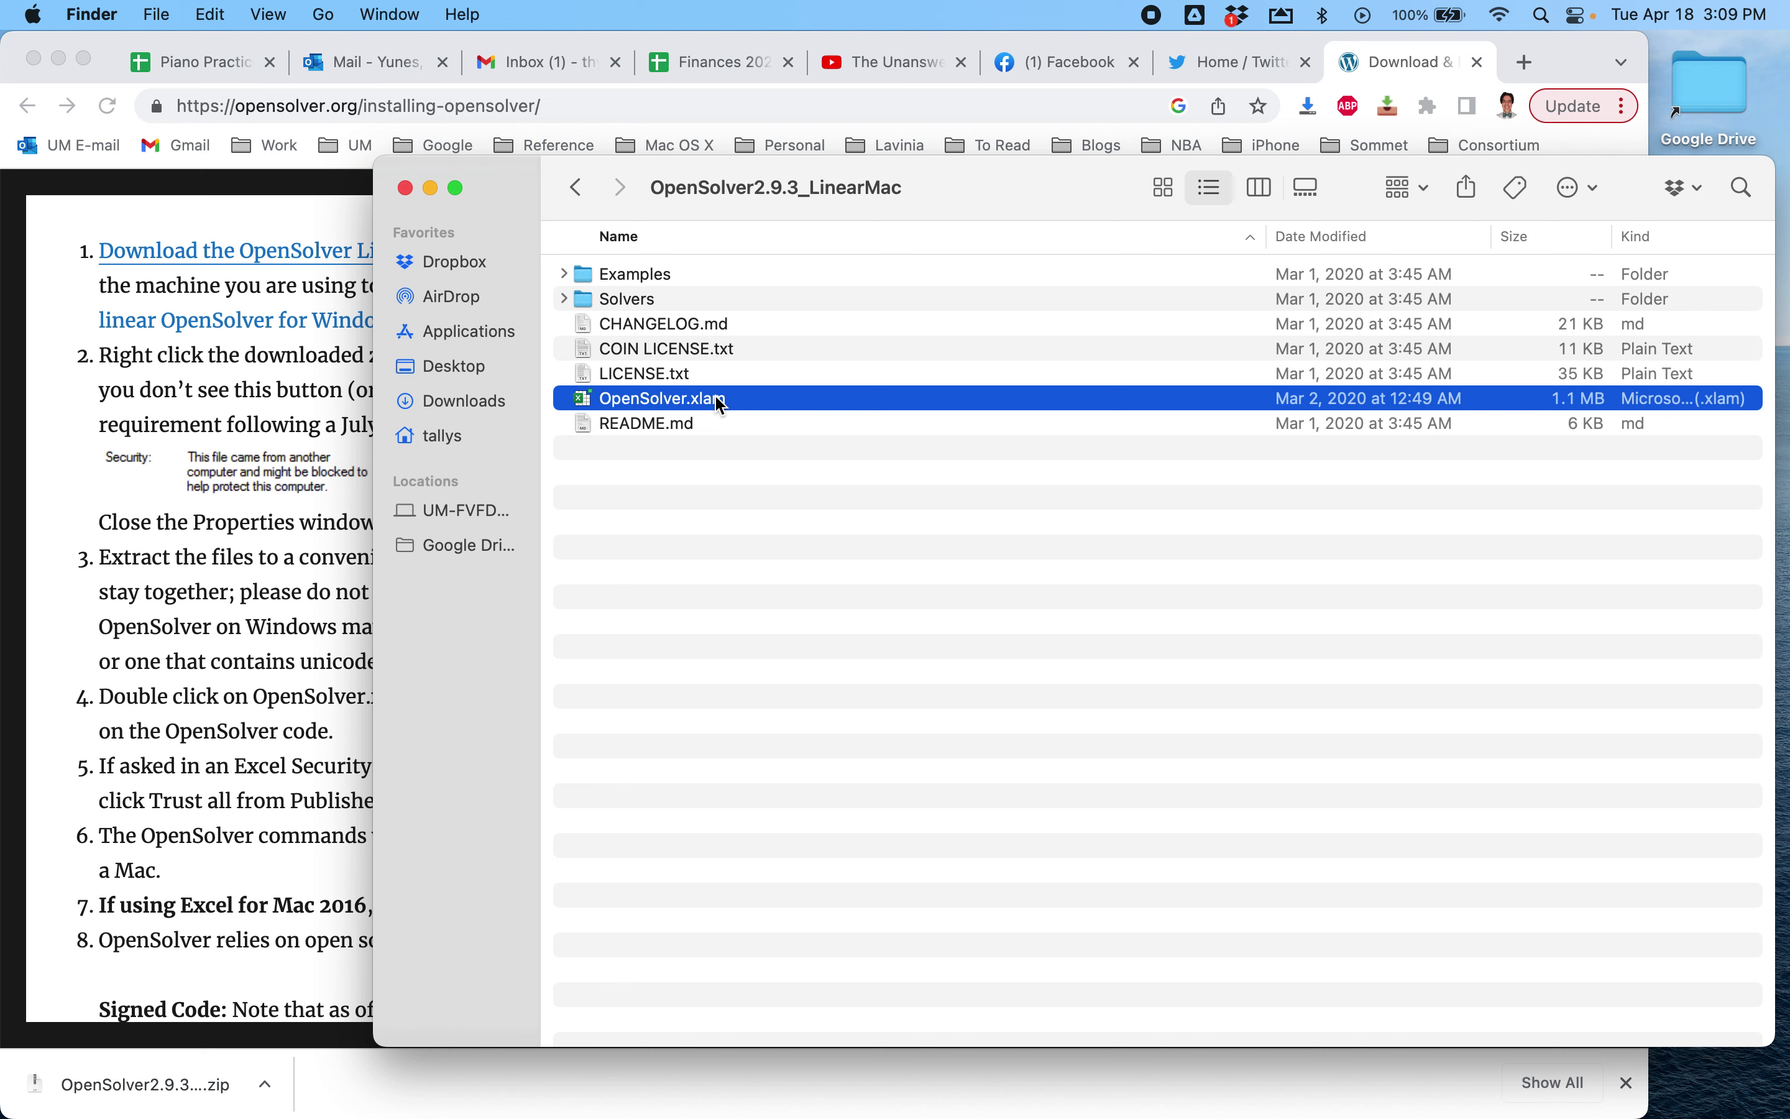
pyautogui.doubleClick(719, 401)
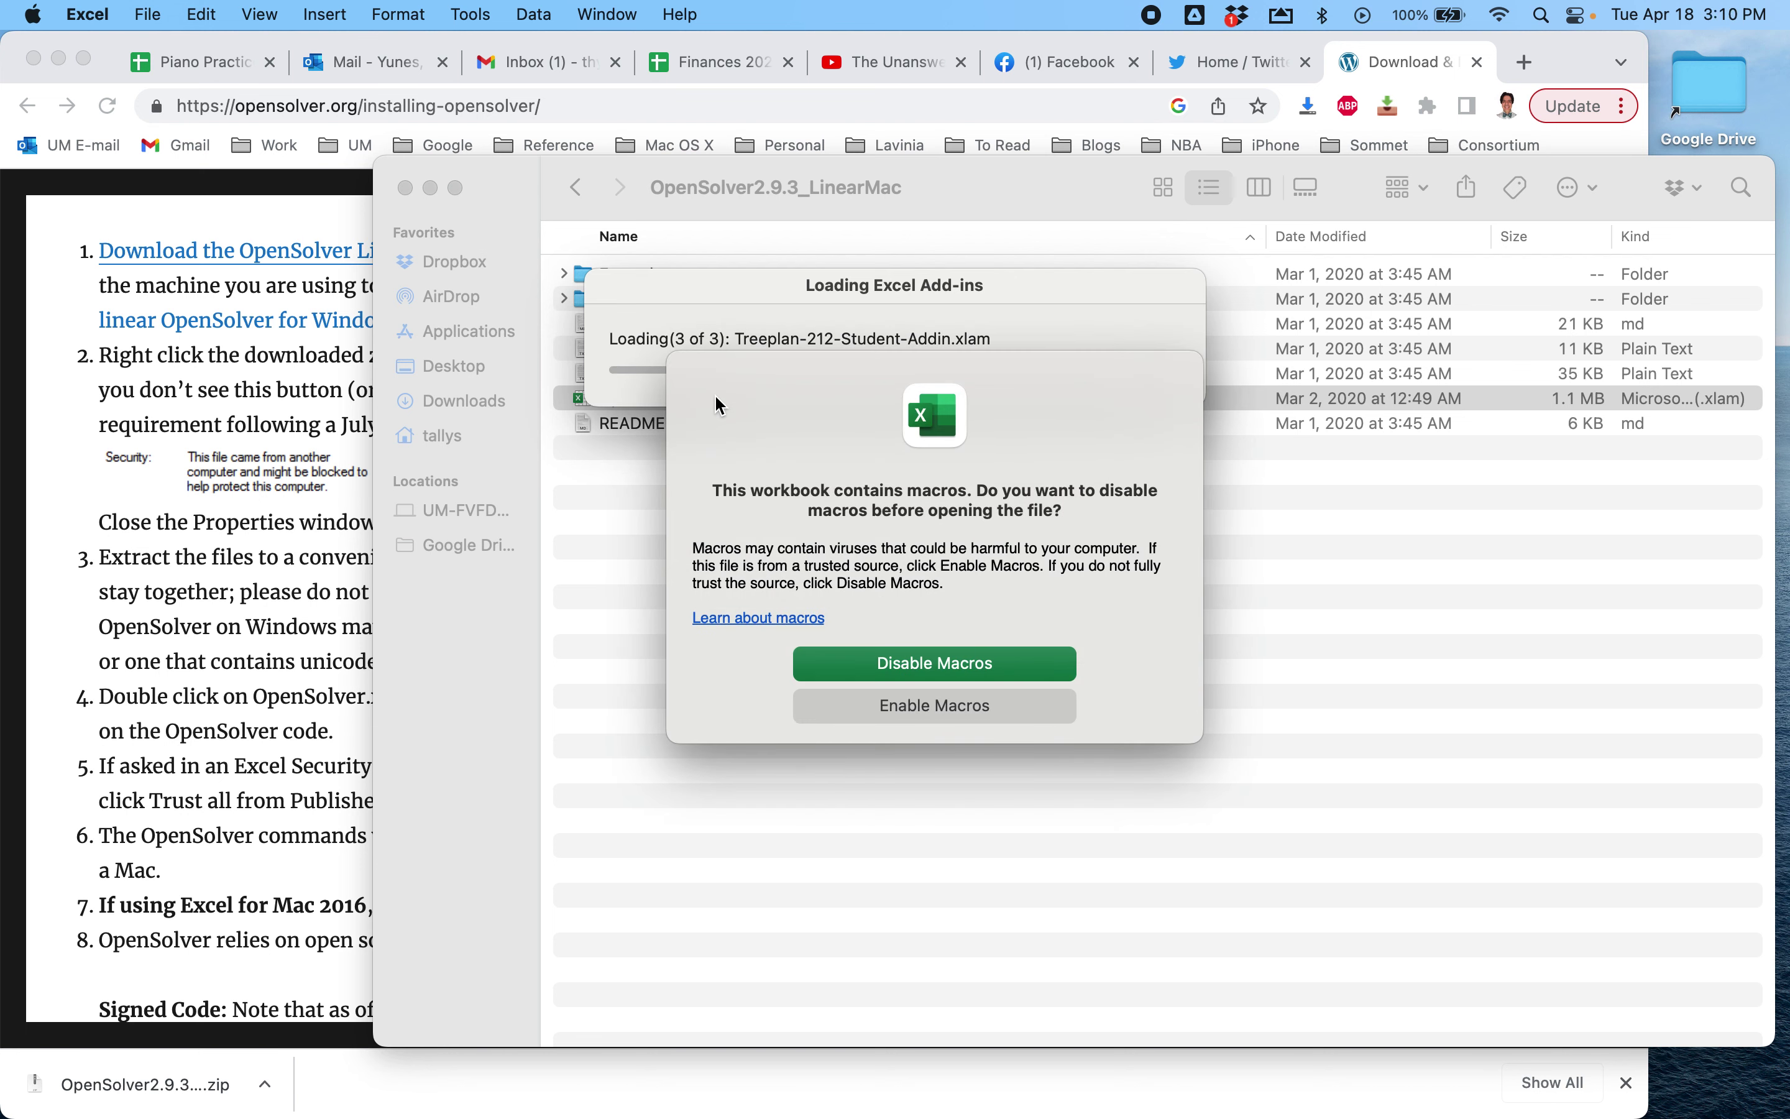
pyautogui.click(964, 703)
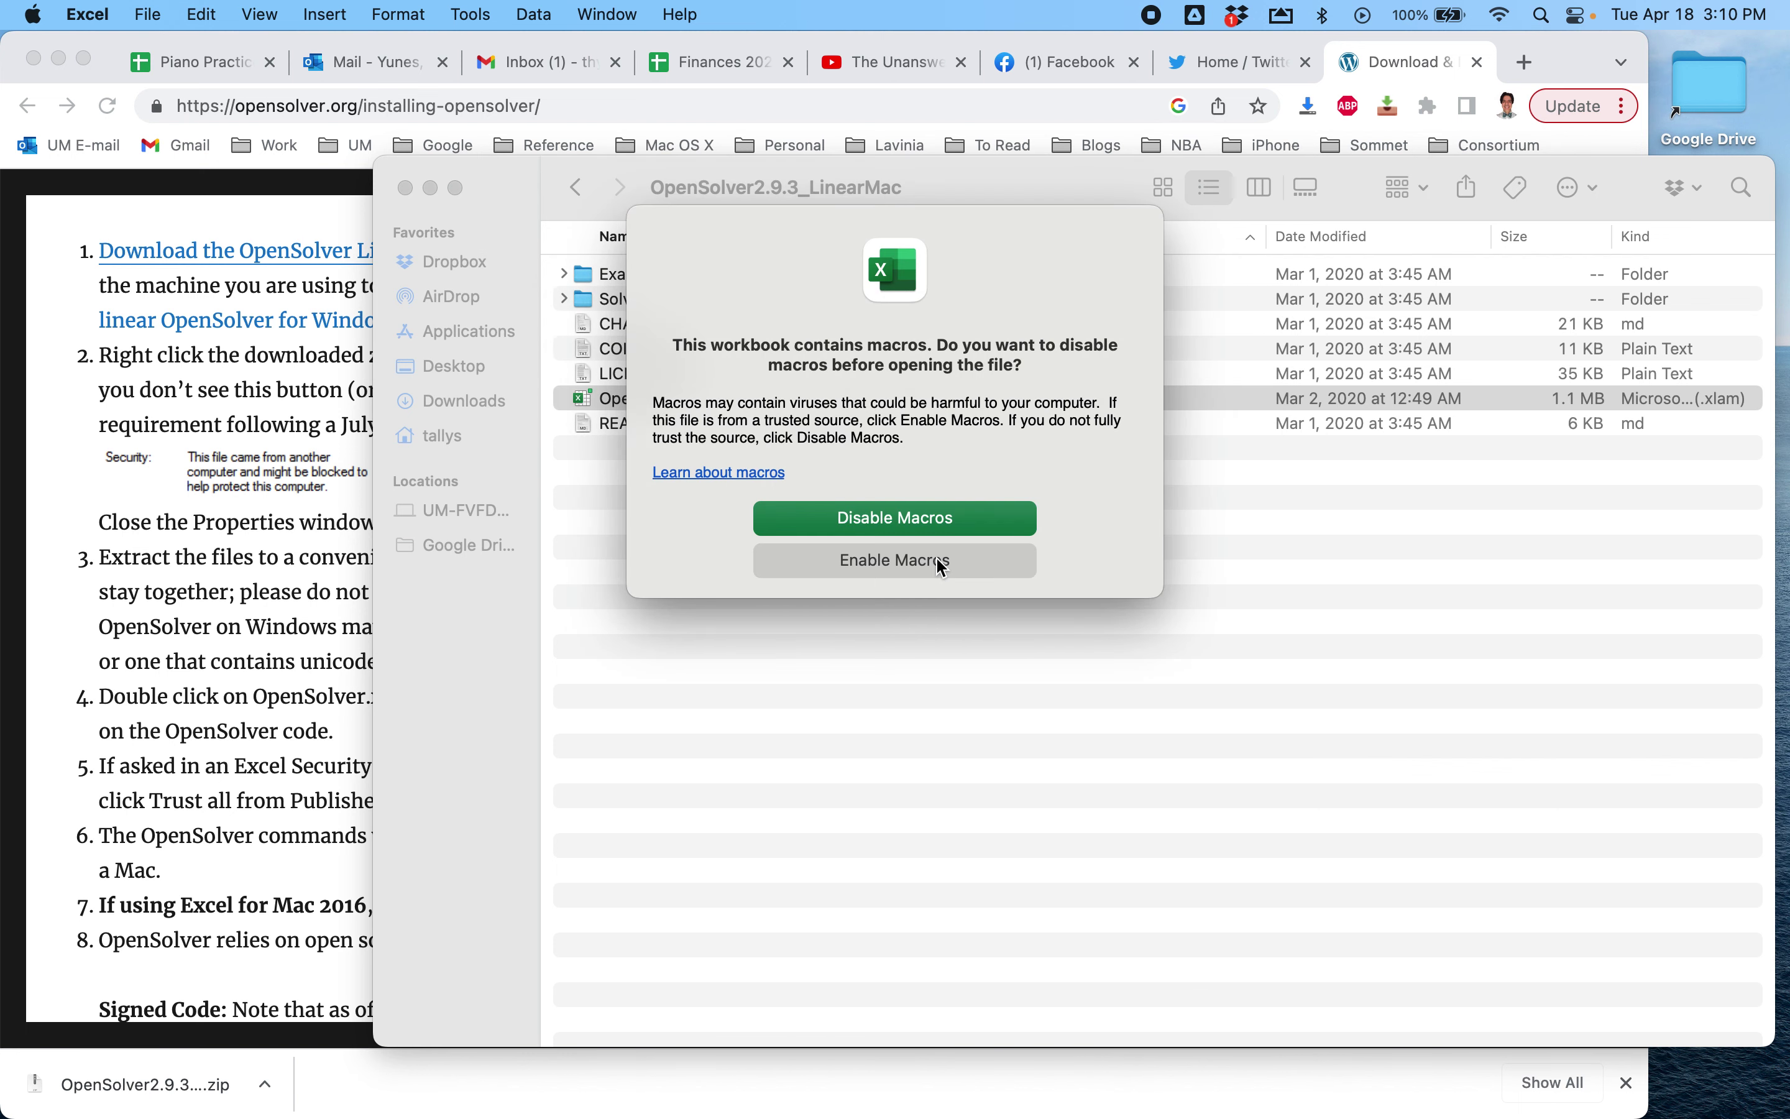
pyautogui.click(943, 564)
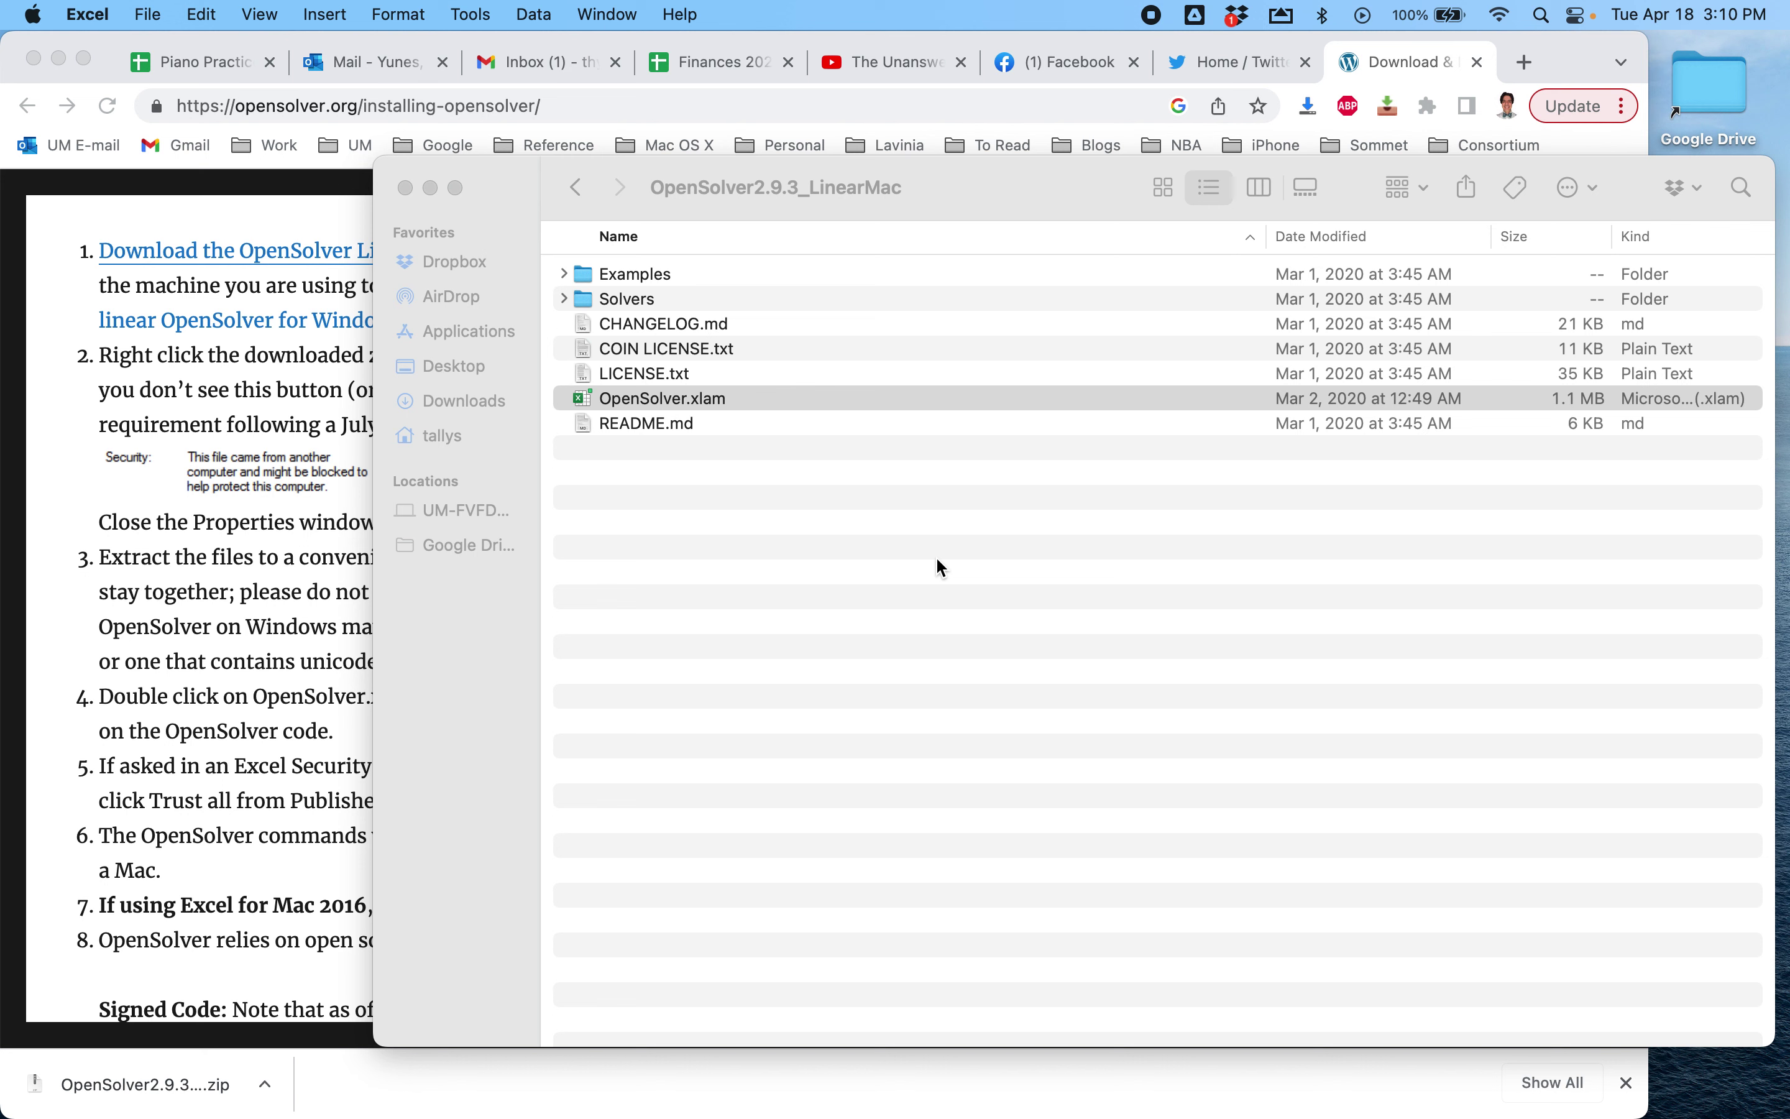
# Start opening a workbook in Excel and browse to the MAS 632 folder on the Desktop
pyautogui.press('super+Tab')
pyautogui.press('super+Tab')
pyautogui.press('super+Tab')
pyautogui.press('super+Tab')
pyautogui.click(151, 18)
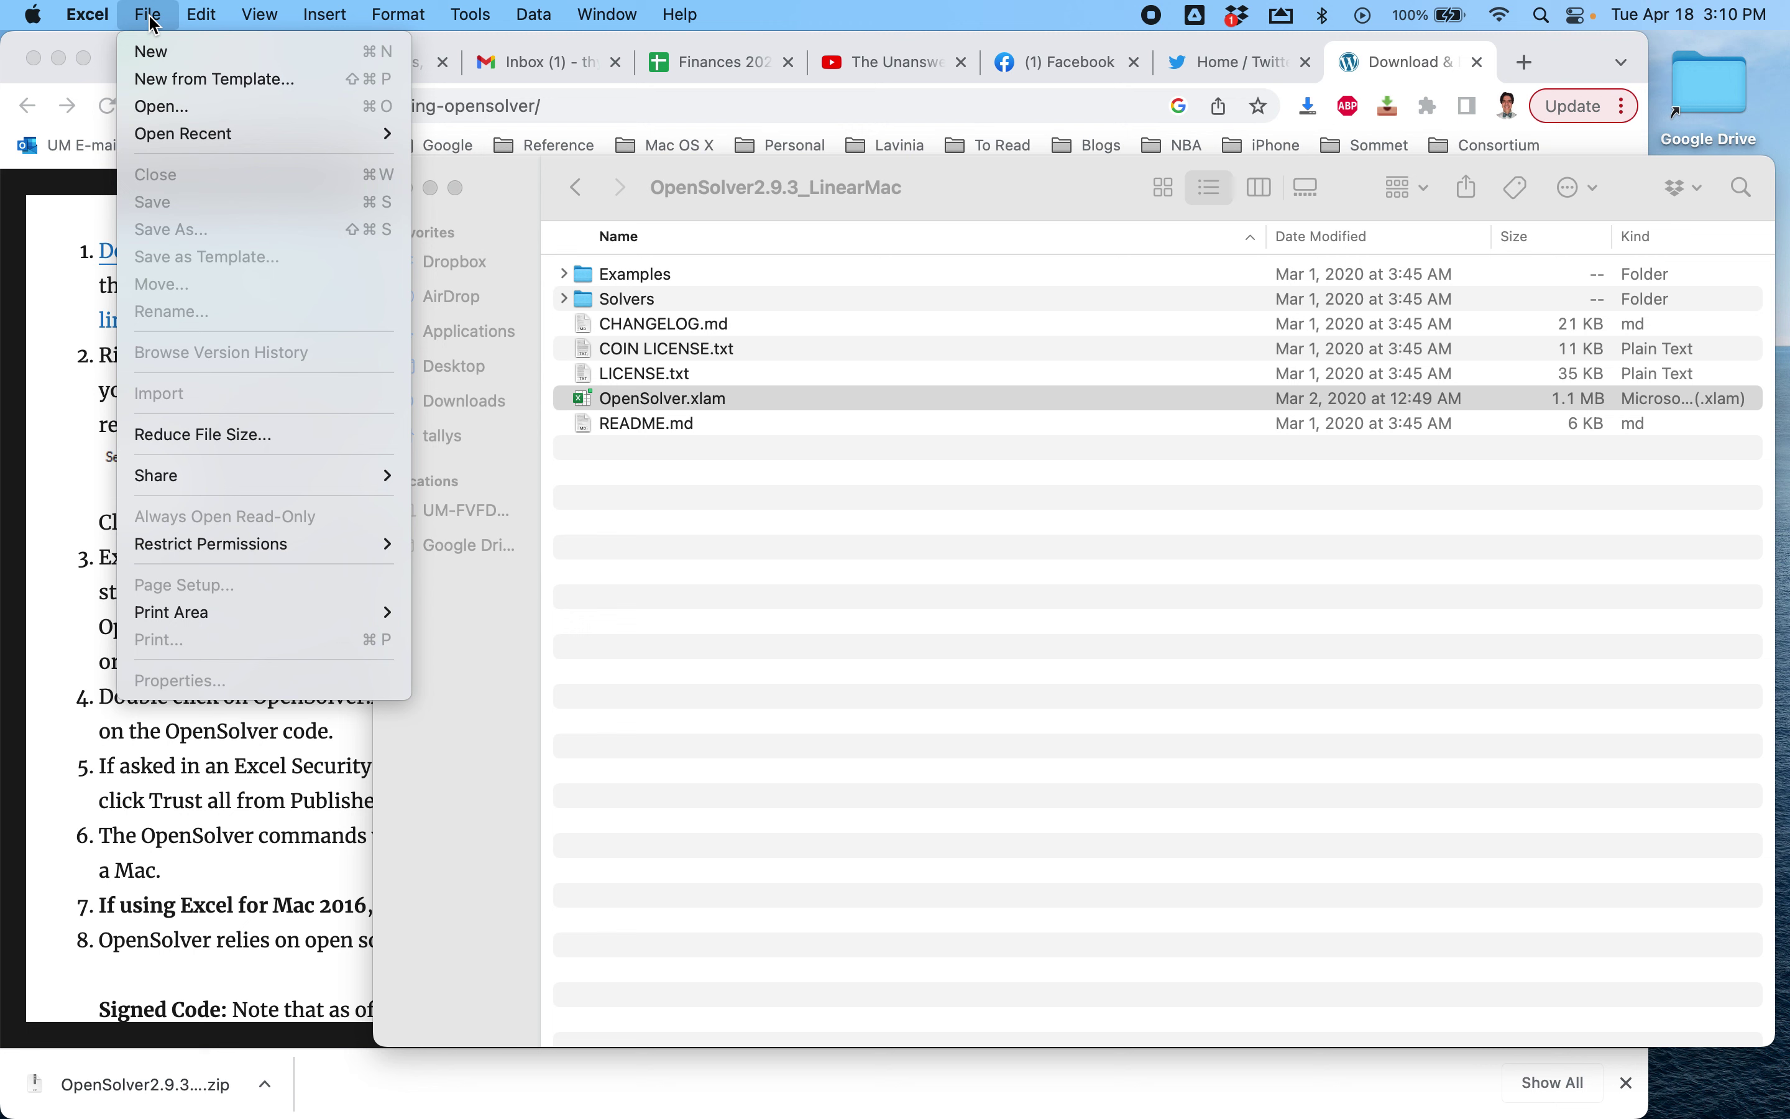
pyautogui.click(177, 108)
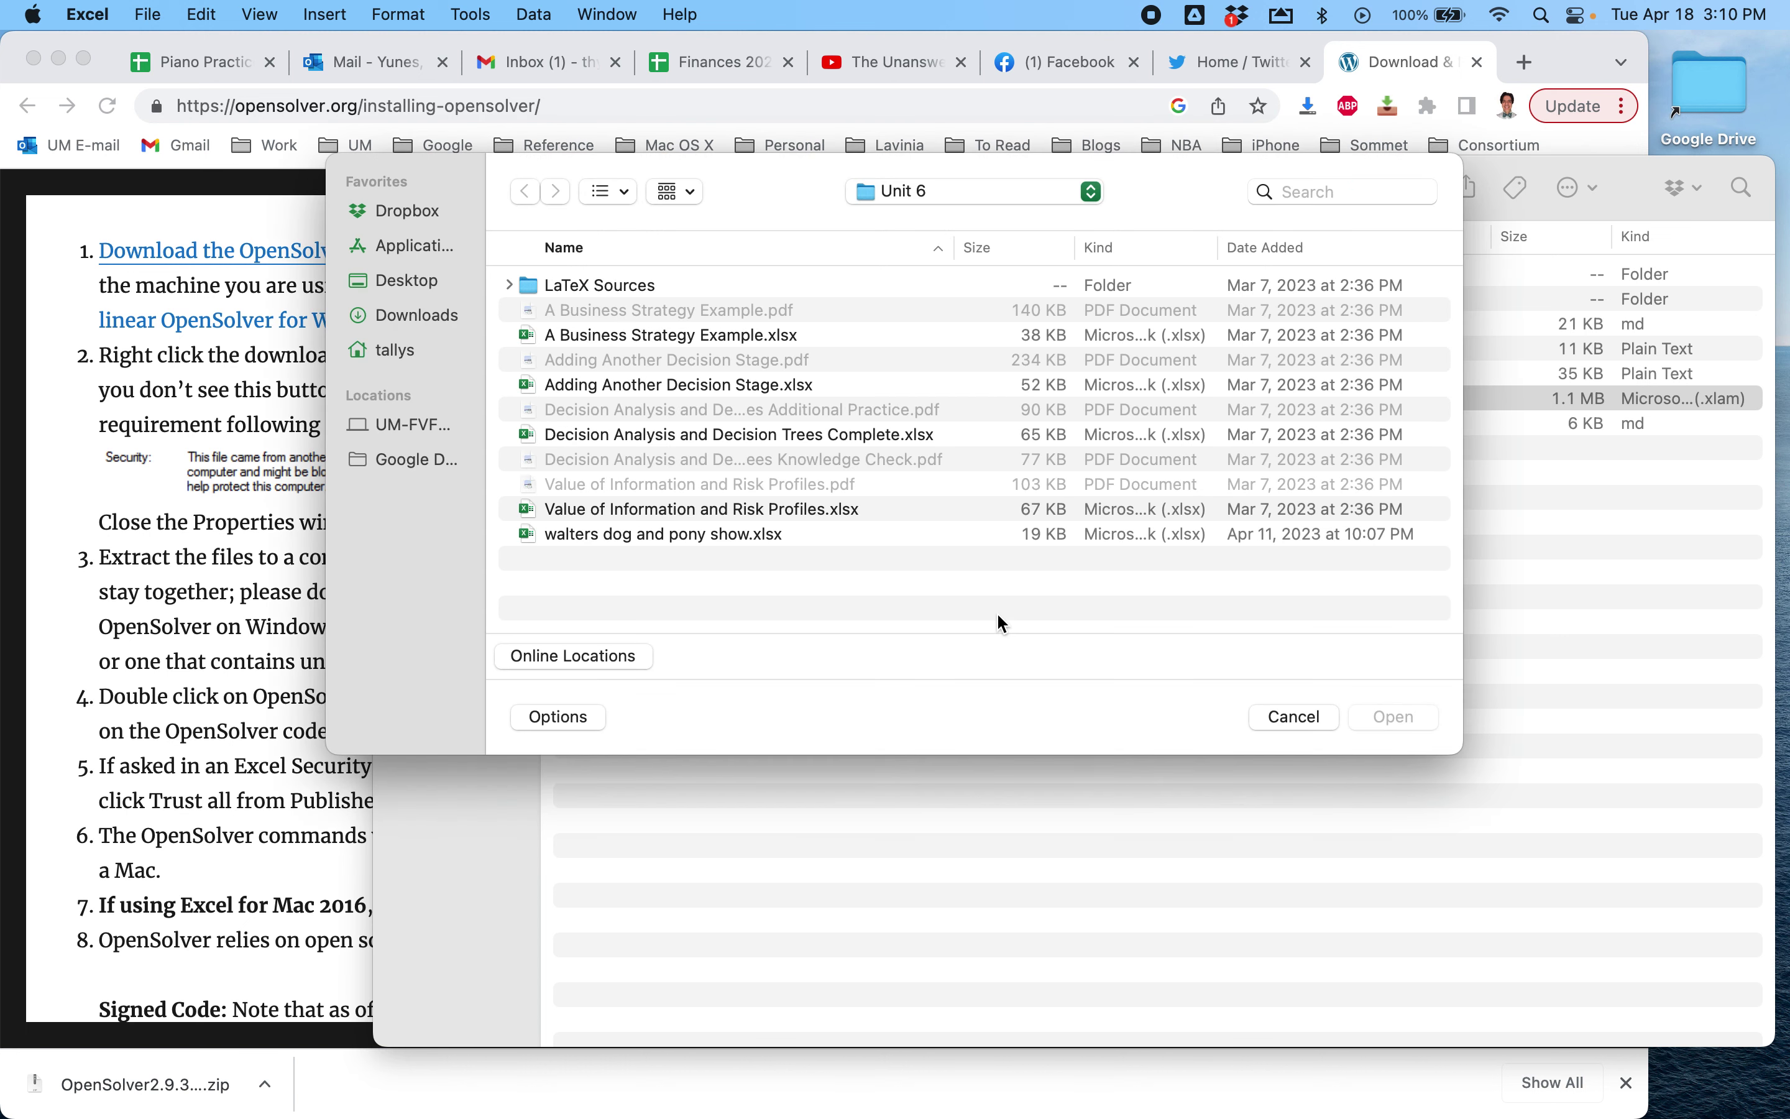
pyautogui.click(427, 280)
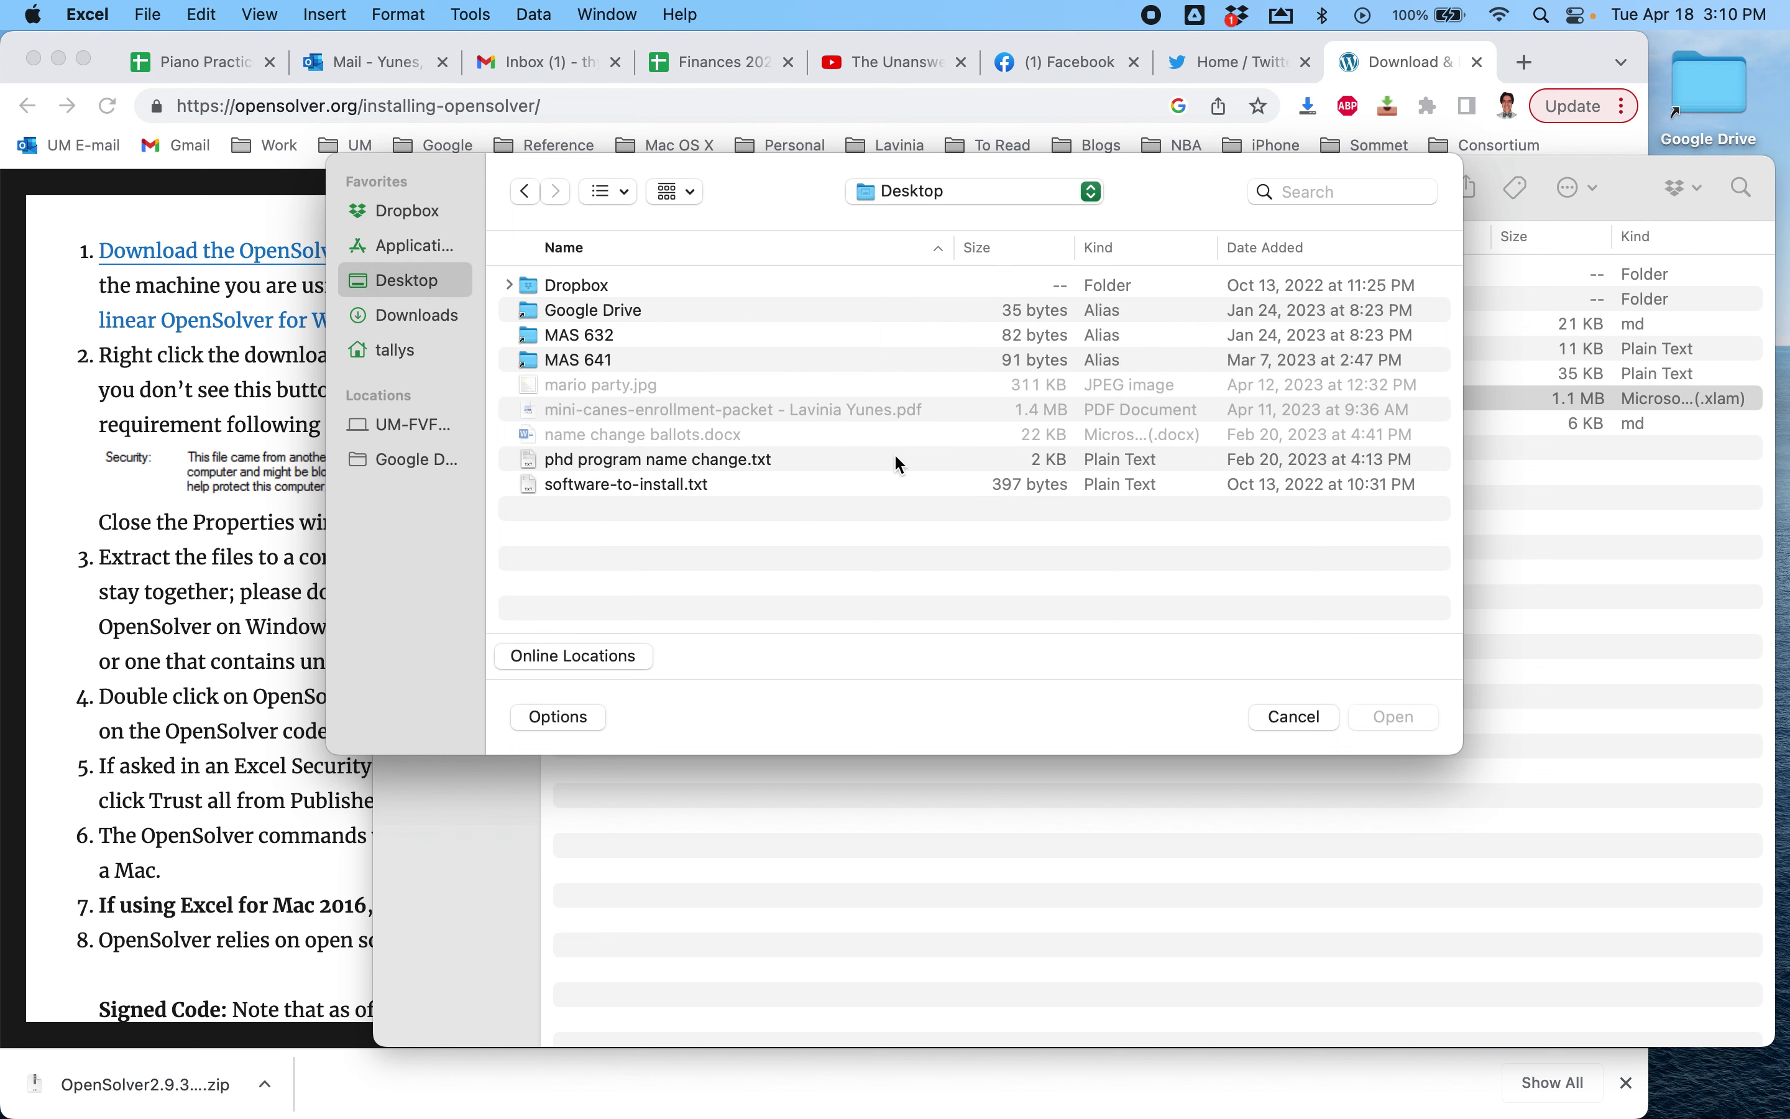
pyautogui.click(614, 336)
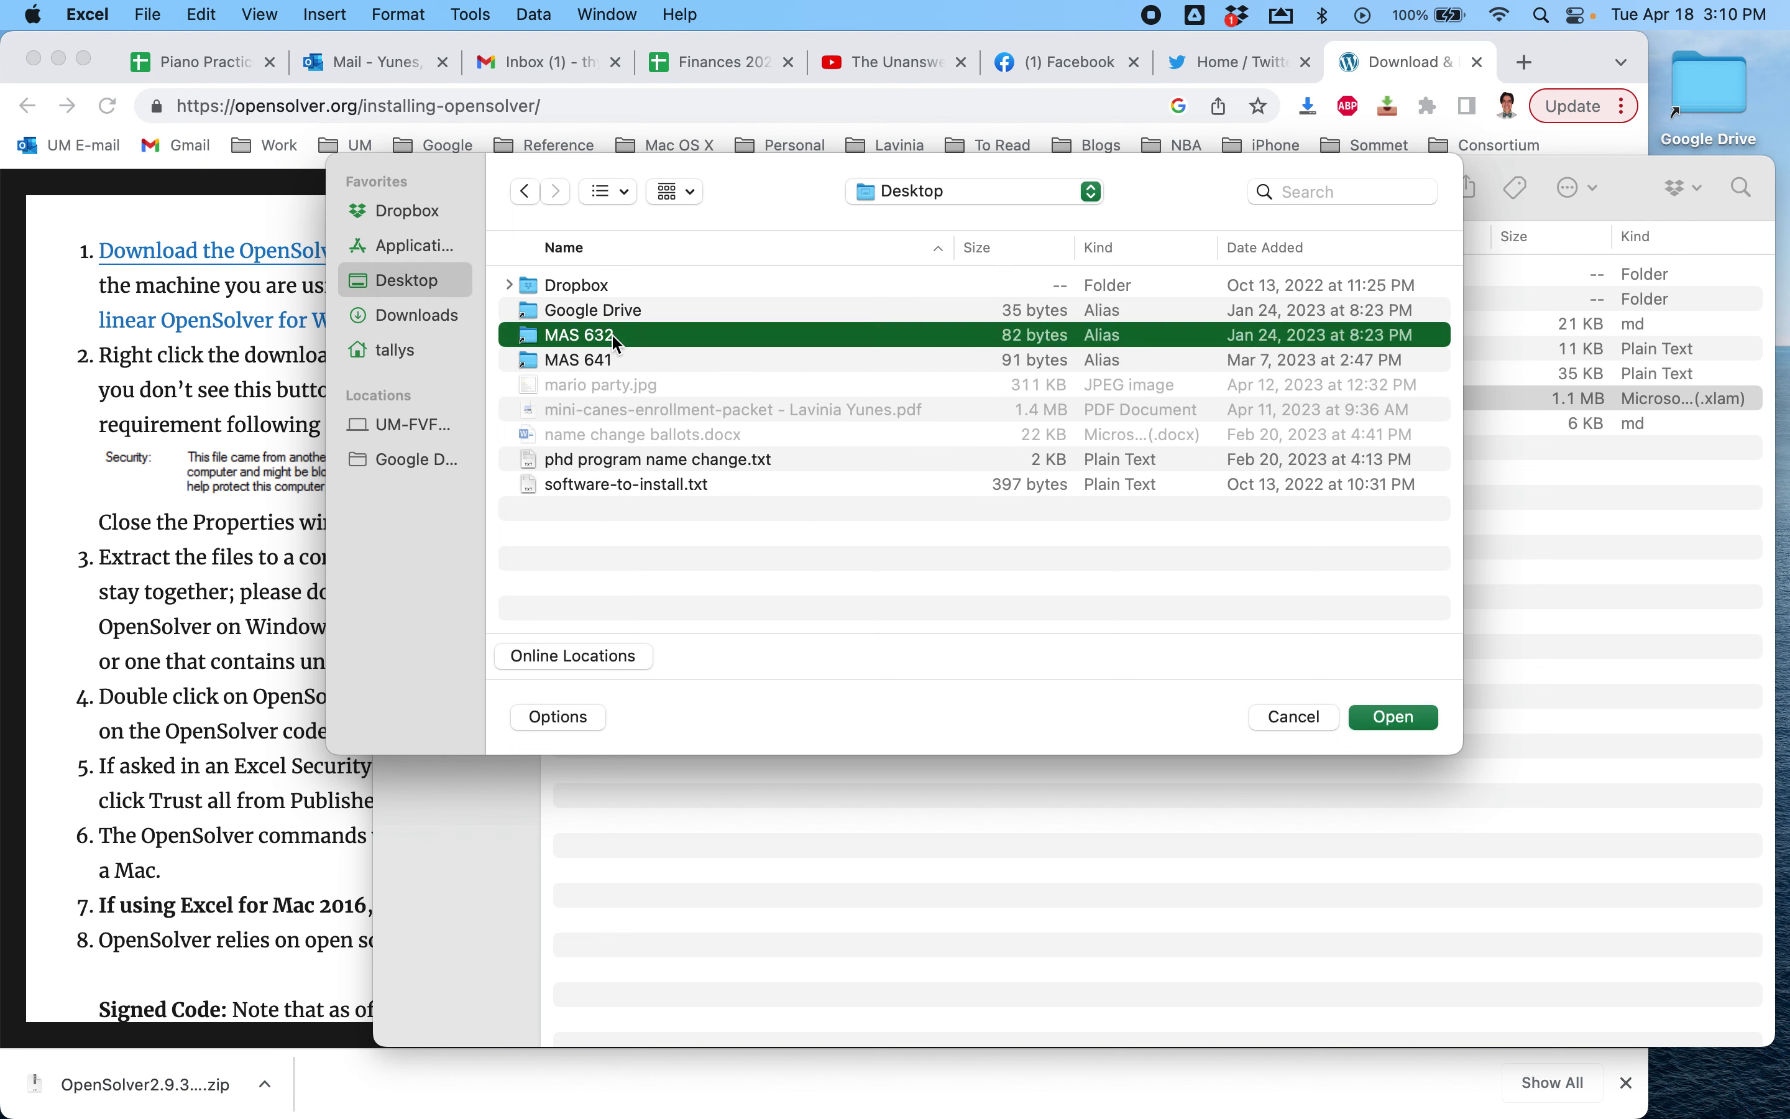
pyautogui.doubleClick(616, 337)
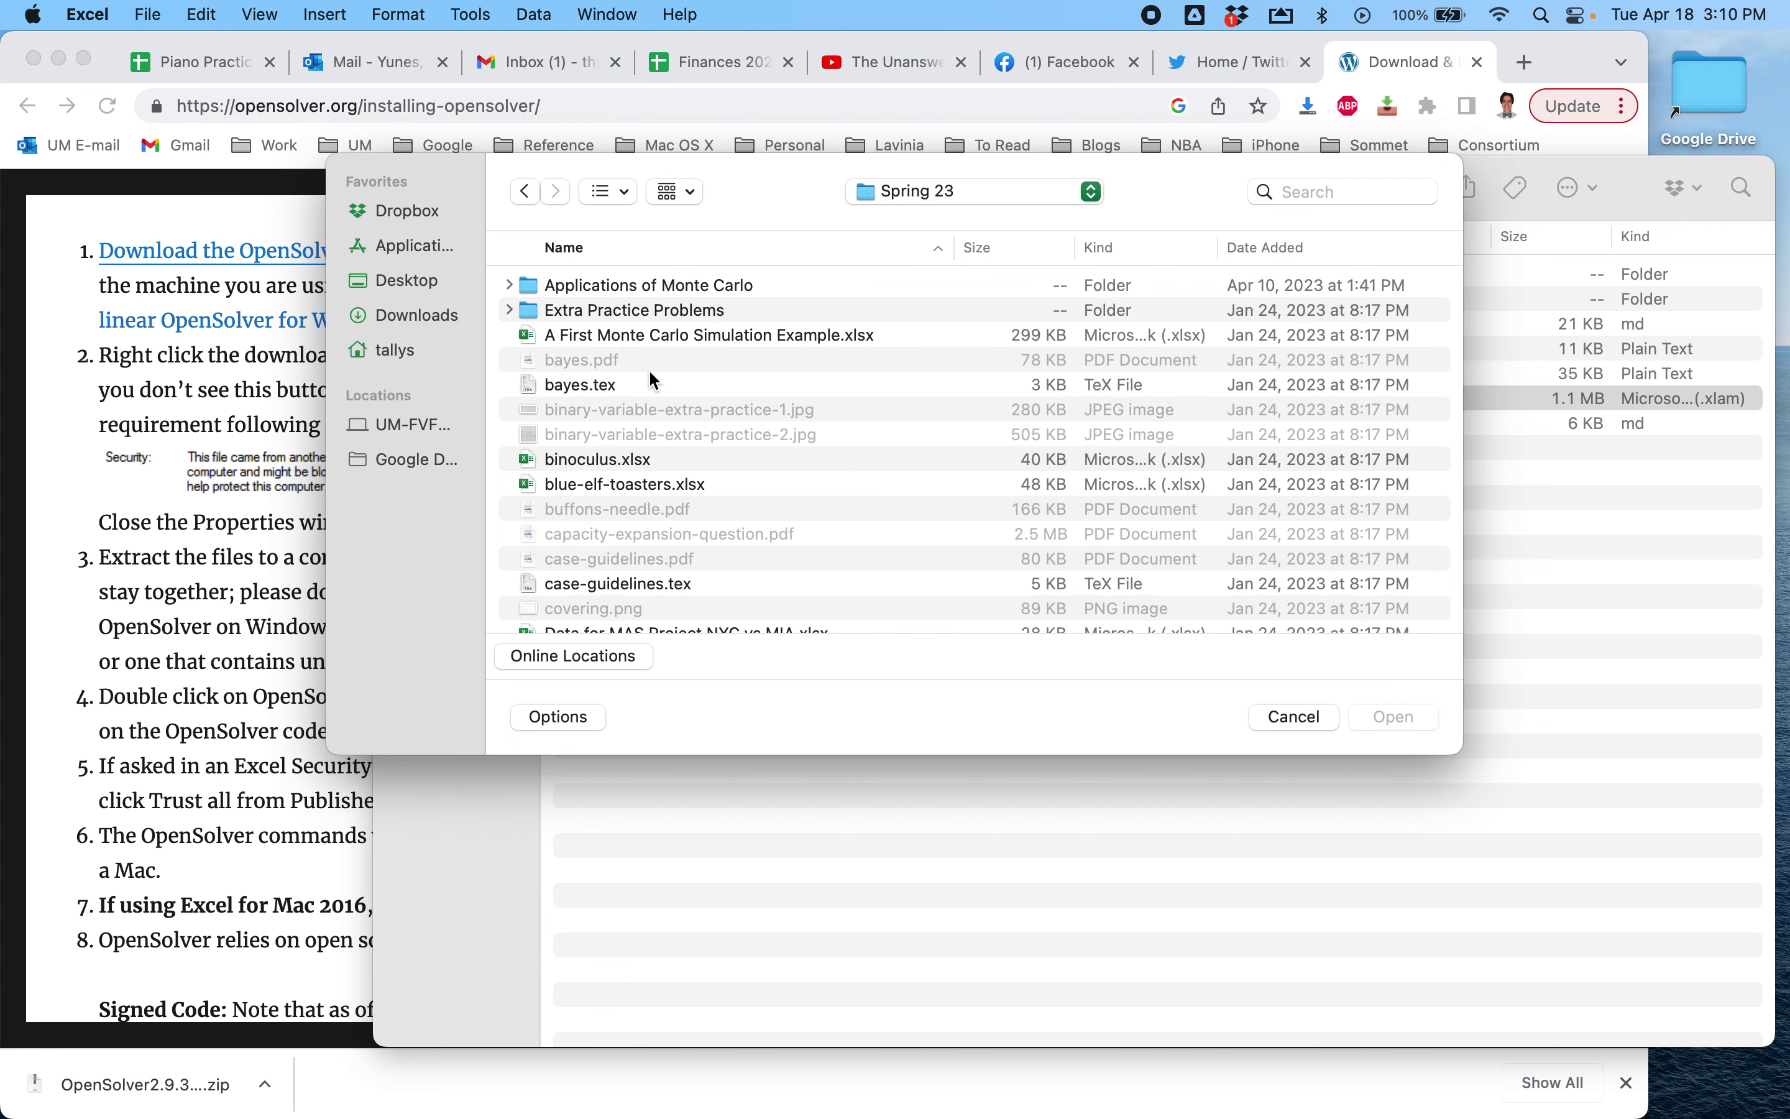
# Find lecture4-complete.xlsx in the Spring 23 folder and open it
pyautogui.scroll(-10, 747, 471)
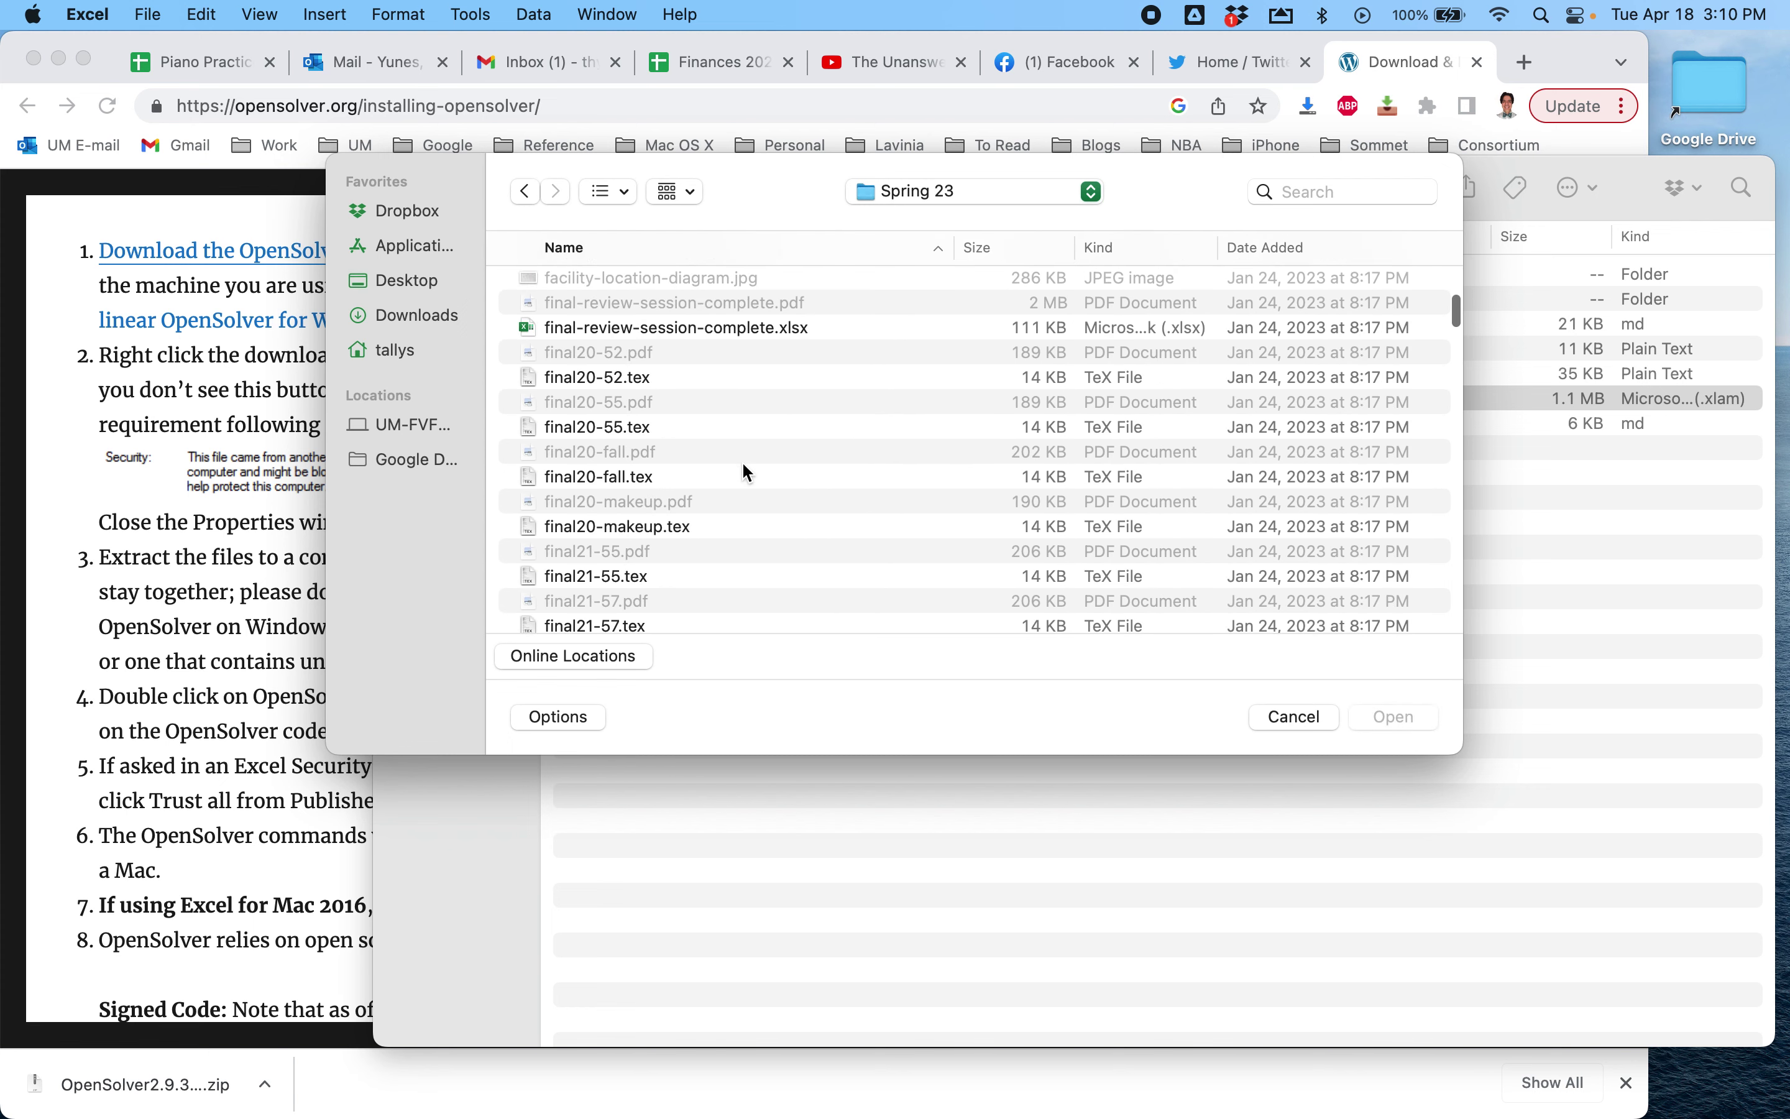
pyautogui.scroll(-20, 743, 466)
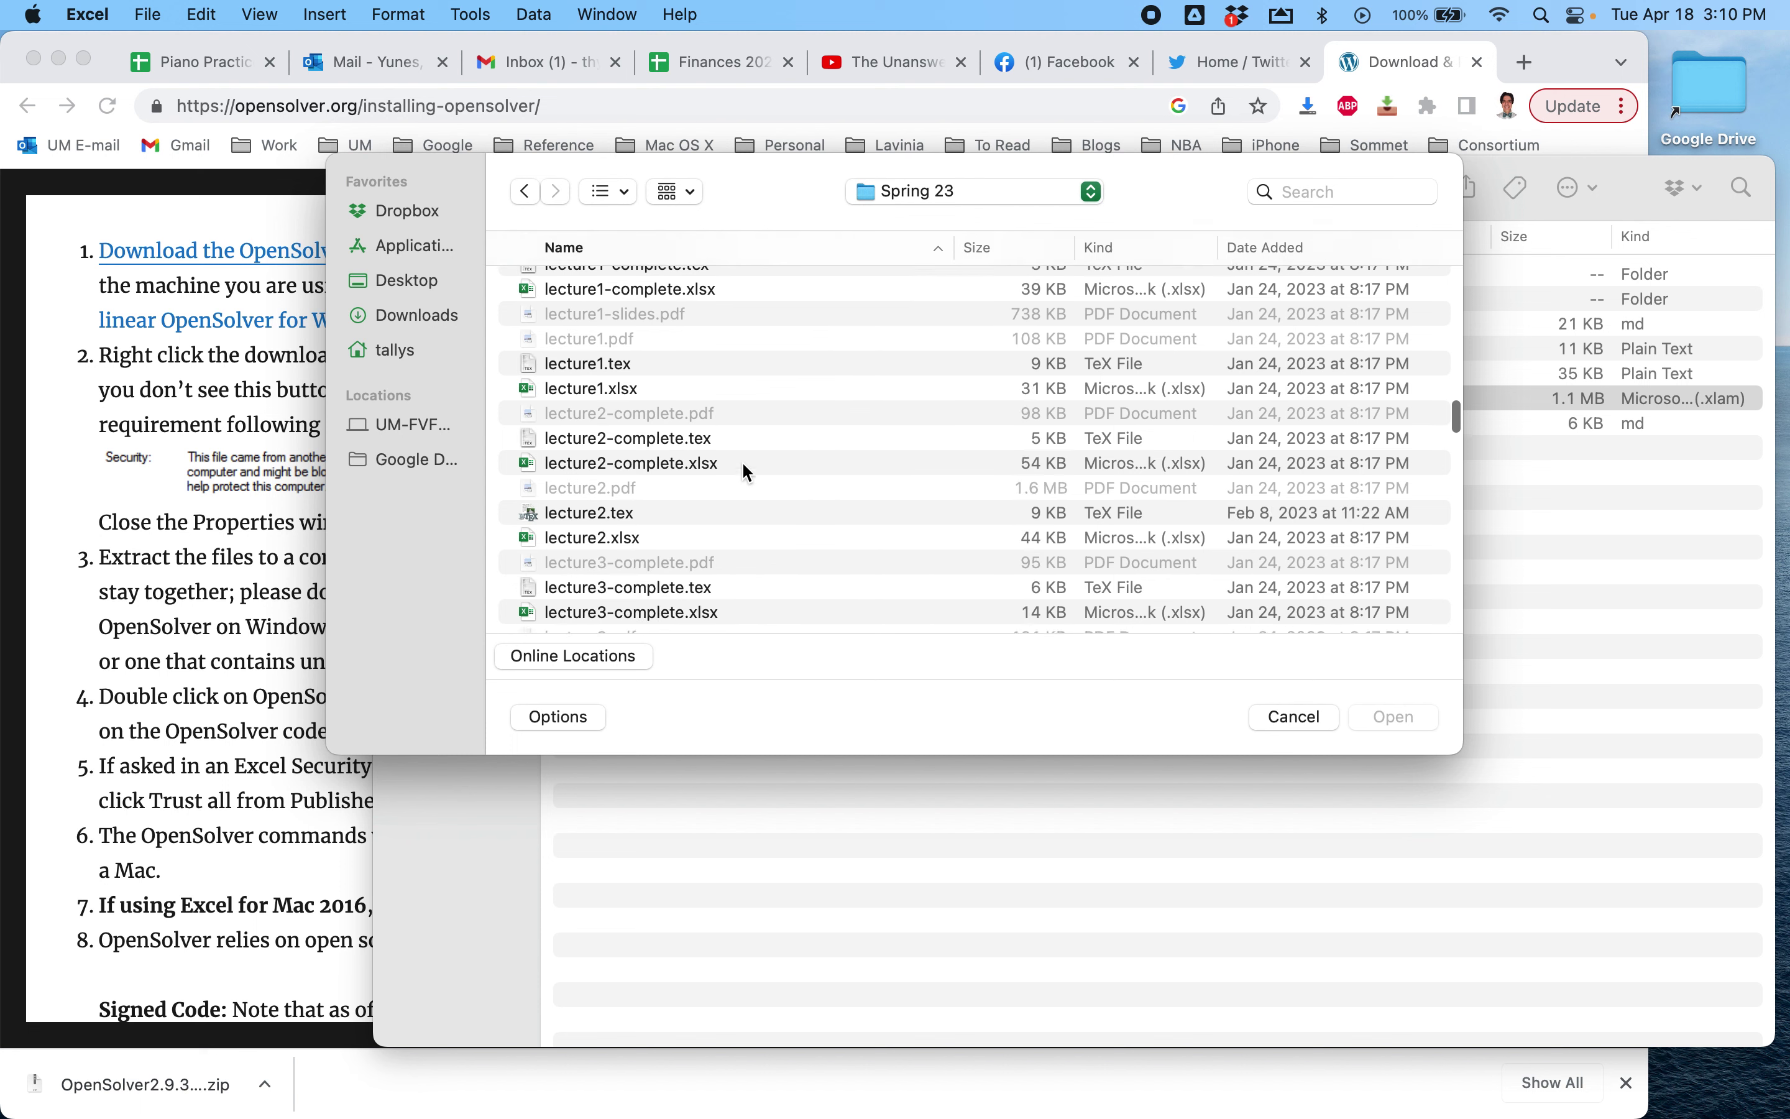
pyautogui.scroll(-8, 746, 470)
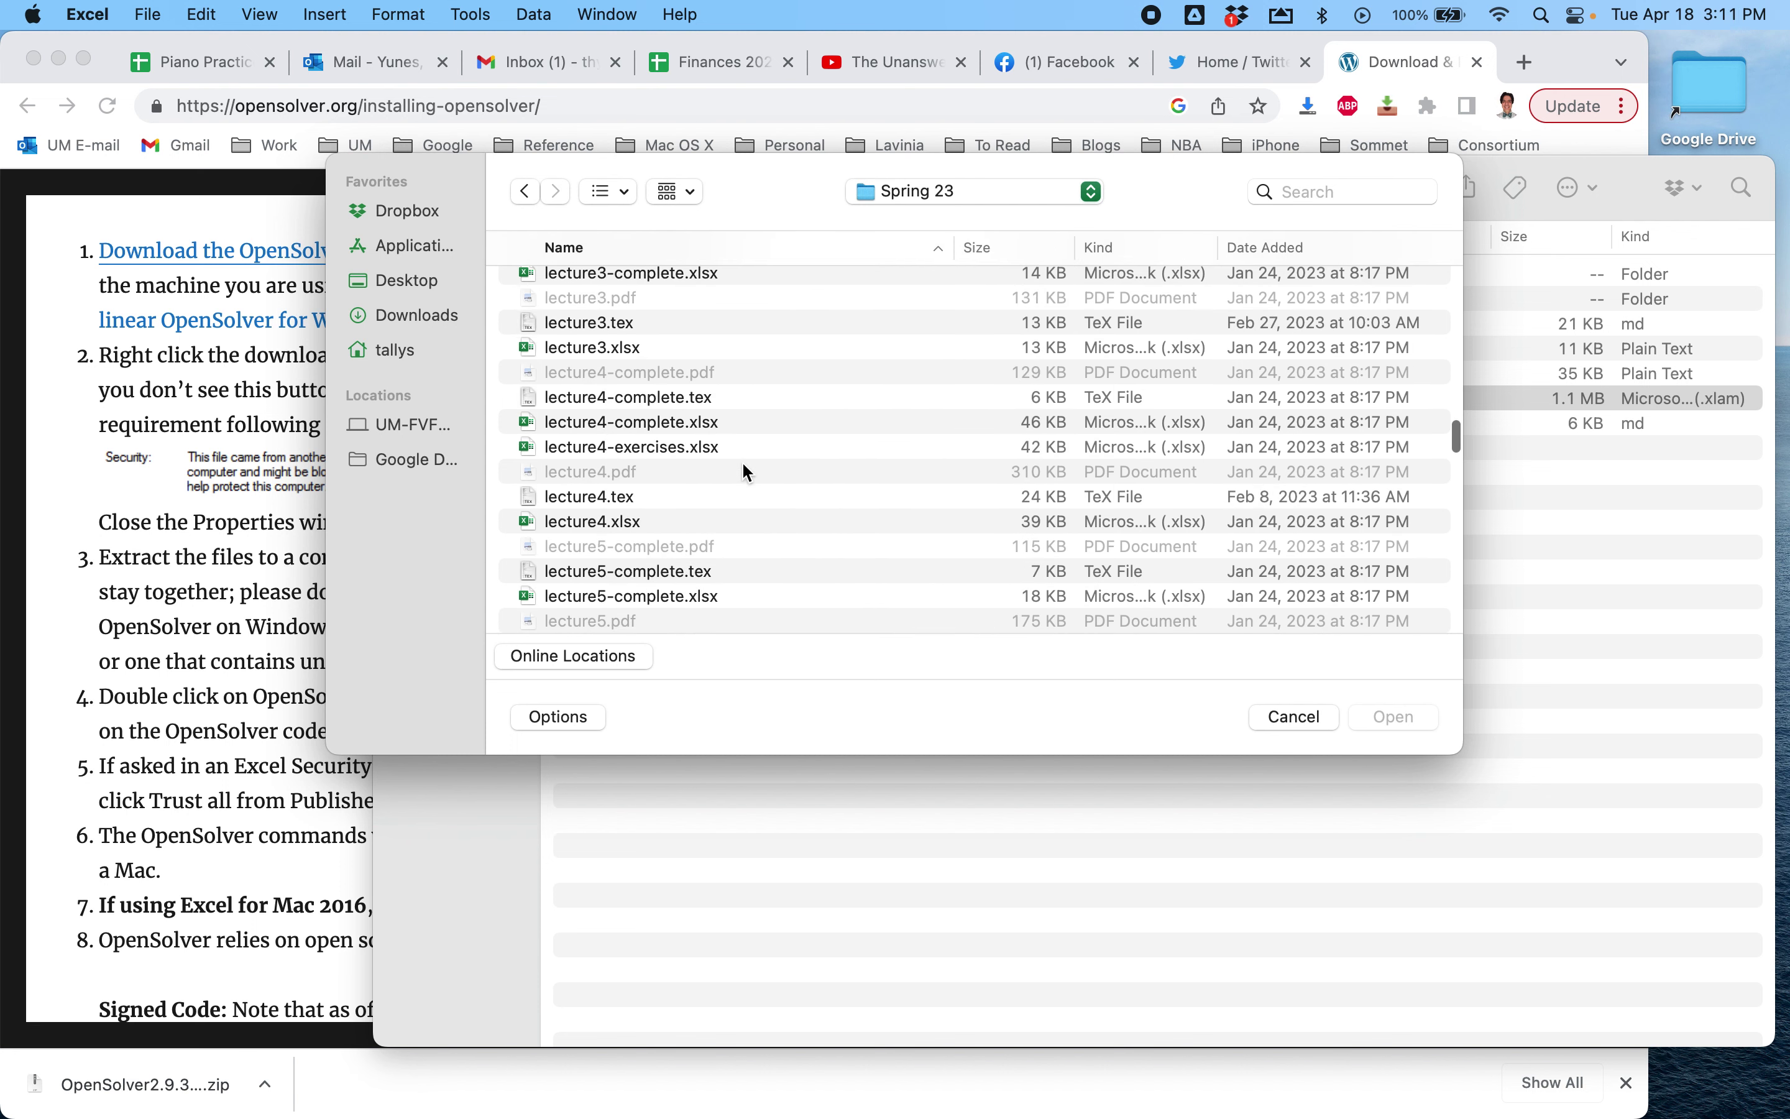
pyautogui.click(642, 520)
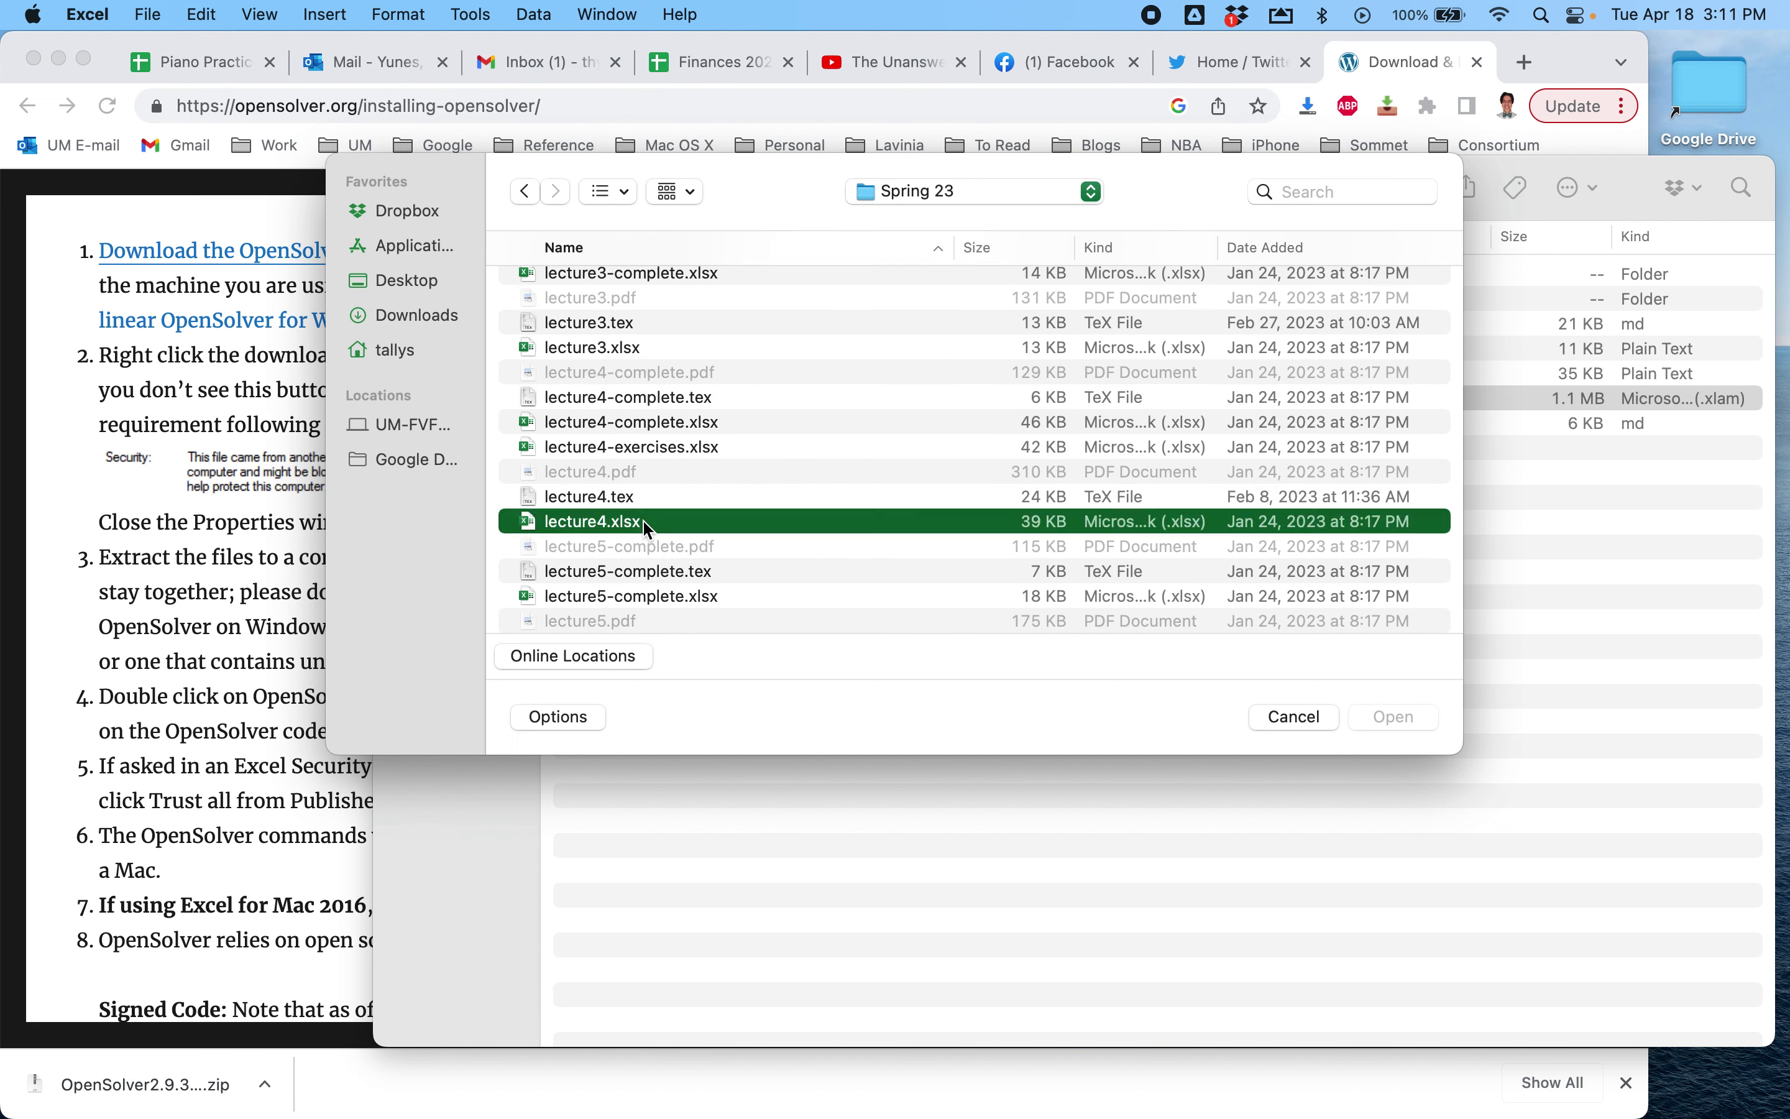
pyautogui.scroll(-3, 828, 511)
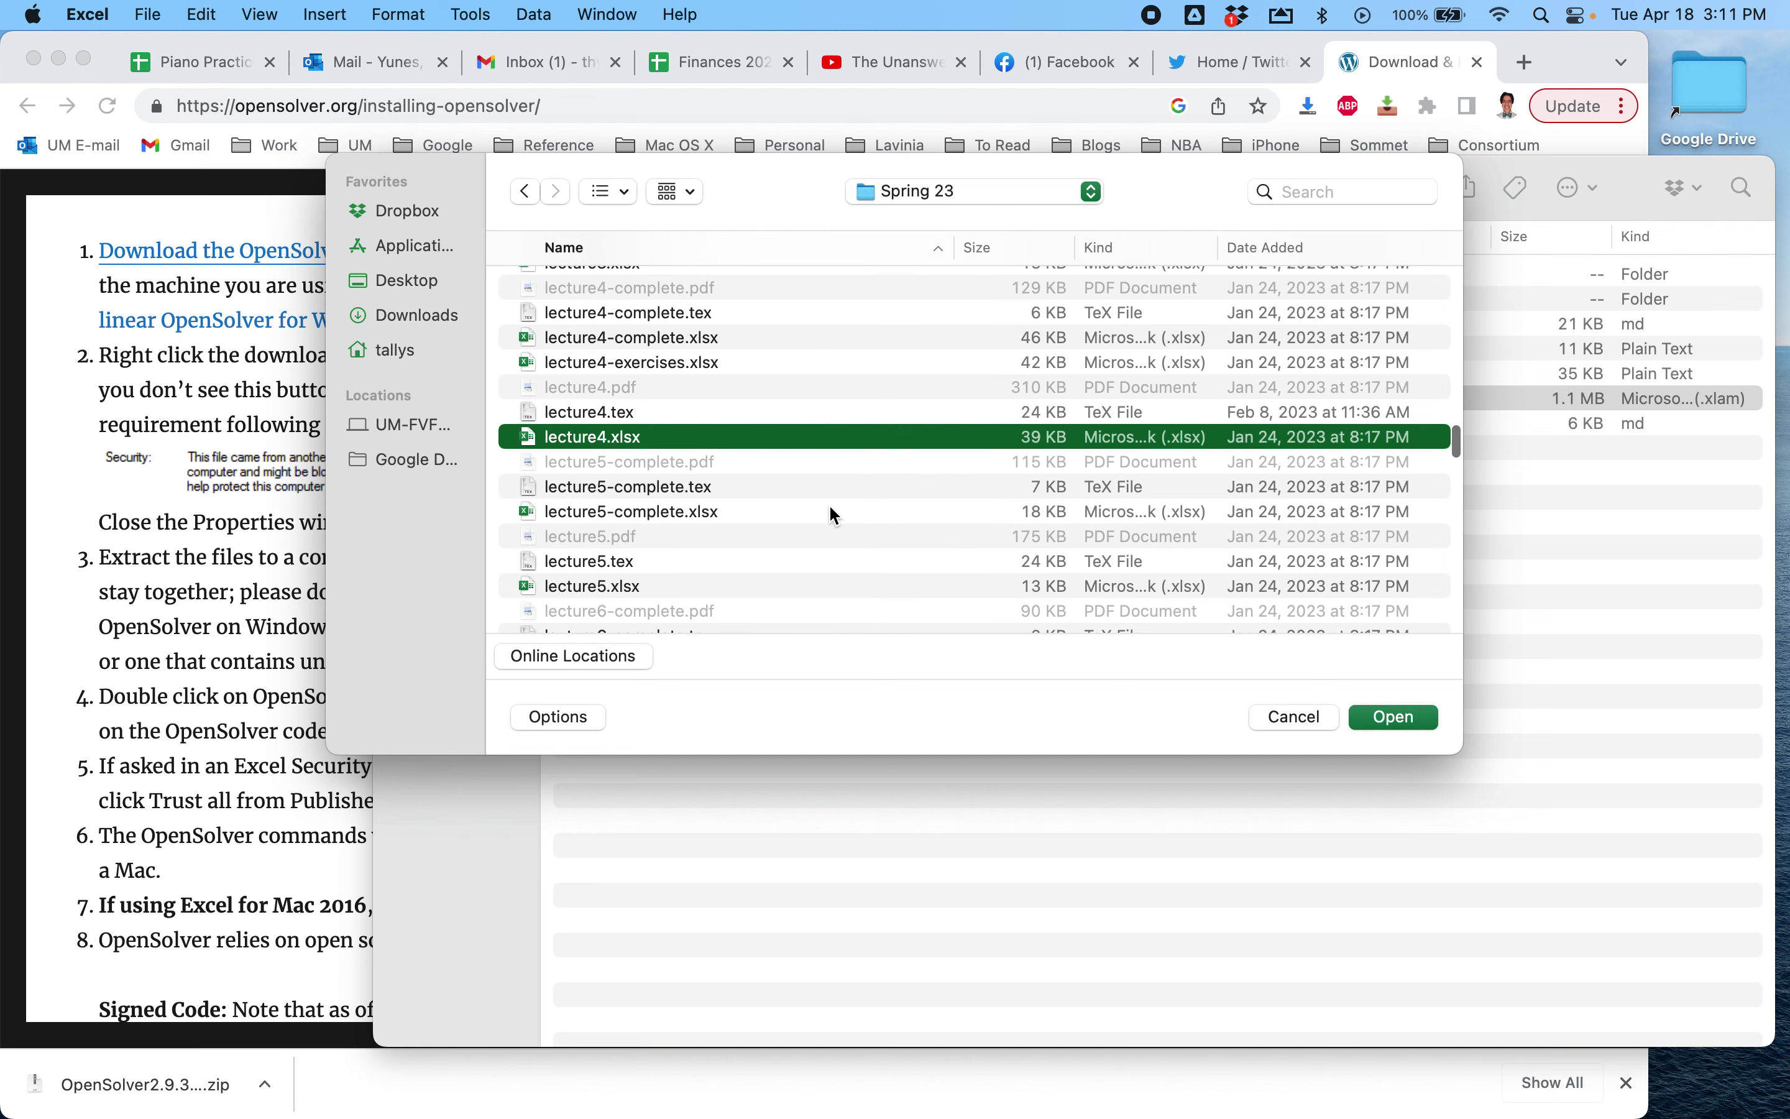
pyautogui.scroll(2, 833, 516)
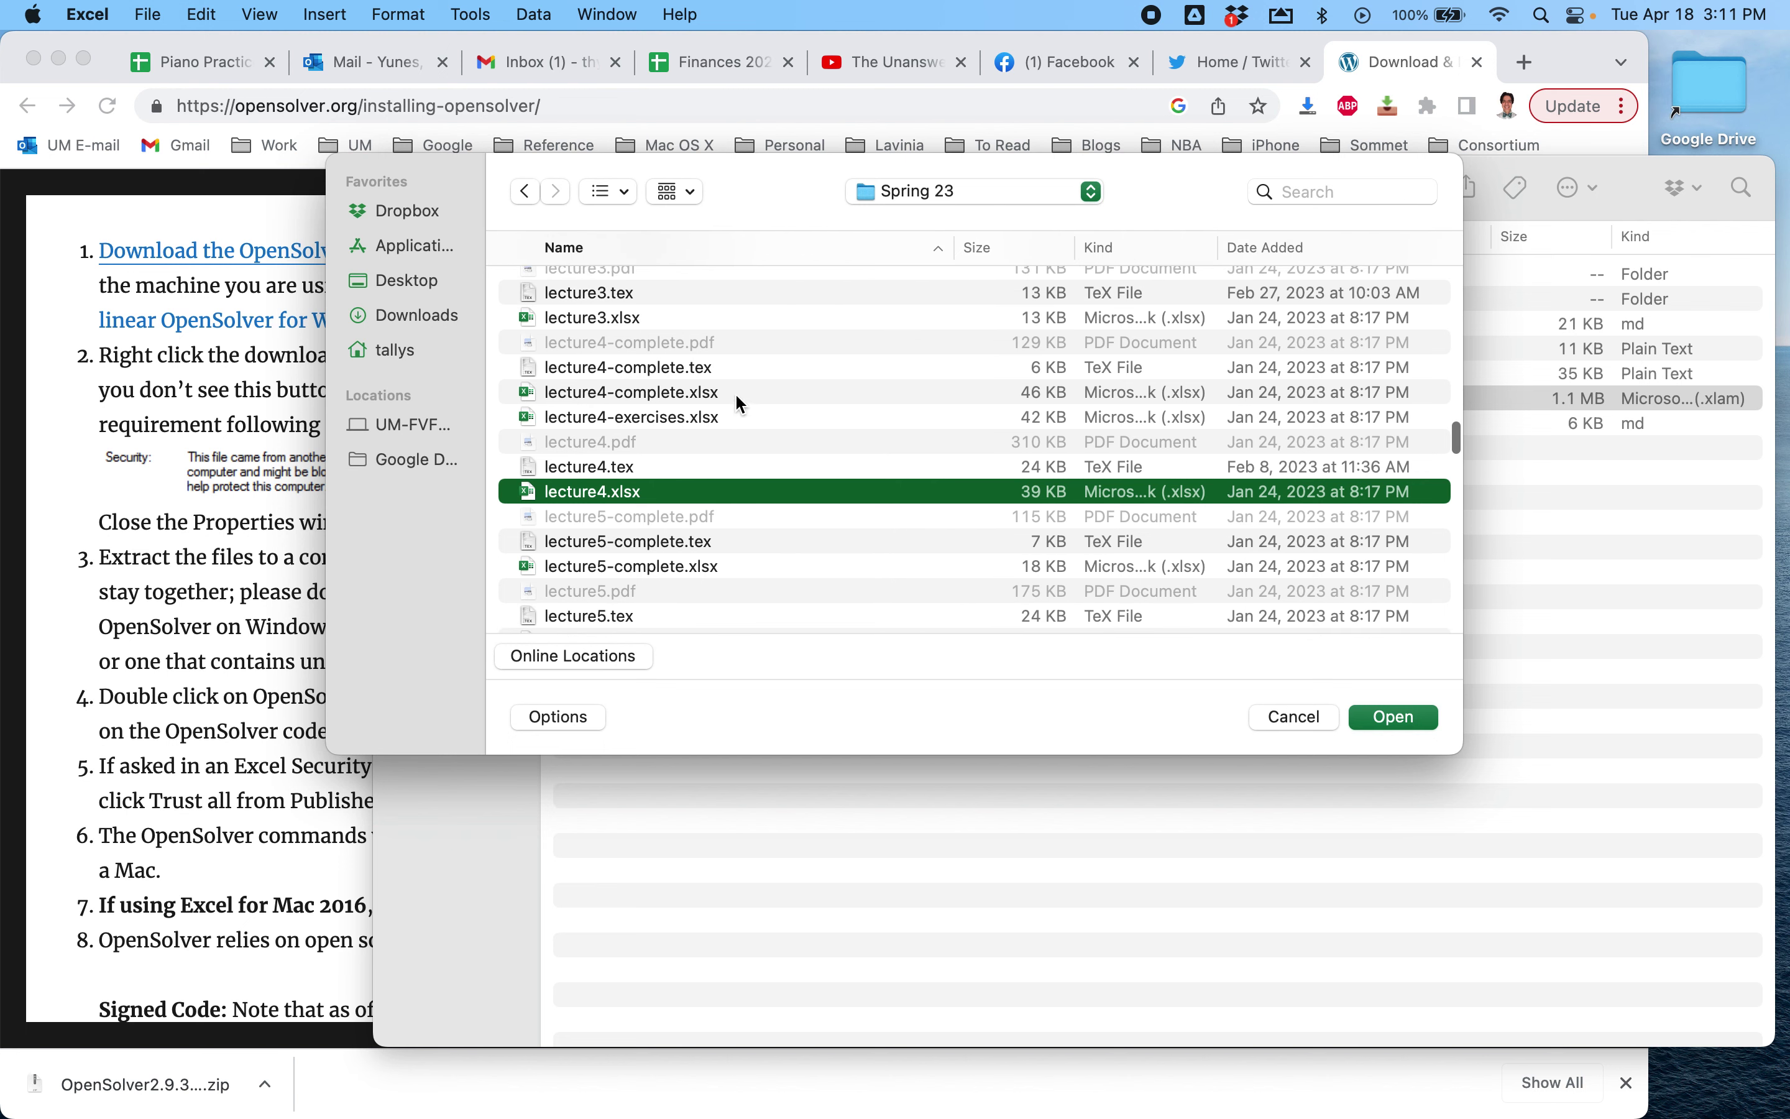
pyautogui.click(731, 389)
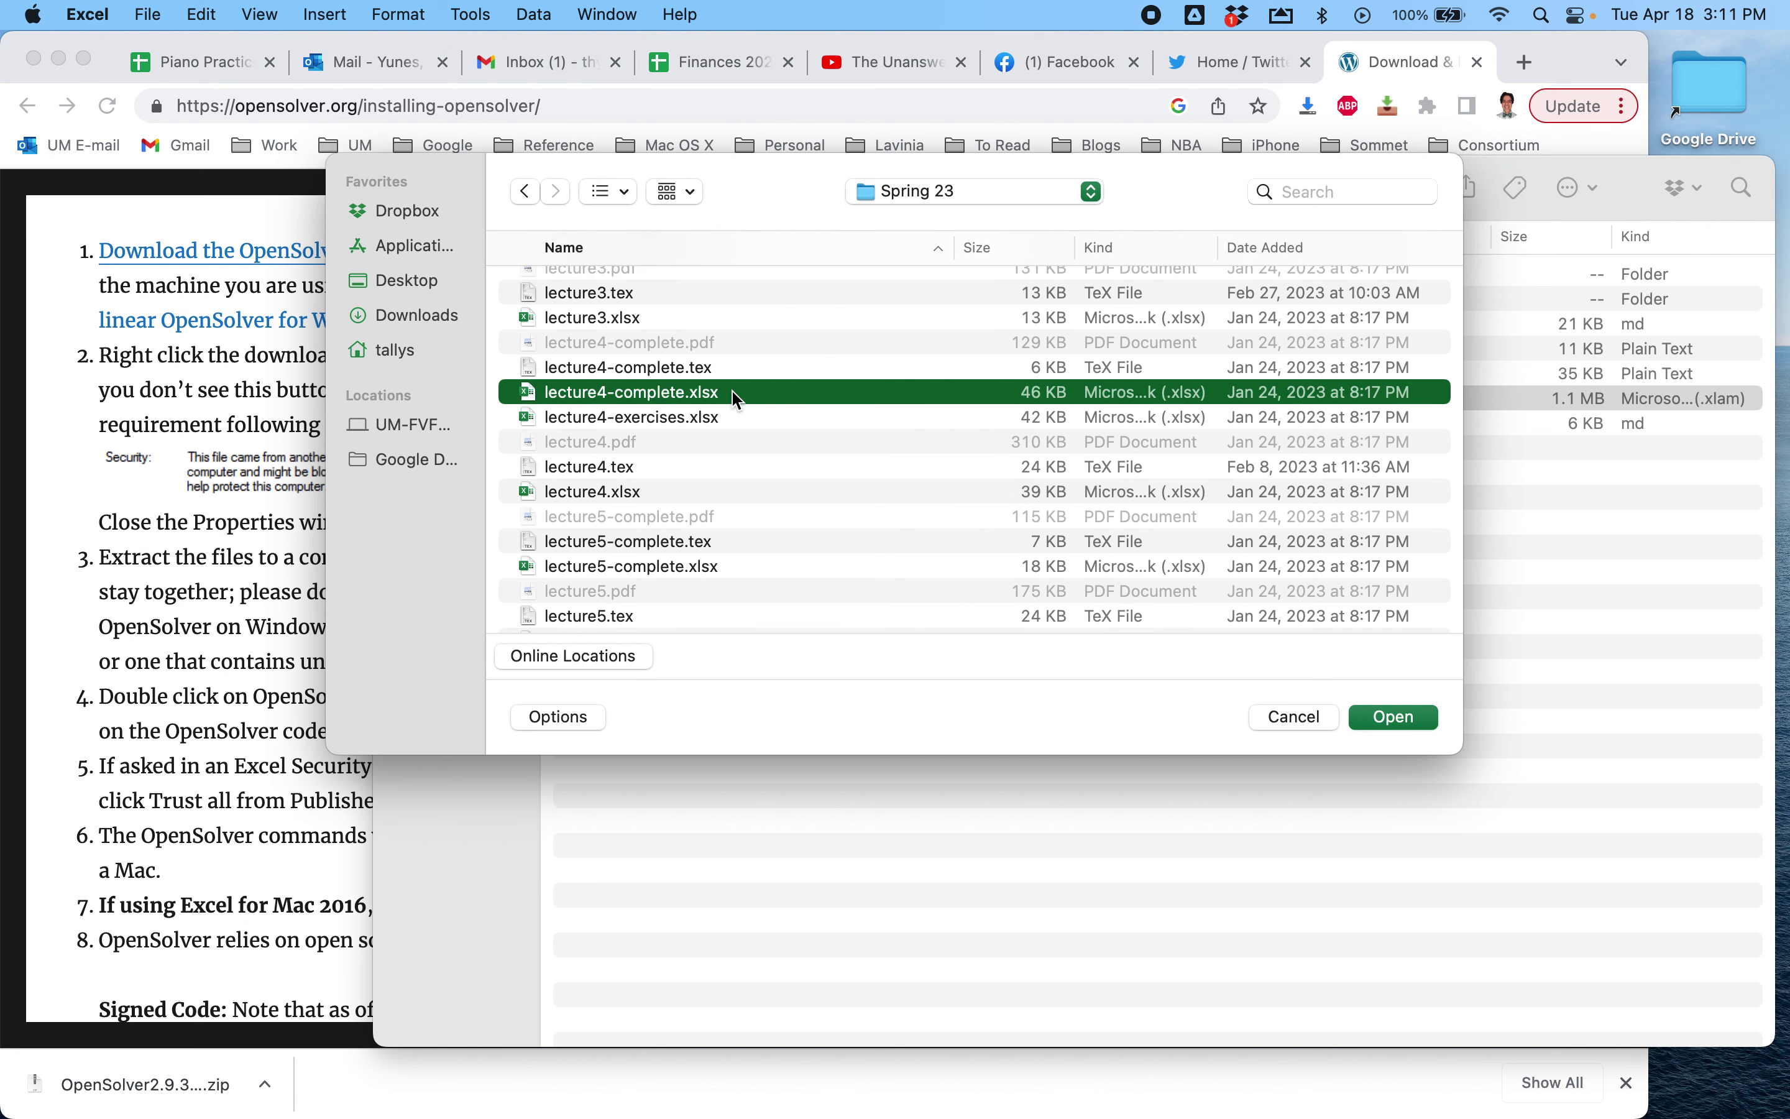
pyautogui.click(1398, 718)
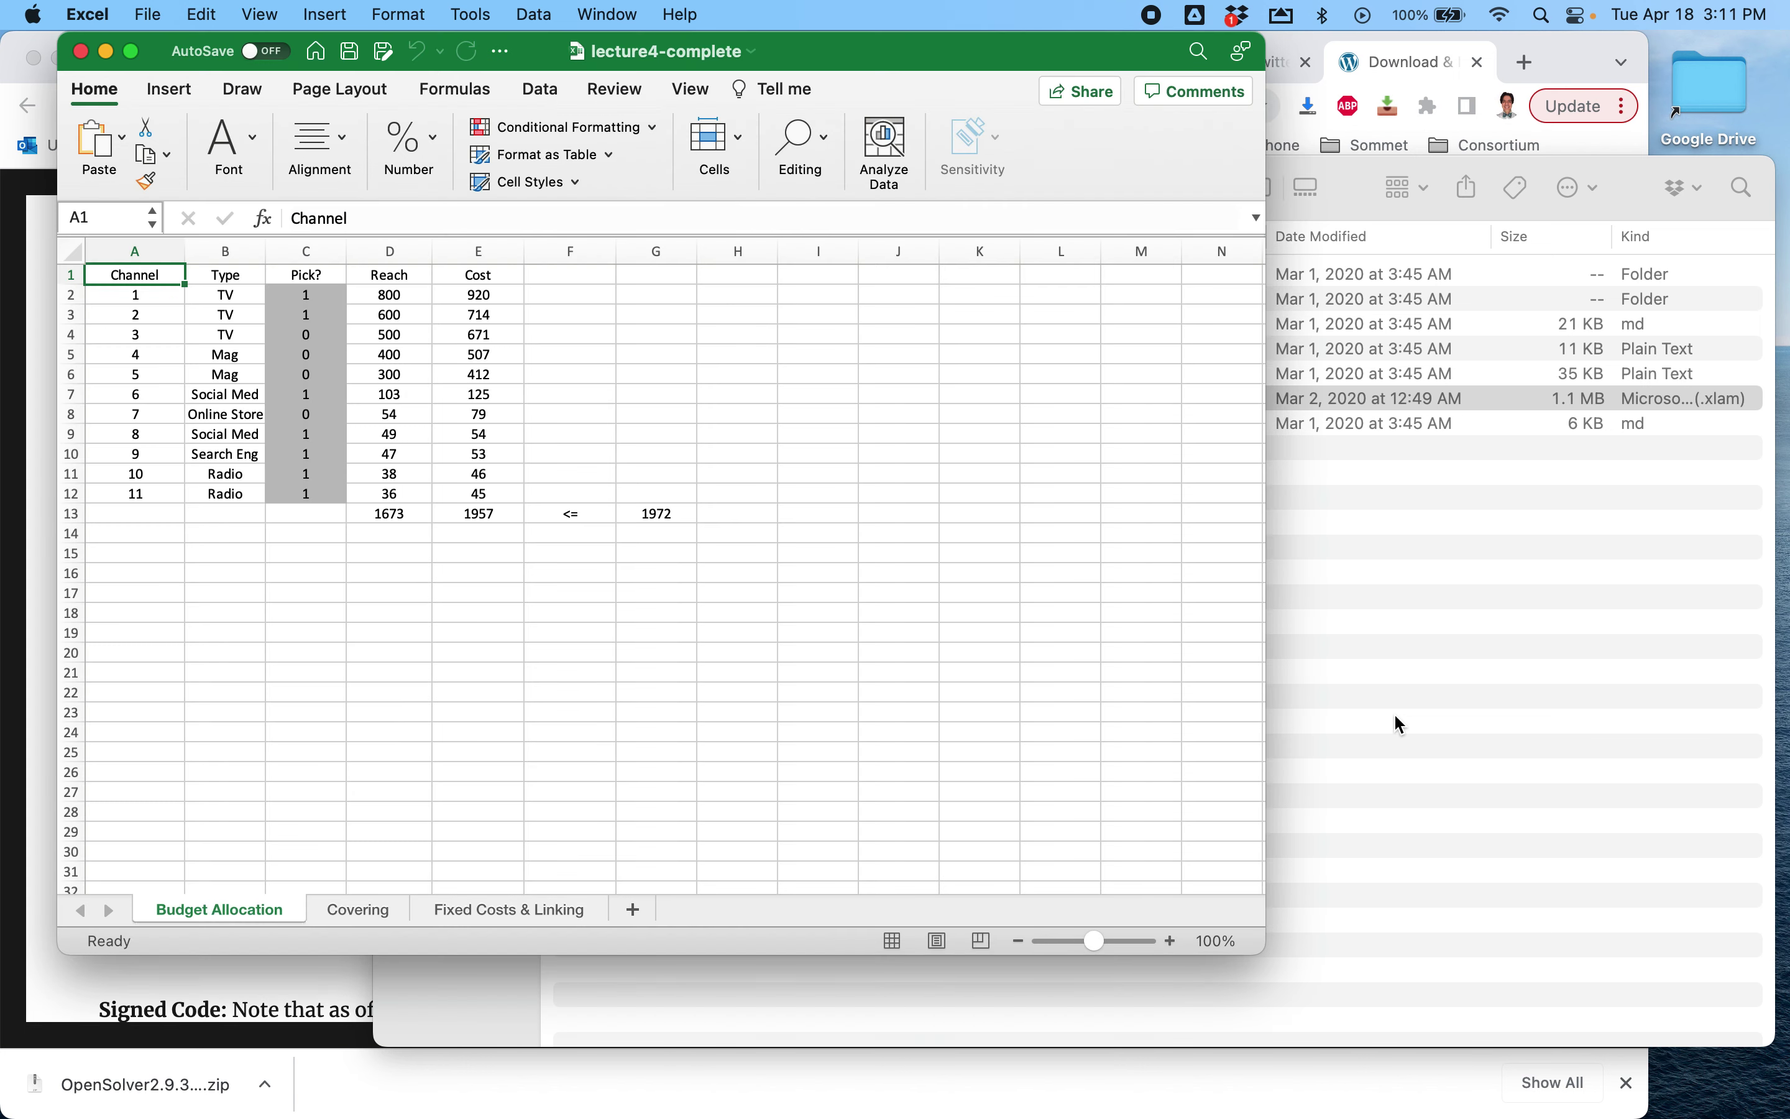
# Set the zoom of the Budget Allocation sheet to 125%
pyautogui.click(690, 98)
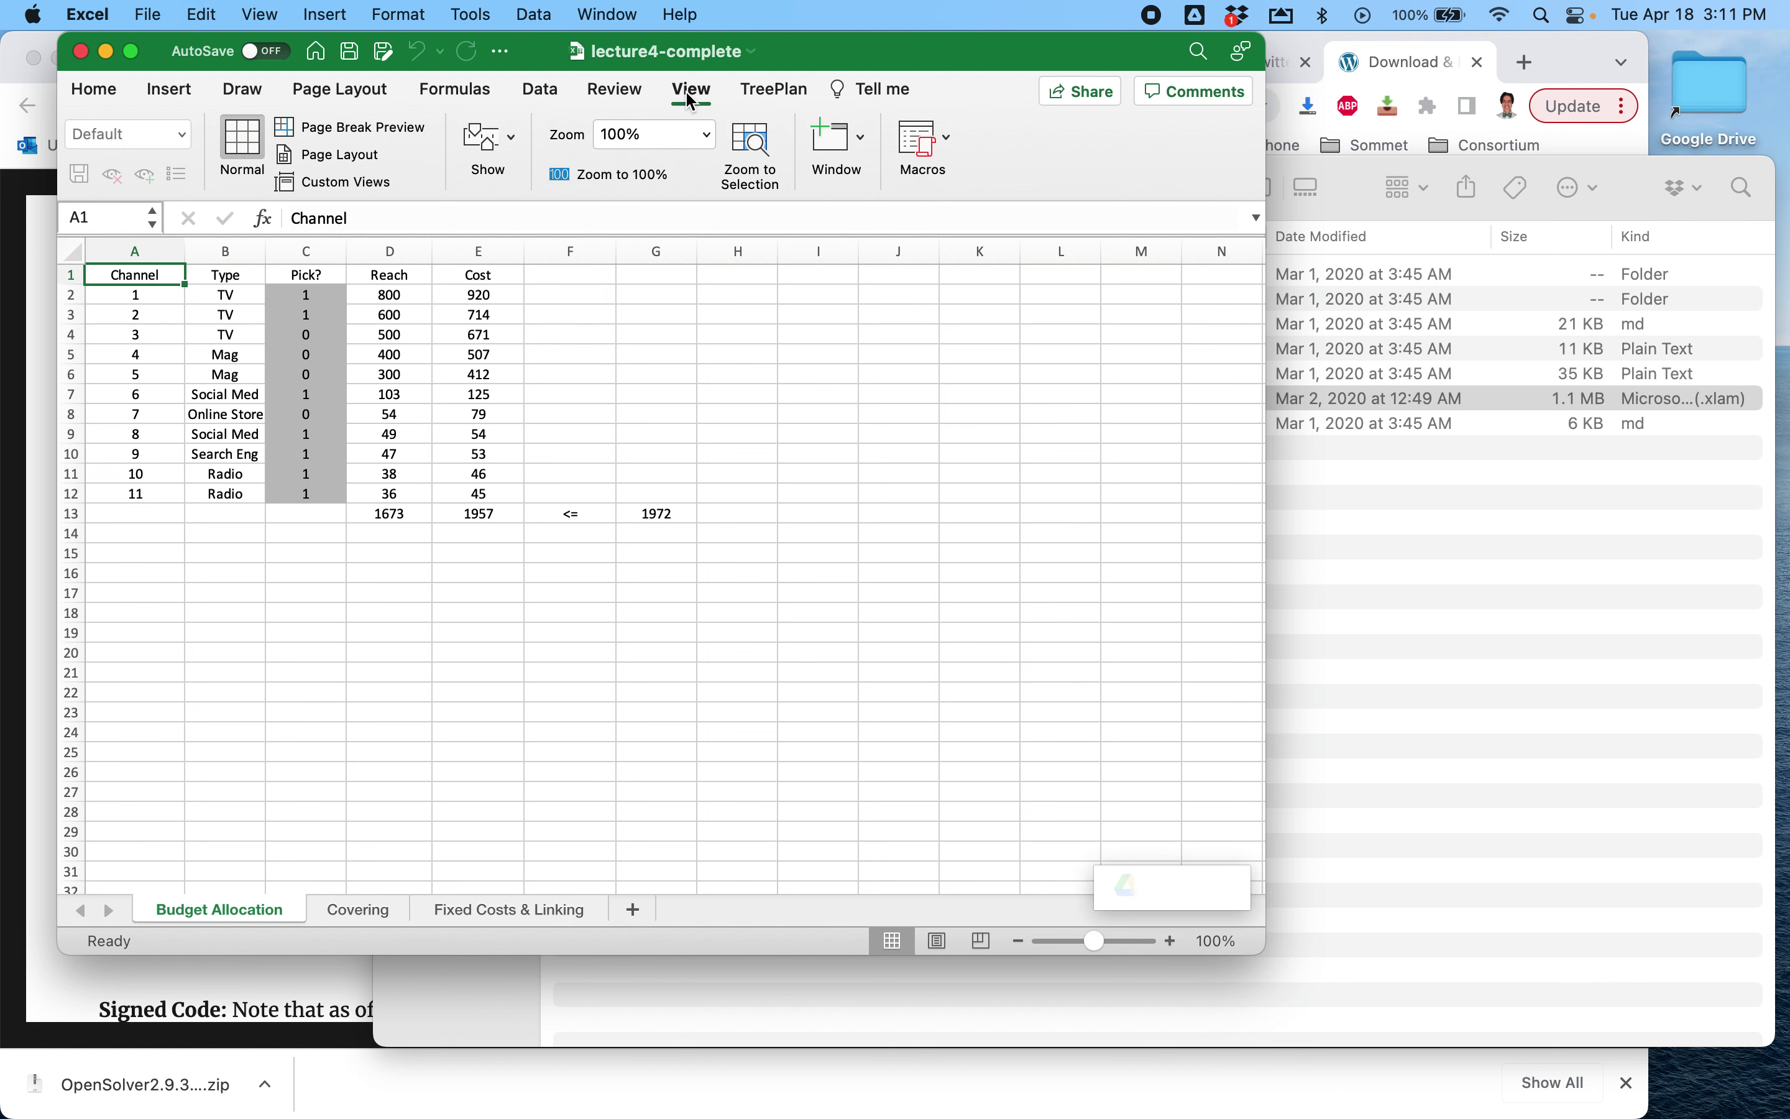
pyautogui.click(711, 135)
pyautogui.click(692, 222)
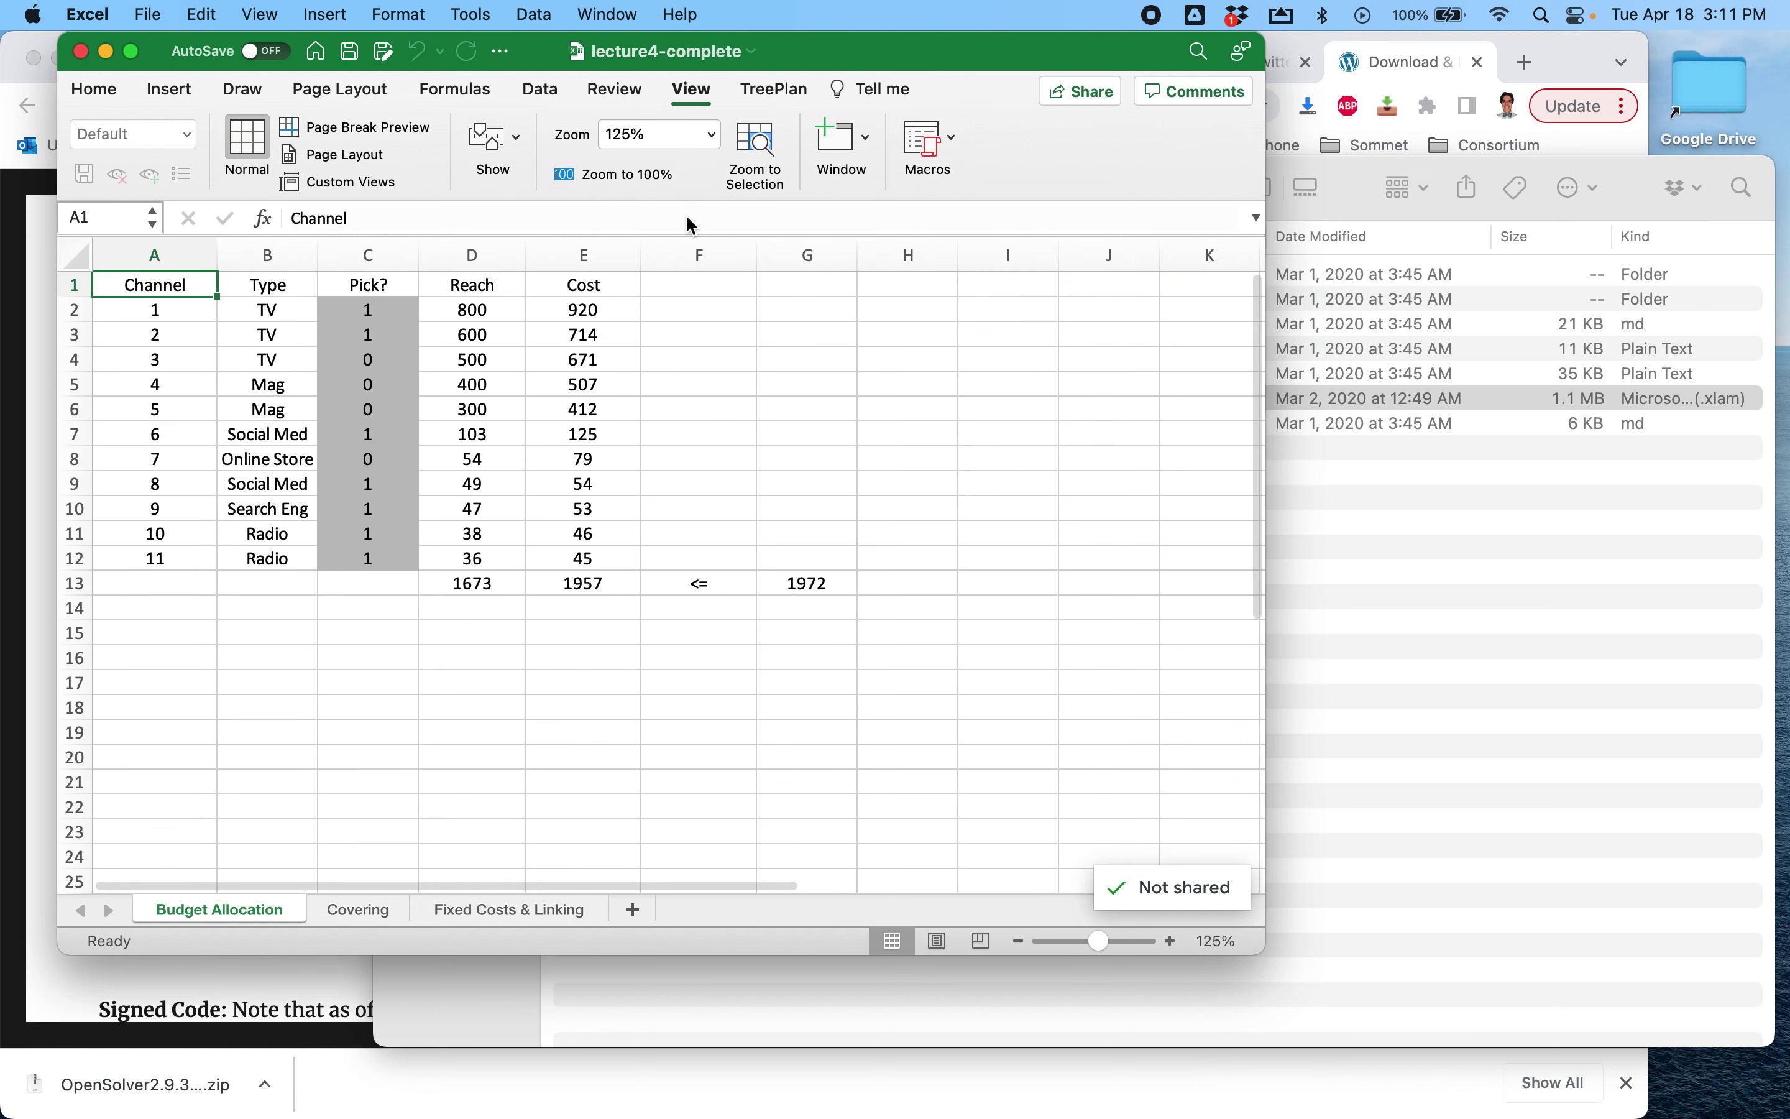
# Show the Covering sheet, enlarge the workbook window and return to the Budget Allocation sheet
pyautogui.click(361, 905)
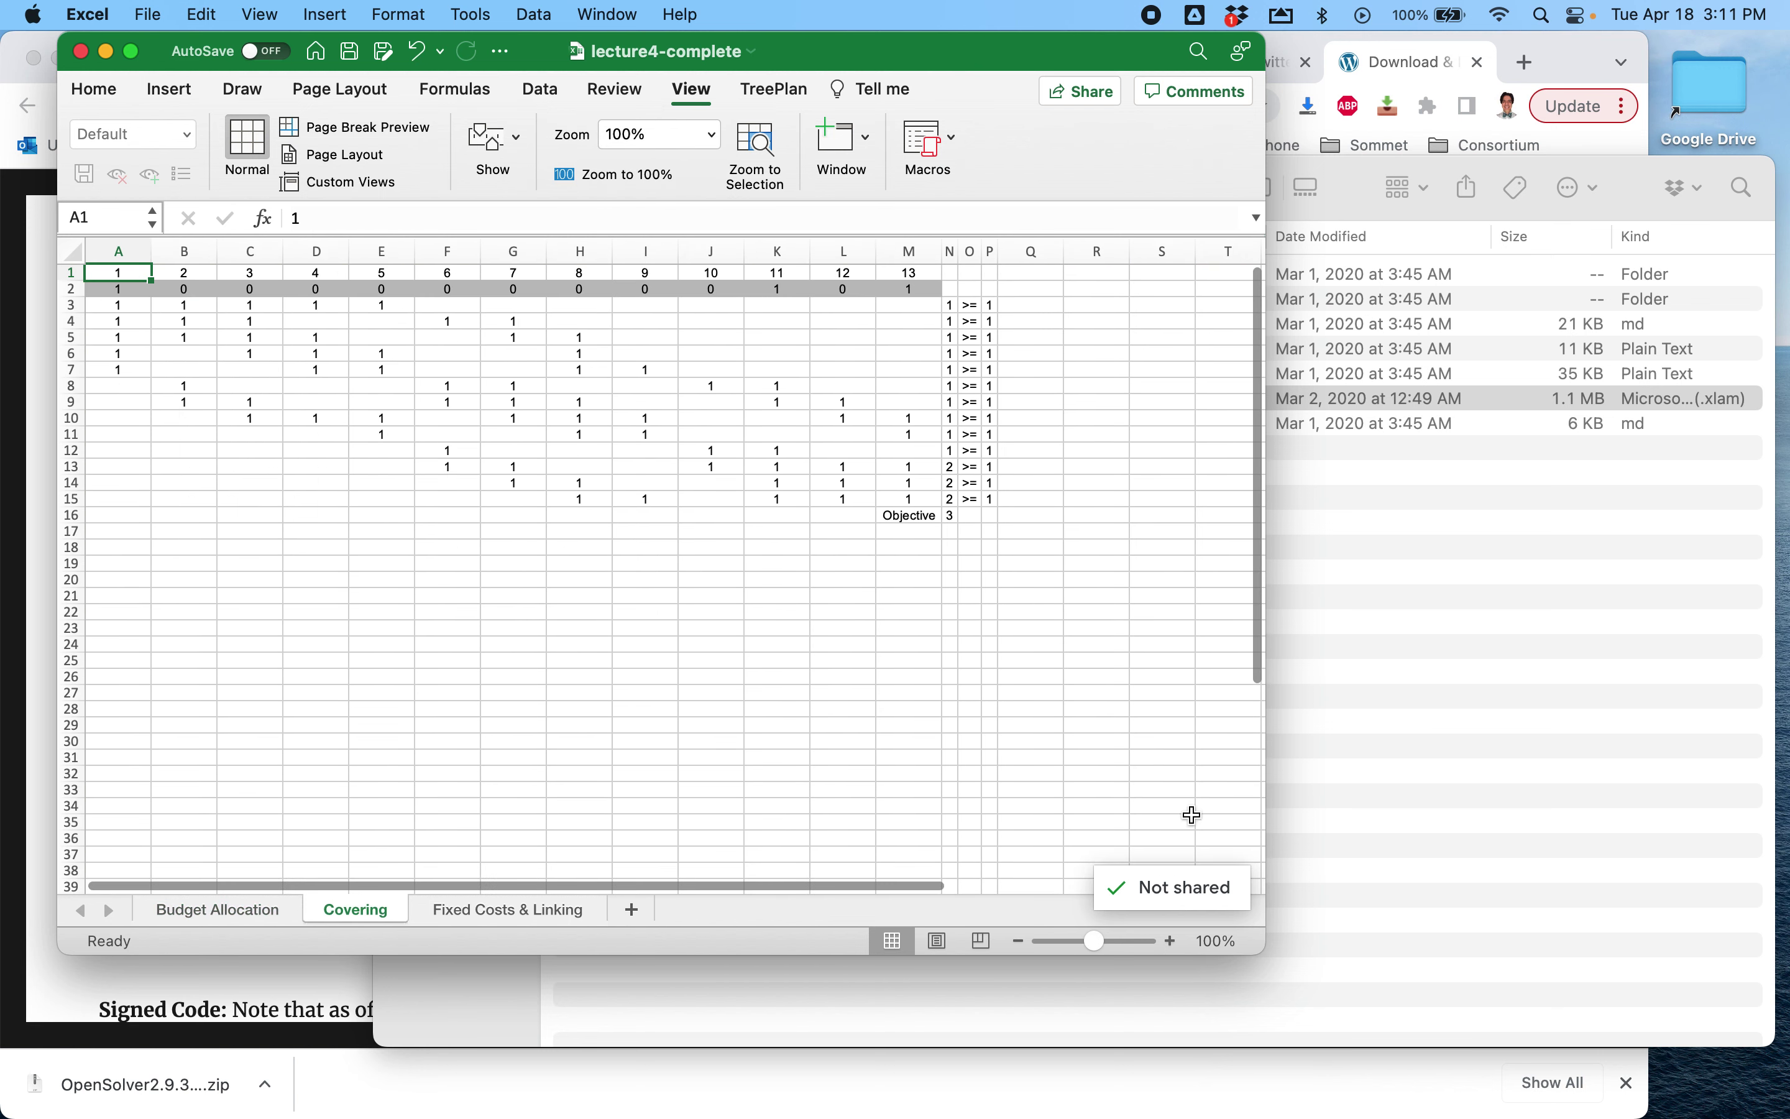
pyautogui.moveTo(1261, 944); pyautogui.dragTo(1530, 1069)
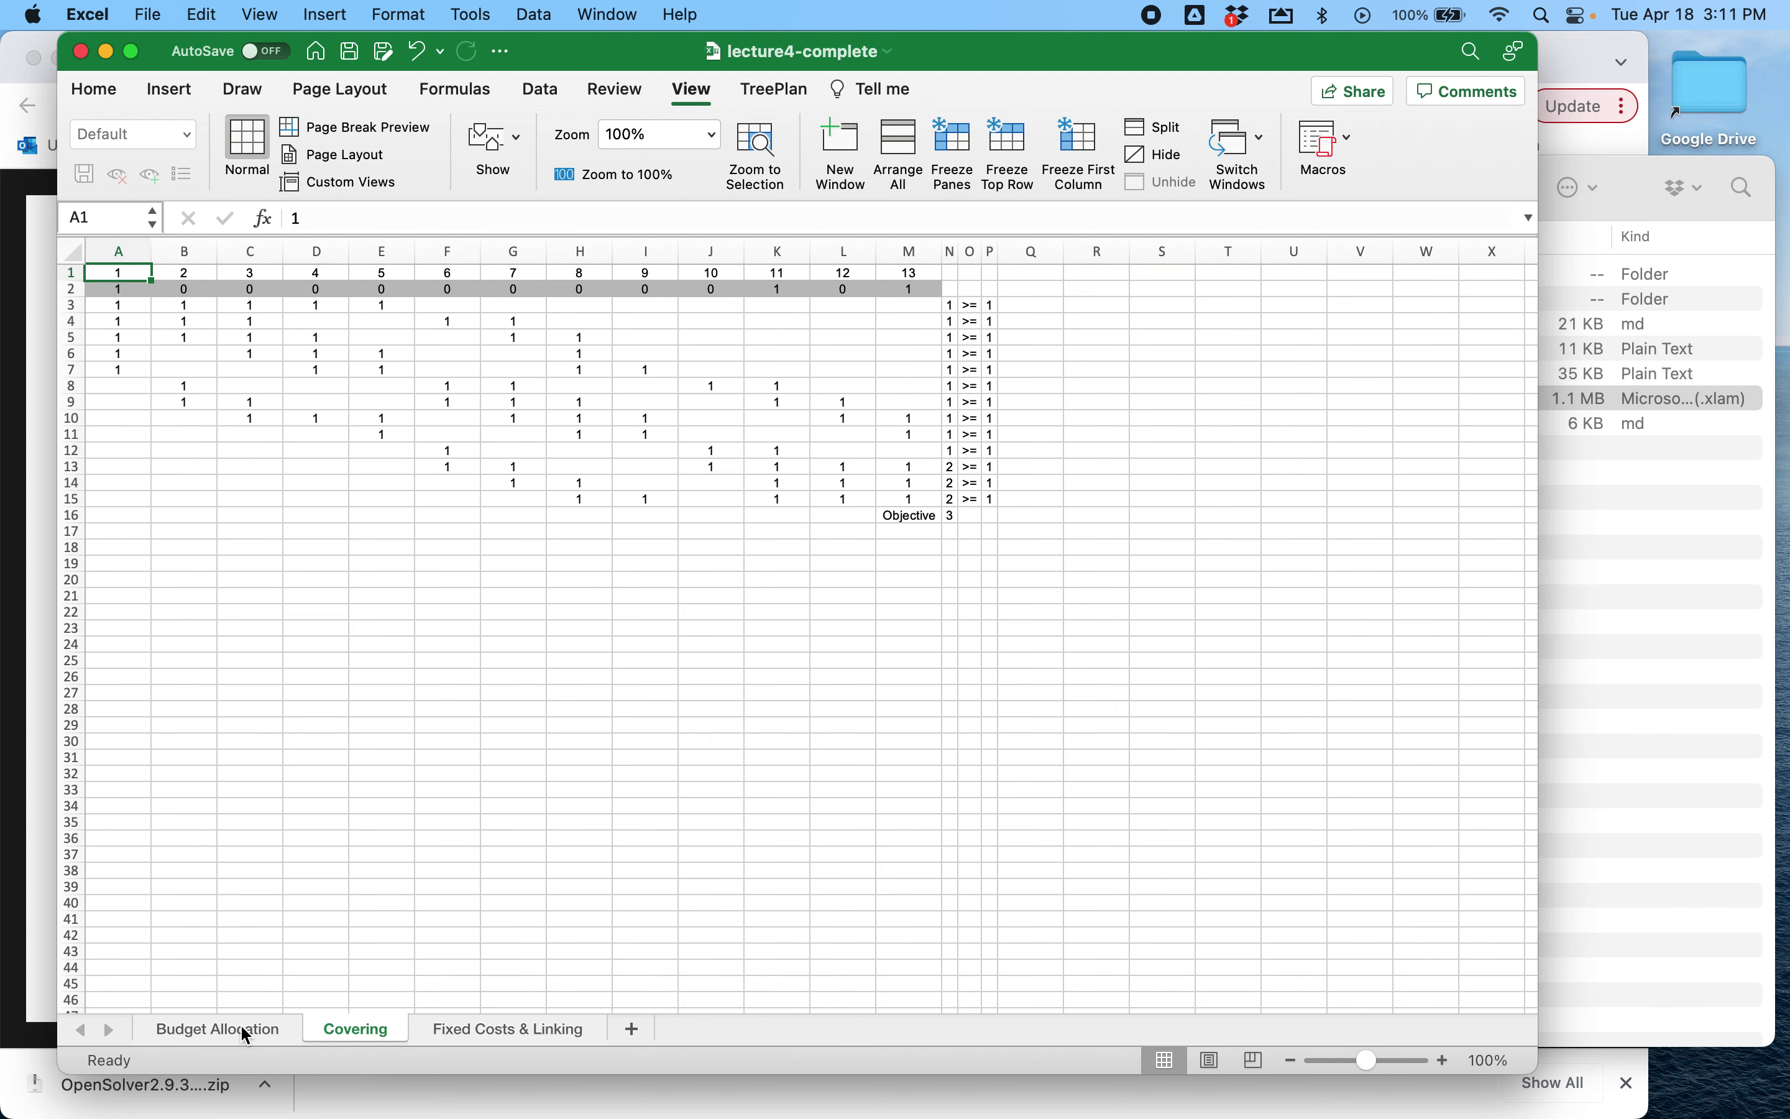
pyautogui.click(242, 1029)
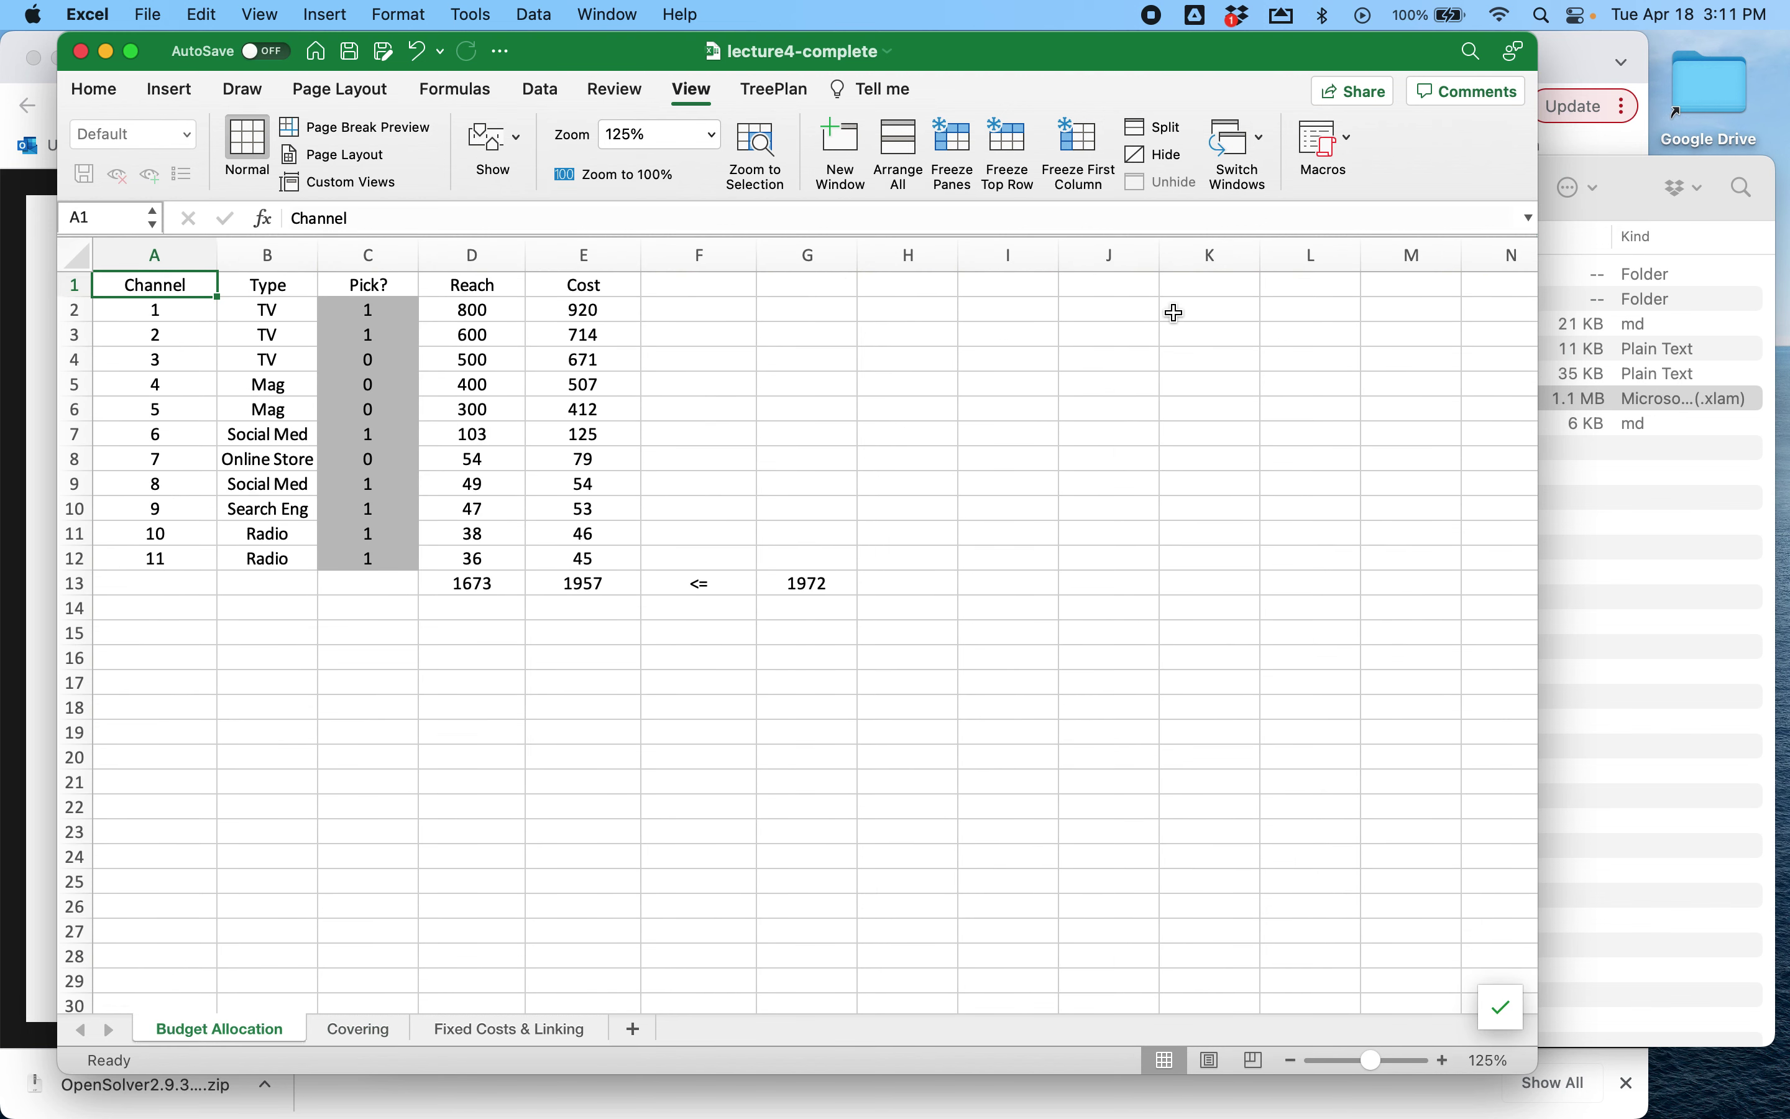
# Widen the workbook window and open the OpenSolver model editor, placing it clear of the data columns
pyautogui.click(553, 93)
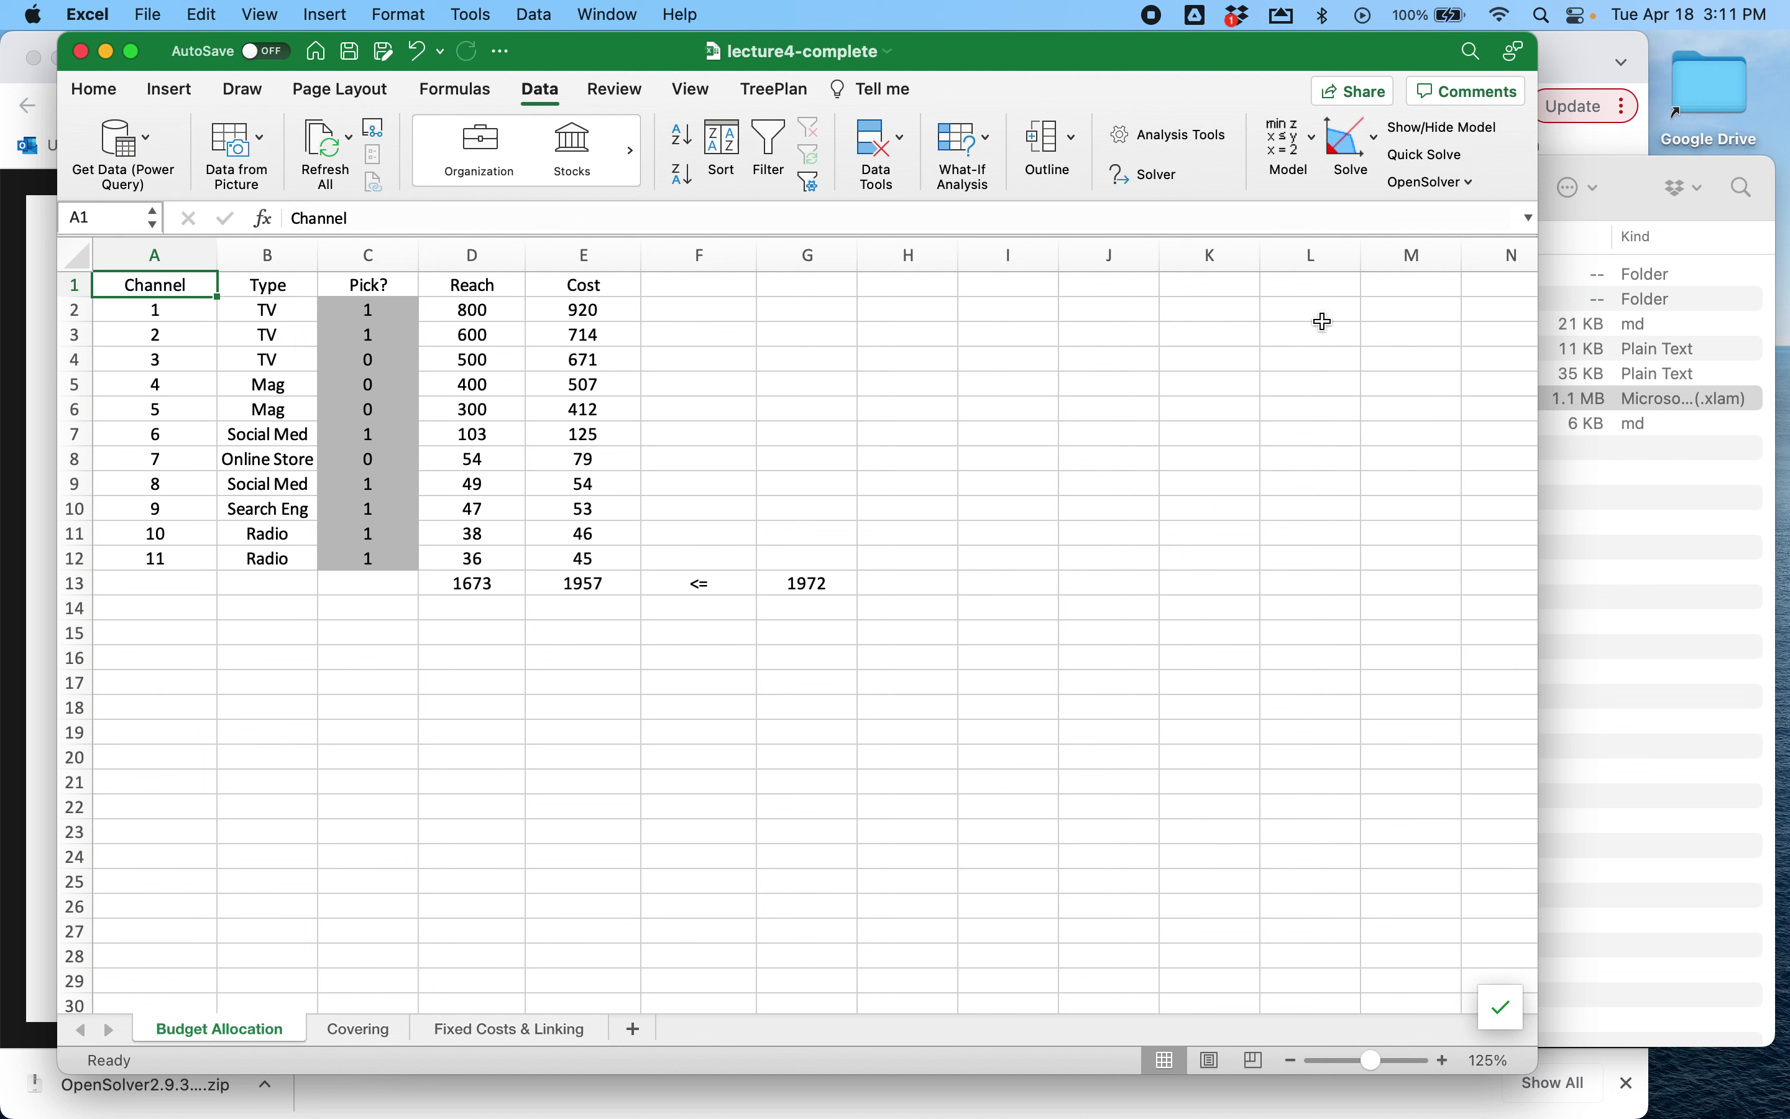
pyautogui.moveTo(1541, 357); pyautogui.dragTo(1661, 353)
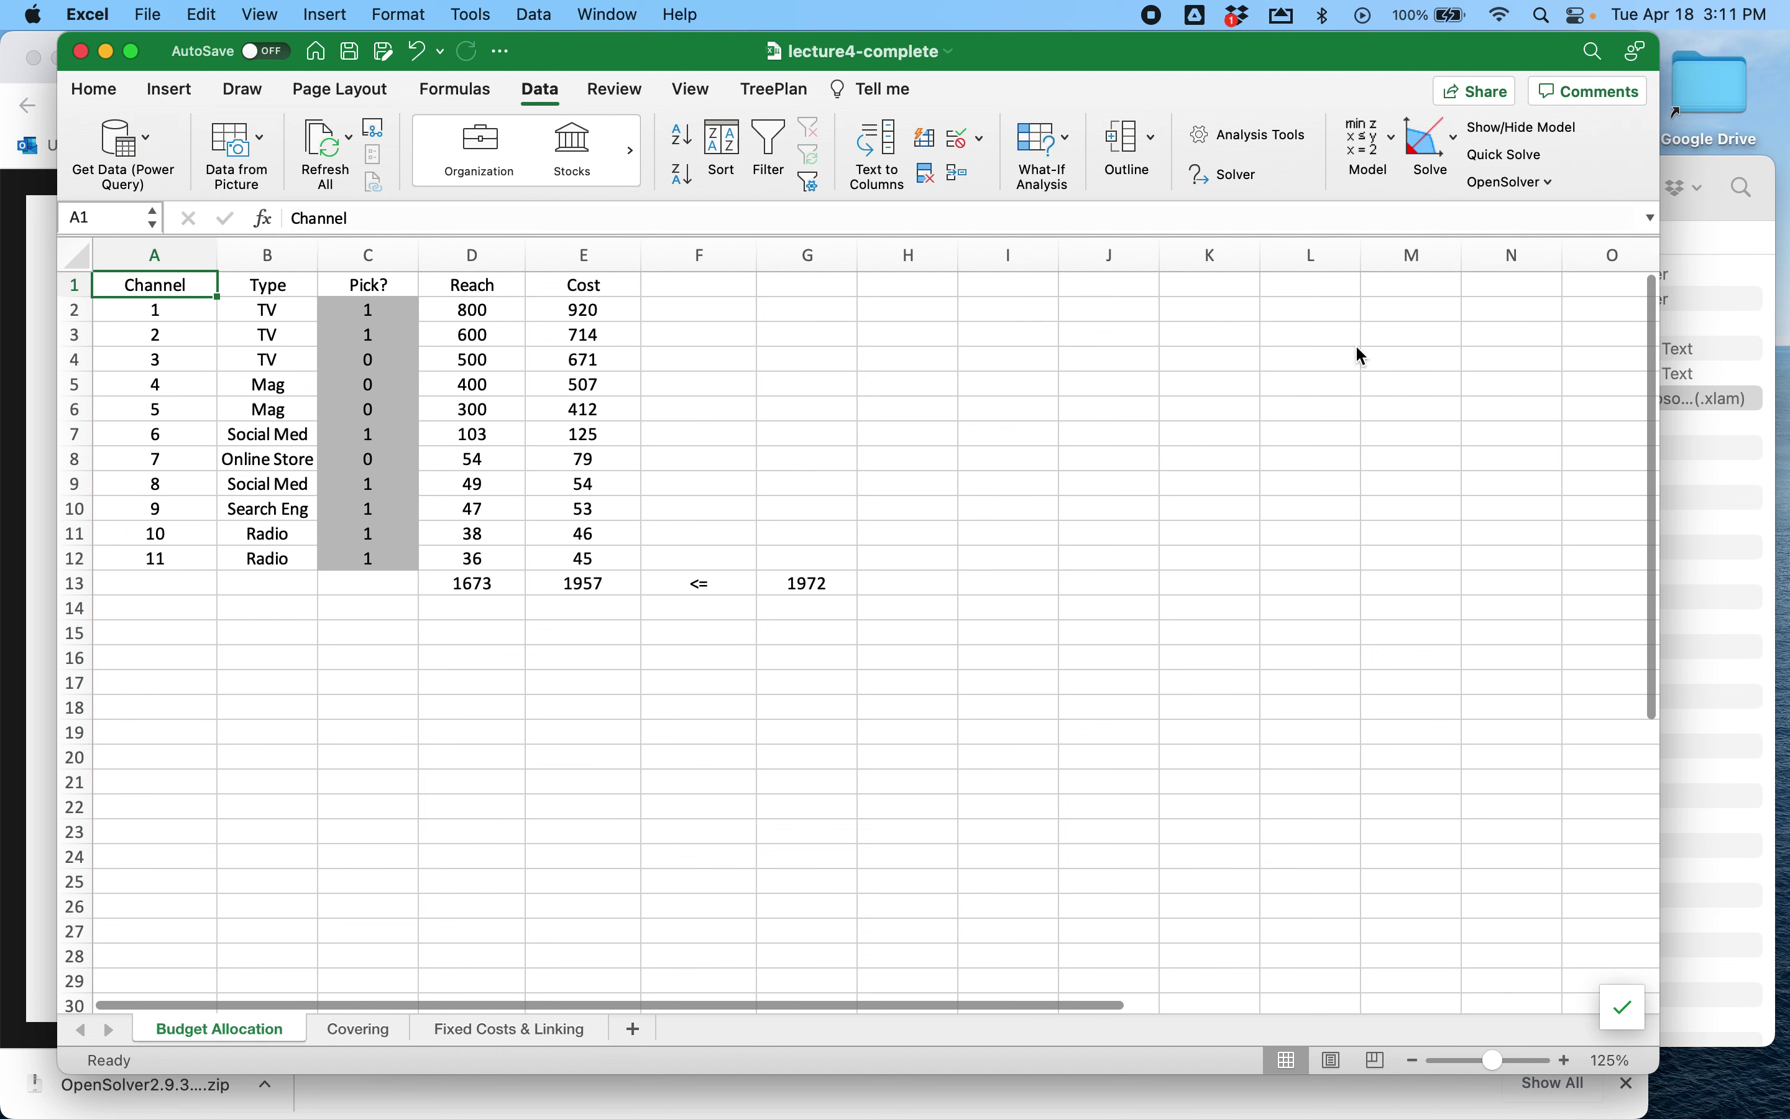
pyautogui.click(1395, 146)
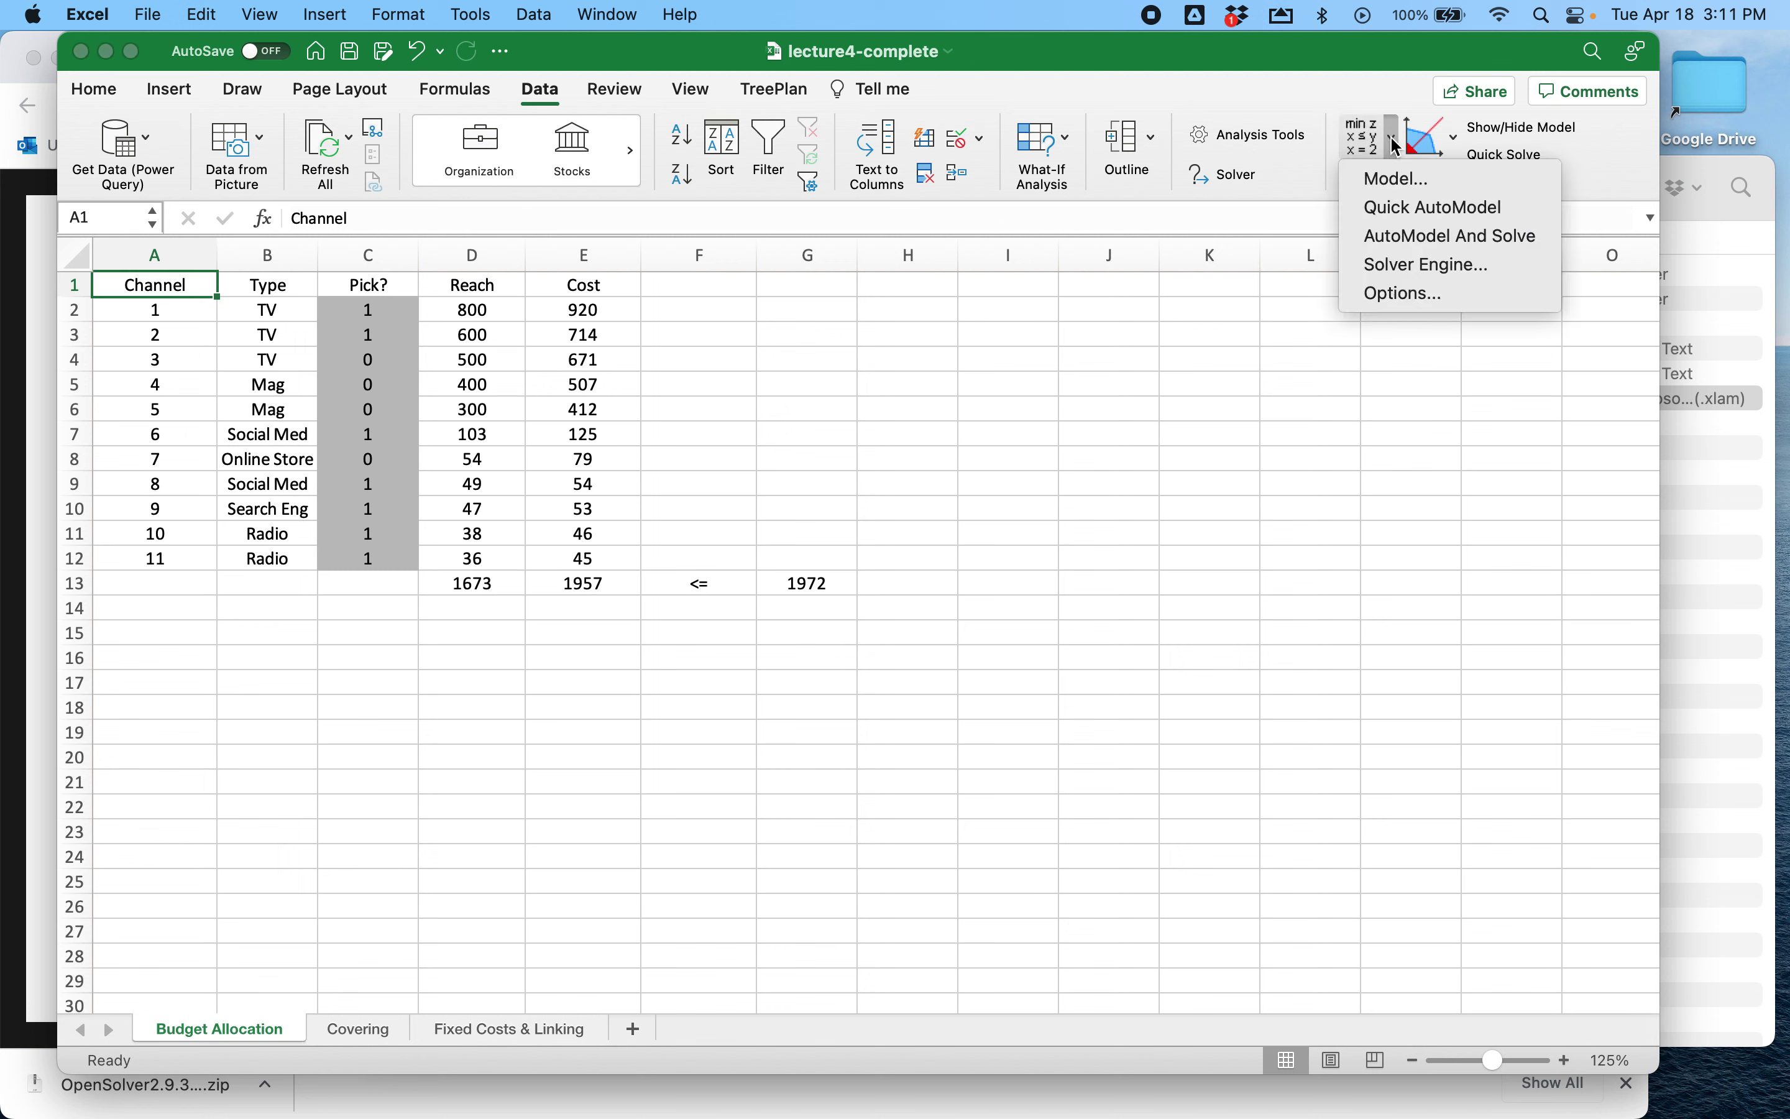
pyautogui.click(1390, 178)
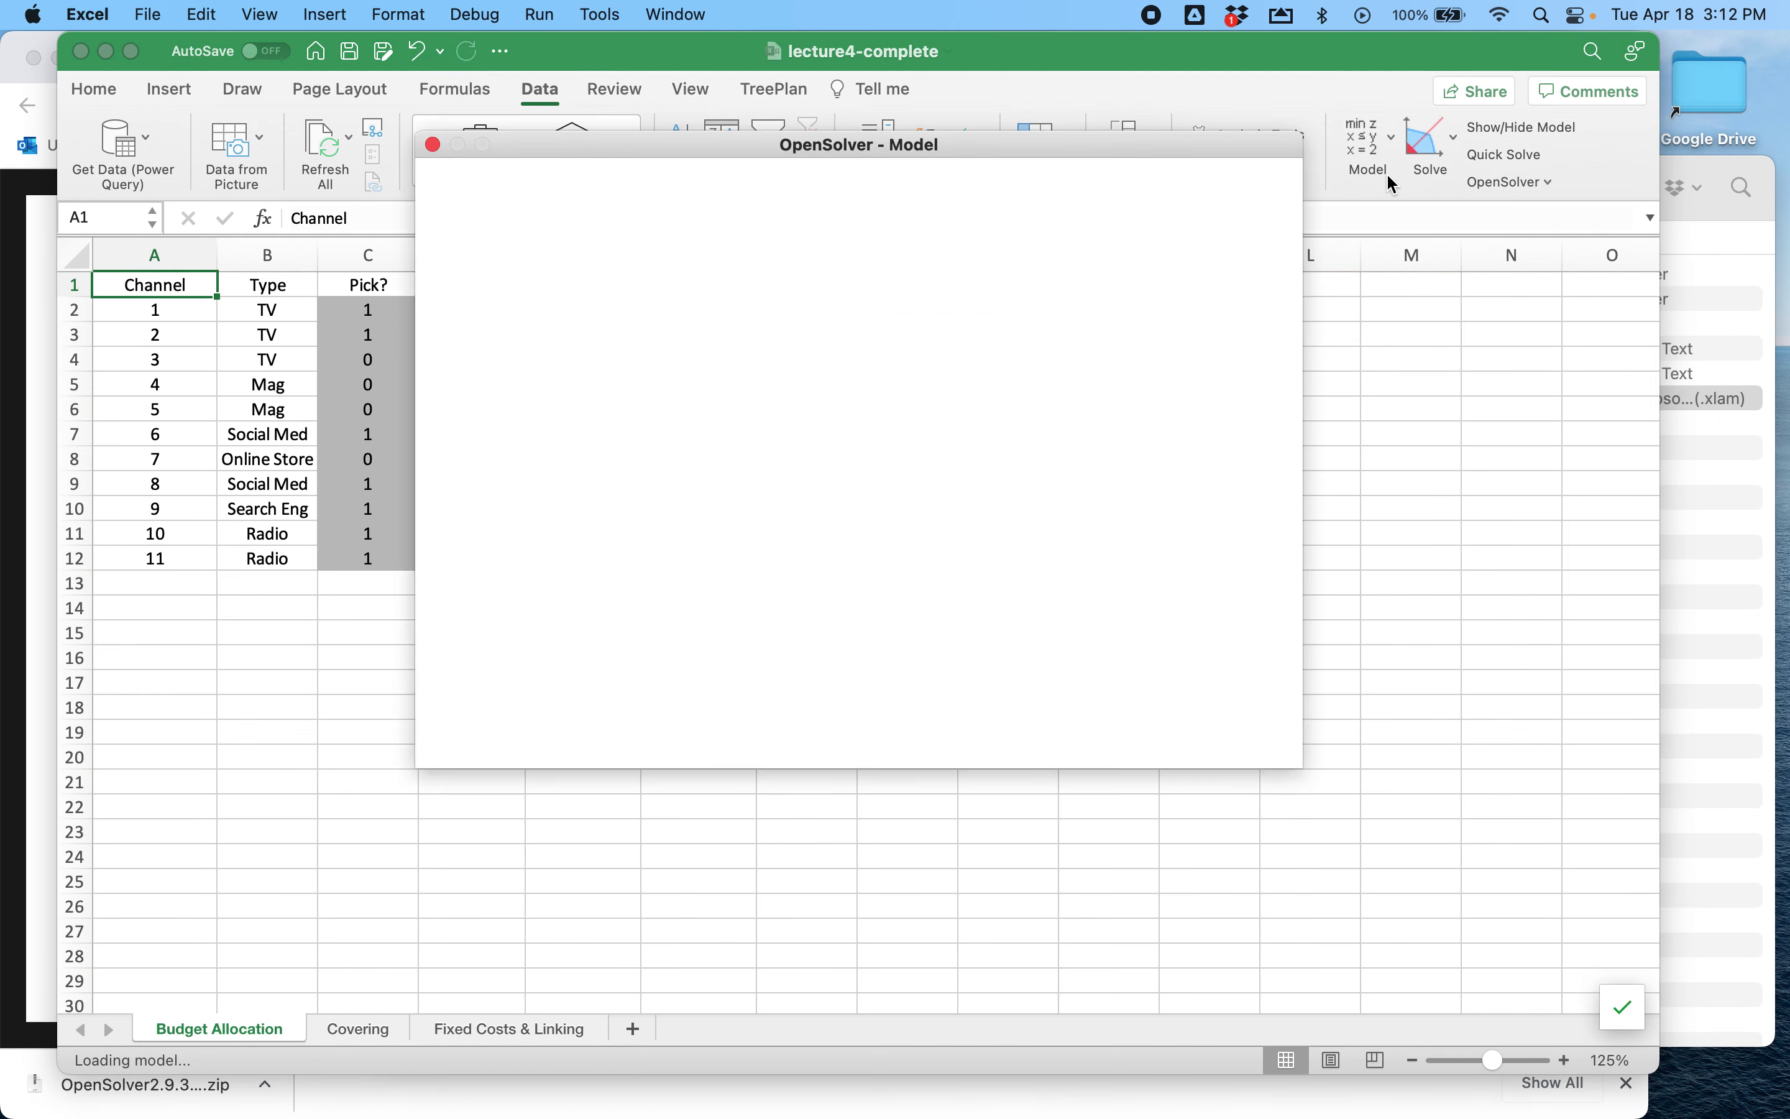
pyautogui.moveTo(1036, 145); pyautogui.dragTo(1457, 300)
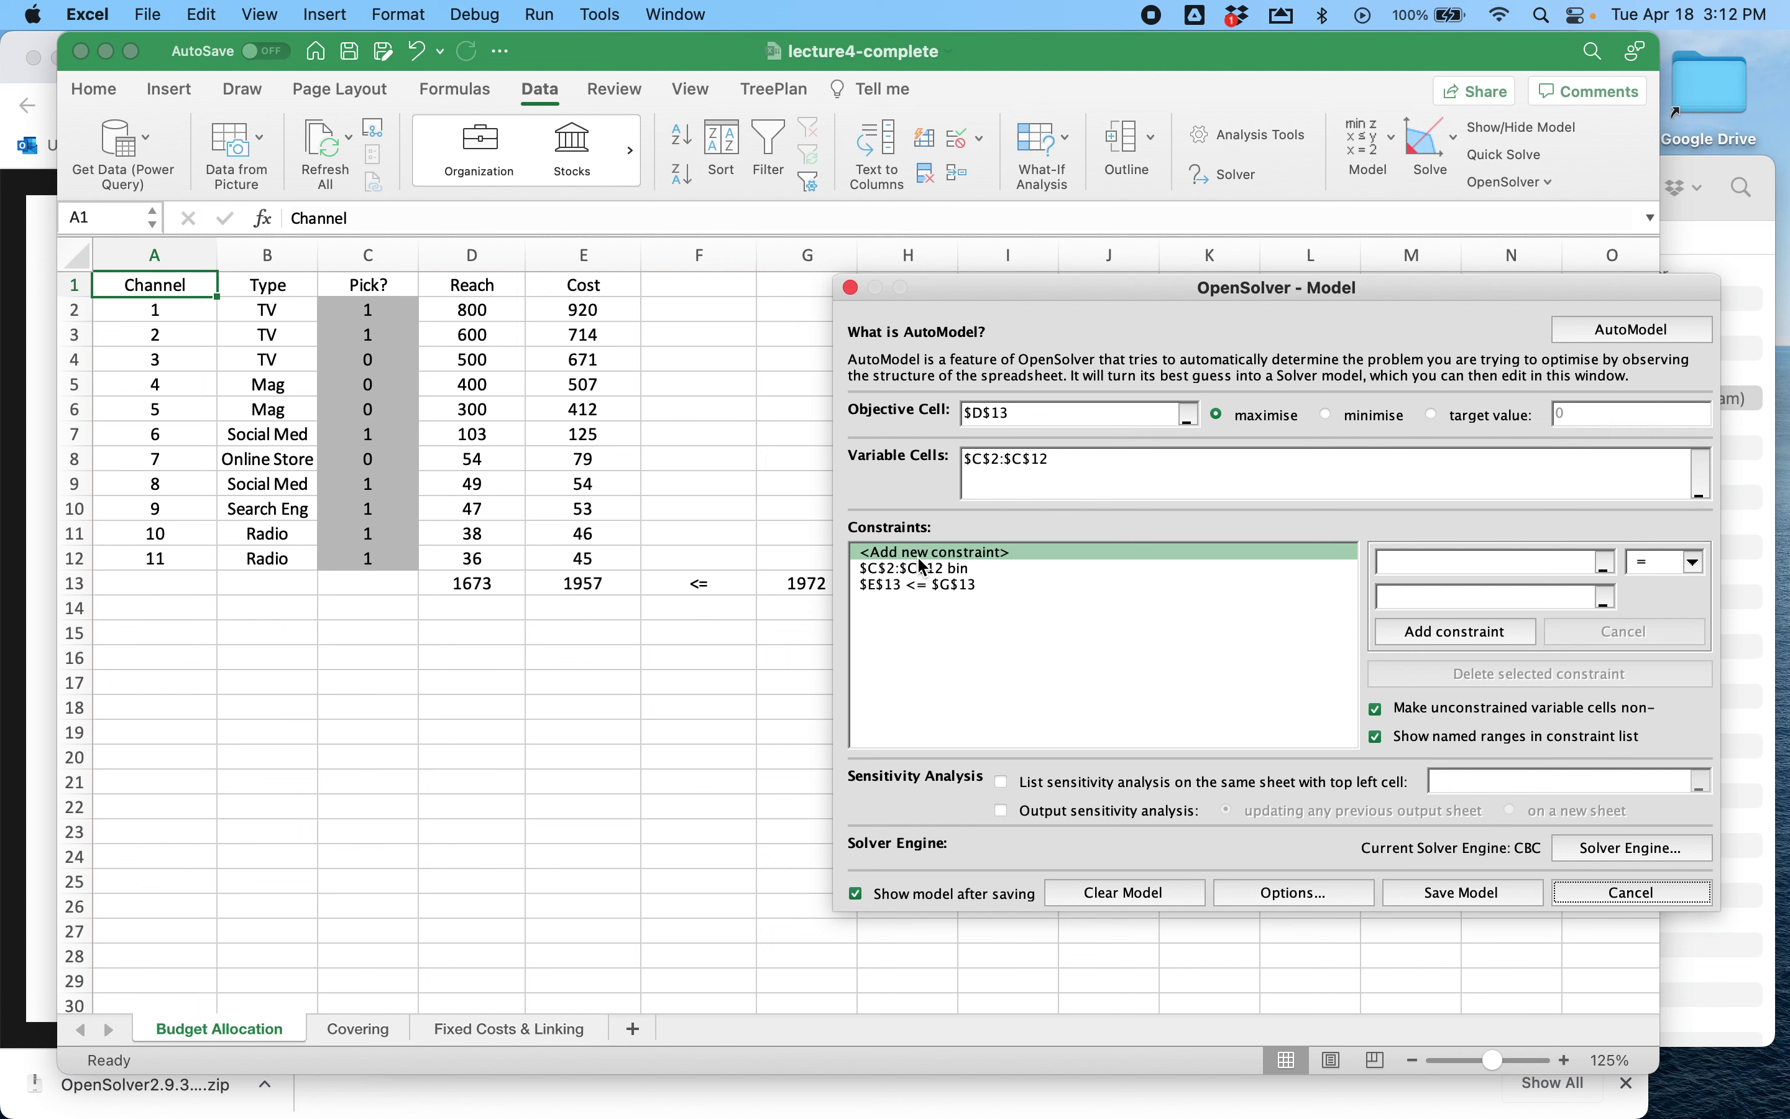
# Add a constraint requiring $D$13 >= $E$2 to the model and check which relation types a new constraint can use
pyautogui.click(977, 579)
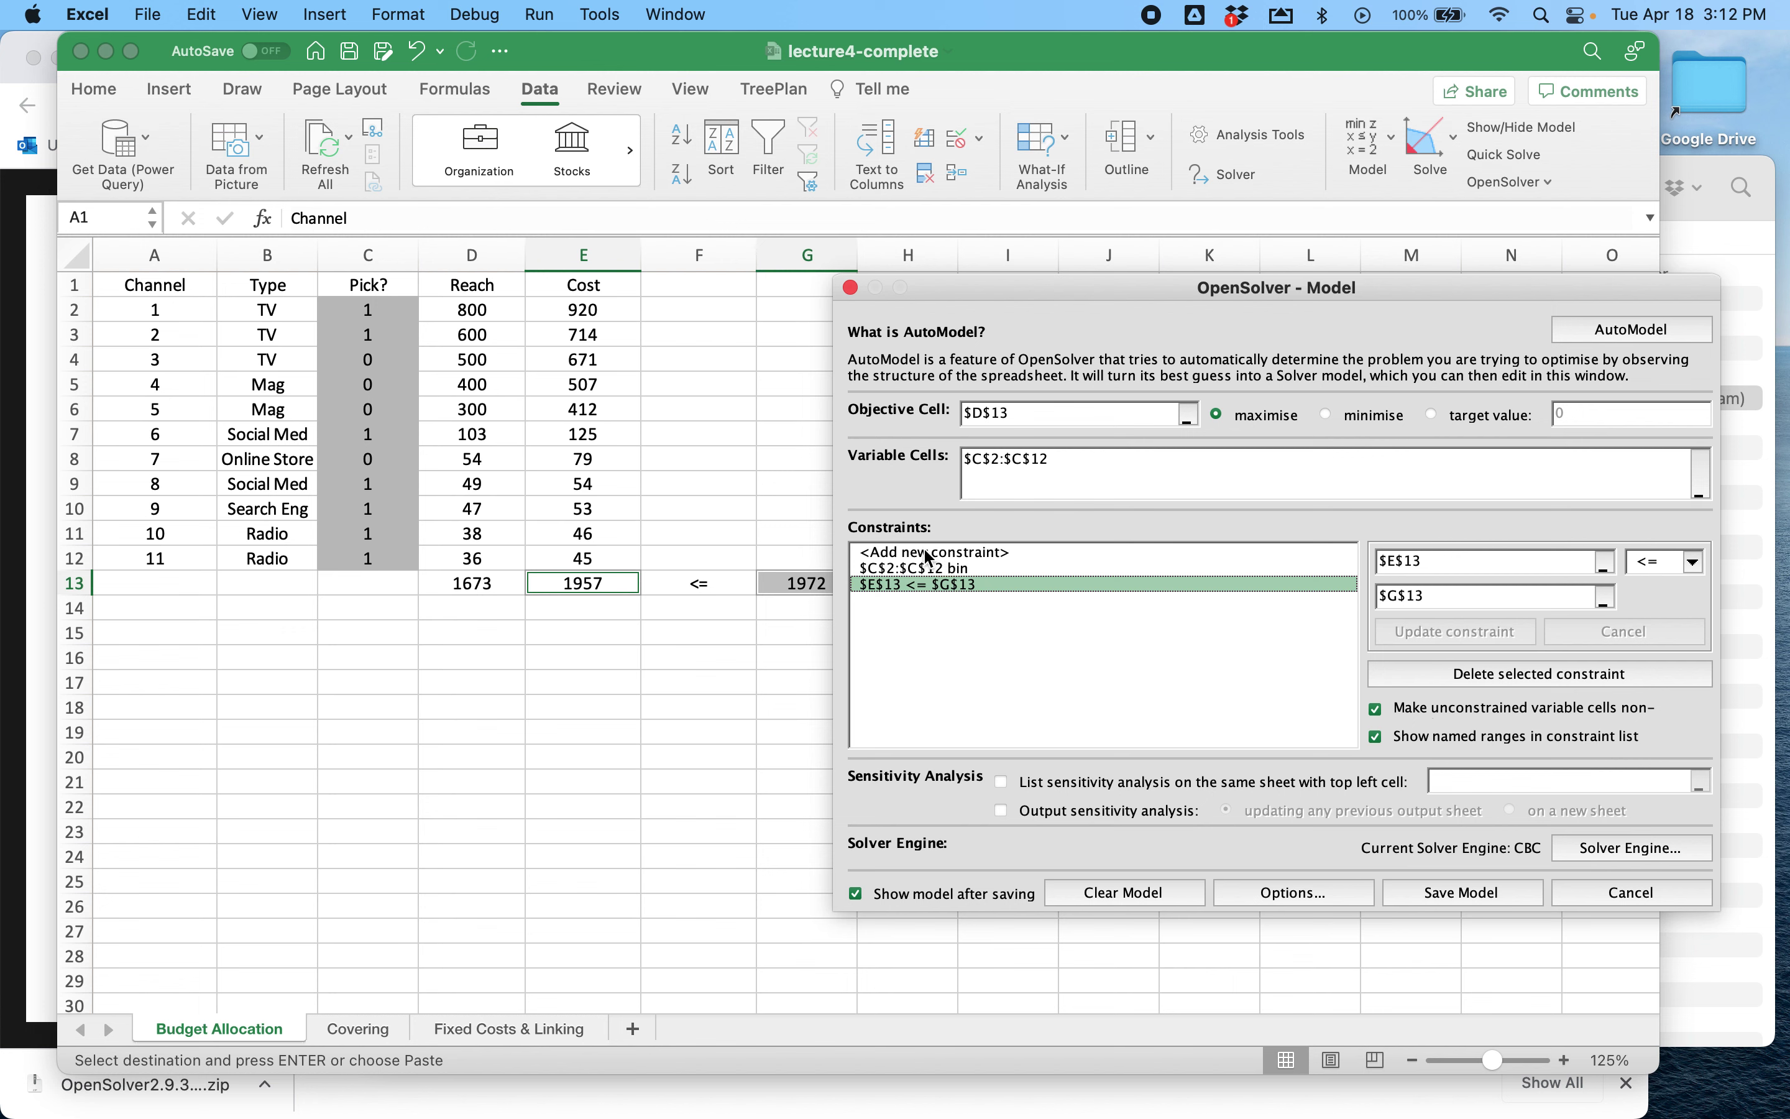
pyautogui.click(971, 555)
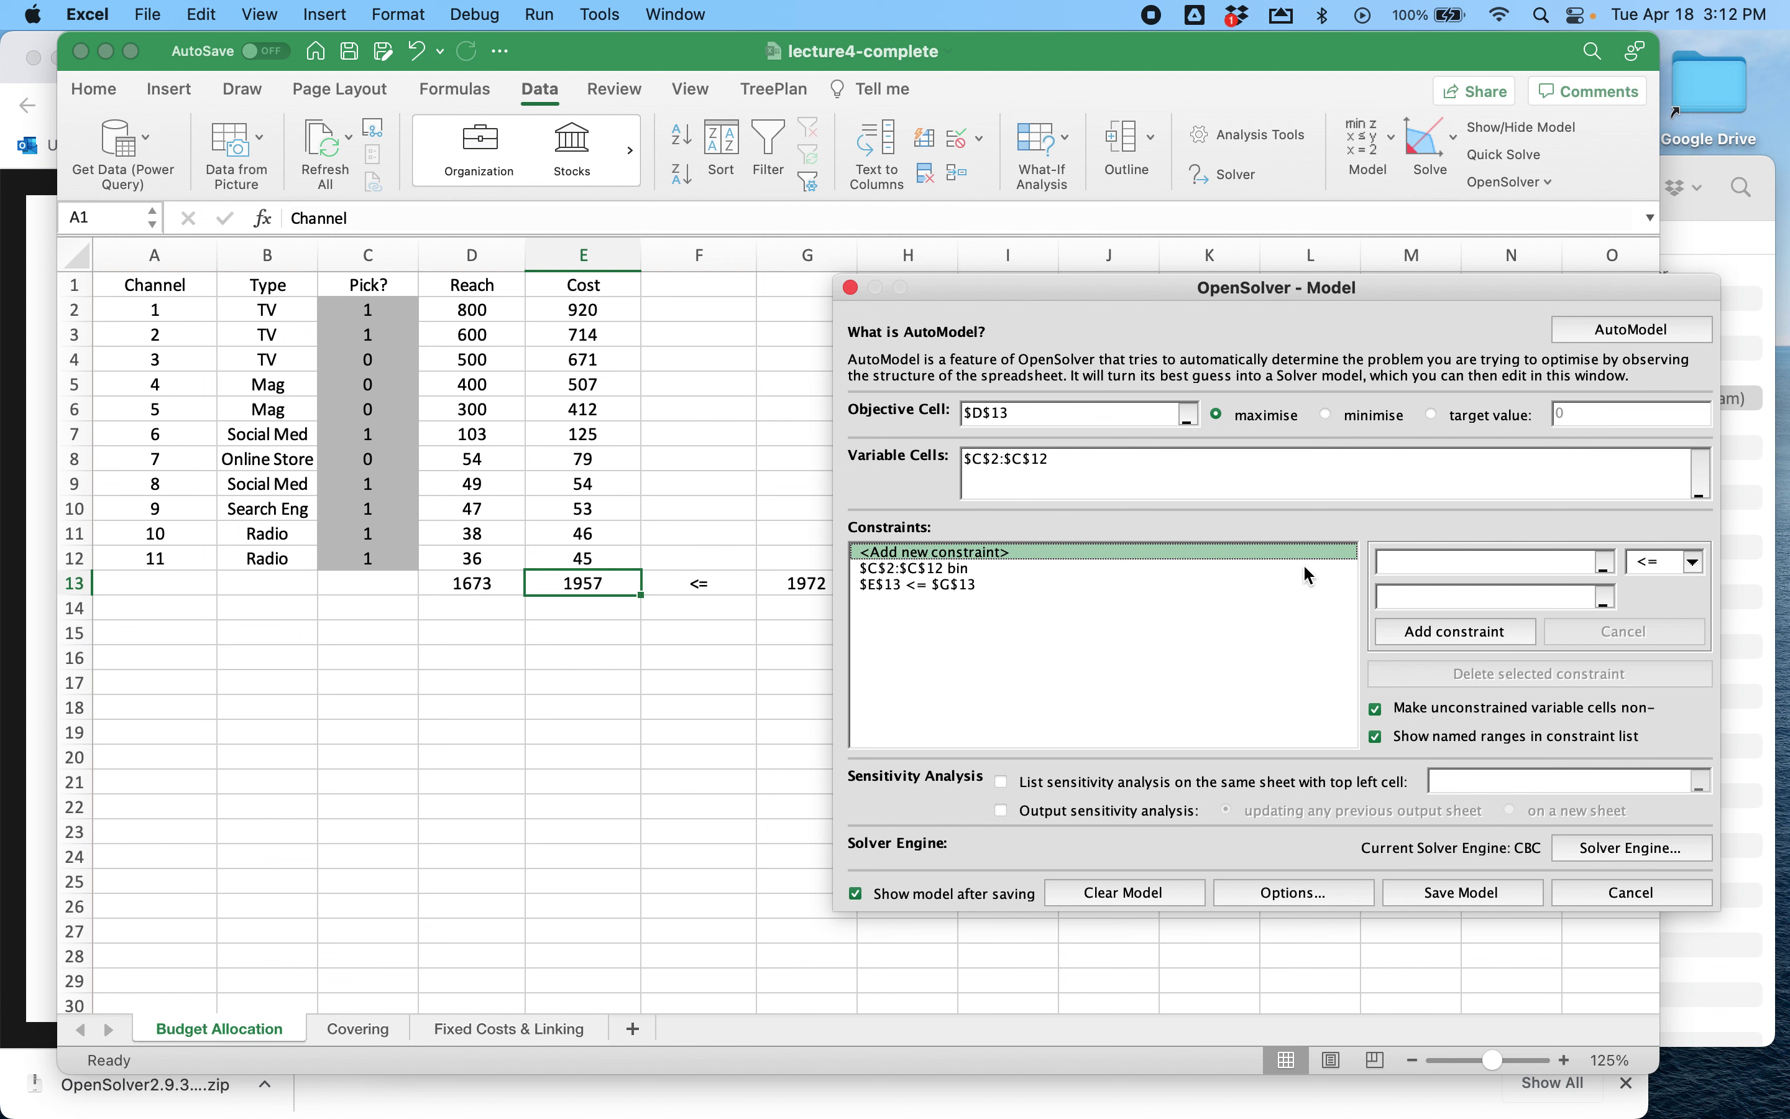
pyautogui.click(1448, 564)
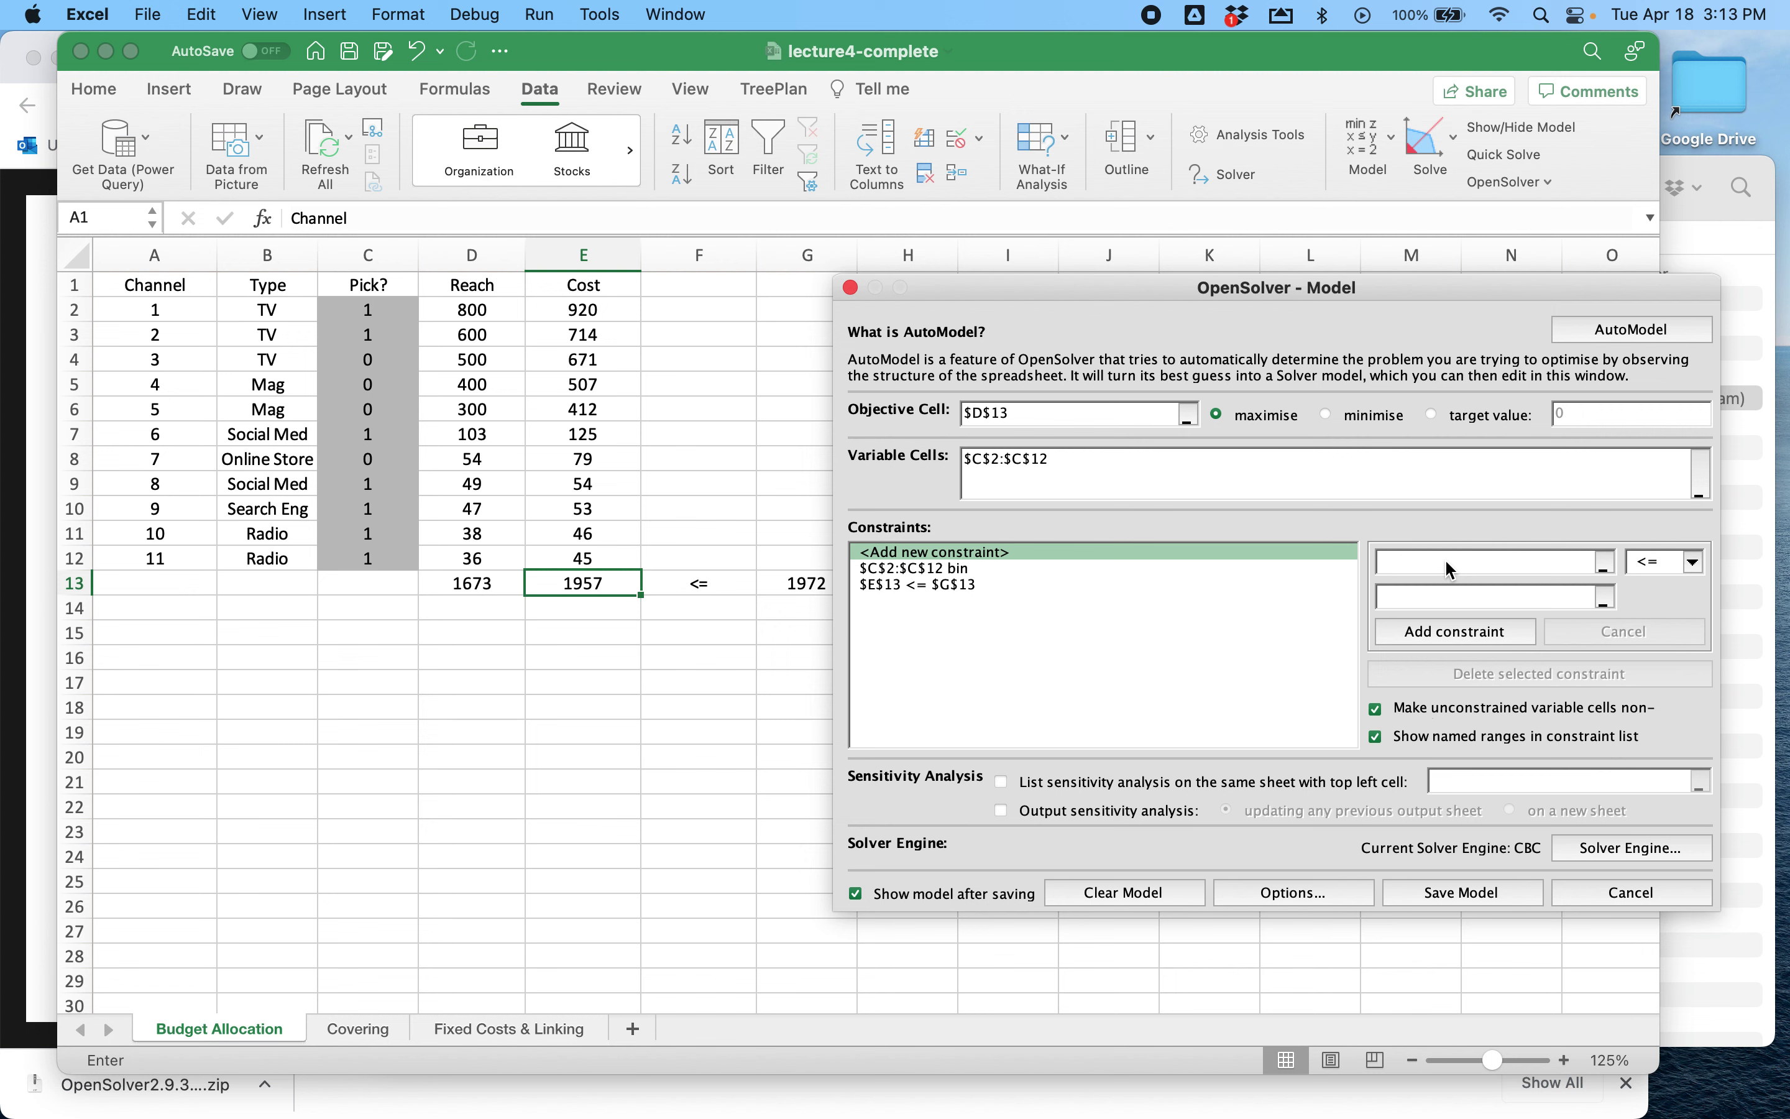
pyautogui.click(504, 583)
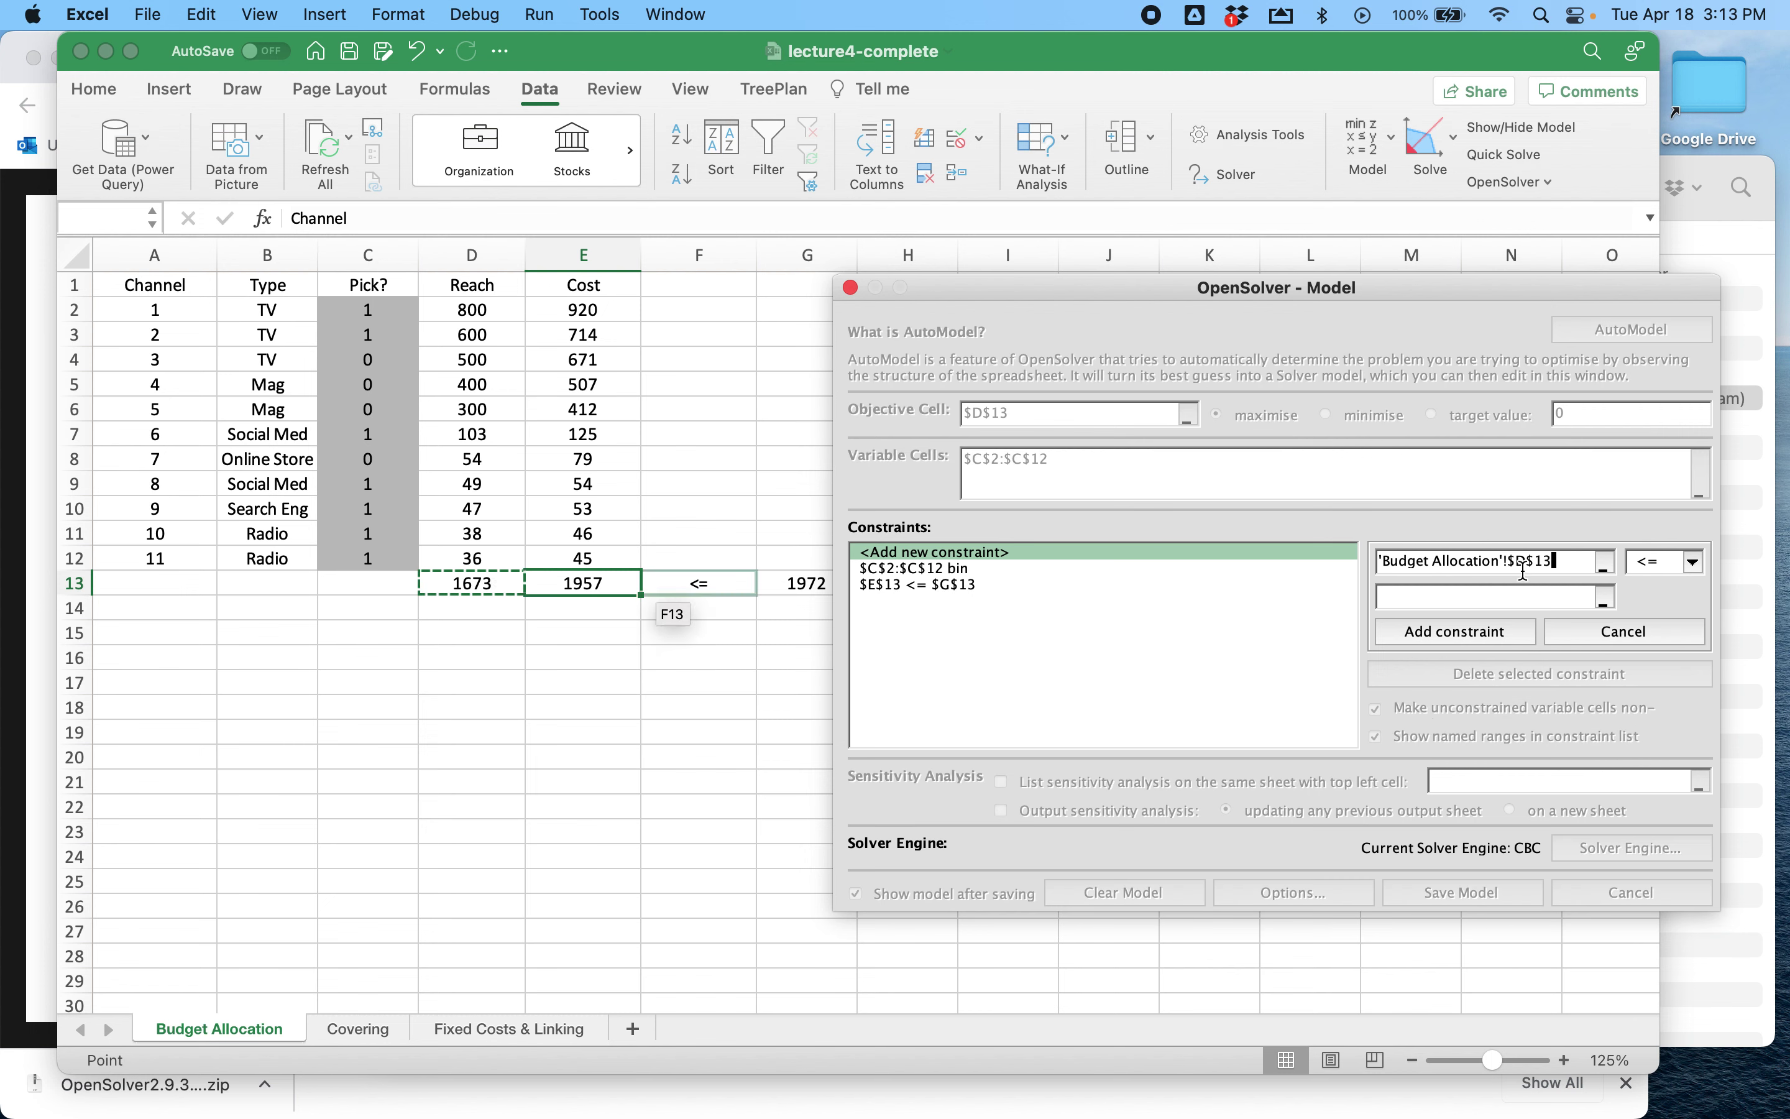
pyautogui.click(1693, 563)
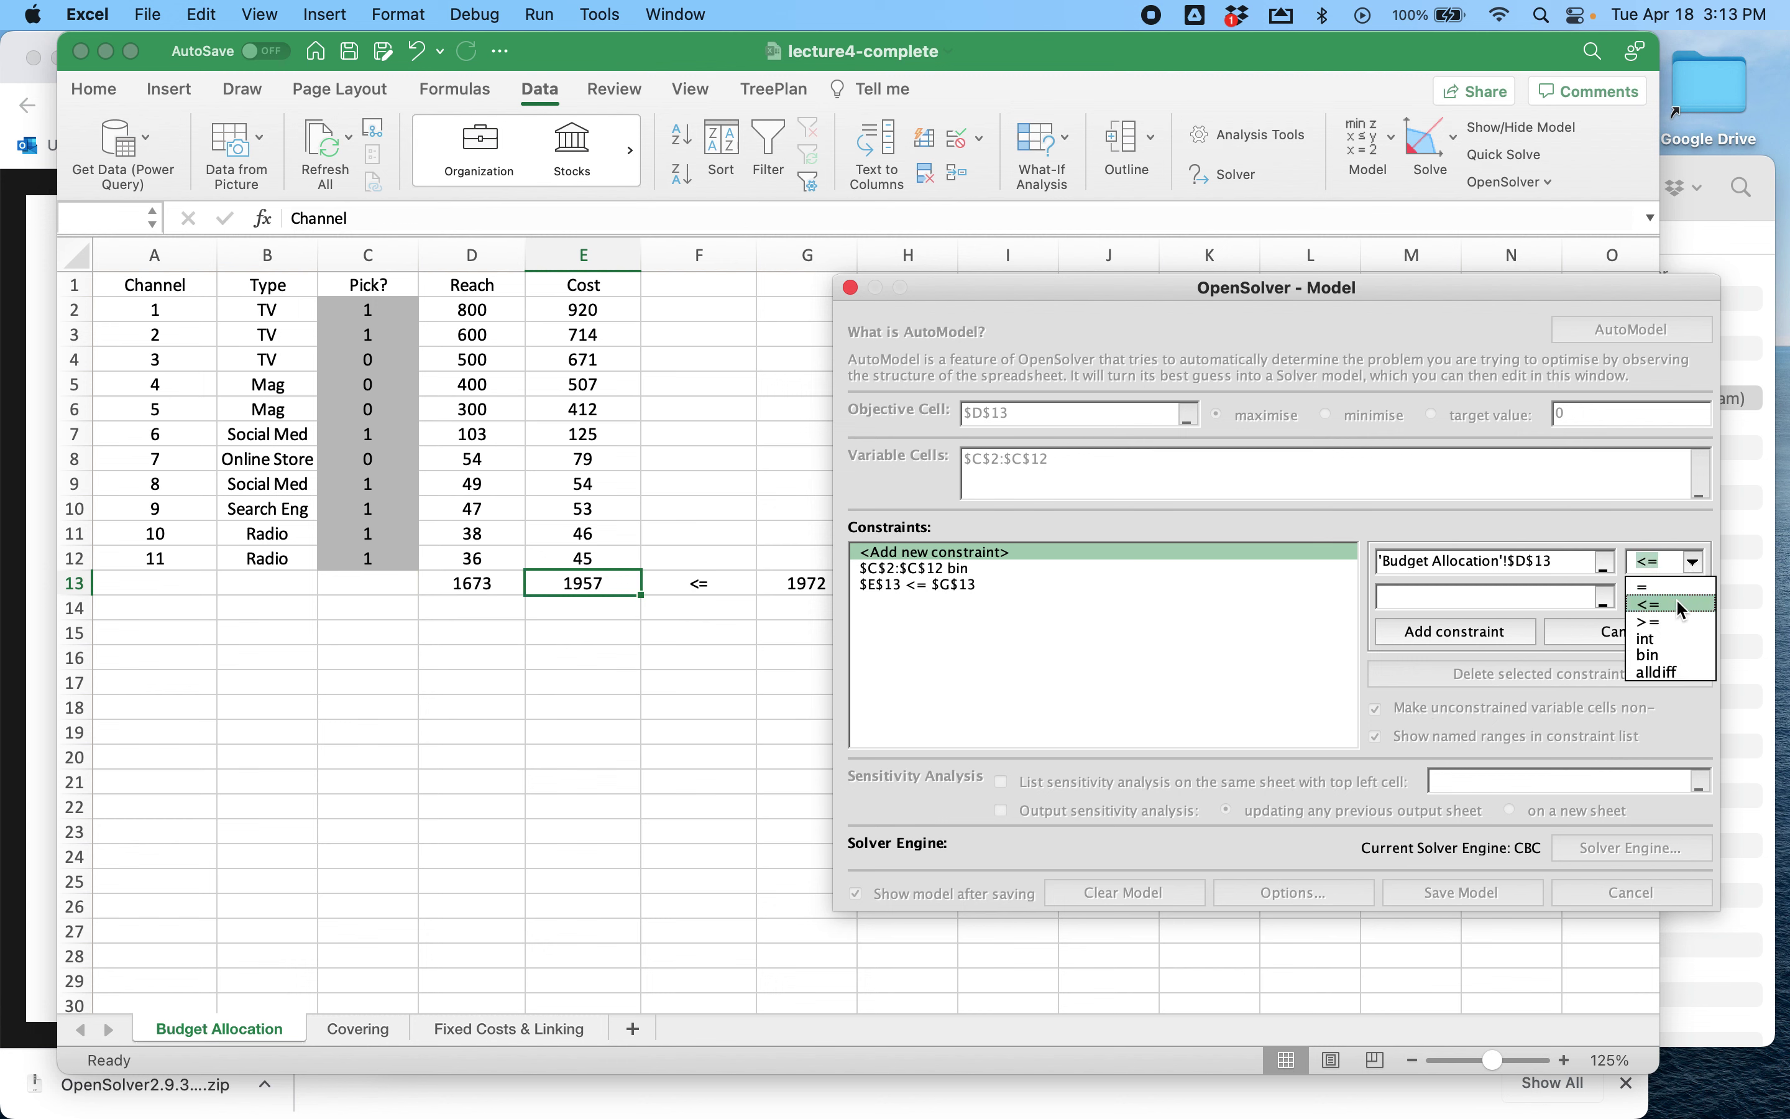
pyautogui.click(1679, 622)
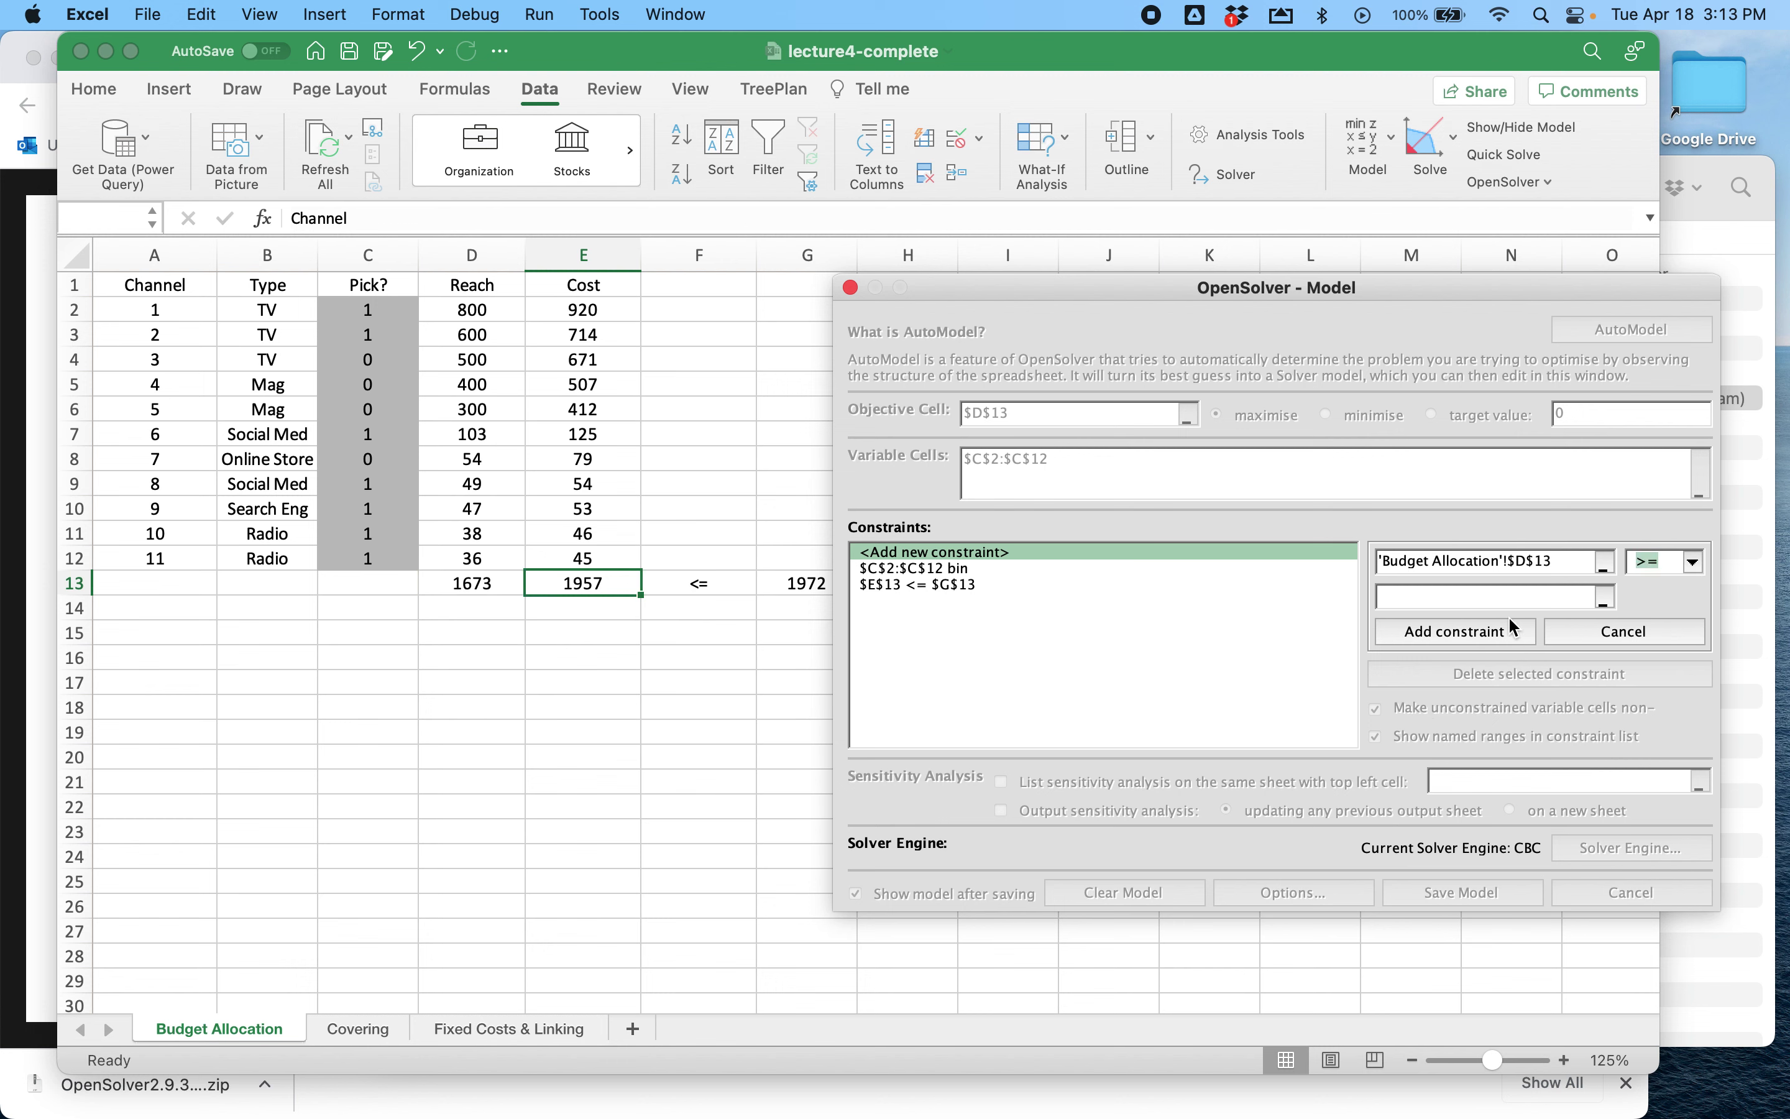
pyautogui.click(1504, 598)
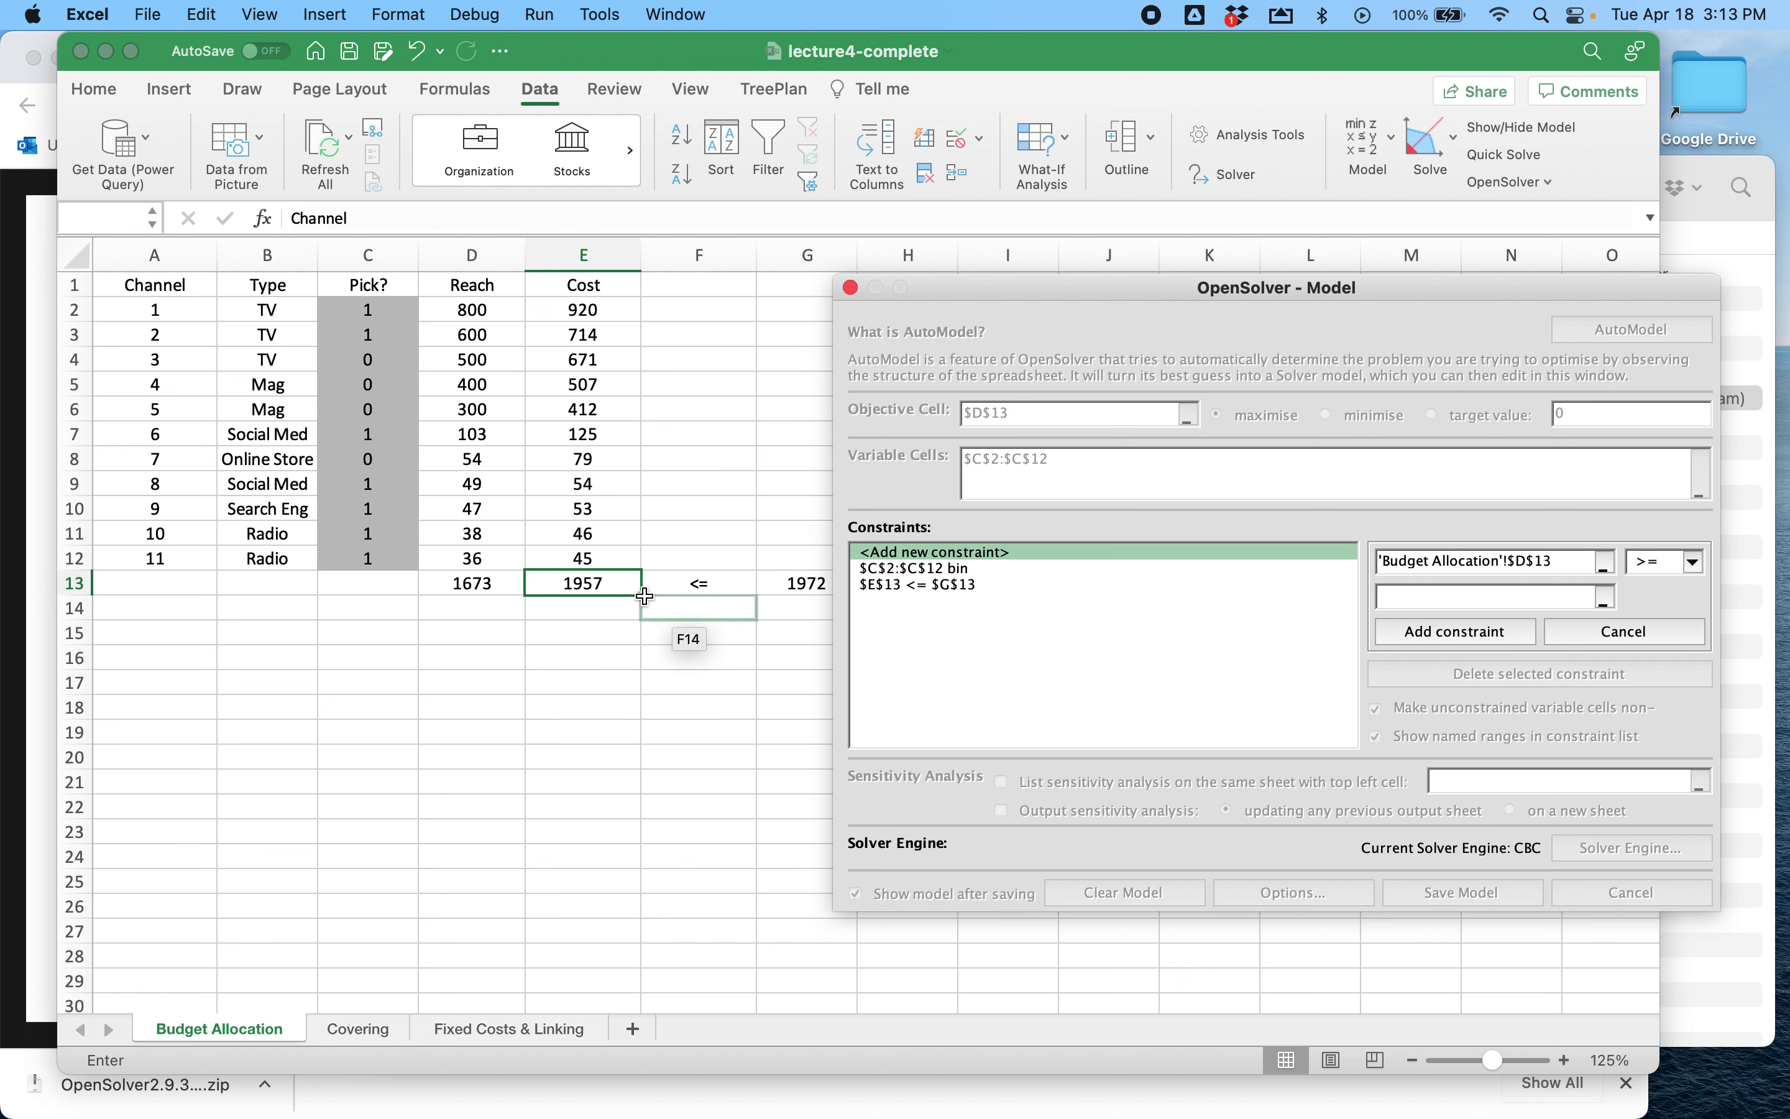
pyautogui.click(616, 320)
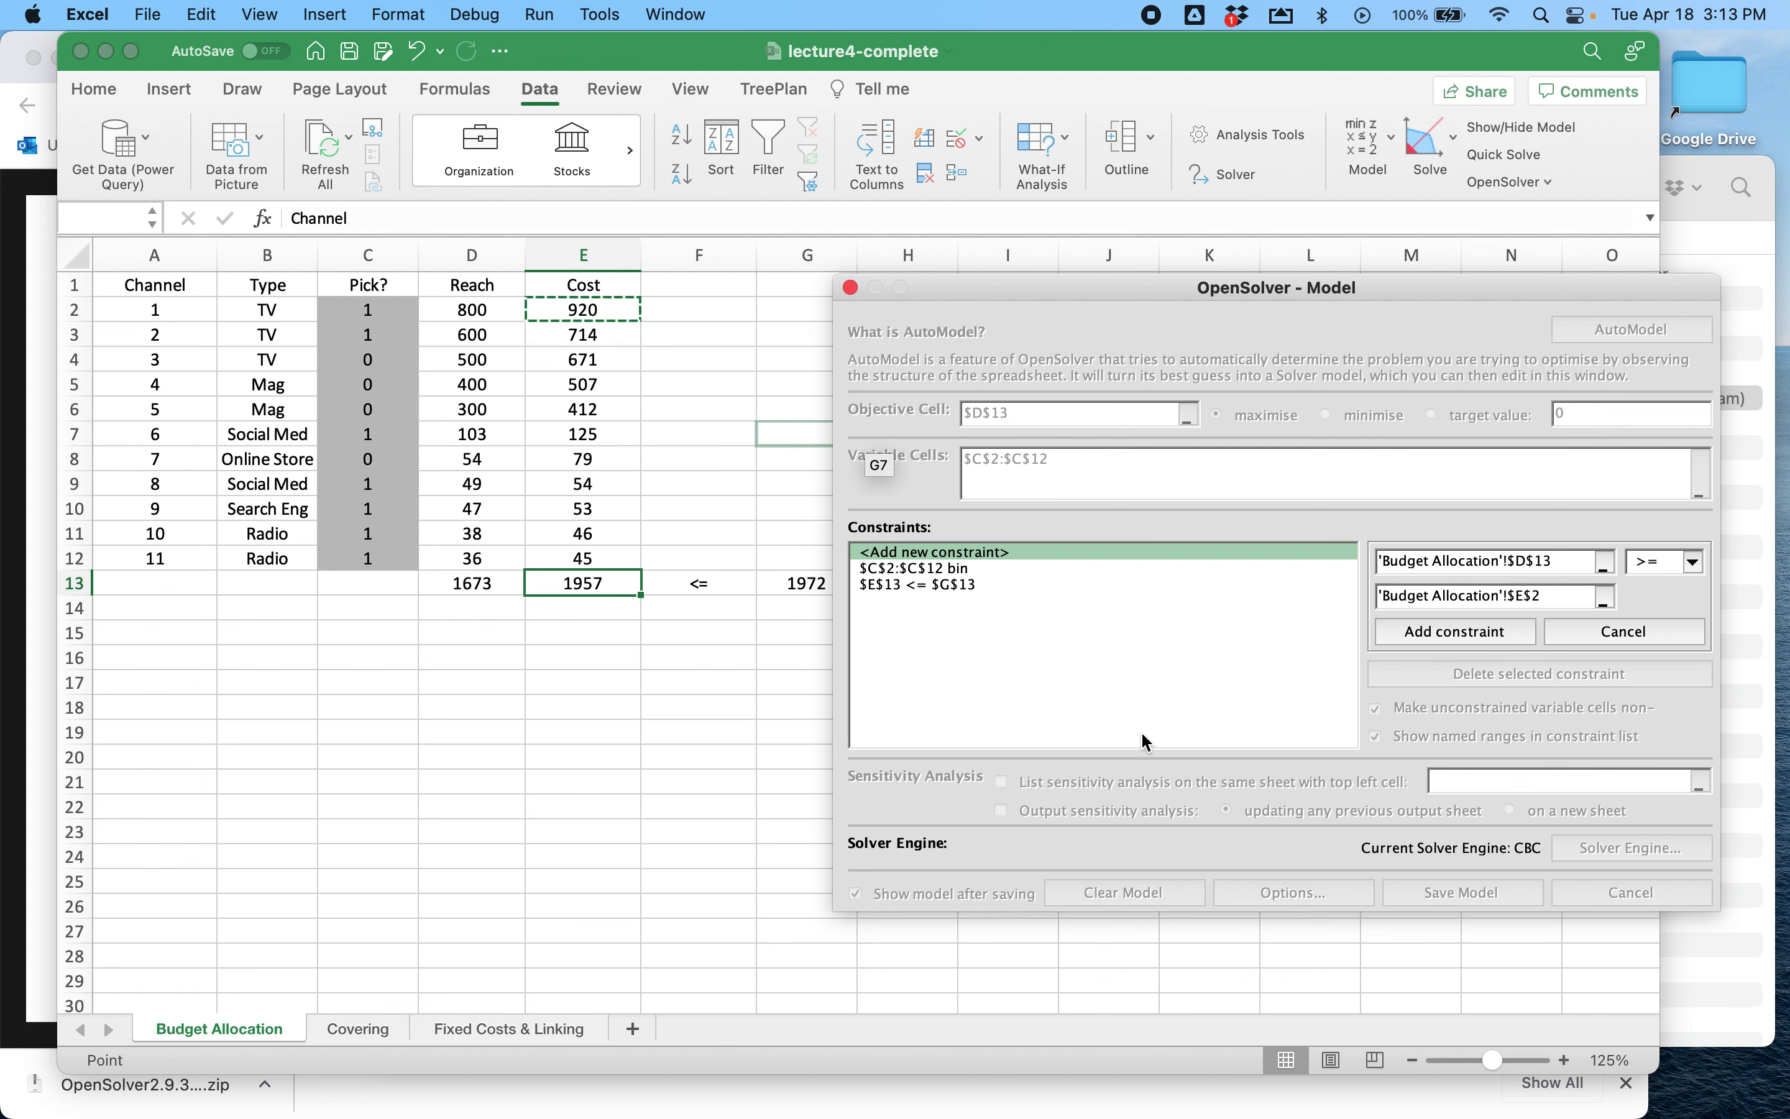
pyautogui.click(1467, 628)
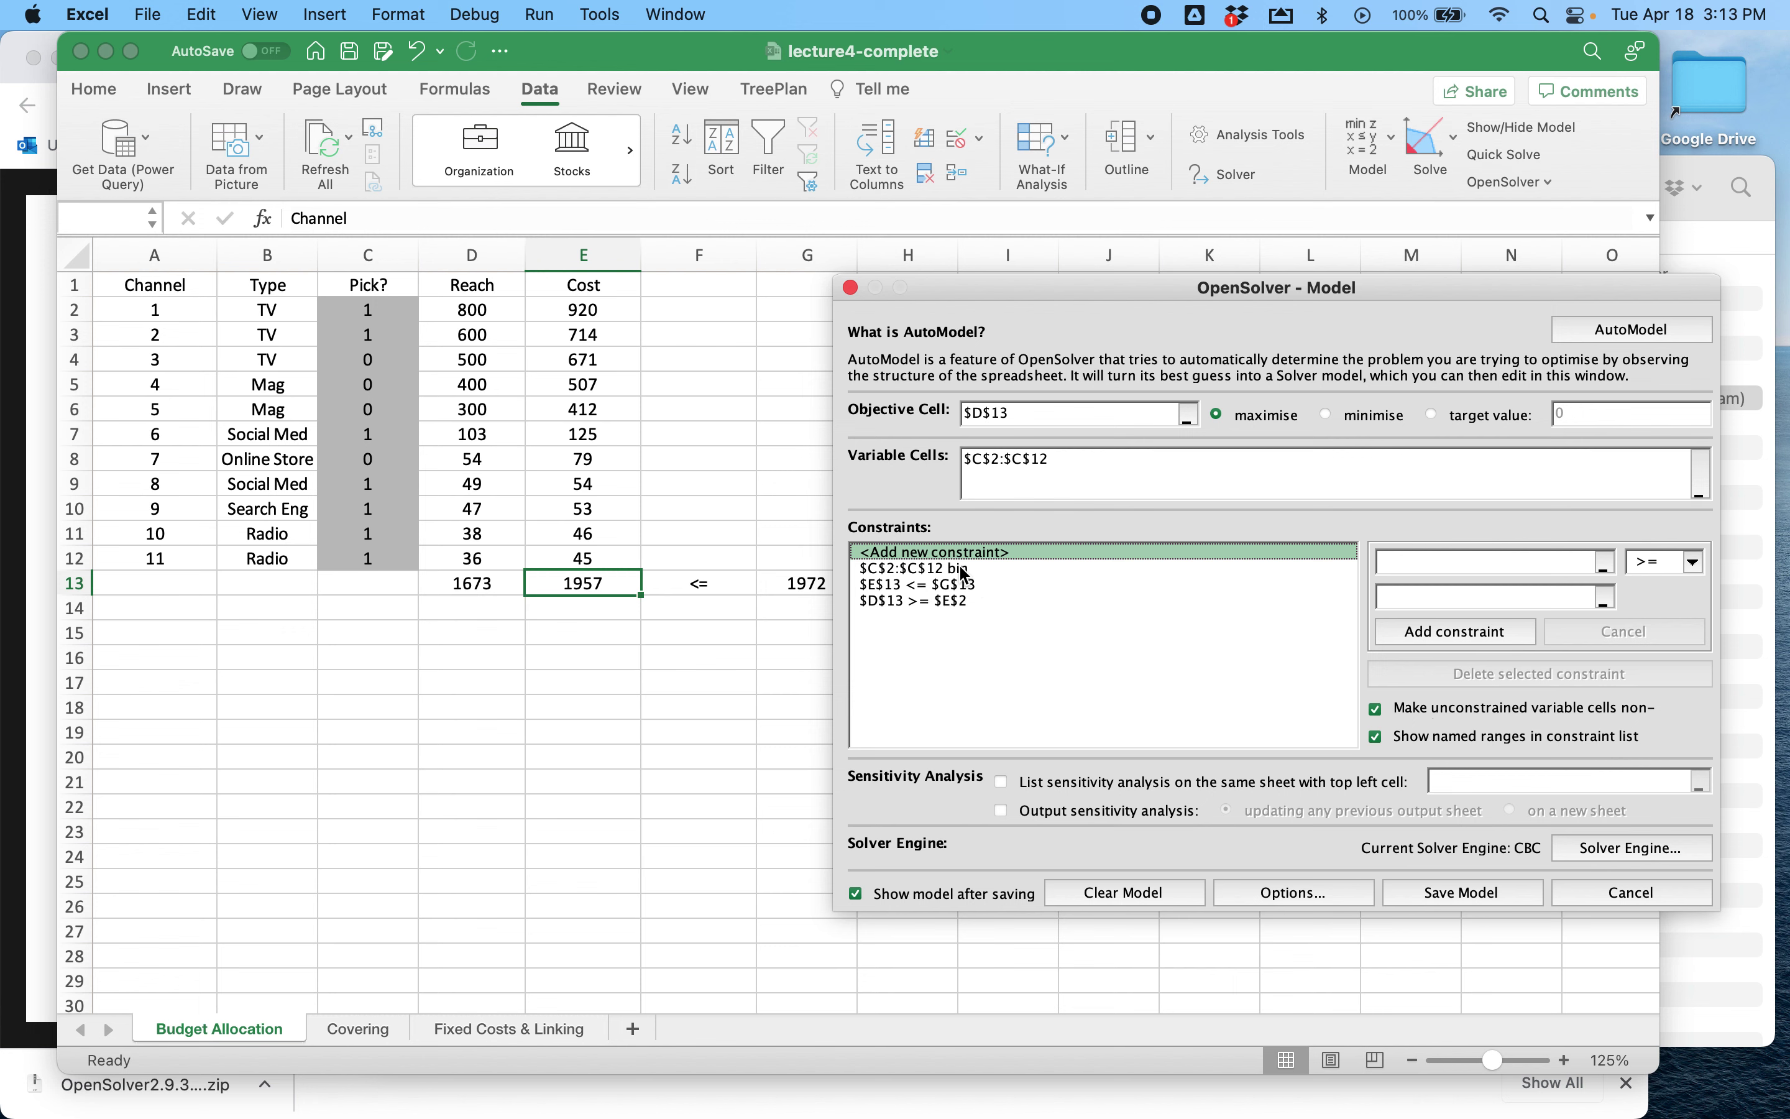
pyautogui.click(1694, 563)
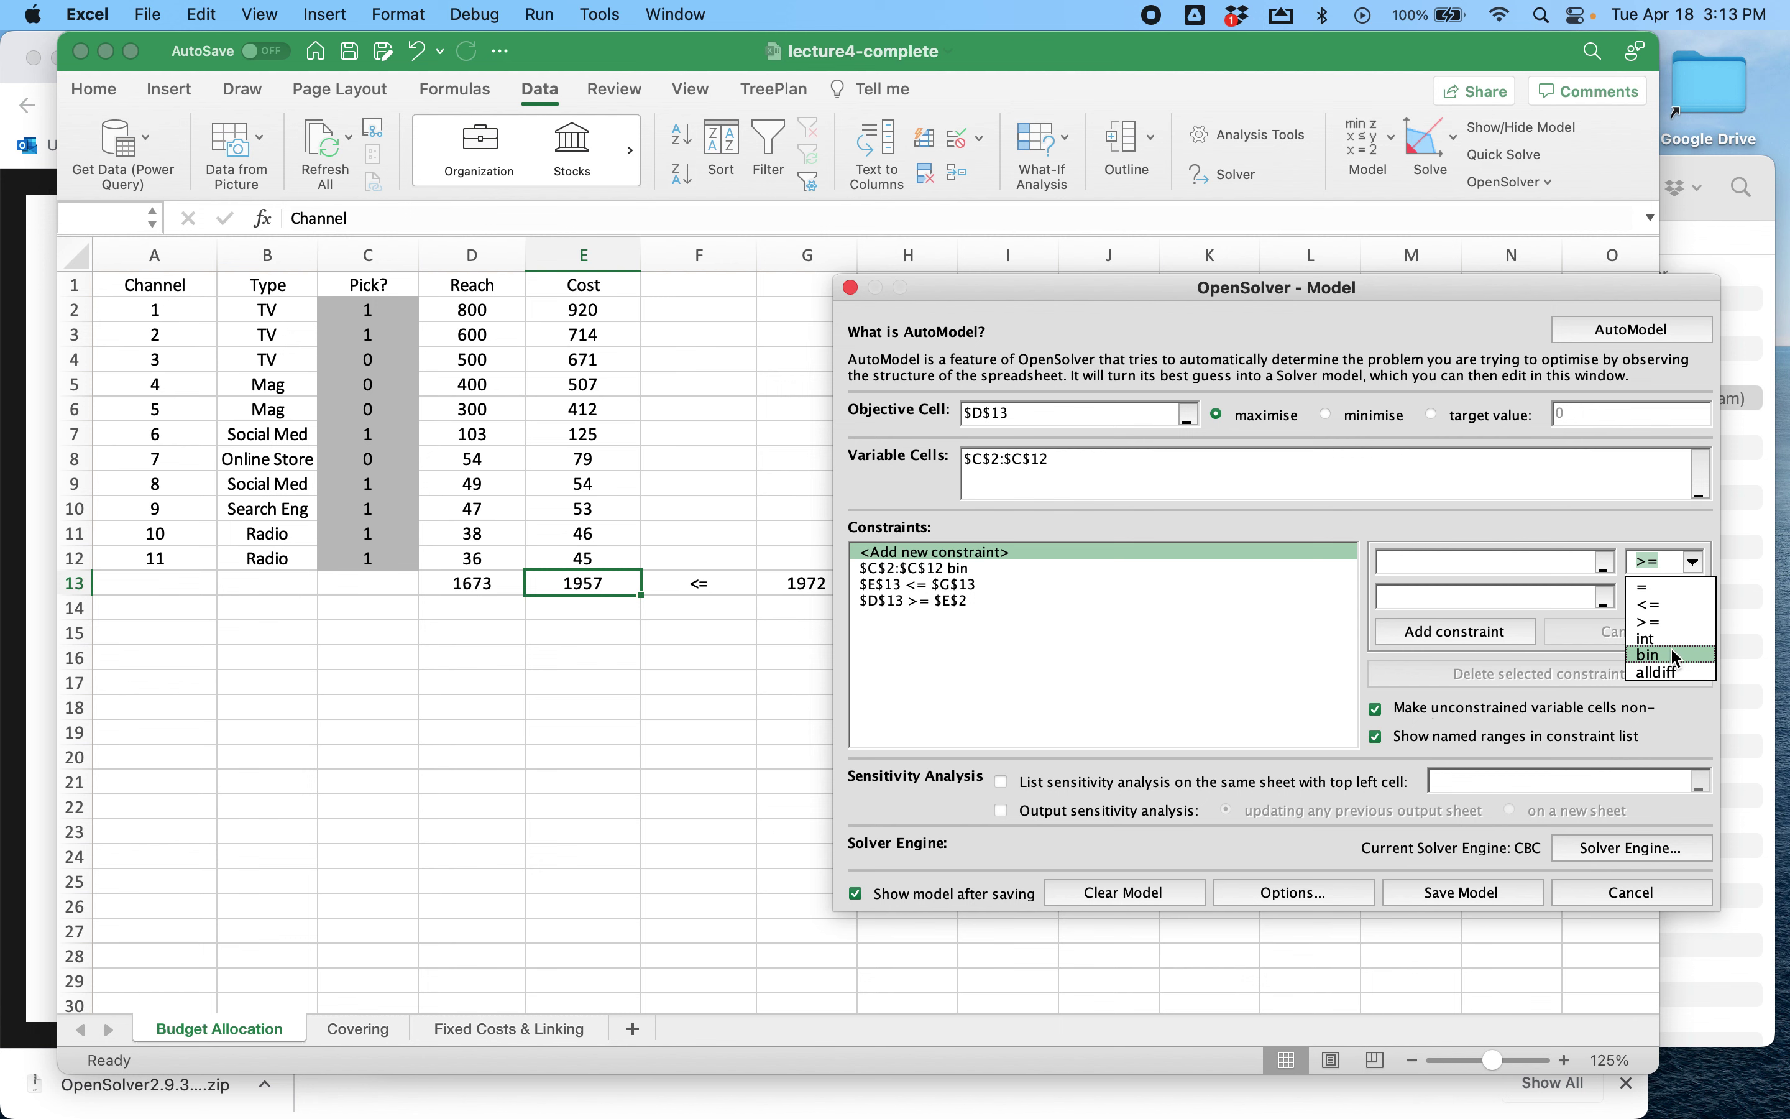
pyautogui.click(1503, 513)
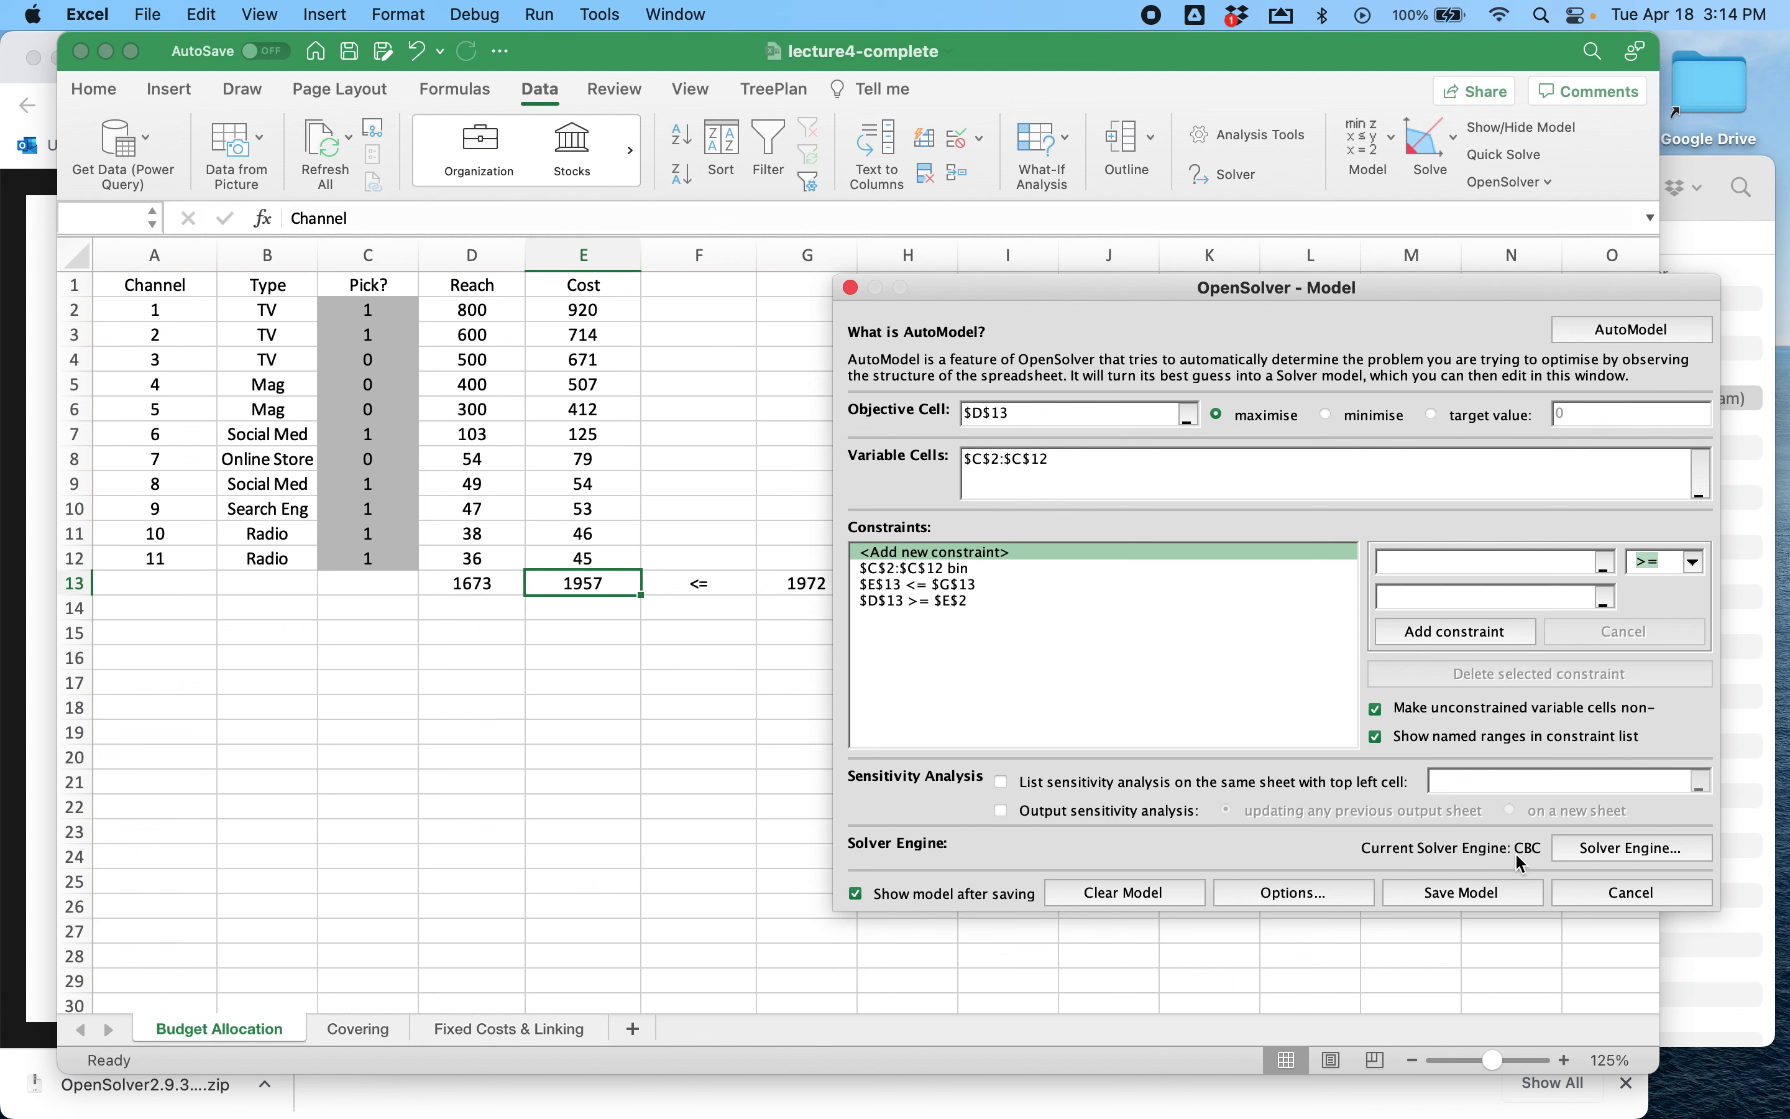
# Try to set the solver engine to COIN-OR CBC (Linear solver), dismissing the run-time error, and close the solver chooser
pyautogui.click(1594, 851)
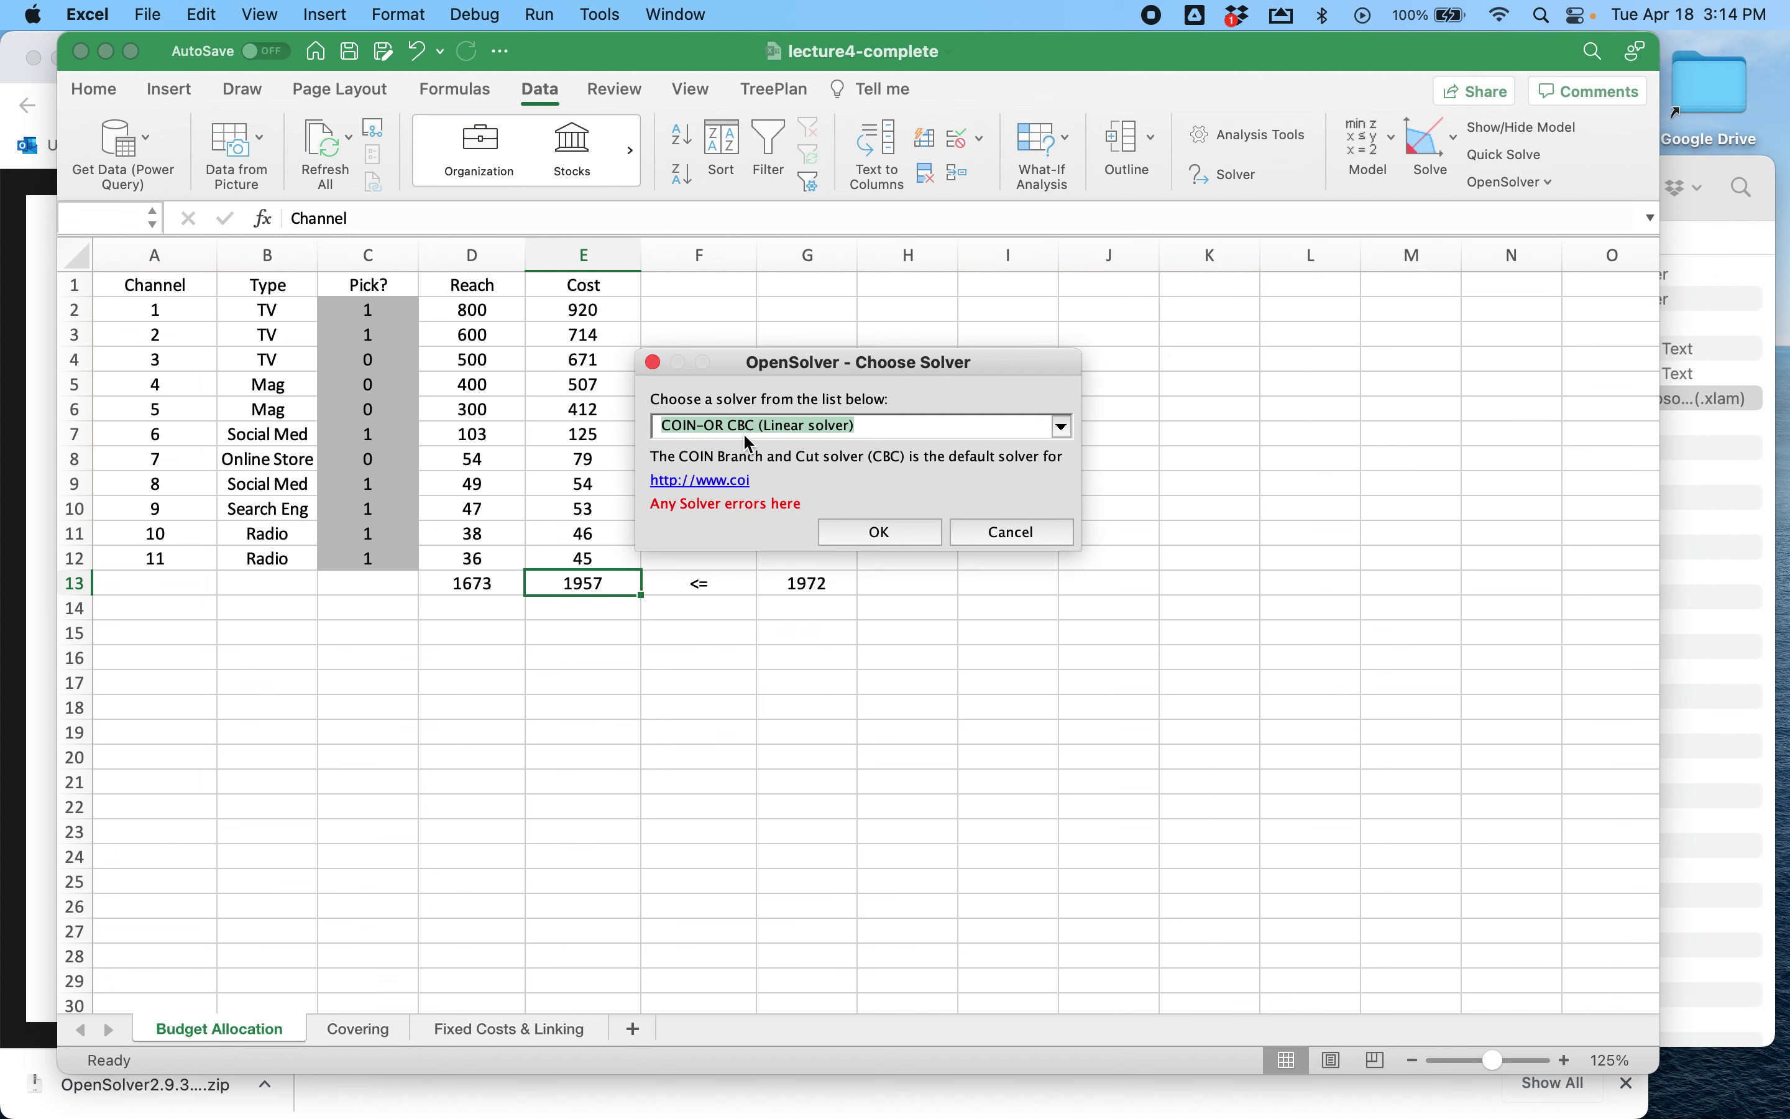
pyautogui.click(1063, 427)
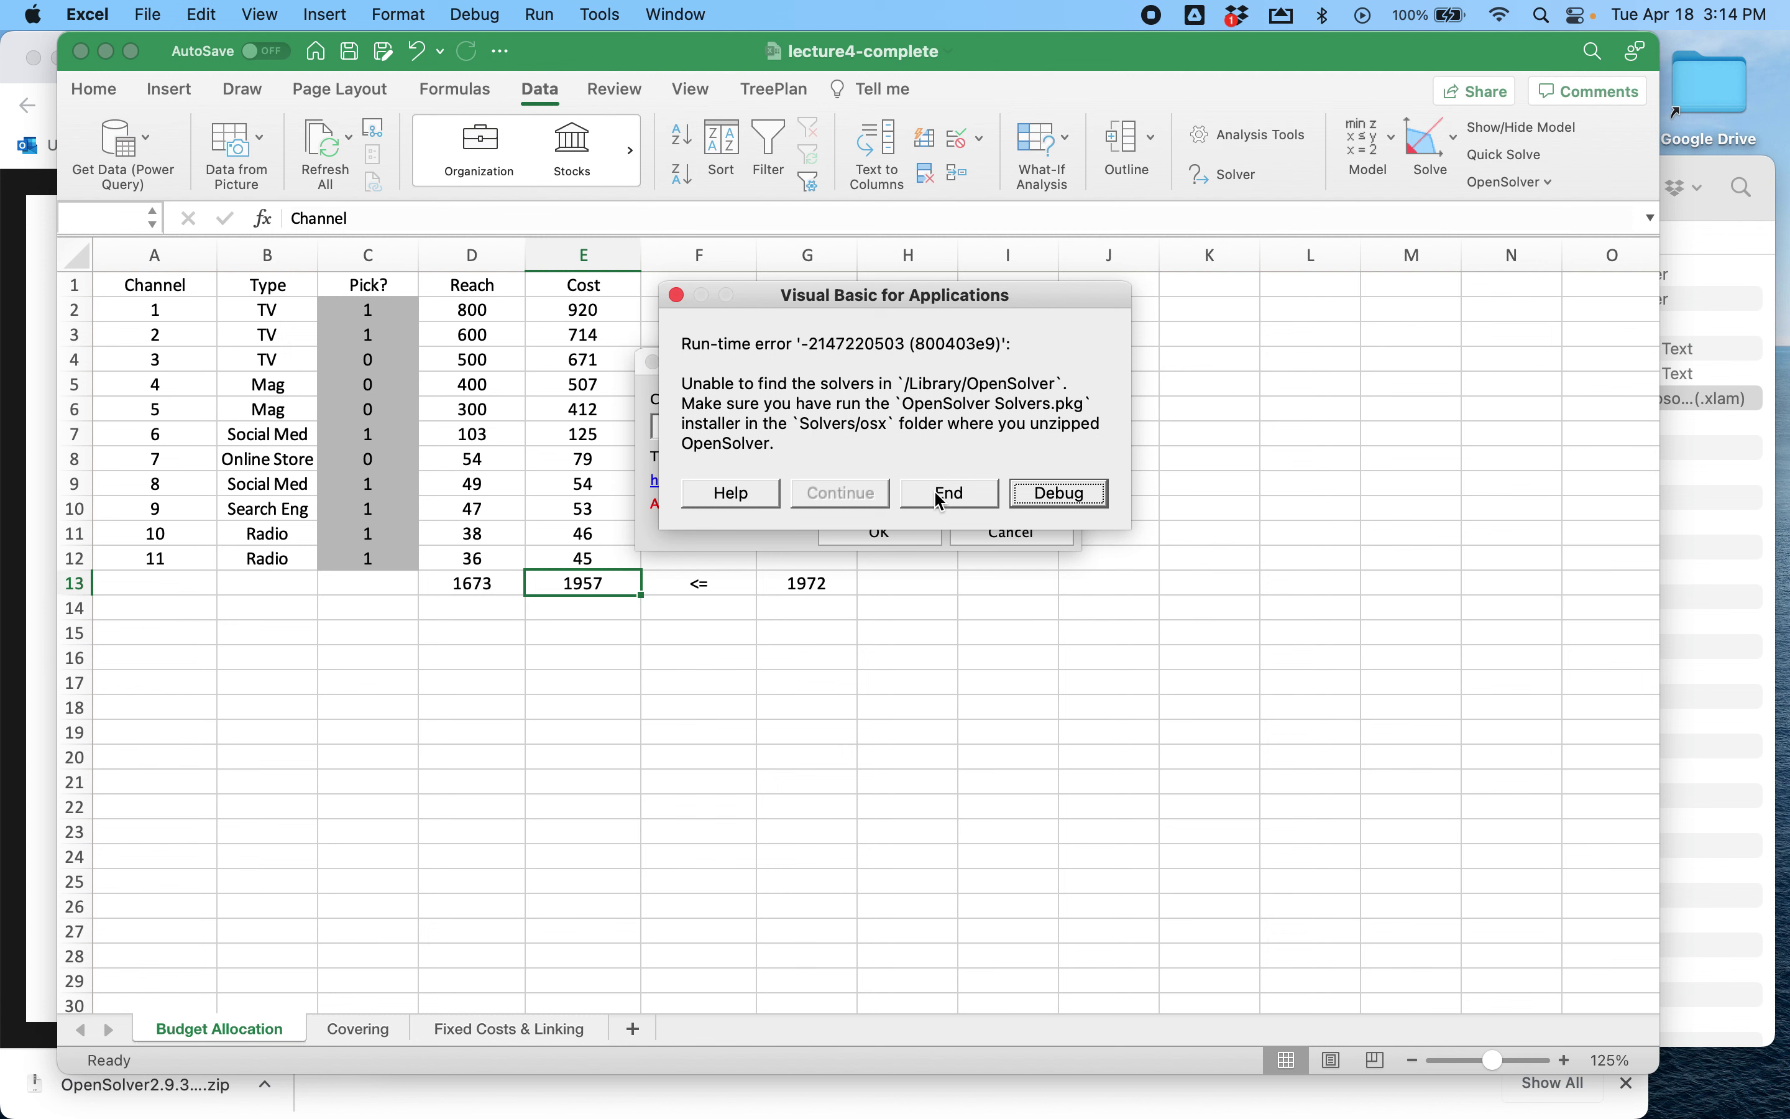
pyautogui.click(977, 496)
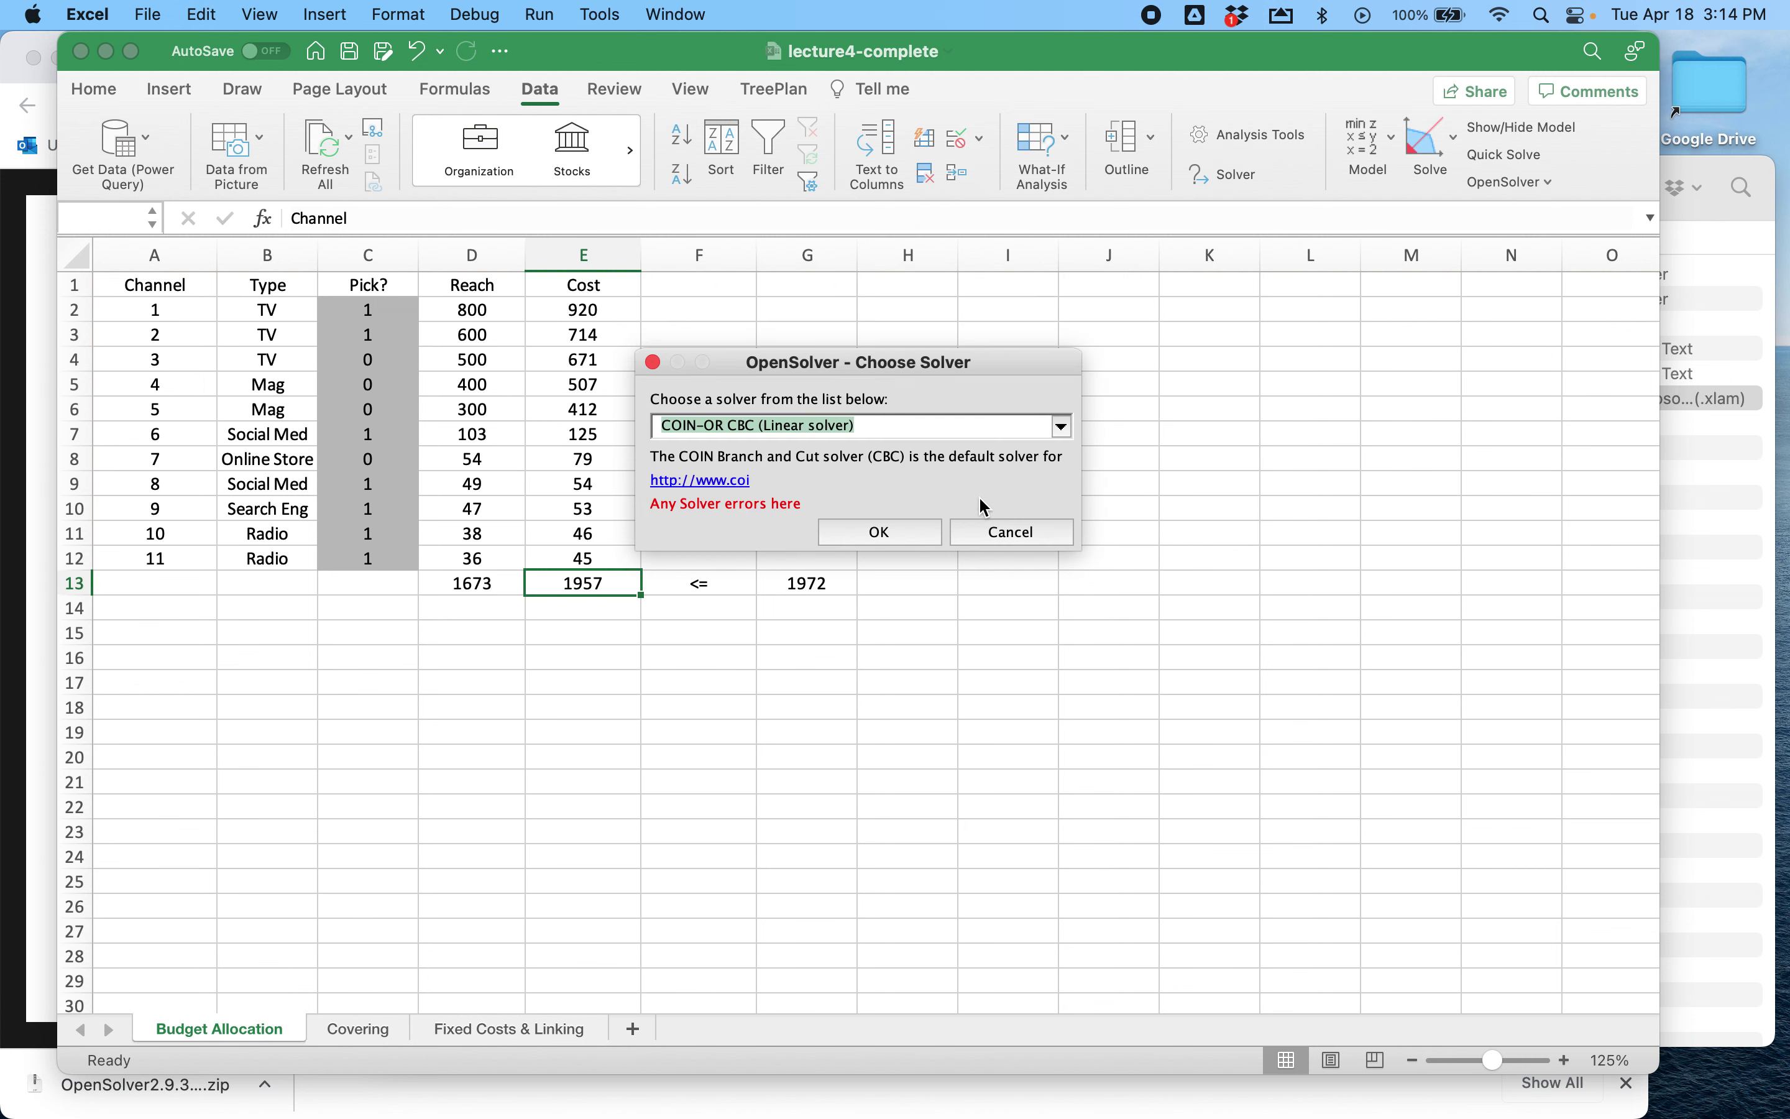
pyautogui.click(1063, 427)
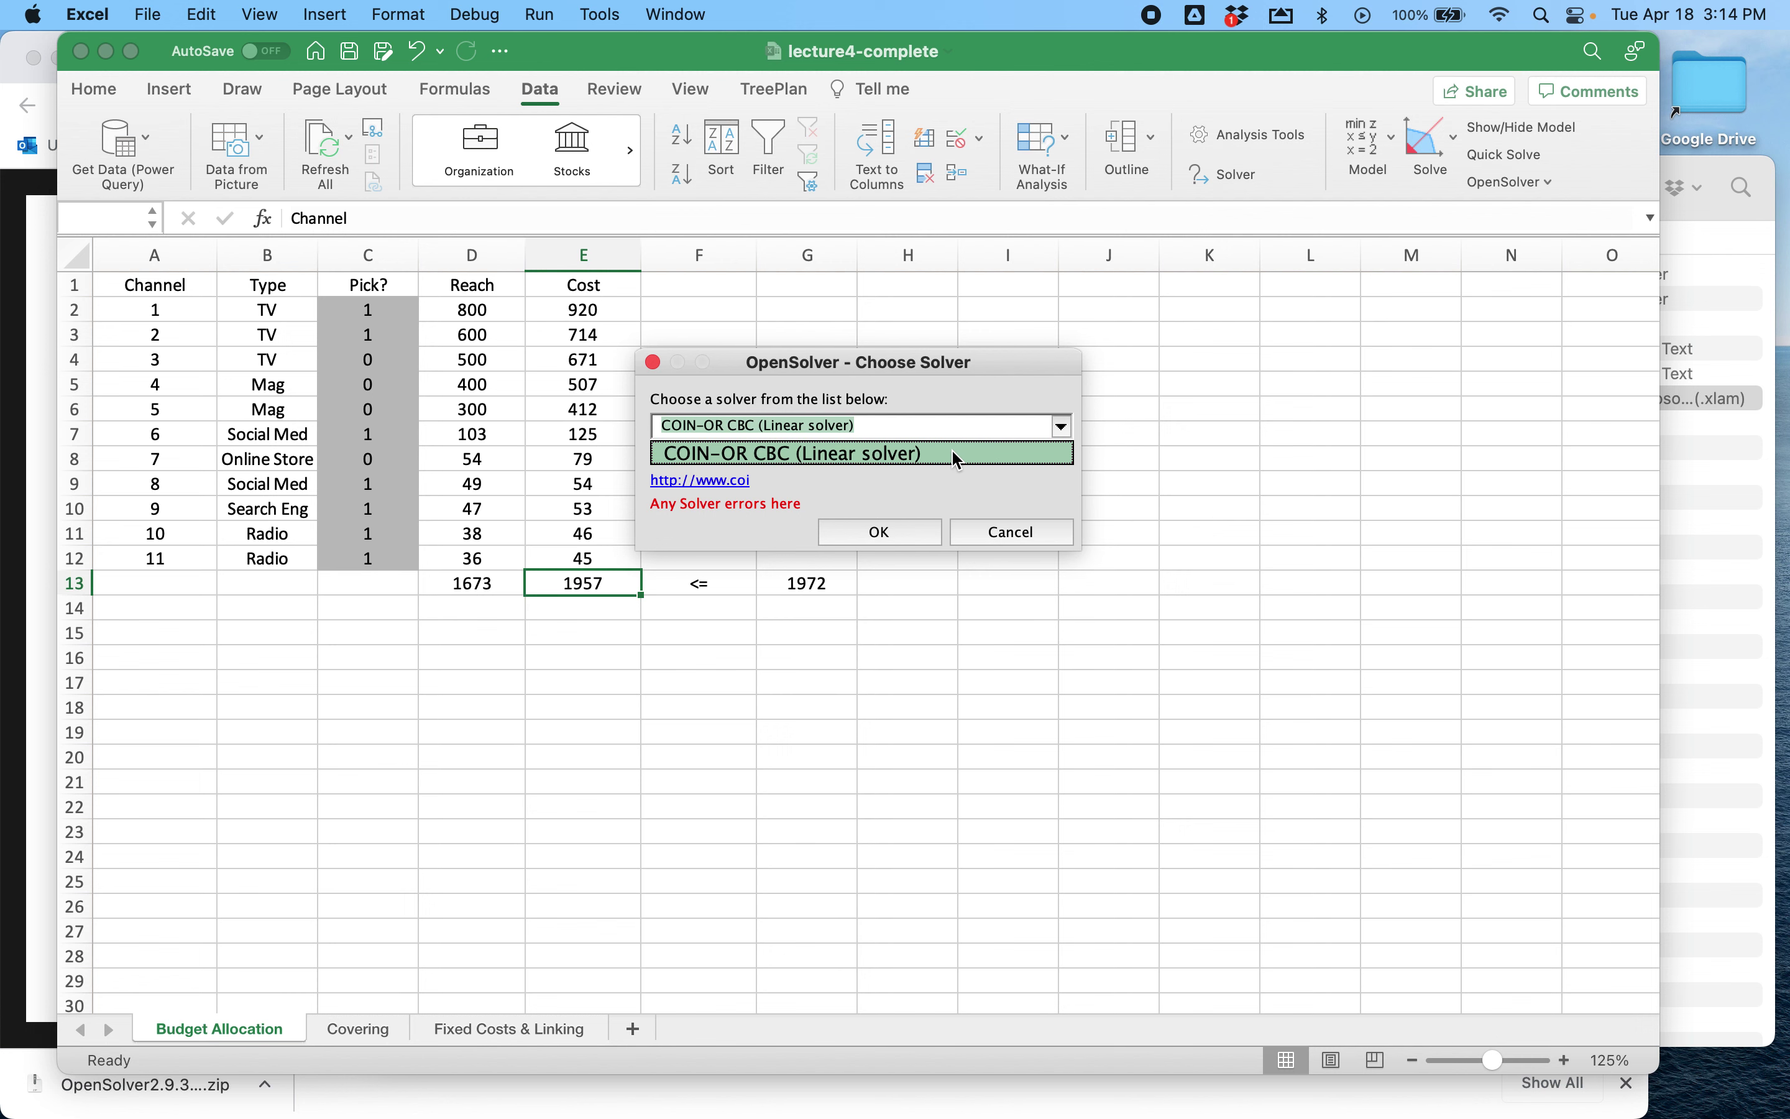
pyautogui.click(888, 453)
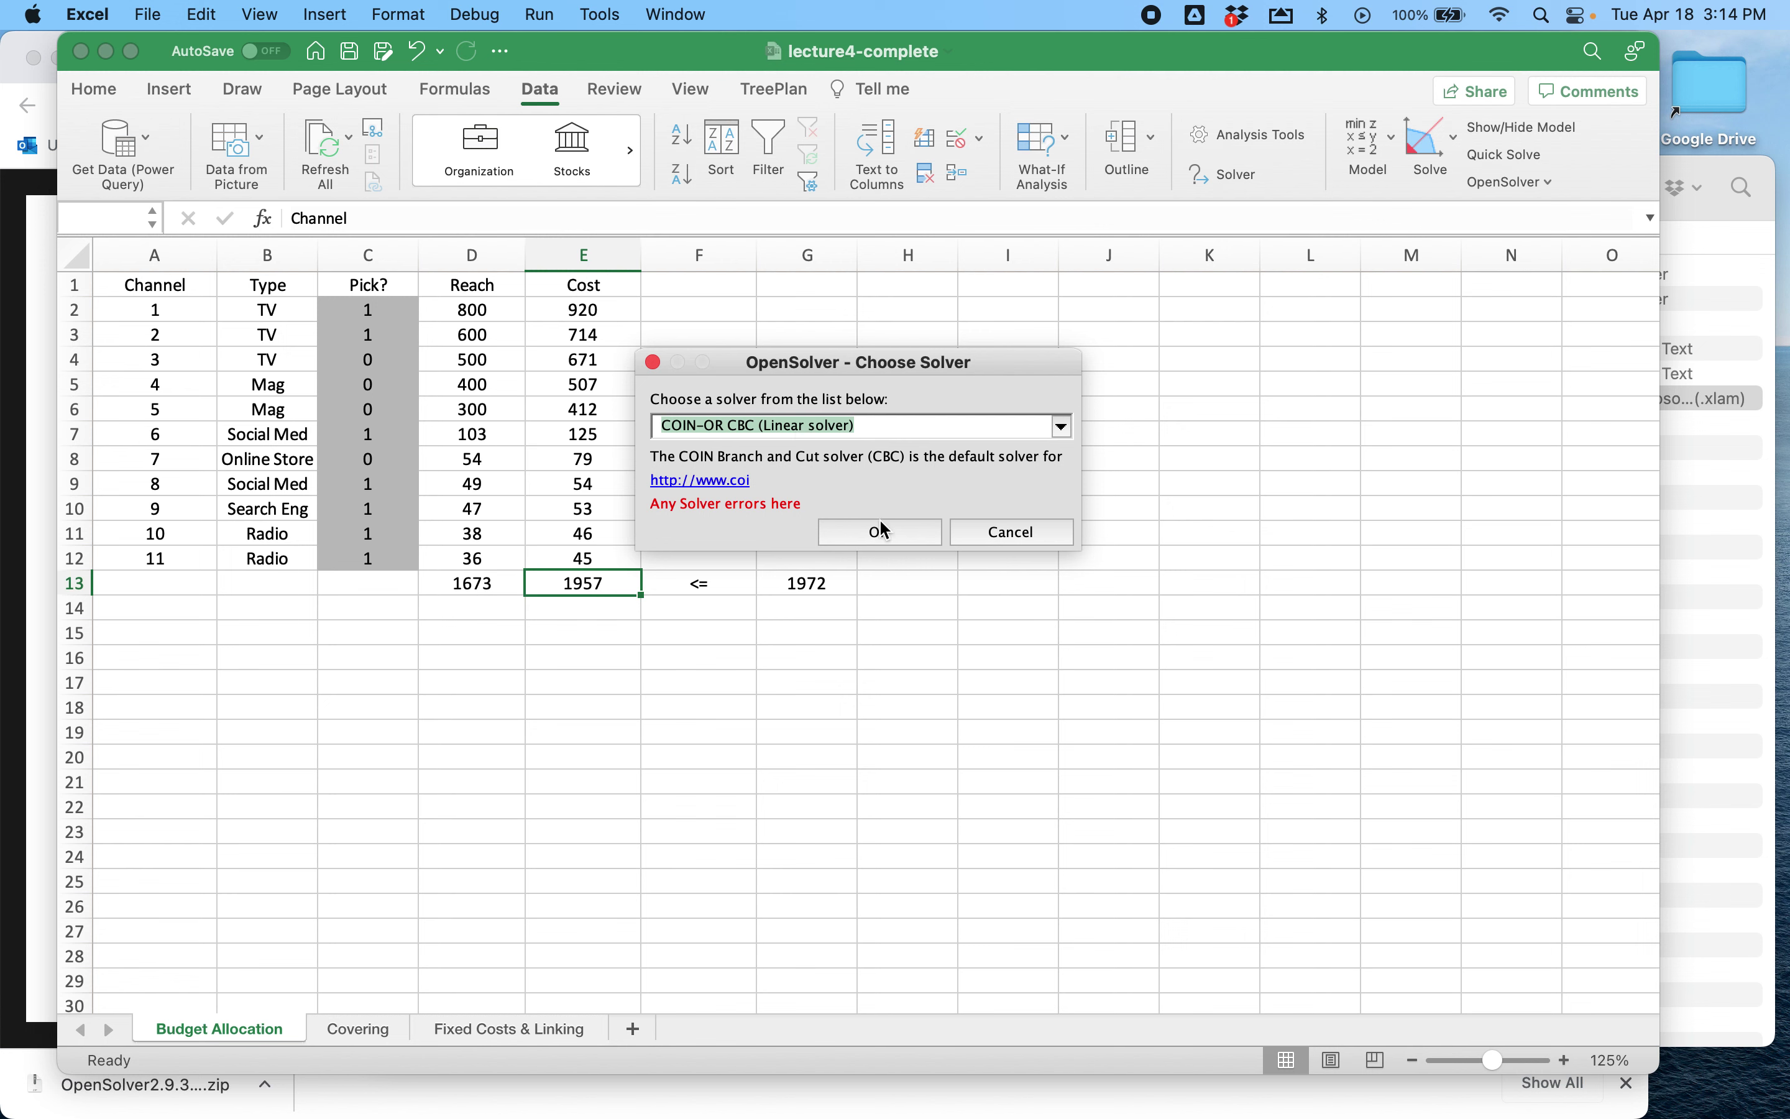
pyautogui.click(890, 536)
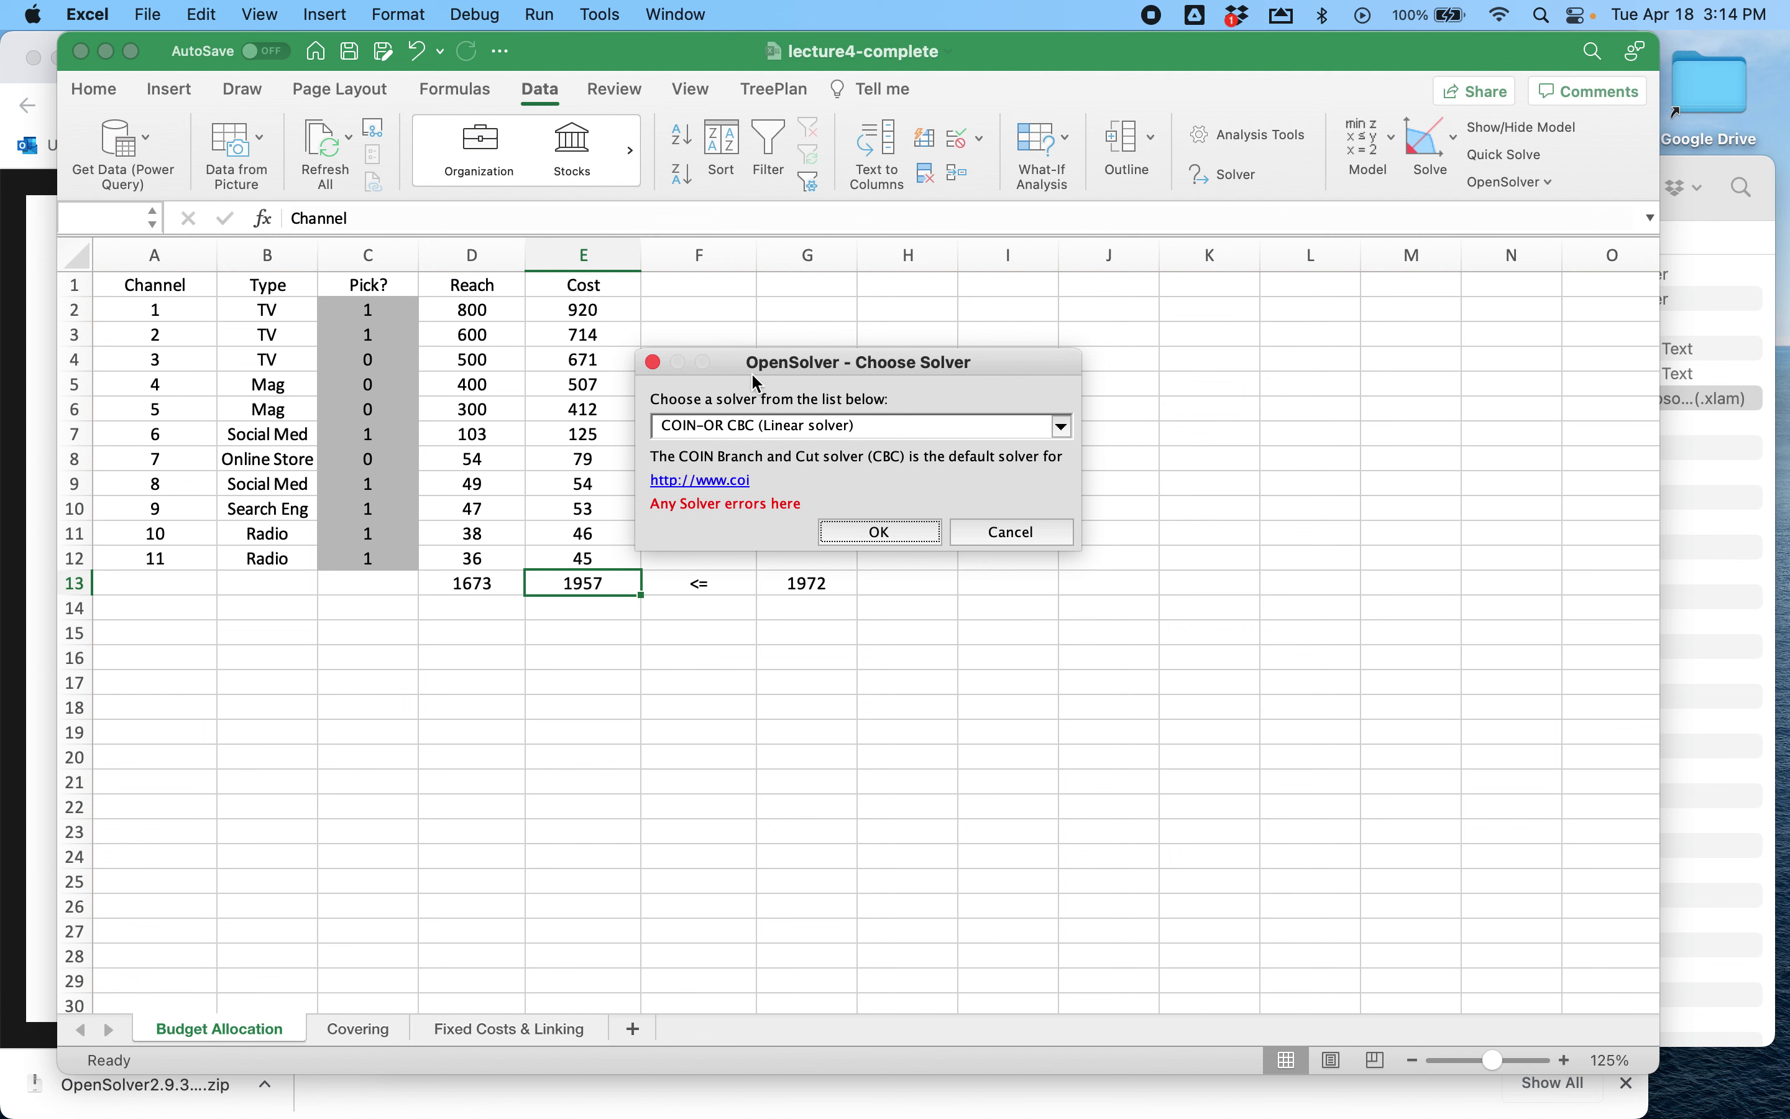
pyautogui.moveTo(729, 368); pyautogui.dragTo(970, 463)
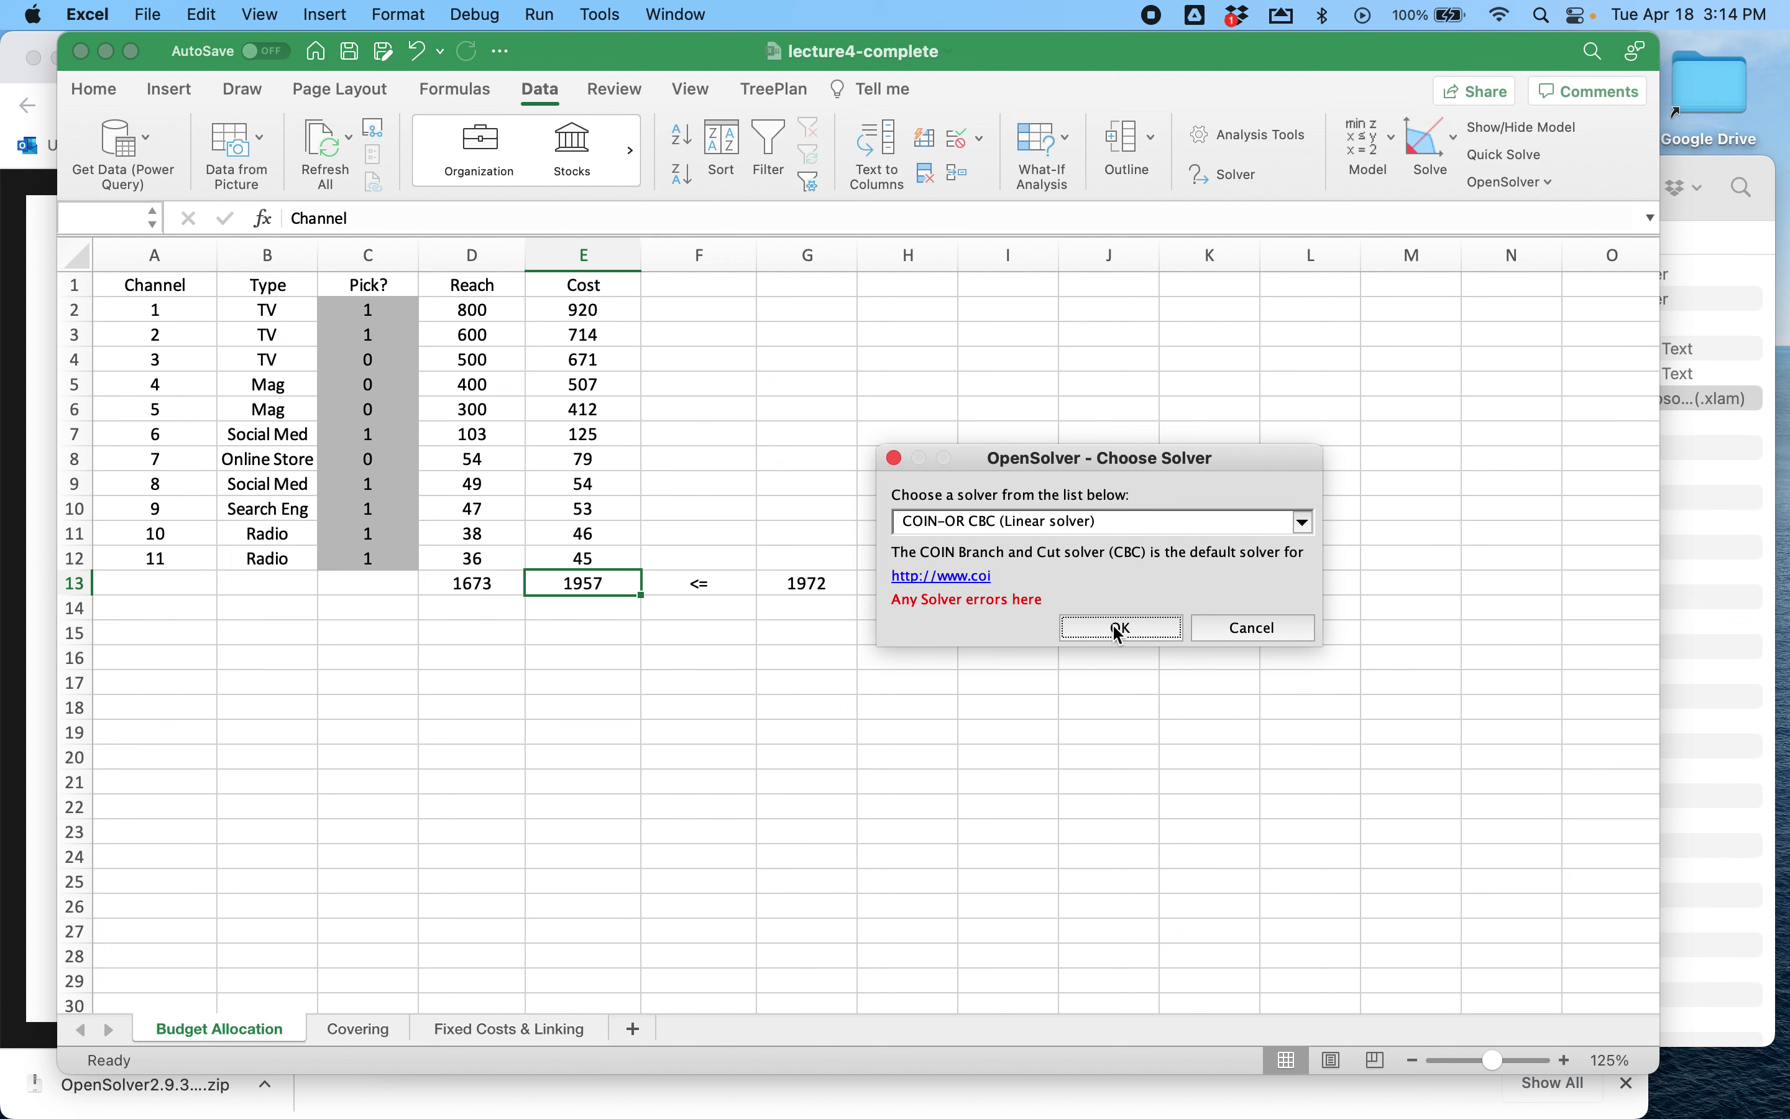
pyautogui.moveTo(943, 451); pyautogui.dragTo(898, 361)
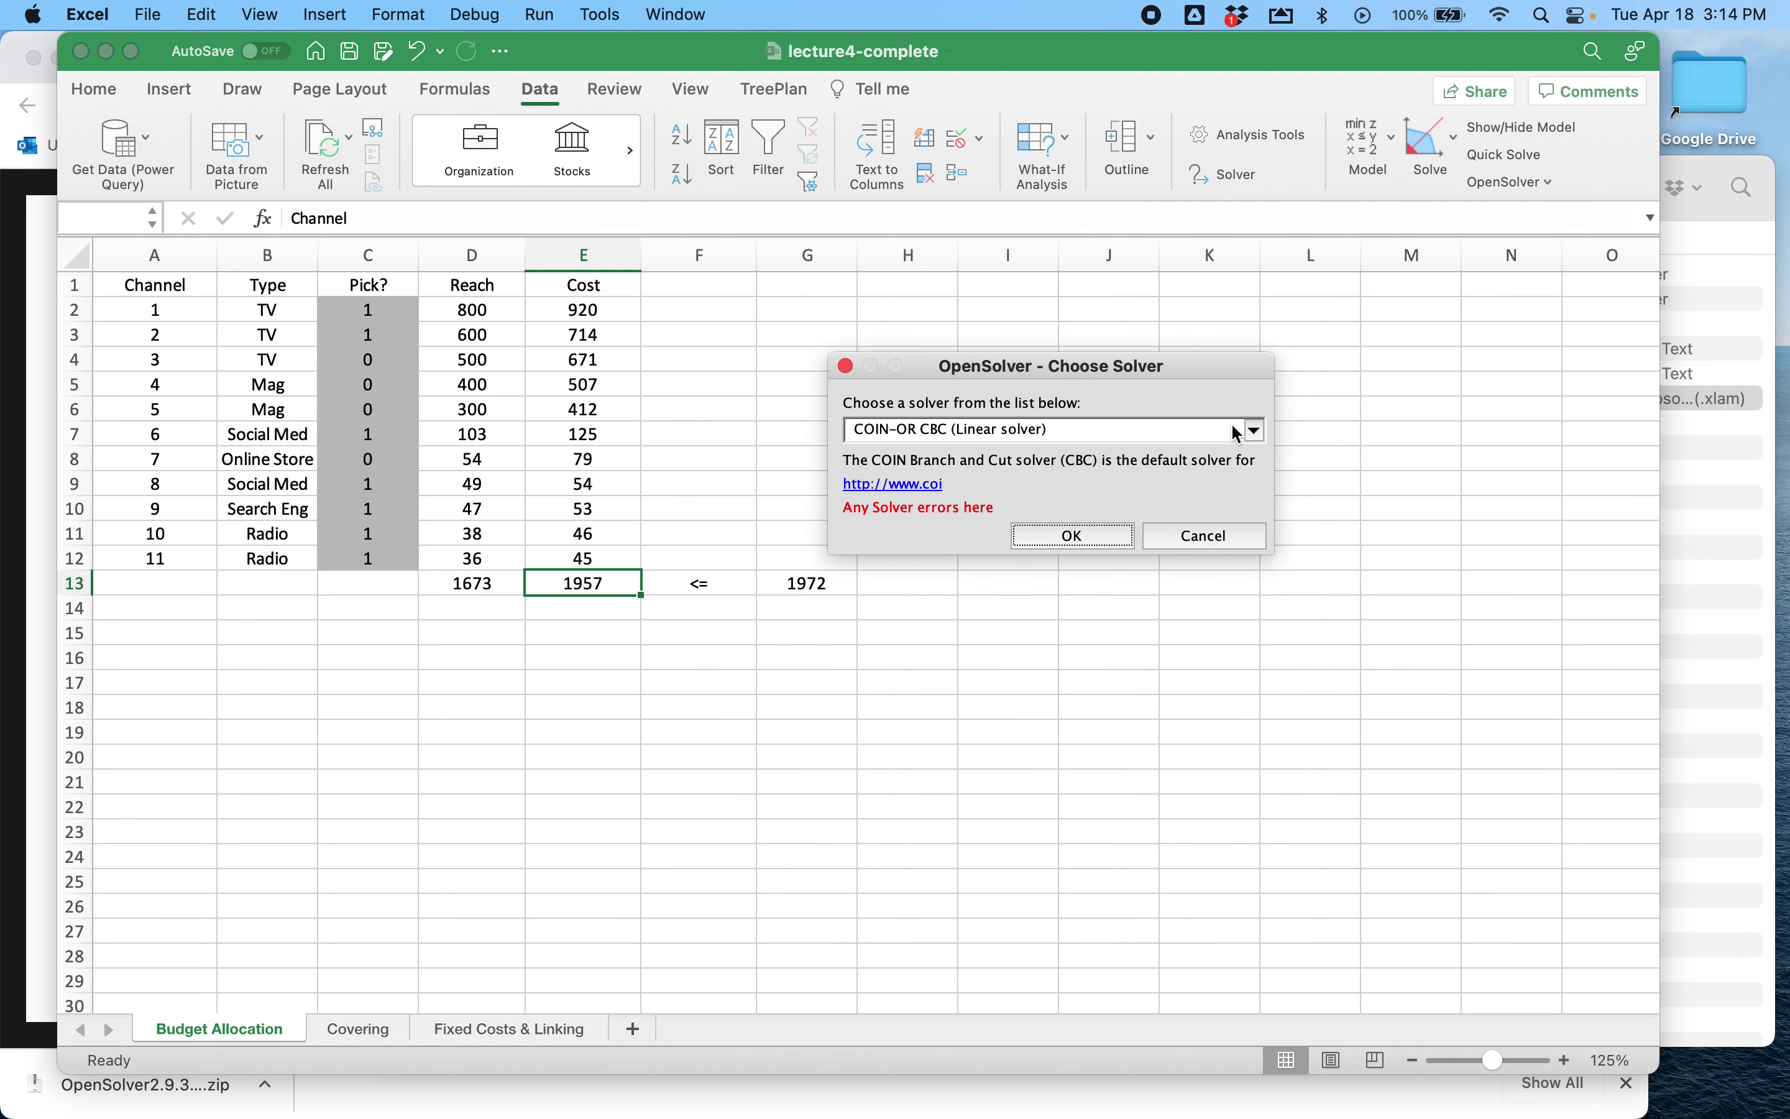
pyautogui.click(1256, 432)
pyautogui.click(1185, 455)
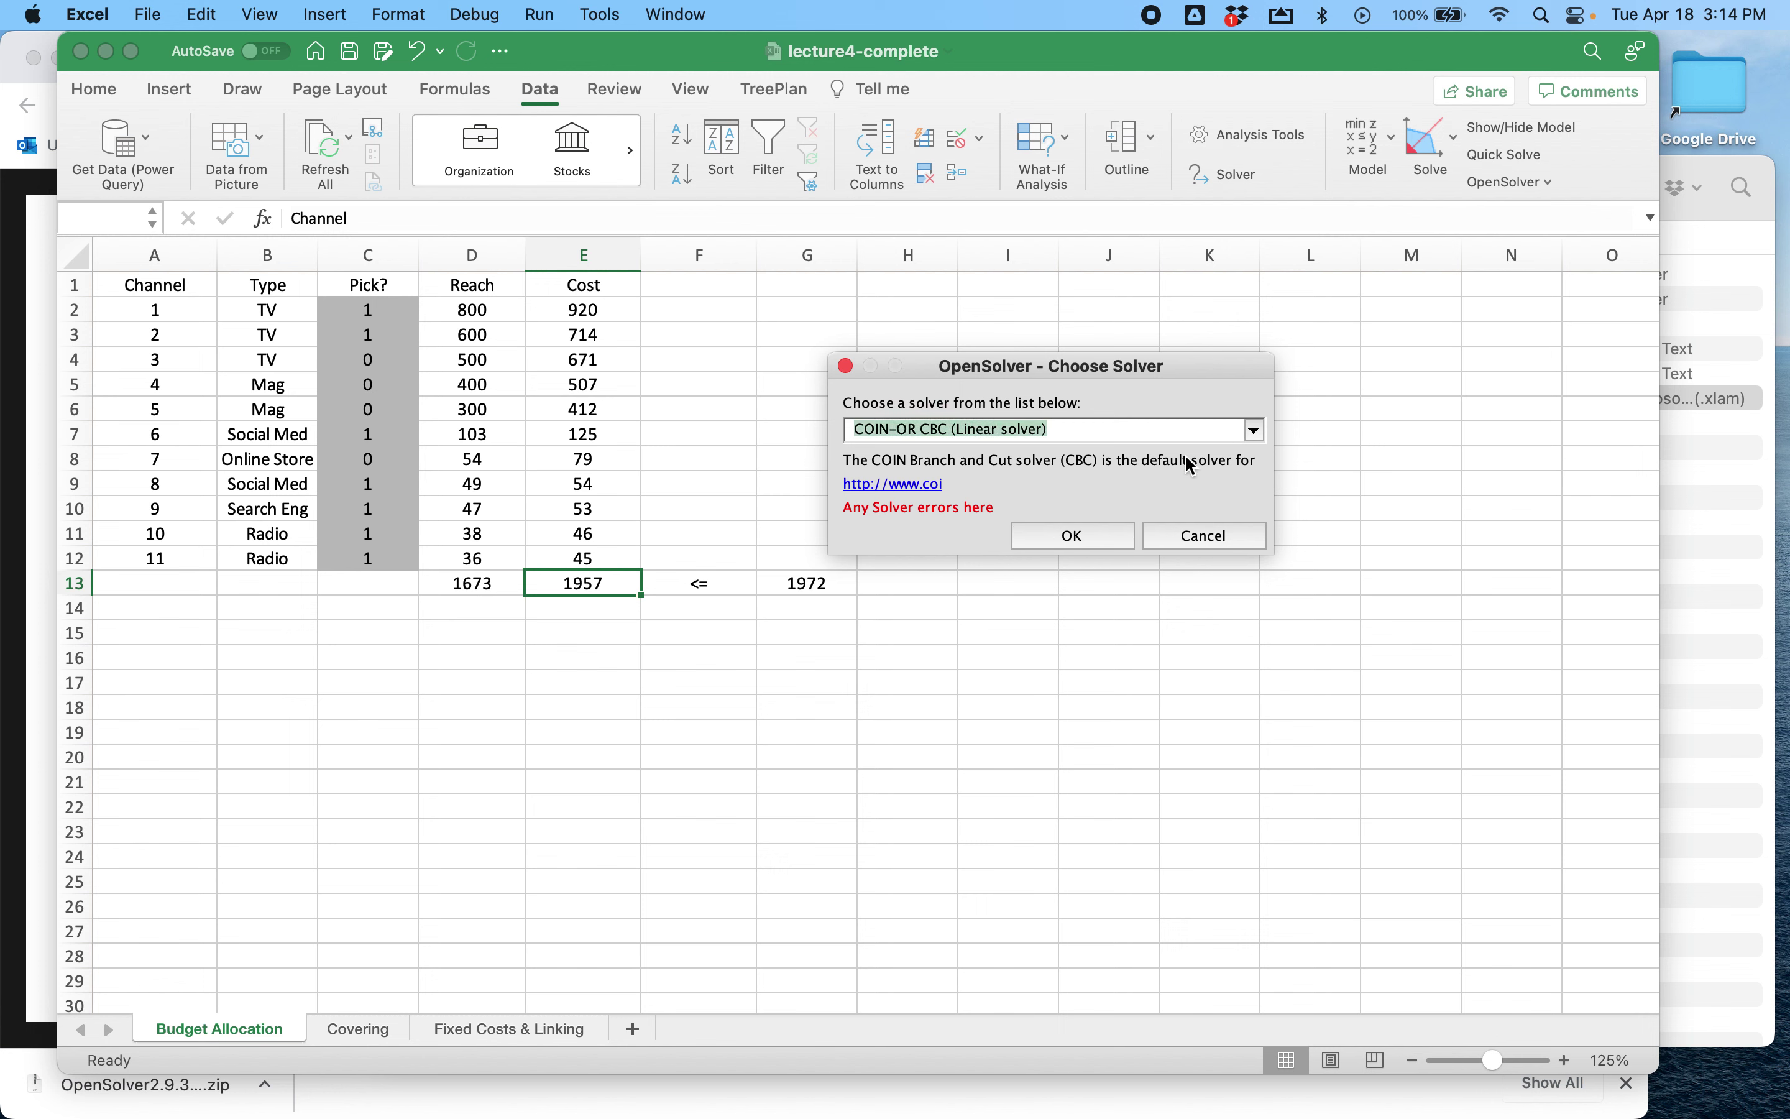
pyautogui.click(1116, 532)
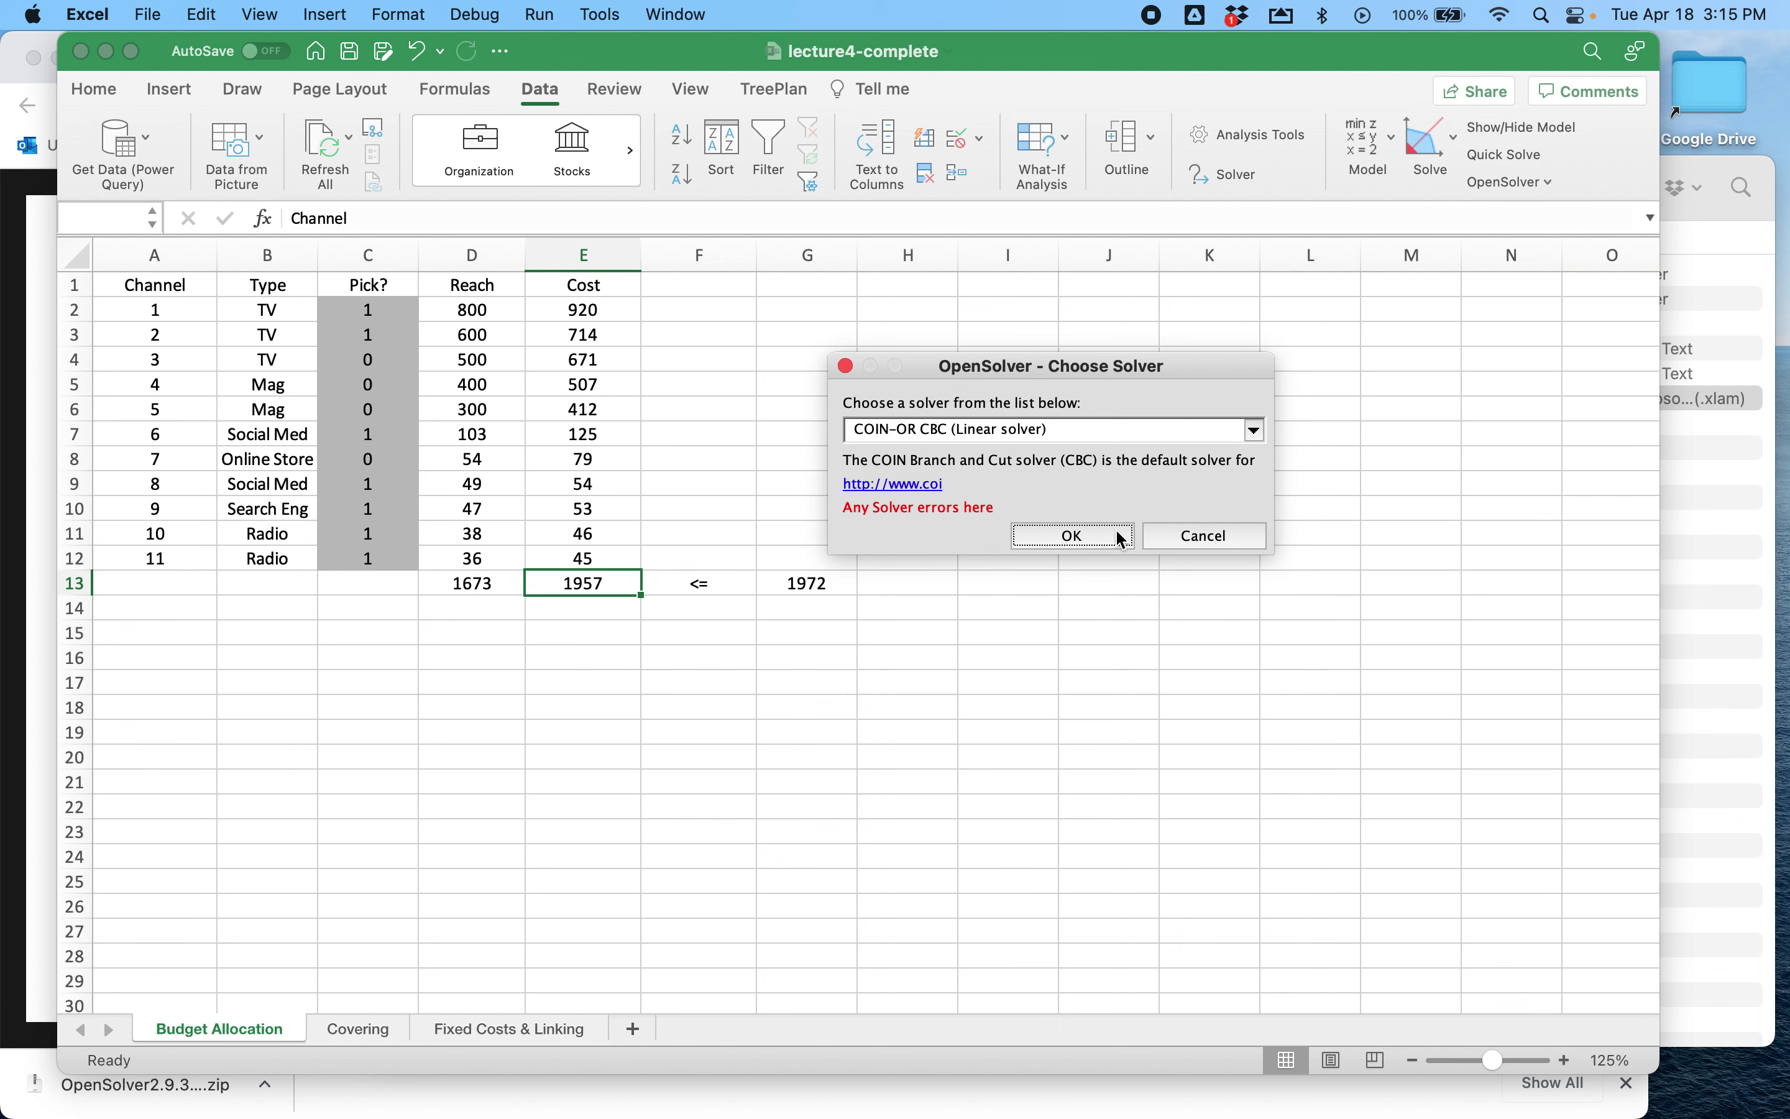
pyautogui.click(845, 368)
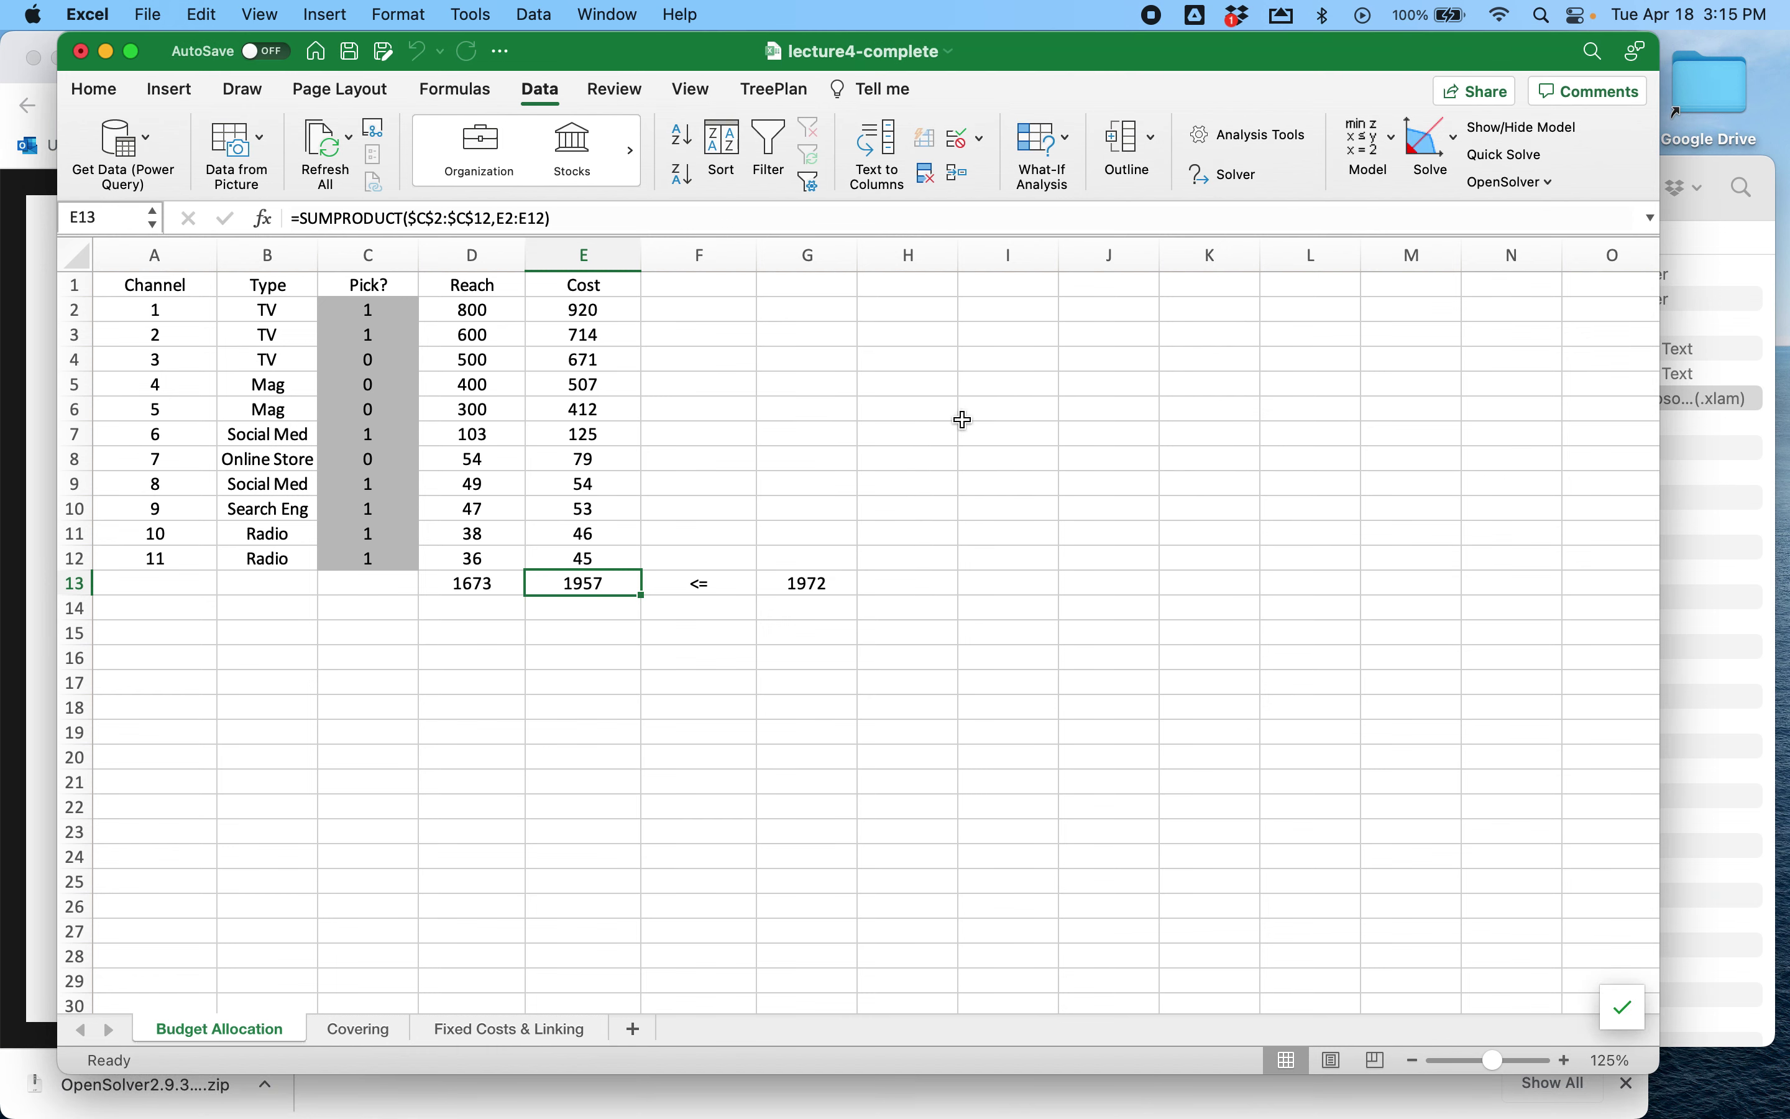
# Reopen the OpenSolver model editor, check its objective, variable cells and constraints clear of the data, and cancel it
pyautogui.click(1192, 482)
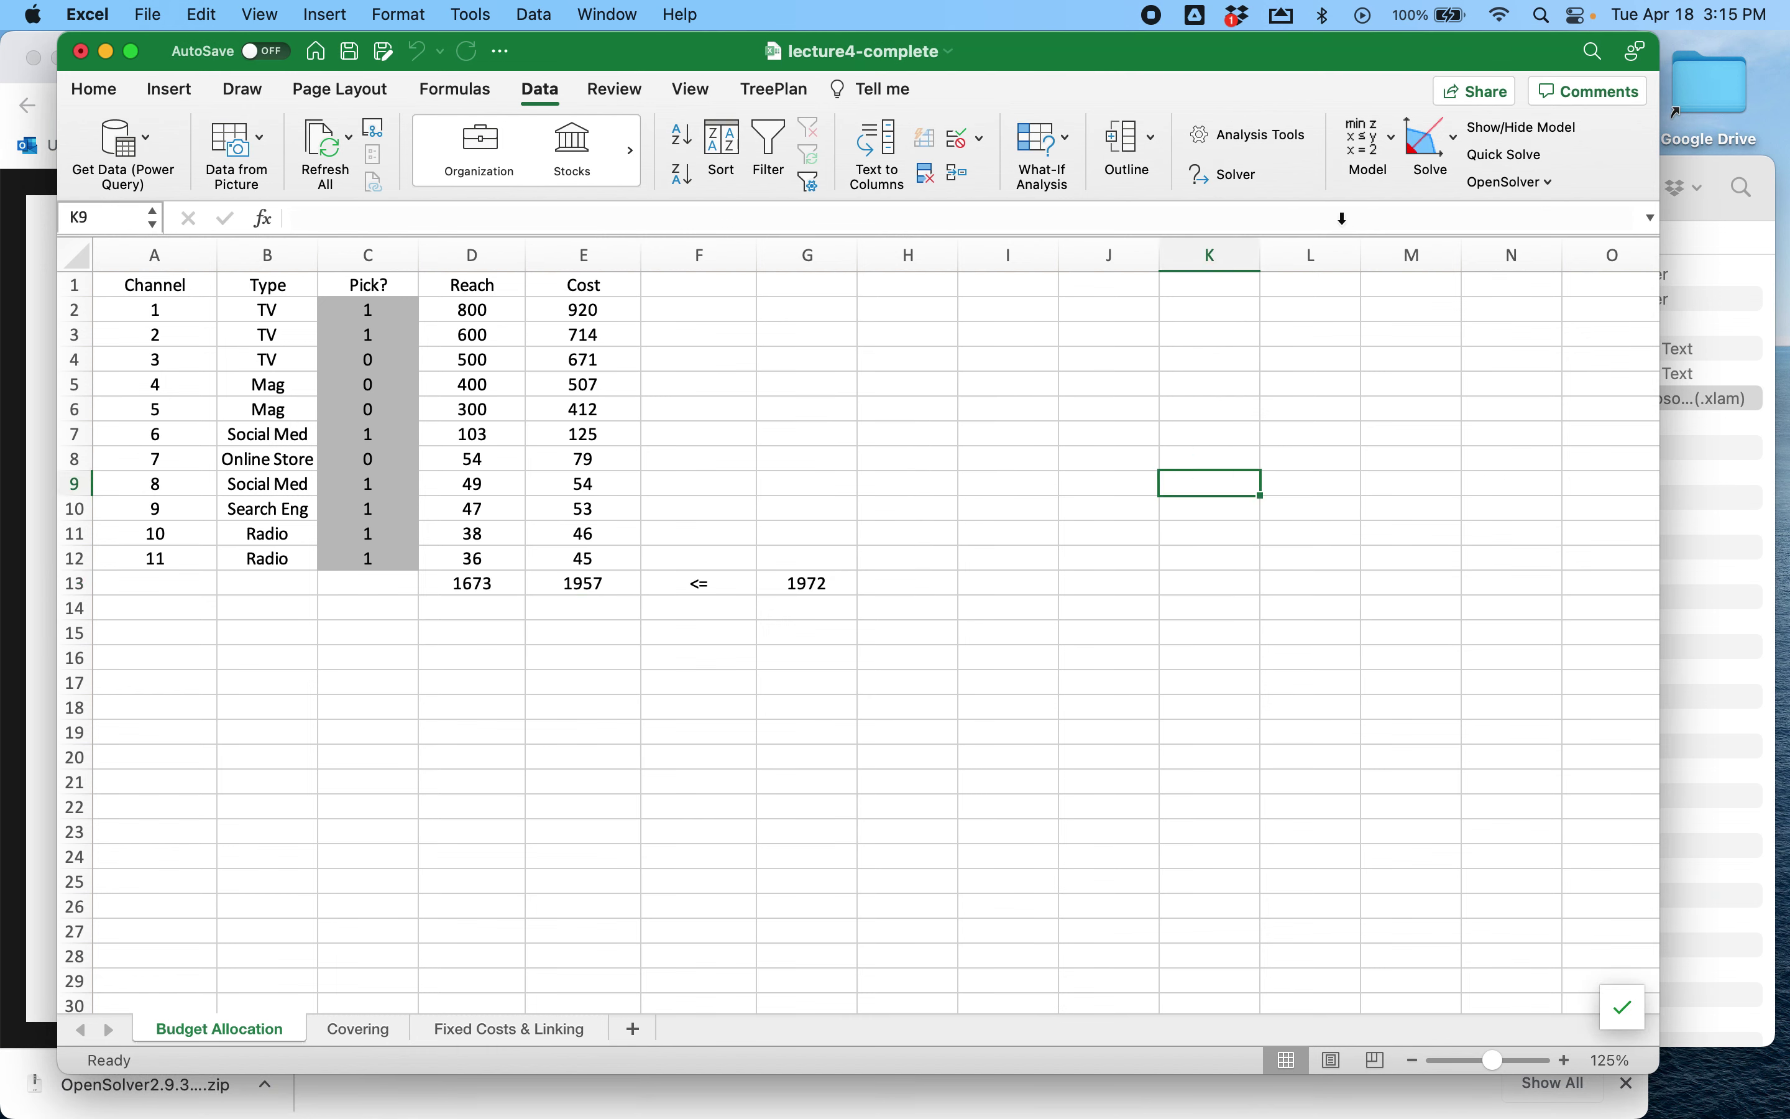
pyautogui.click(1392, 138)
pyautogui.click(1386, 179)
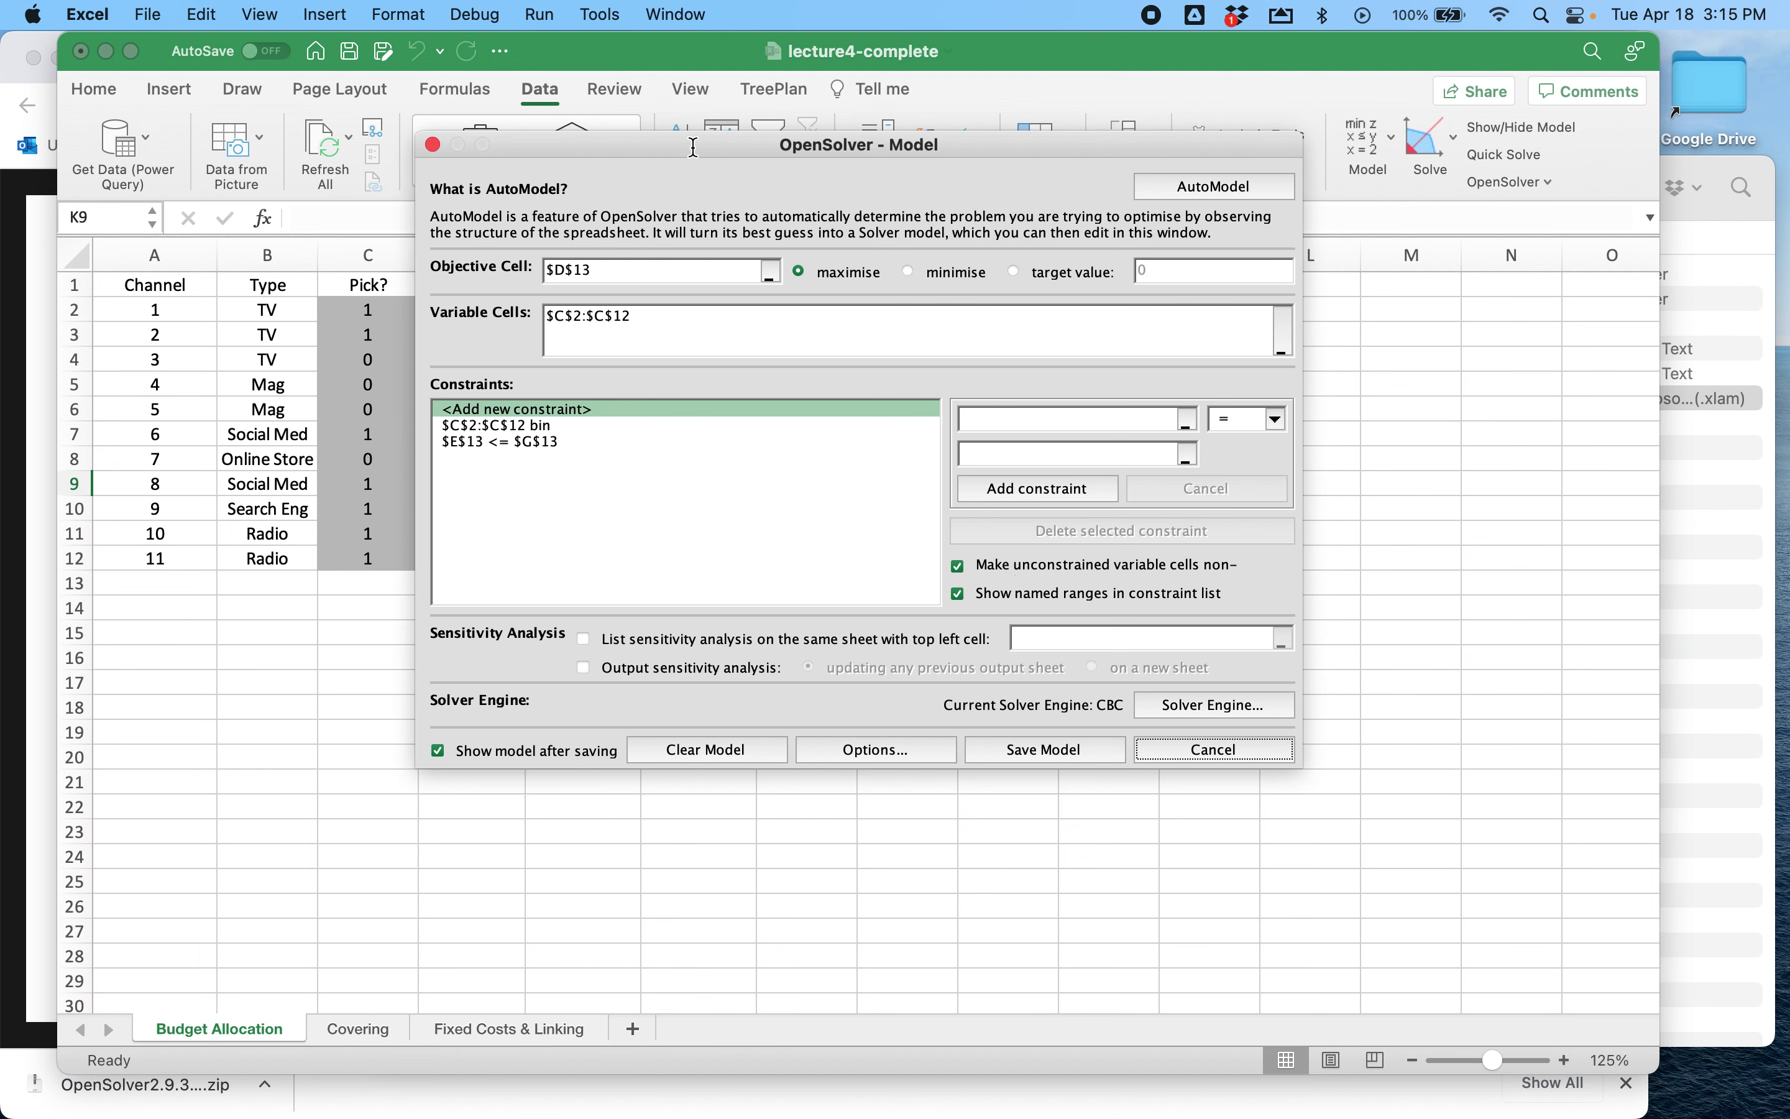
pyautogui.moveTo(833, 194); pyautogui.dragTo(1098, 320)
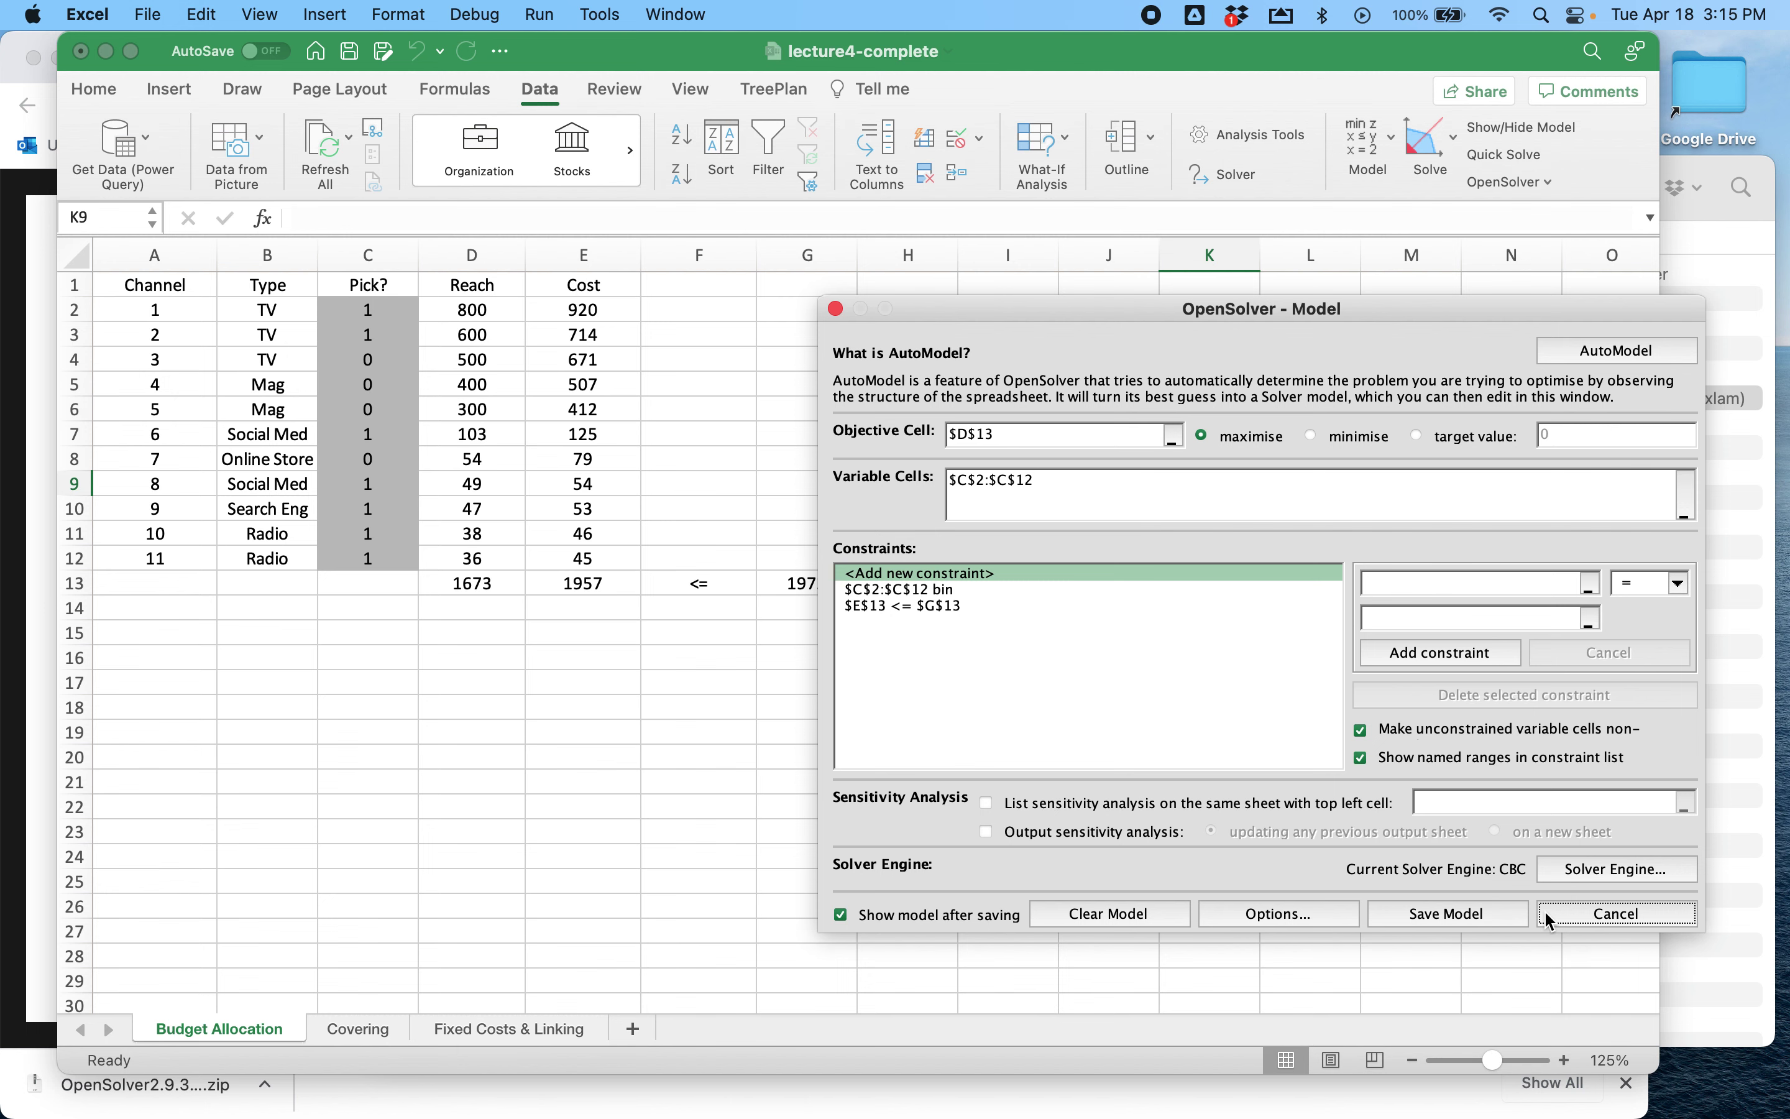
pyautogui.click(1617, 913)
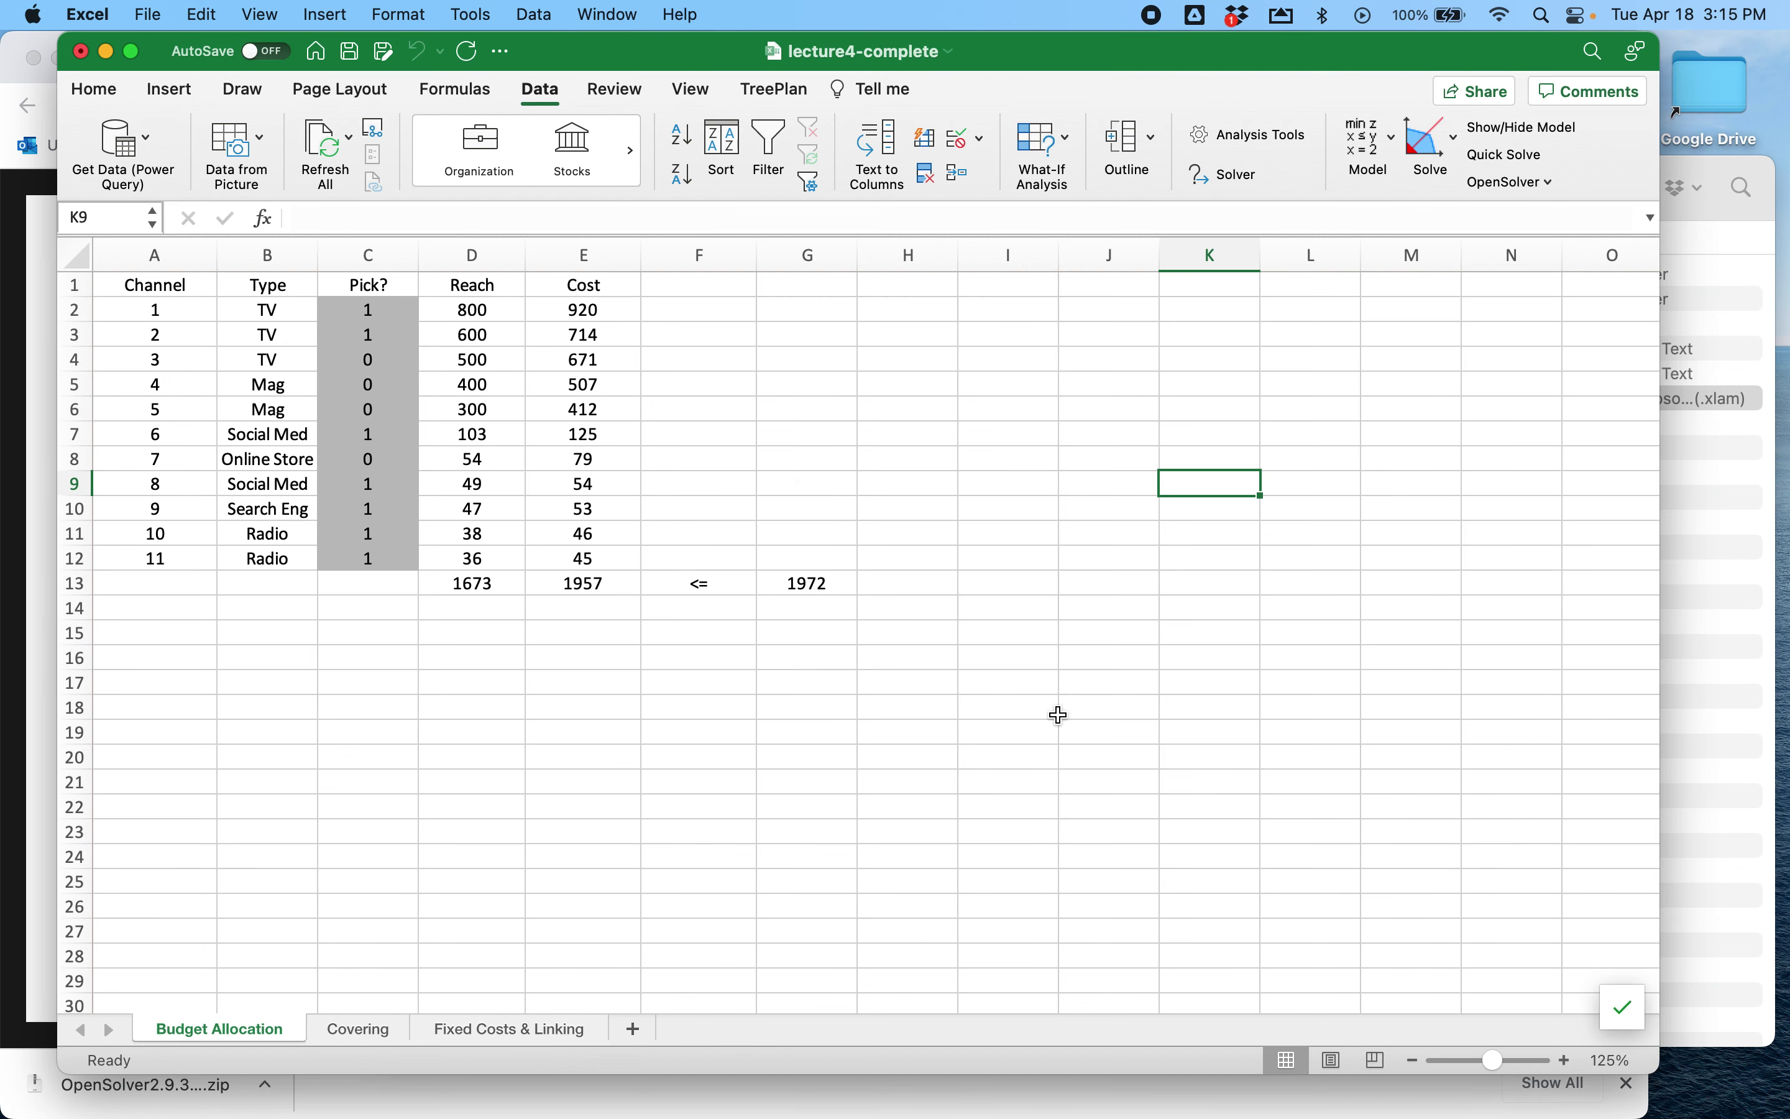
# Clear the Pick? values in C2:C12 of the Budget Allocation sheet
pyautogui.click(398, 306)
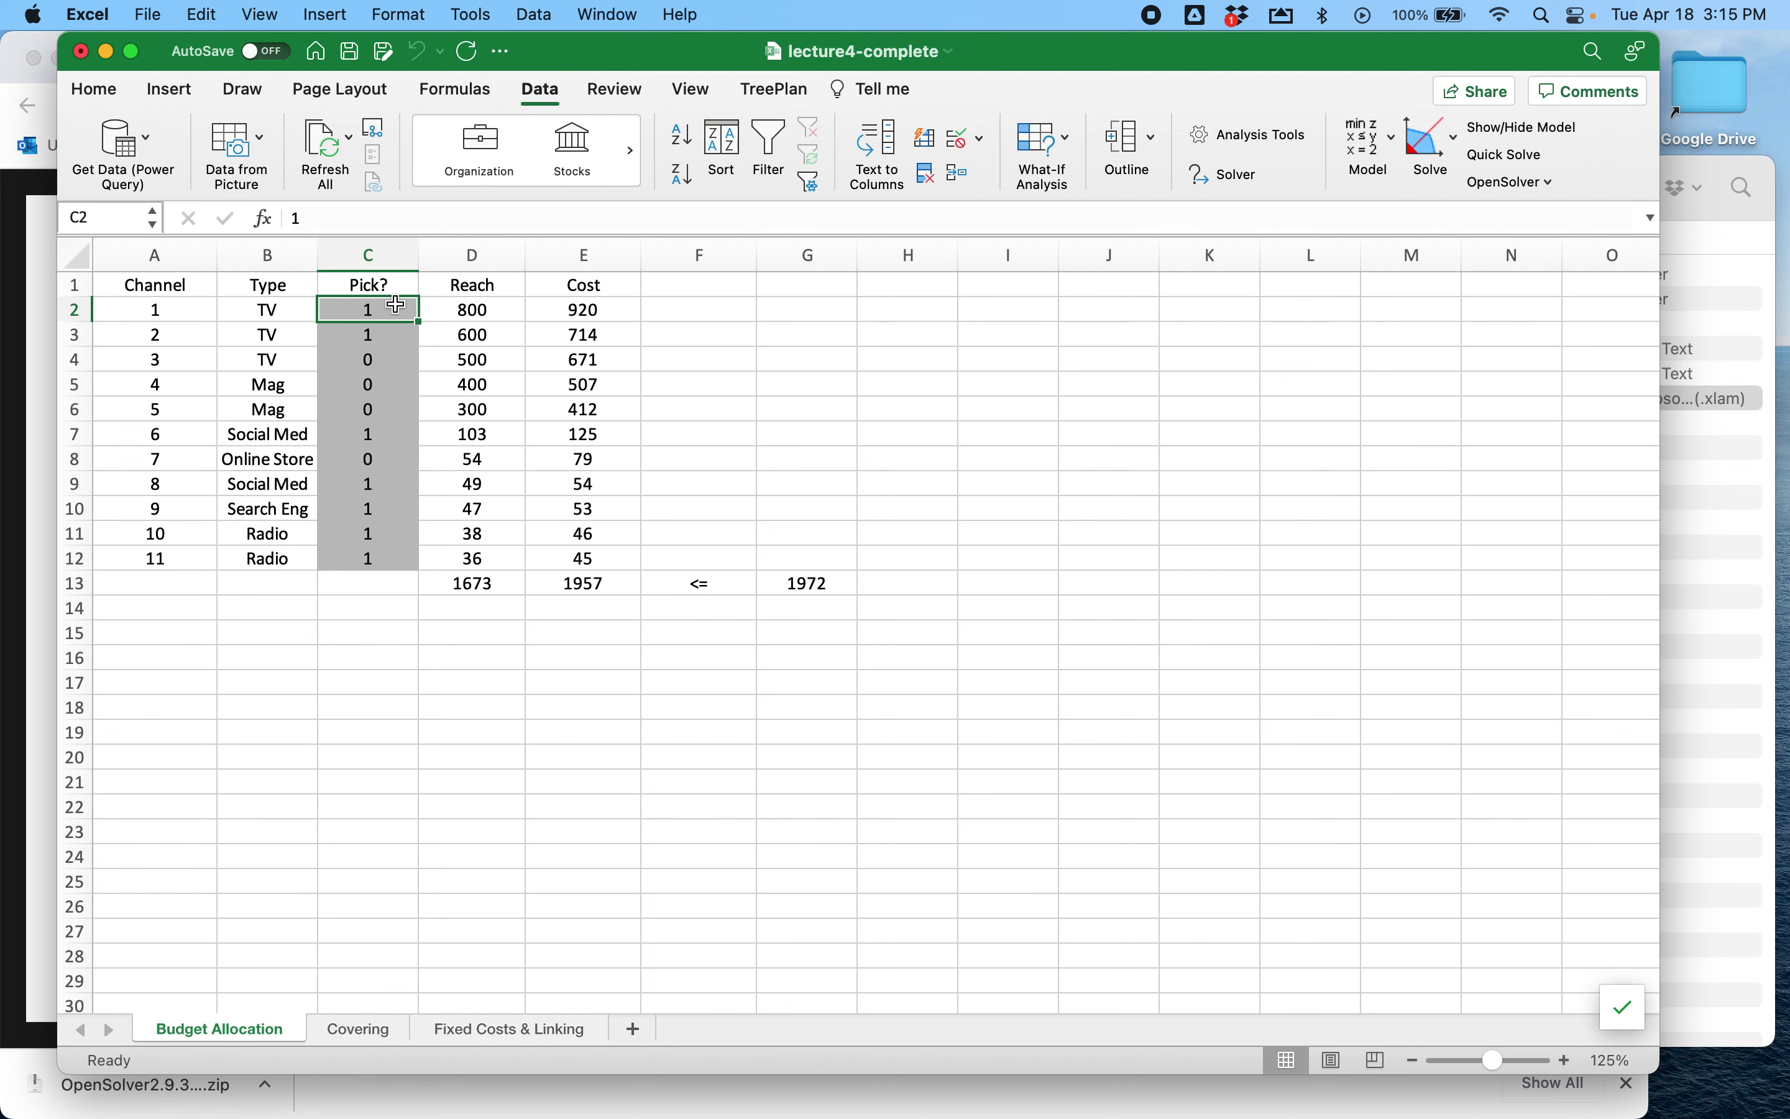
pyautogui.hotkey('shift', 'Down')
pyautogui.hotkey('shift', 'Down')
pyautogui.hotkey('shift', 'Down')
pyautogui.hotkey('shift', 'Down')
pyautogui.hotkey('shift', 'Down')
pyautogui.hotkey('shift', 'Down')
pyautogui.hotkey('shift', 'Down')
pyautogui.hotkey('shift', 'Down')
pyautogui.hotkey('shift', 'Down')
pyautogui.hotkey('shift', 'Down')
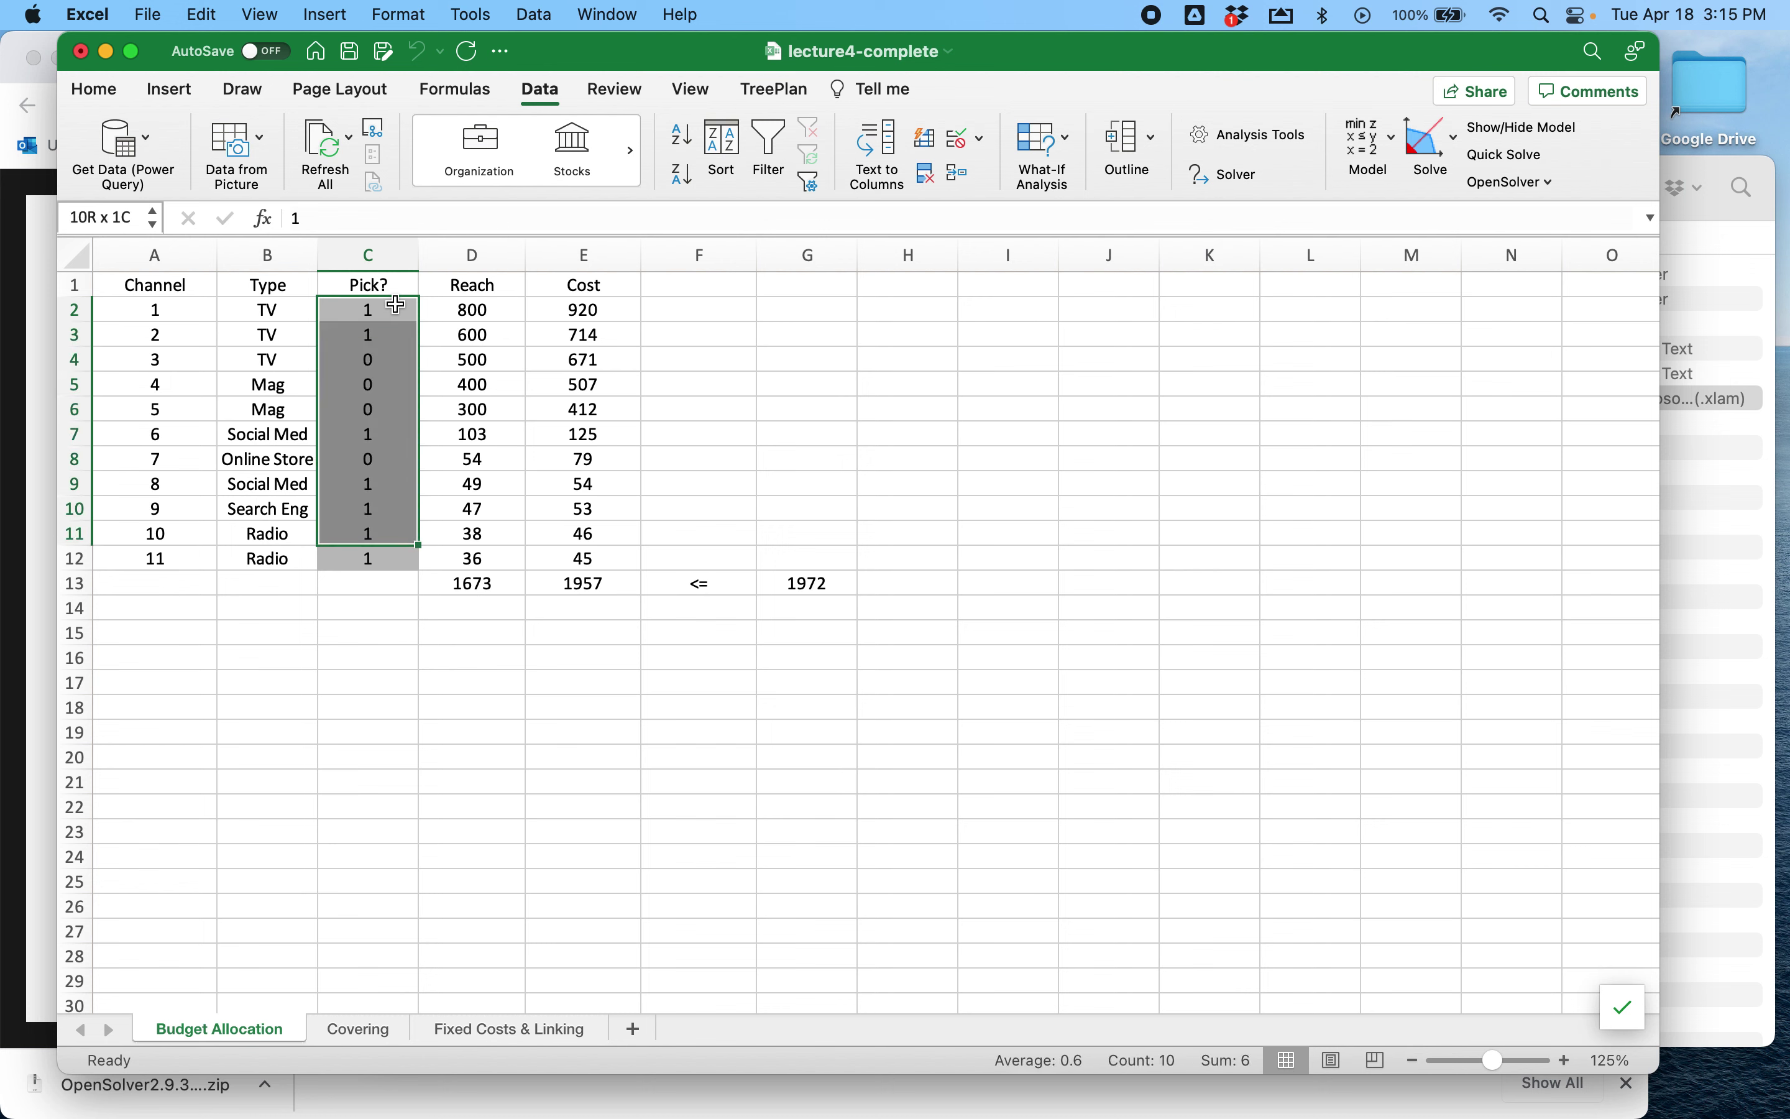
pyautogui.press('Delete')
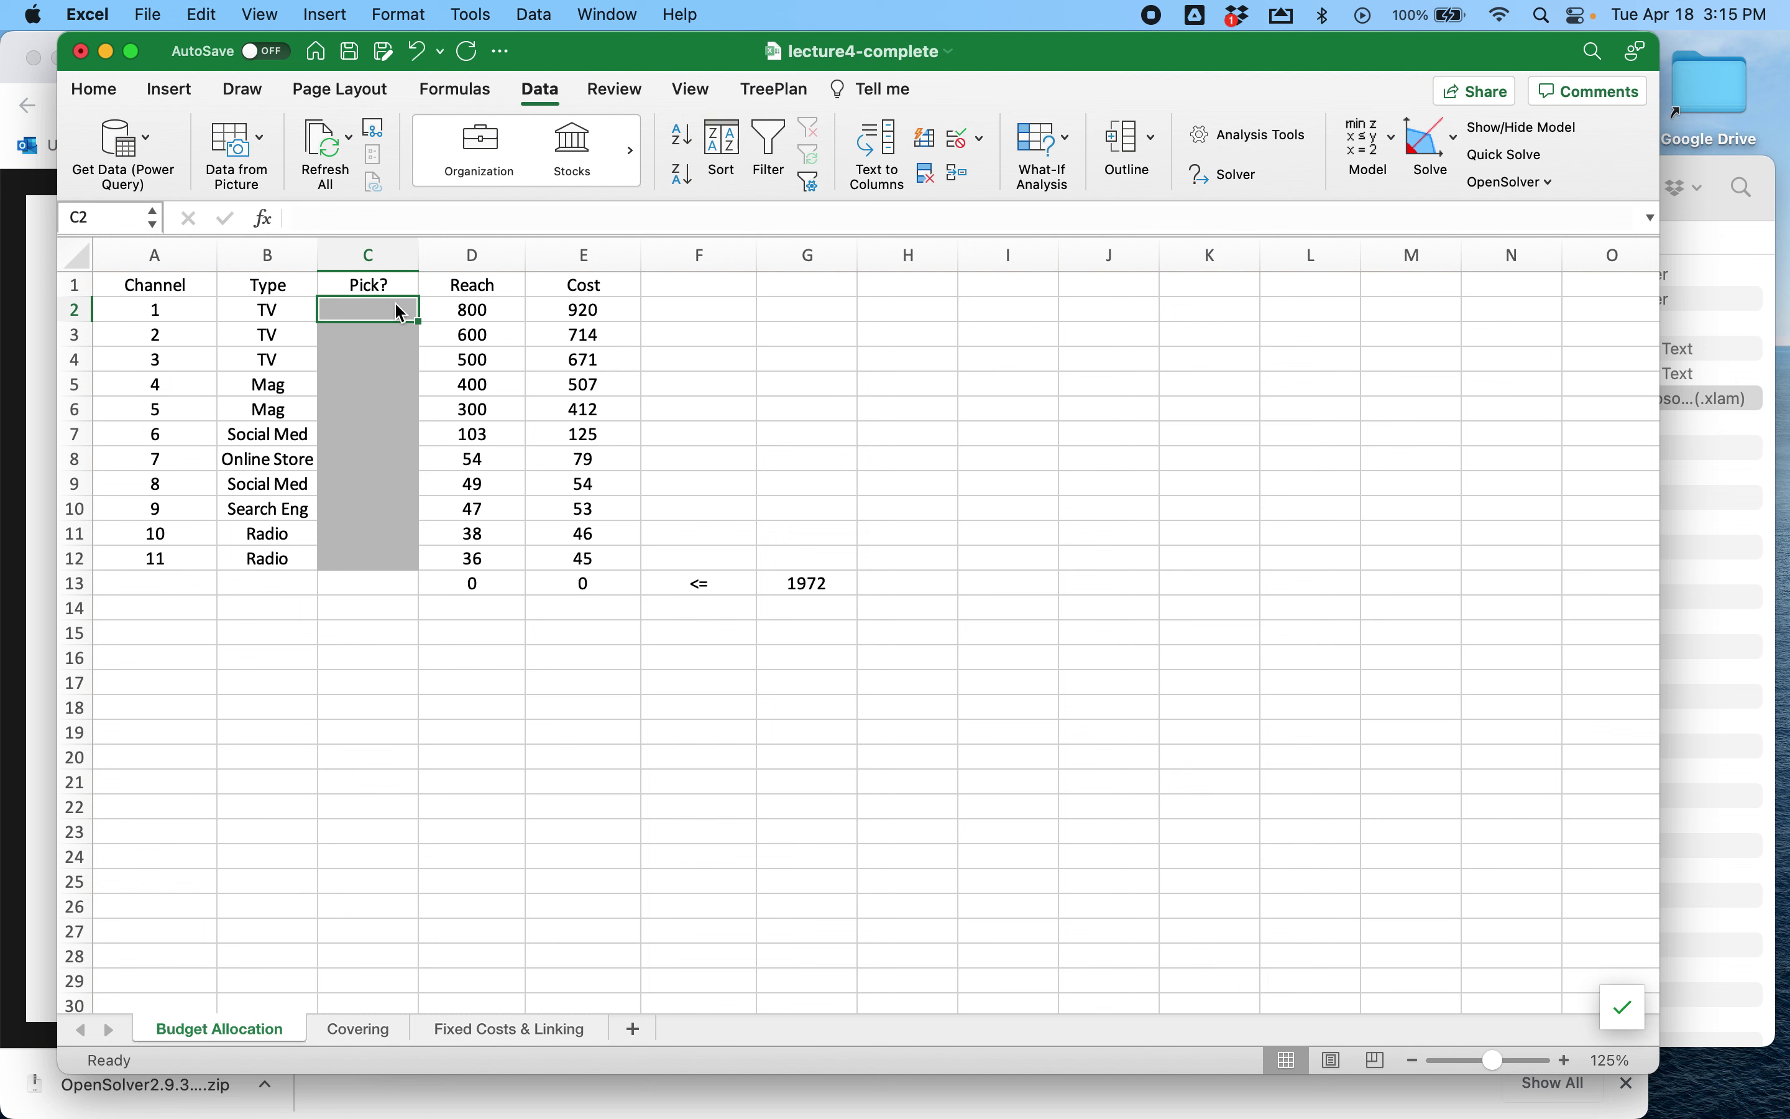
# Reopen the OpenSolver model, save it and hide the model highlighting on the sheet
pyautogui.click(1392, 140)
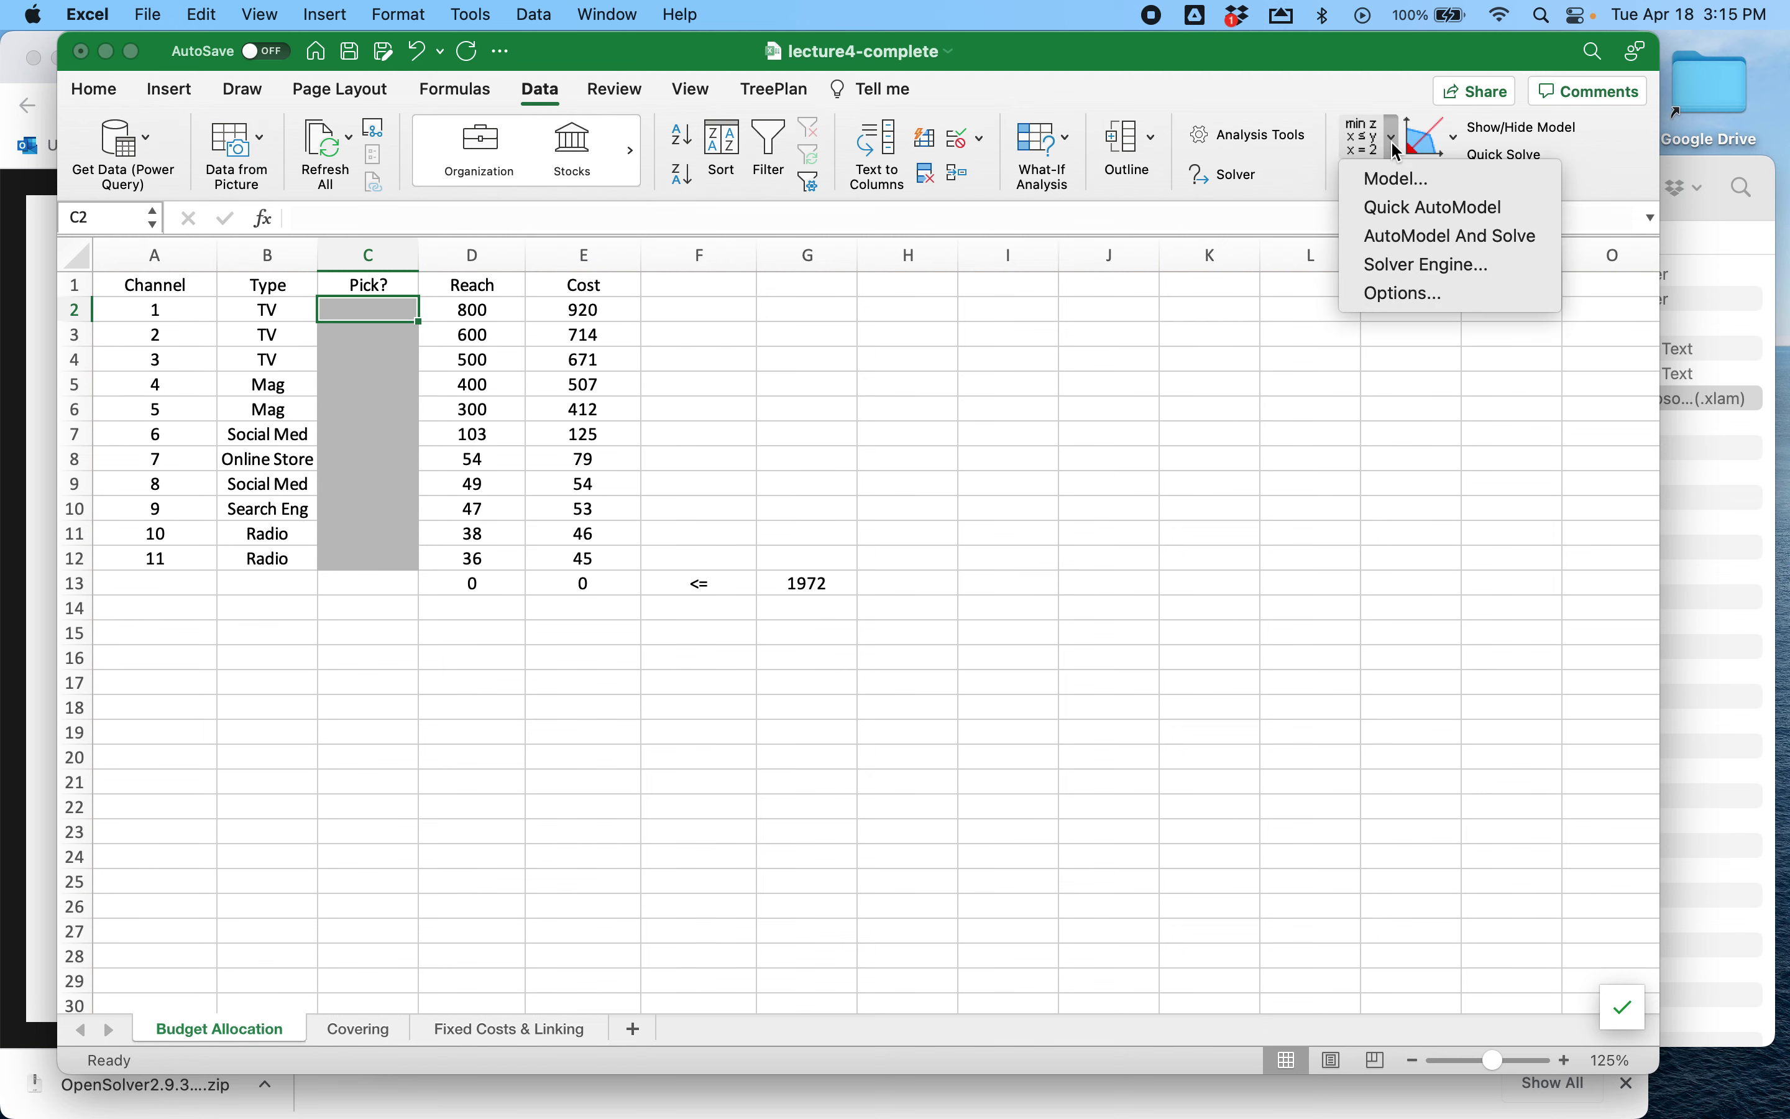
pyautogui.click(1383, 178)
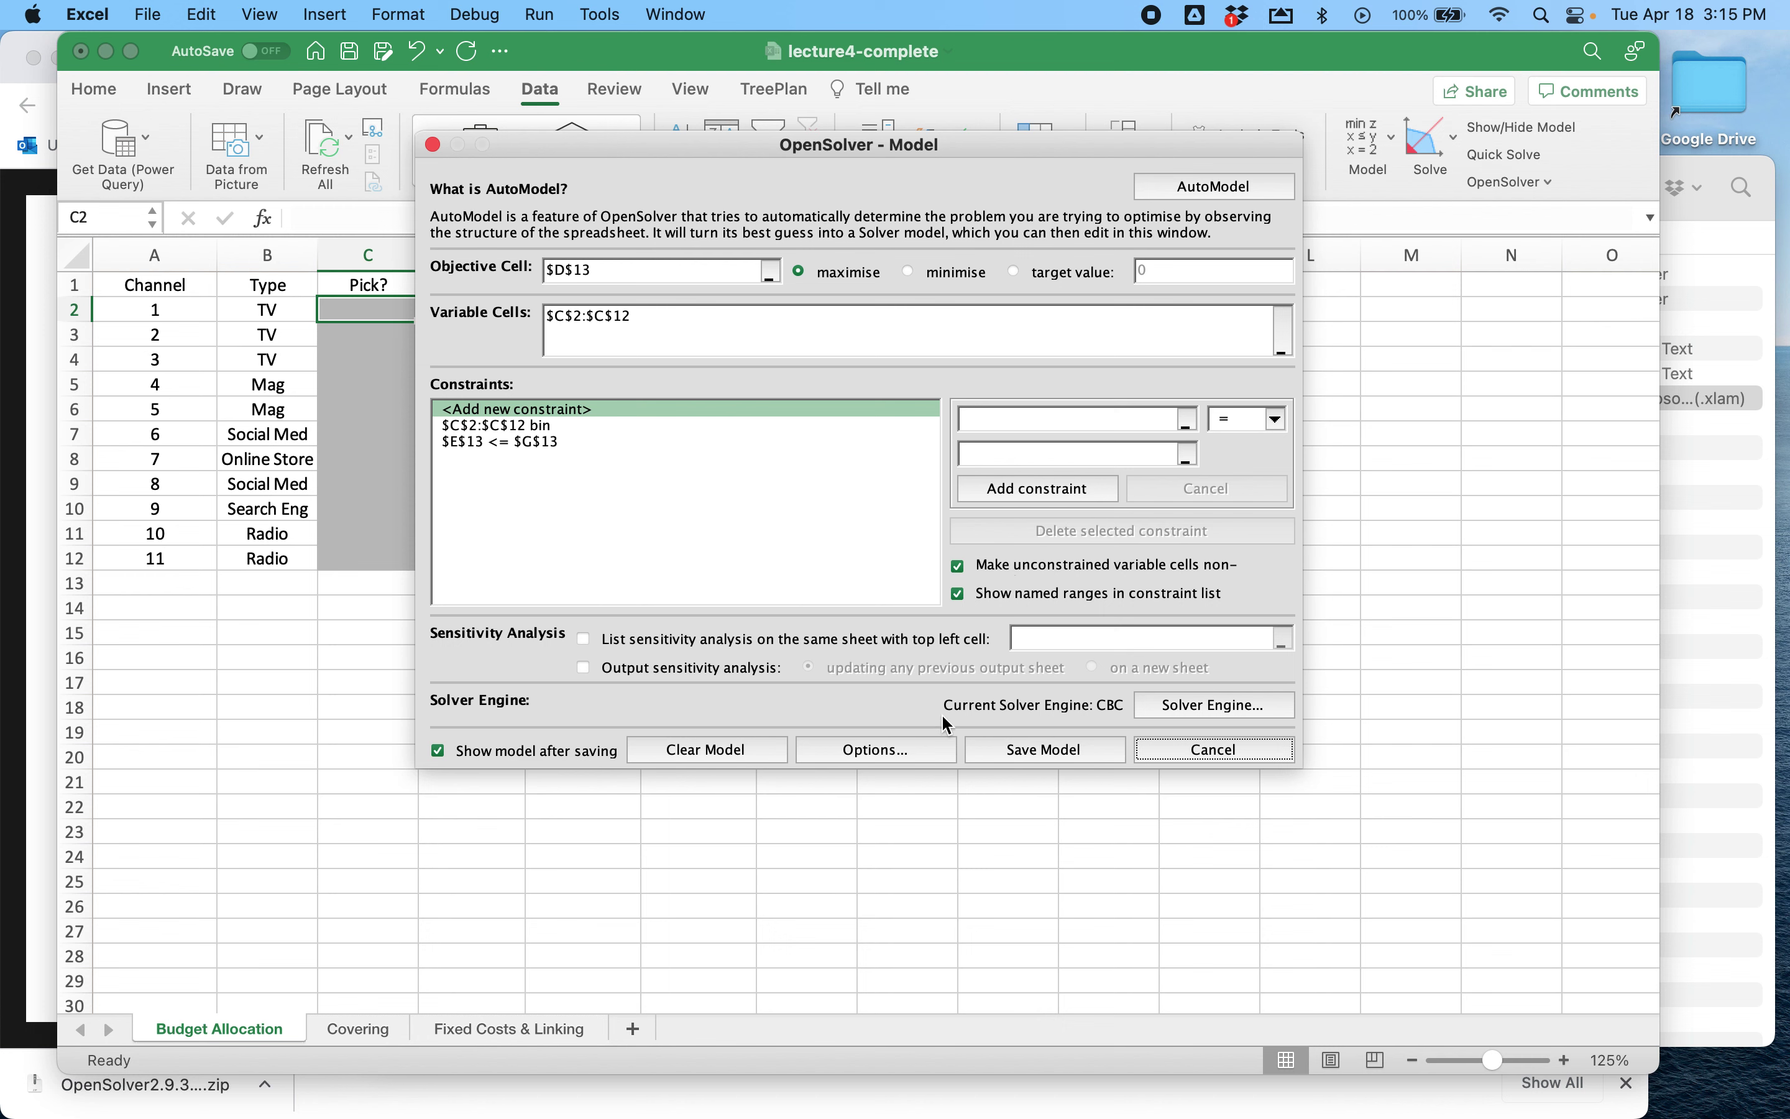
pyautogui.click(1033, 750)
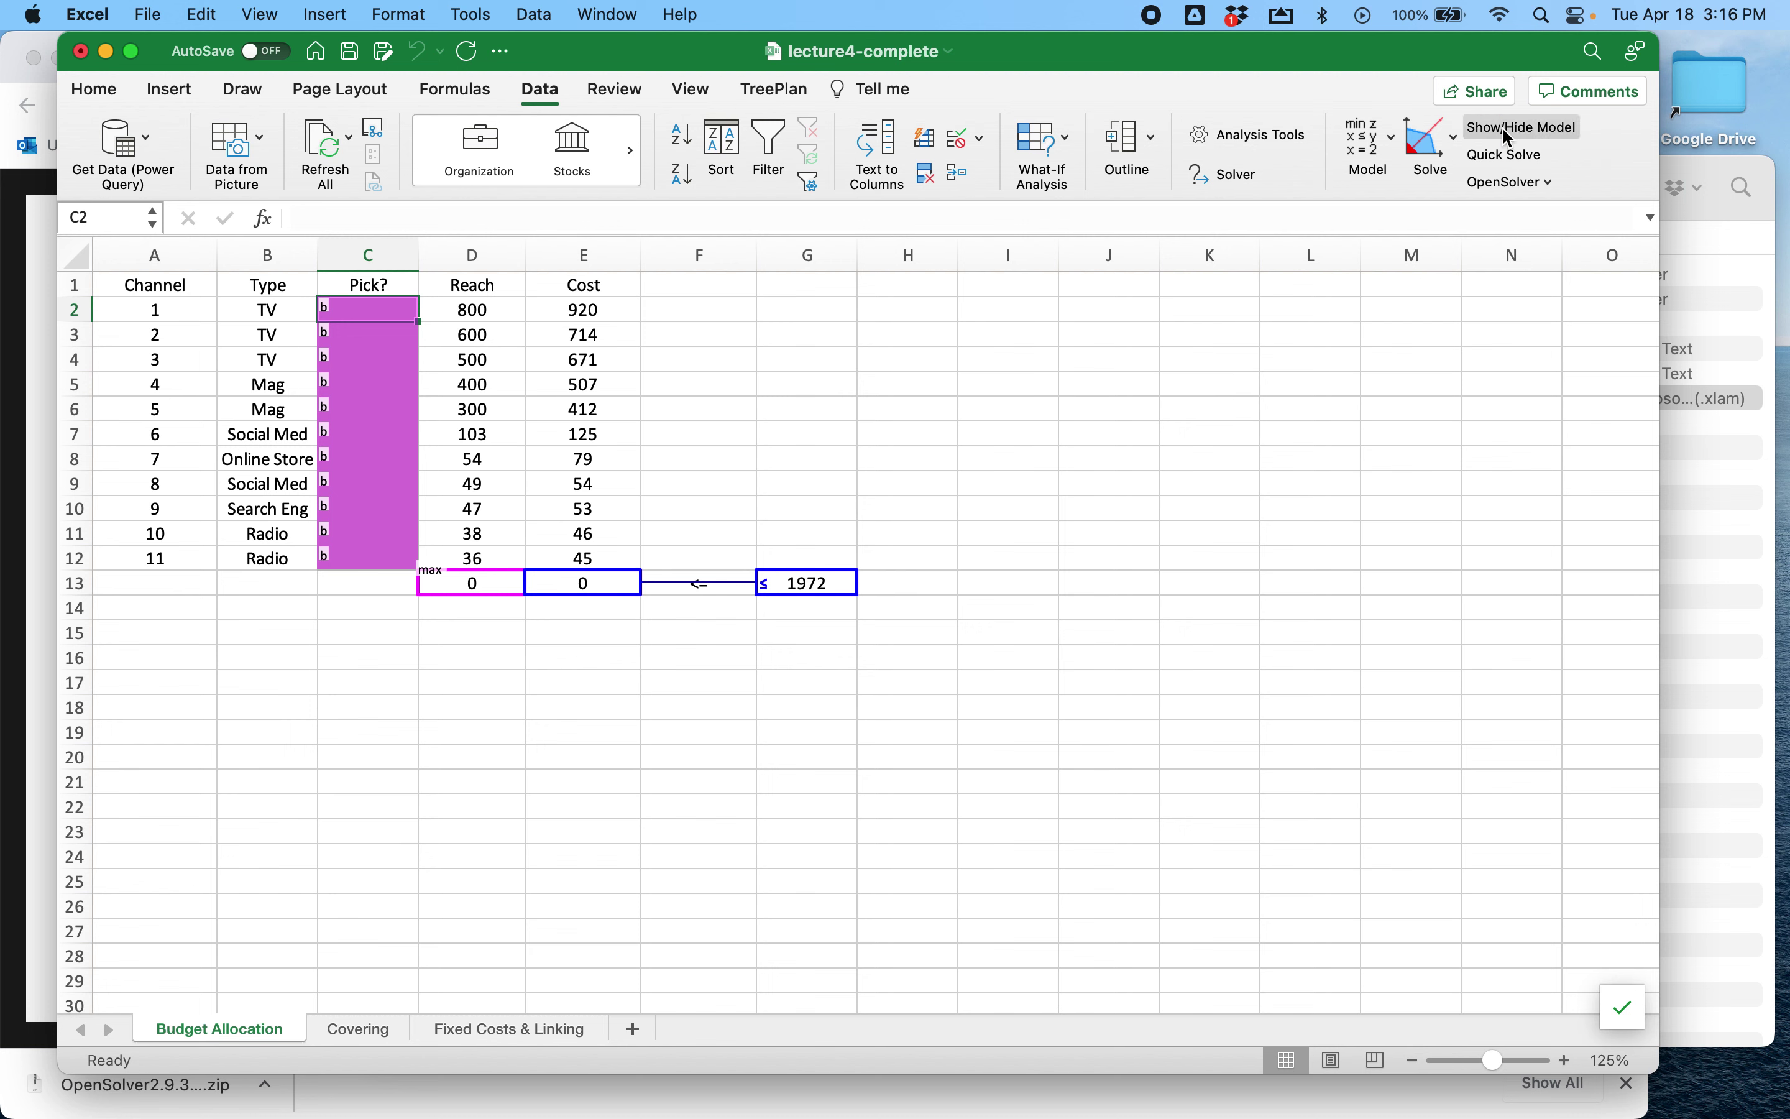
pyautogui.click(1533, 137)
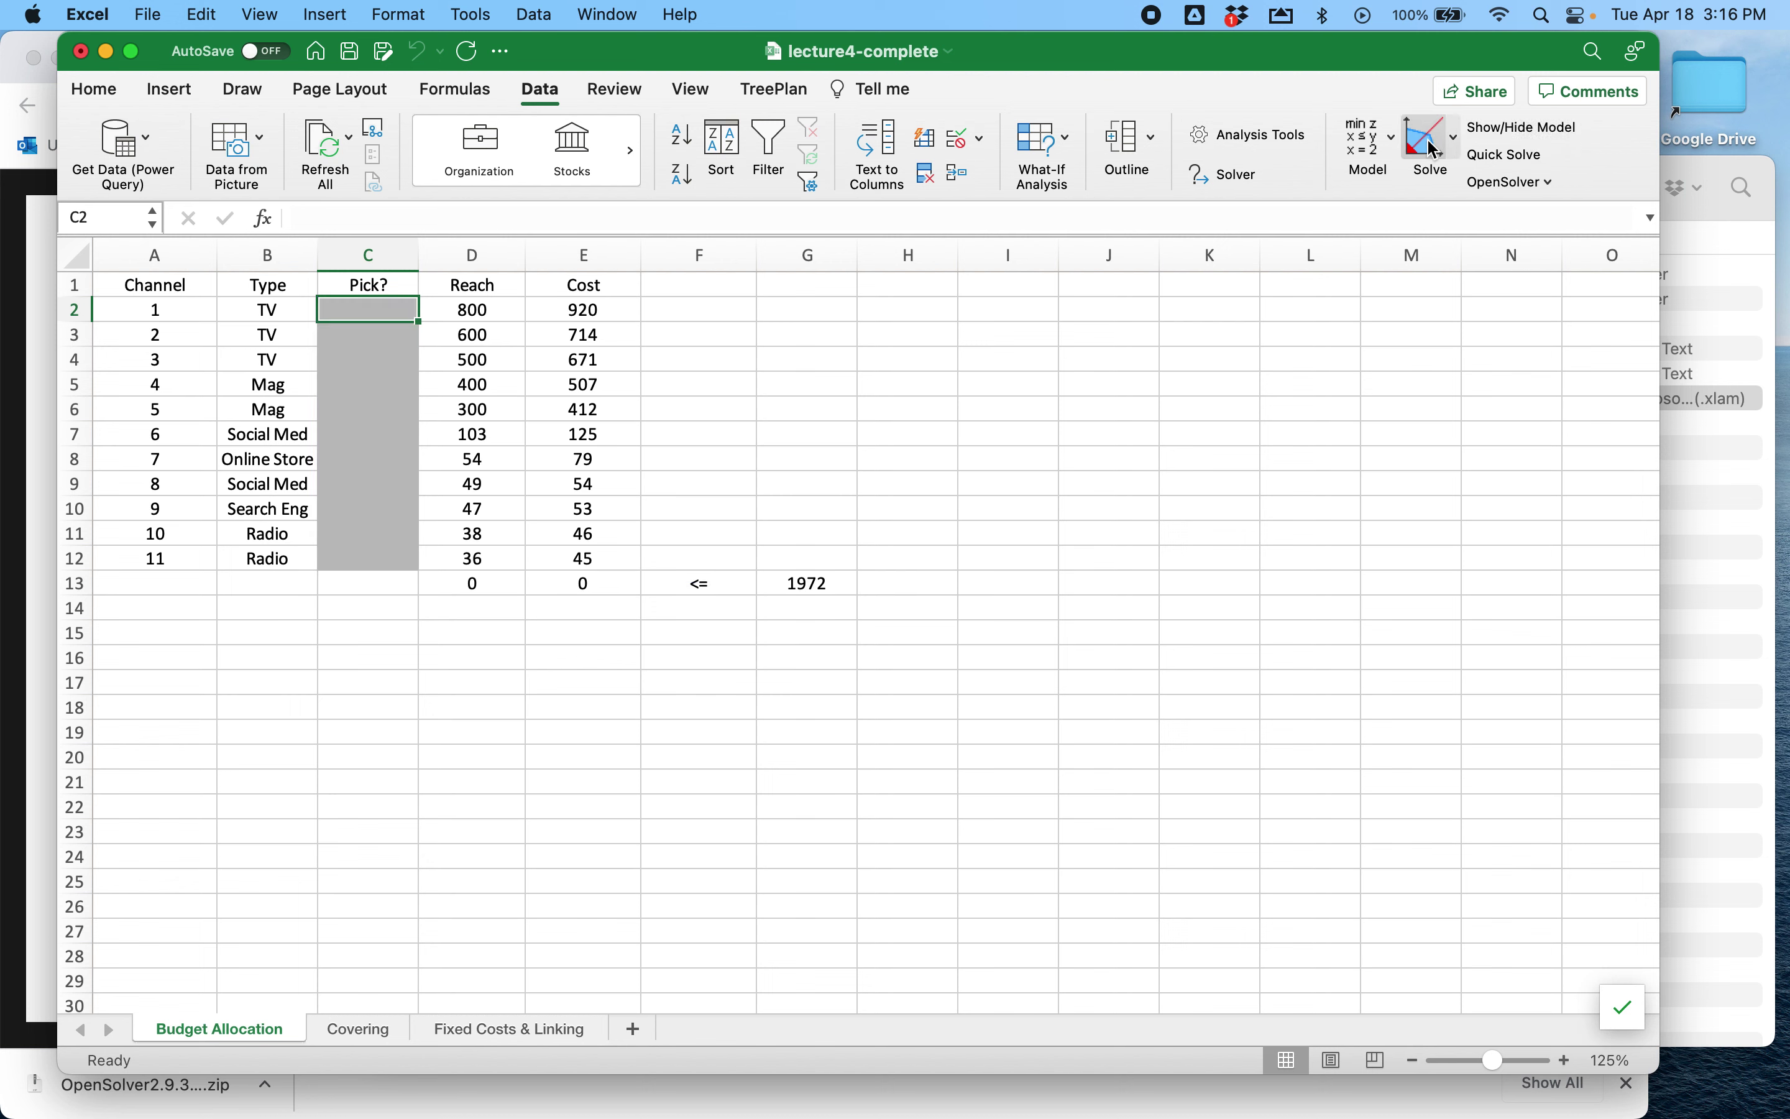
# Try to solve the Budget Allocation model with OpenSolver and dismiss the missing-solvers error
pyautogui.click(1455, 142)
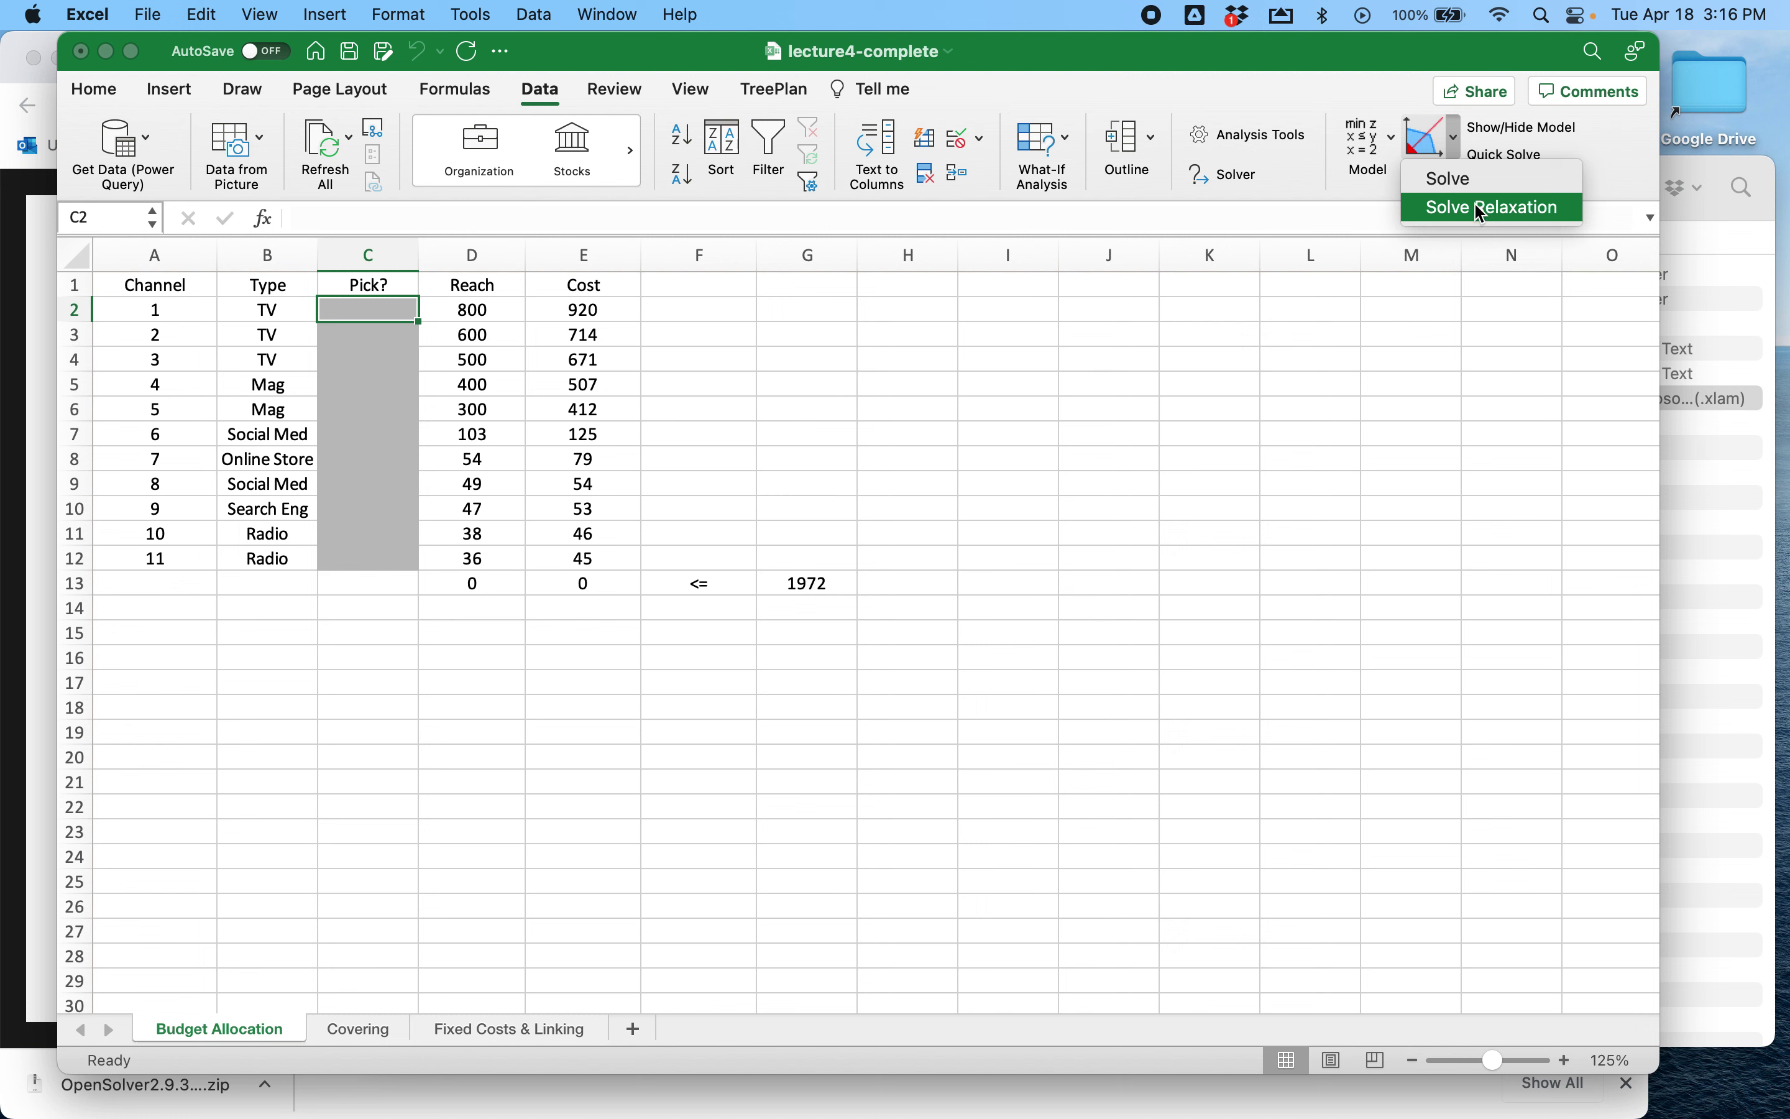
pyautogui.click(1432, 152)
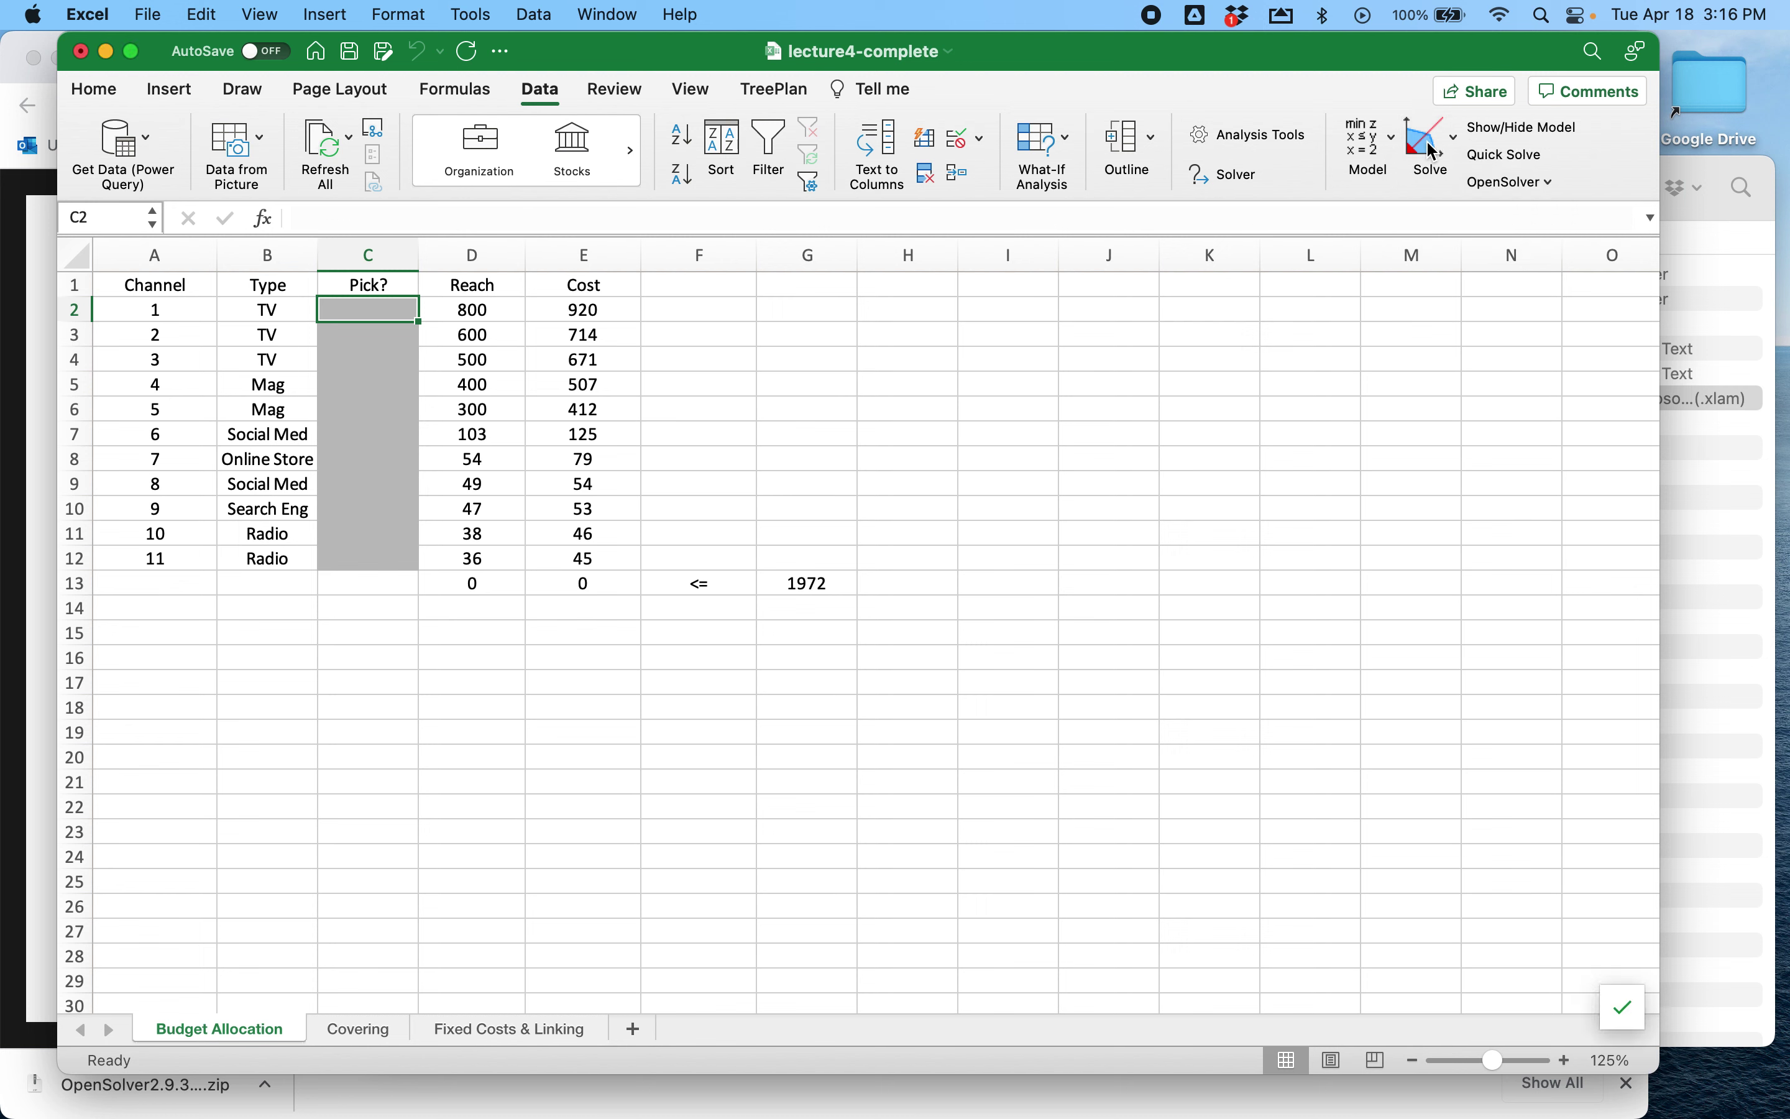
pyautogui.click(1429, 147)
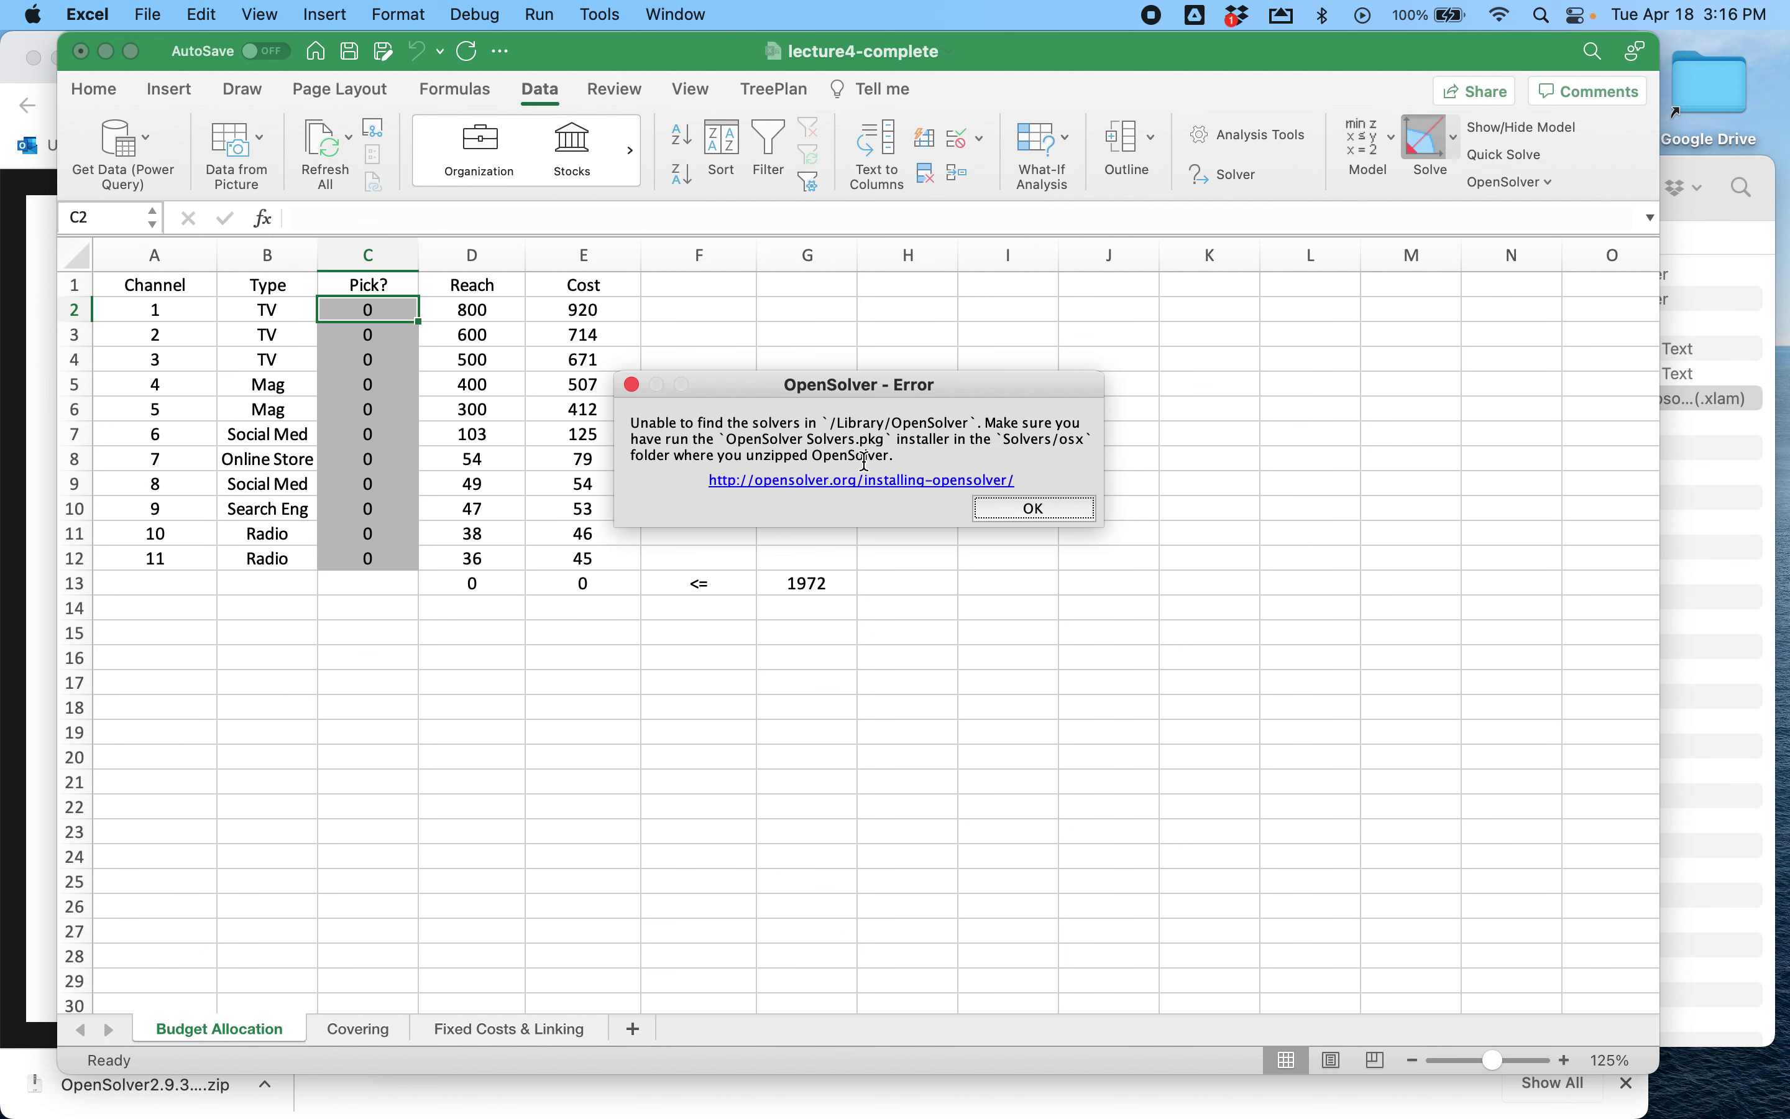
pyautogui.click(1009, 500)
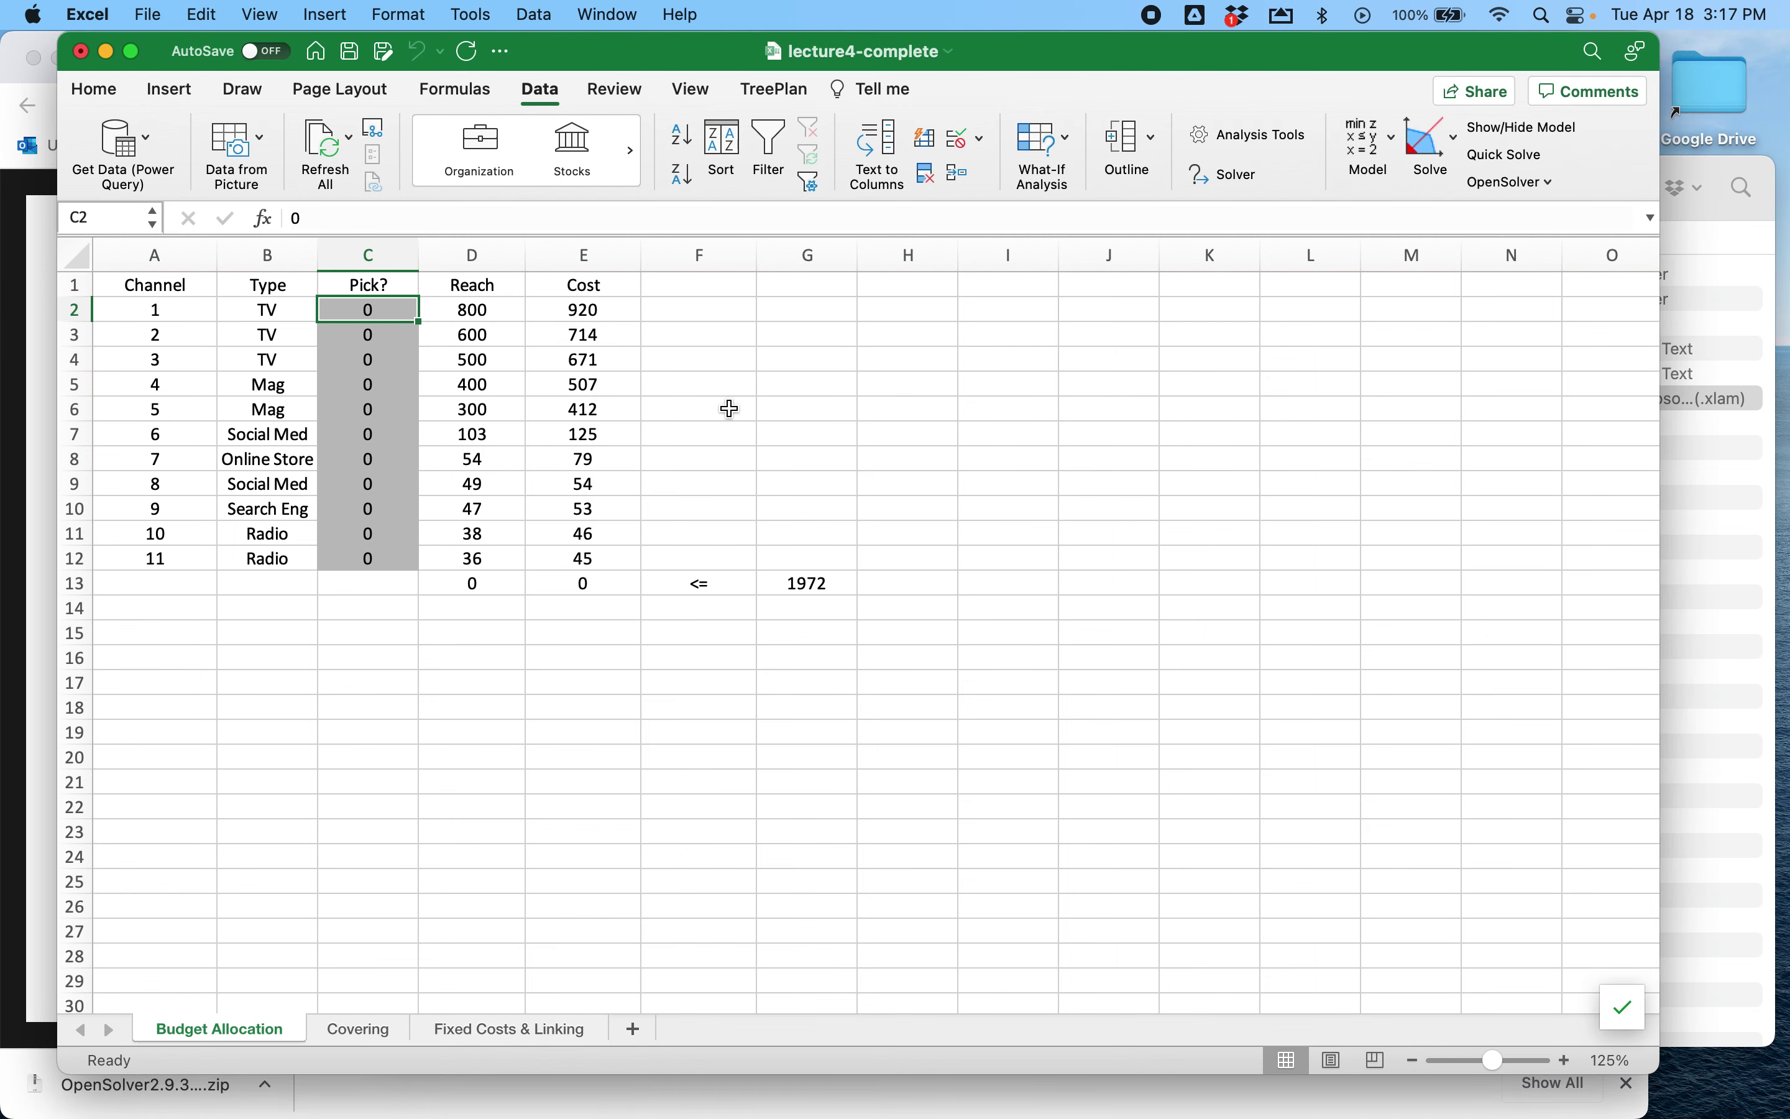
# Switch to Chrome and read the instructions for installing solvers on Excel for Mac 2016 on the OpenSolver installation page
pyautogui.press('super+Tab')
pyautogui.press('super+Tab')
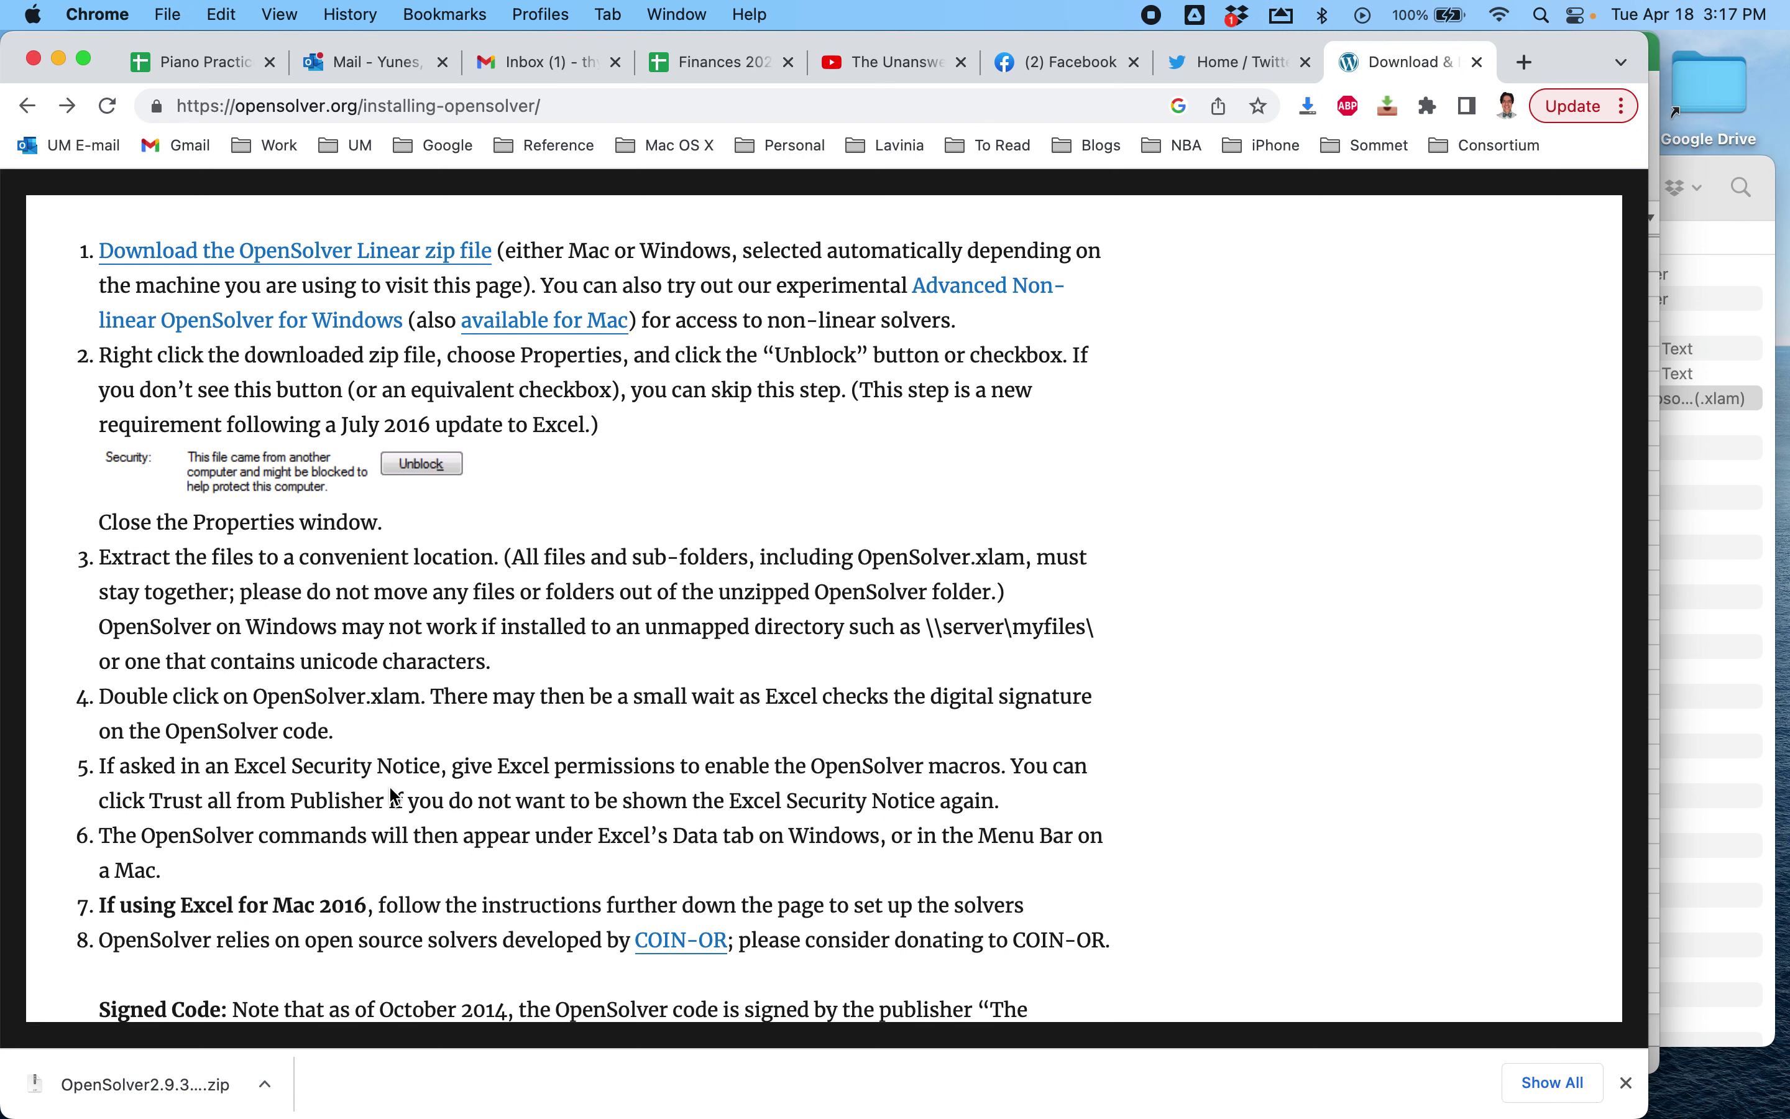
pyautogui.scroll(-2, 392, 789)
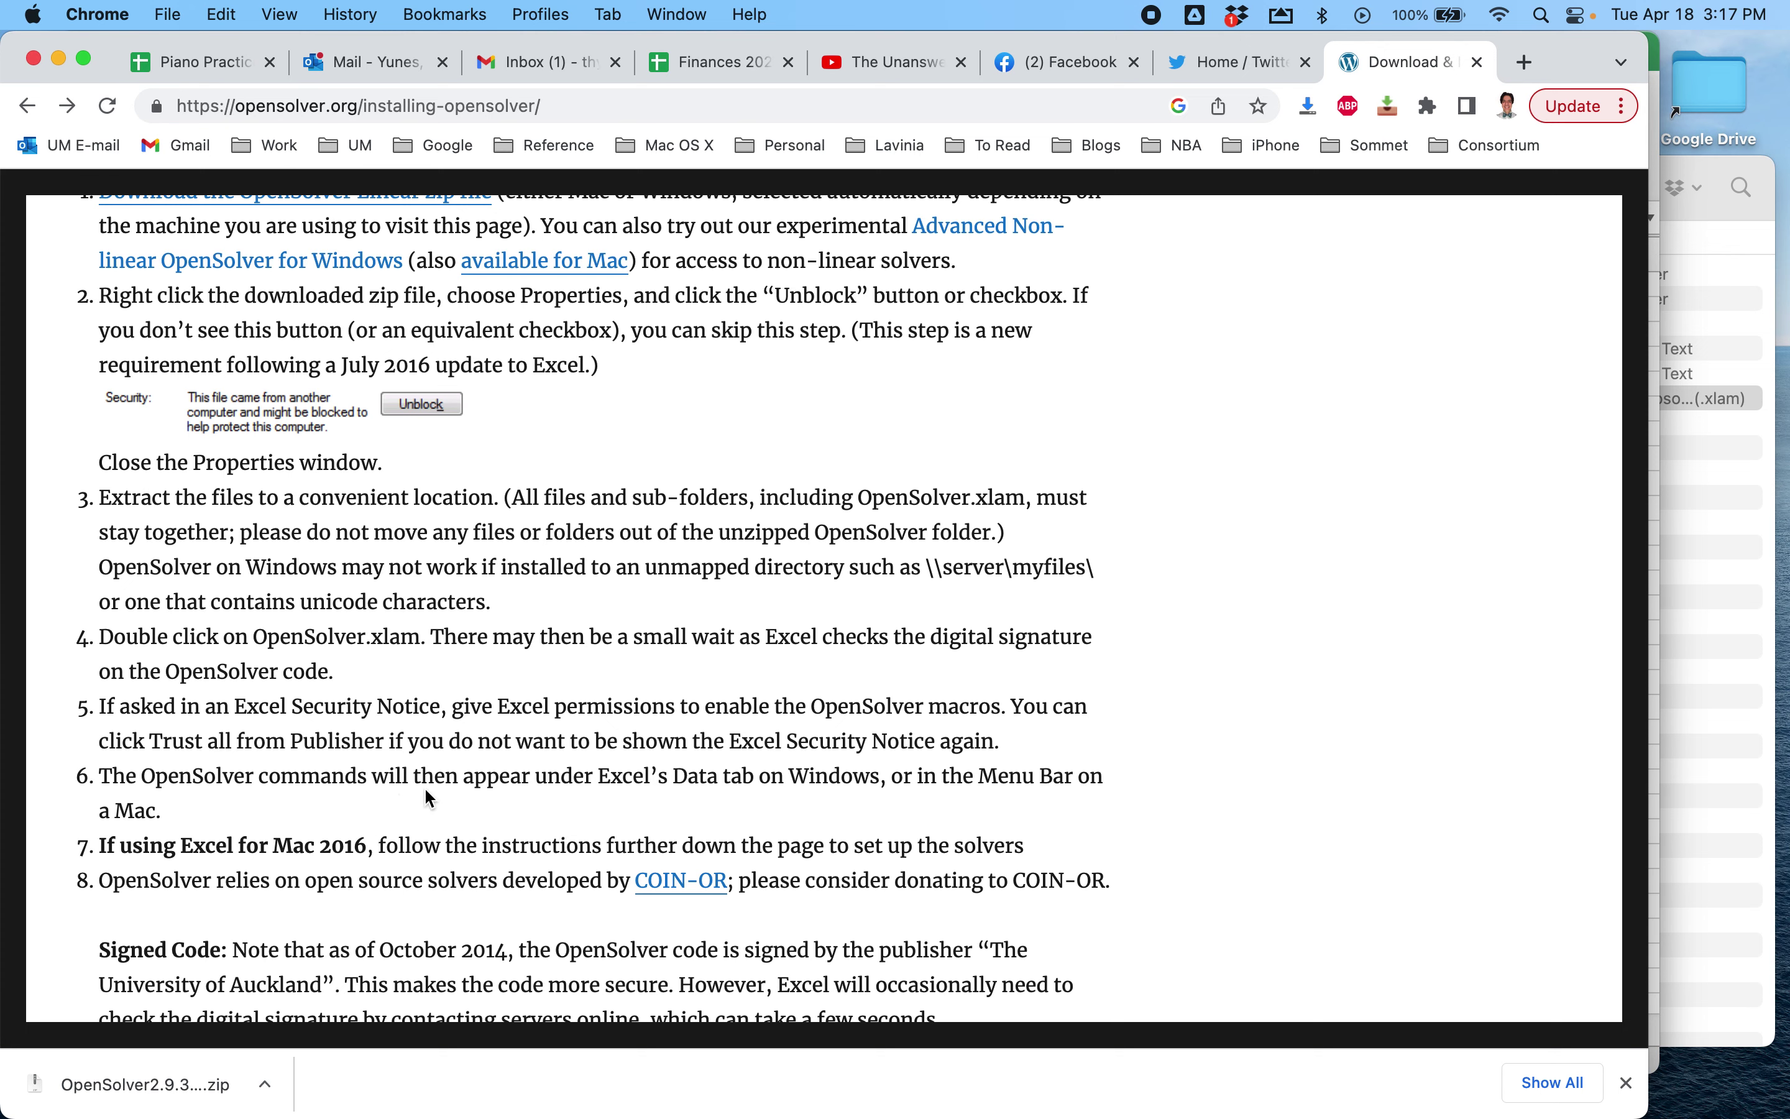
pyautogui.scroll(-5, 425, 790)
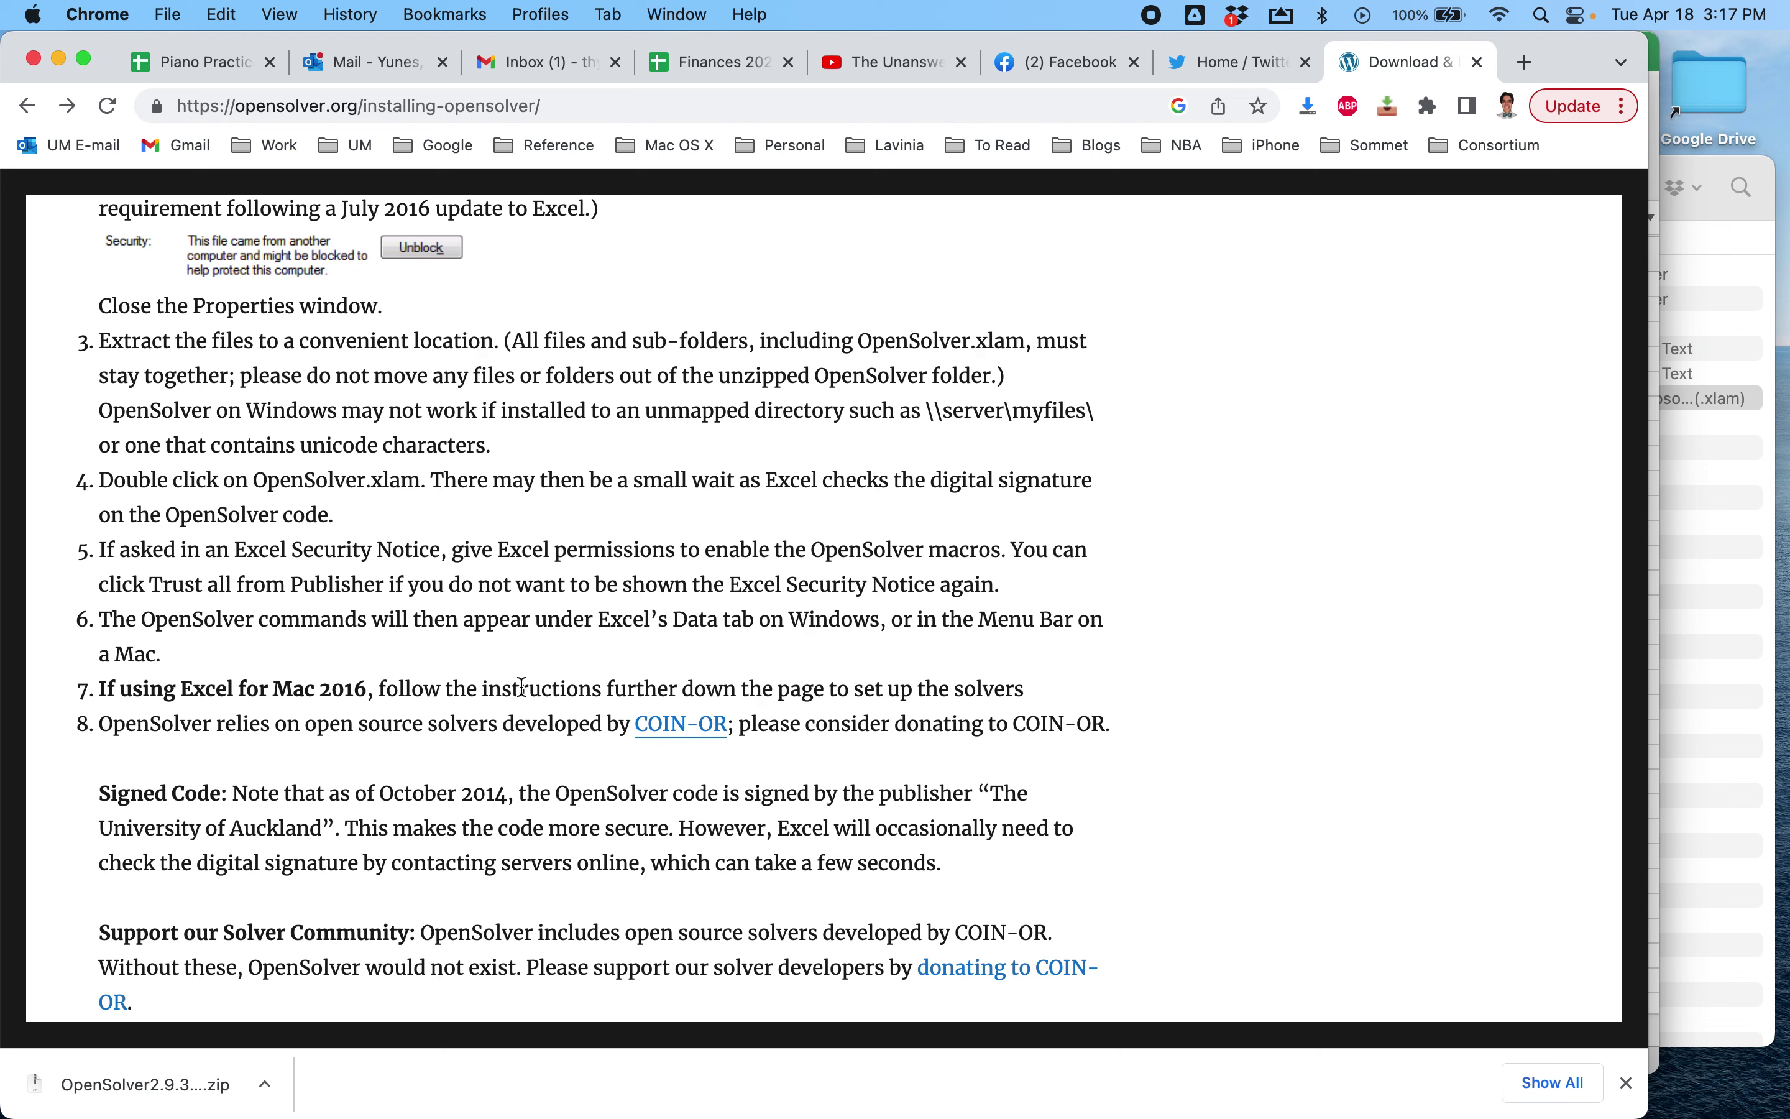
pyautogui.scroll(-10, 386, 739)
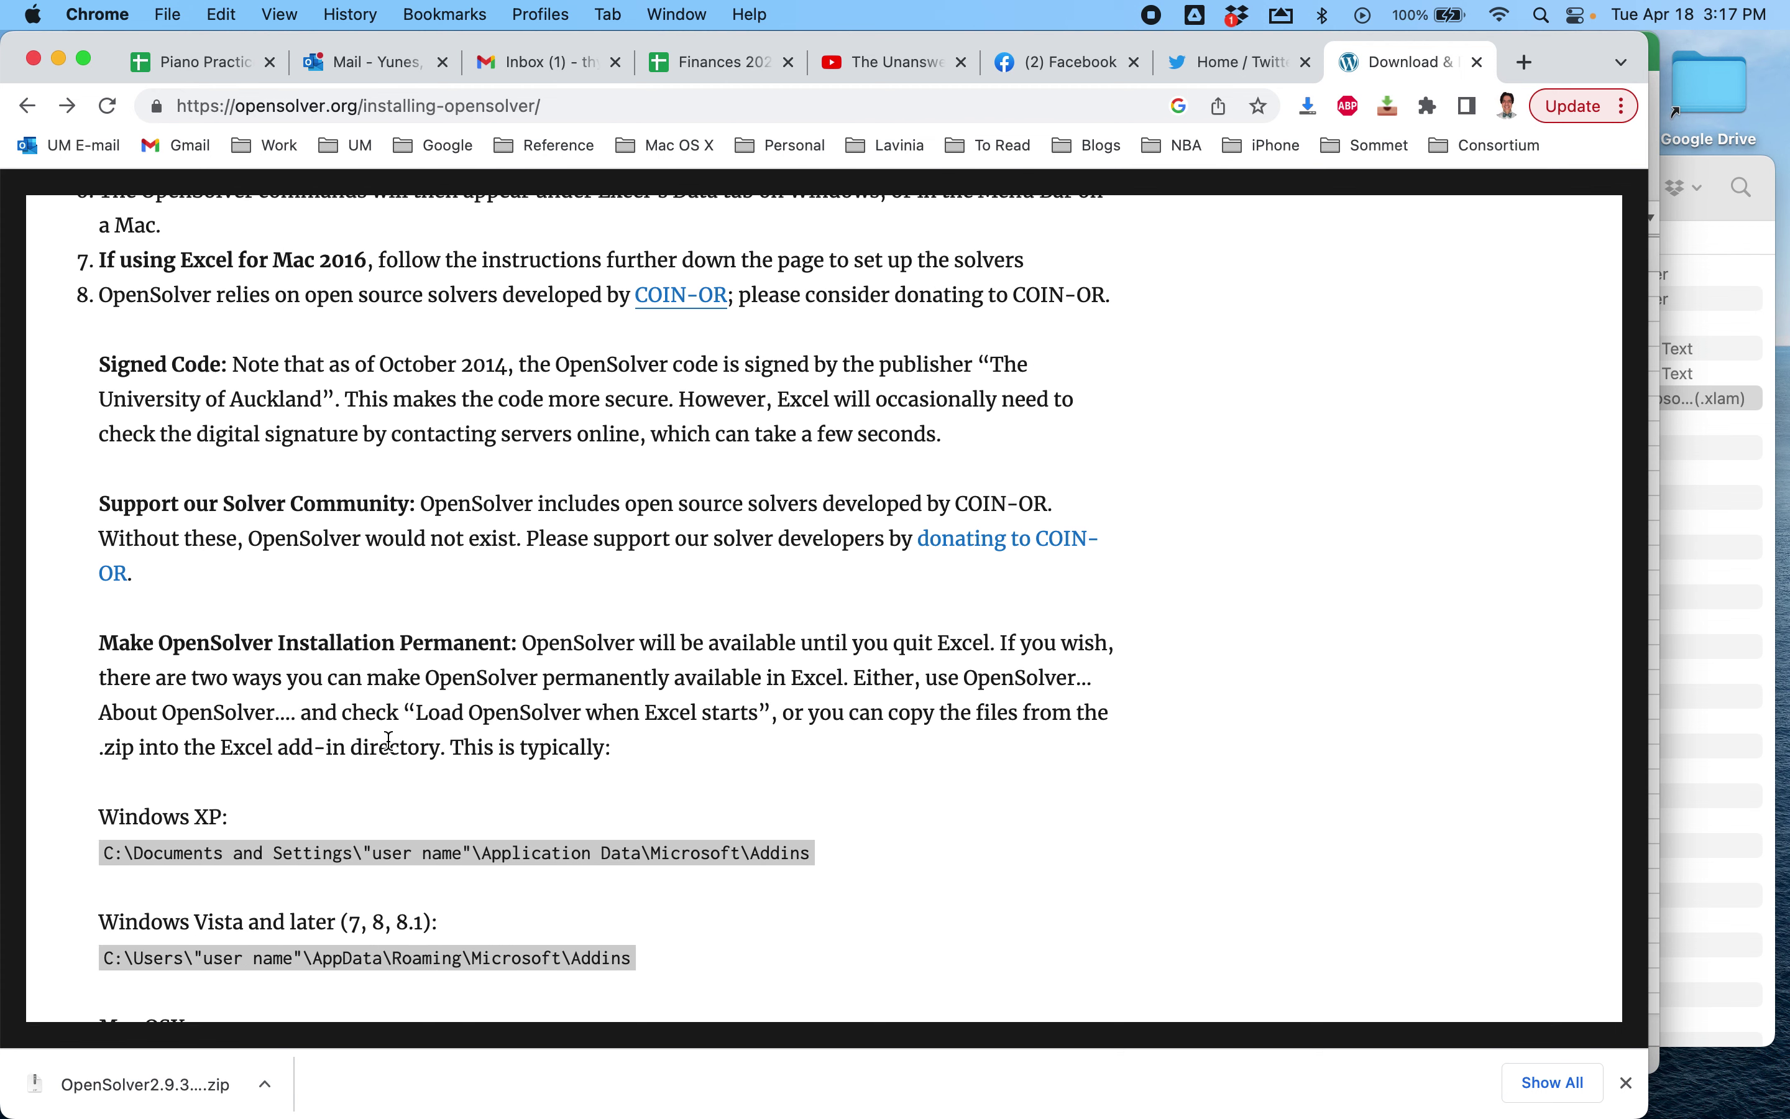
pyautogui.scroll(-10, 388, 740)
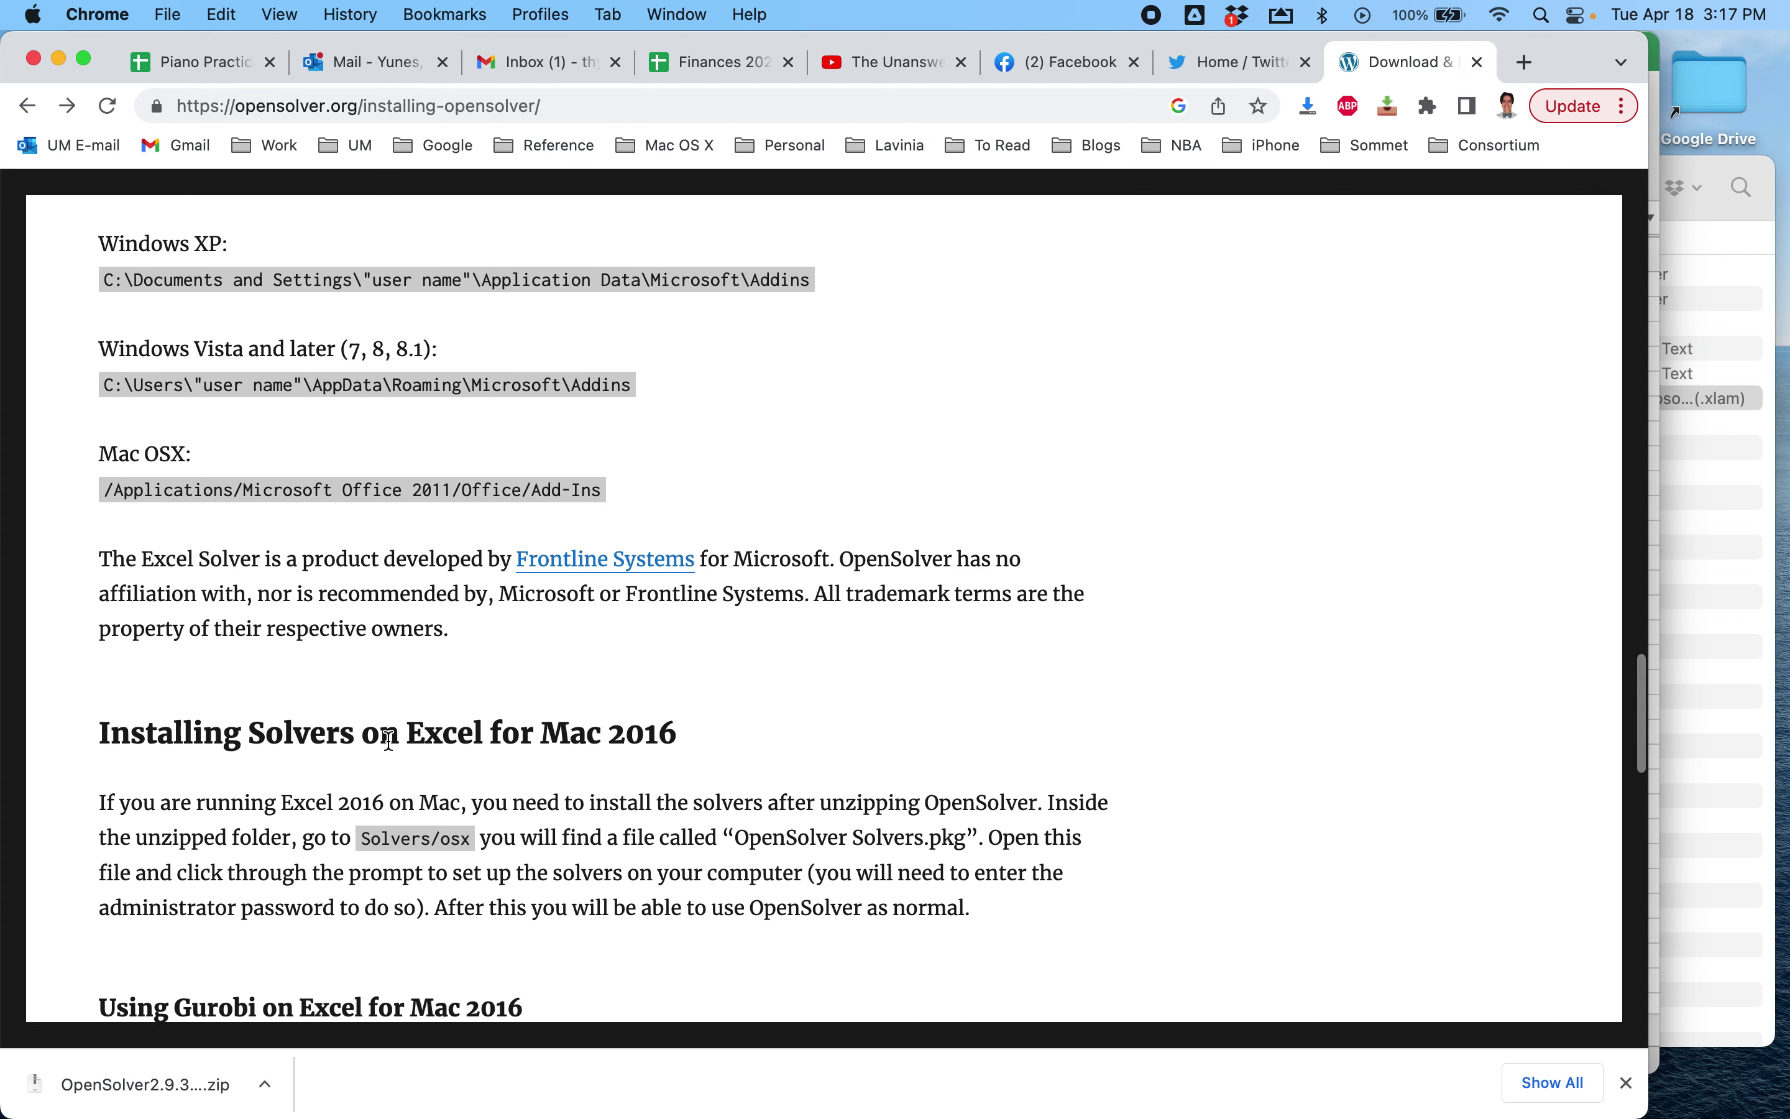
pyautogui.scroll(5, 389, 739)
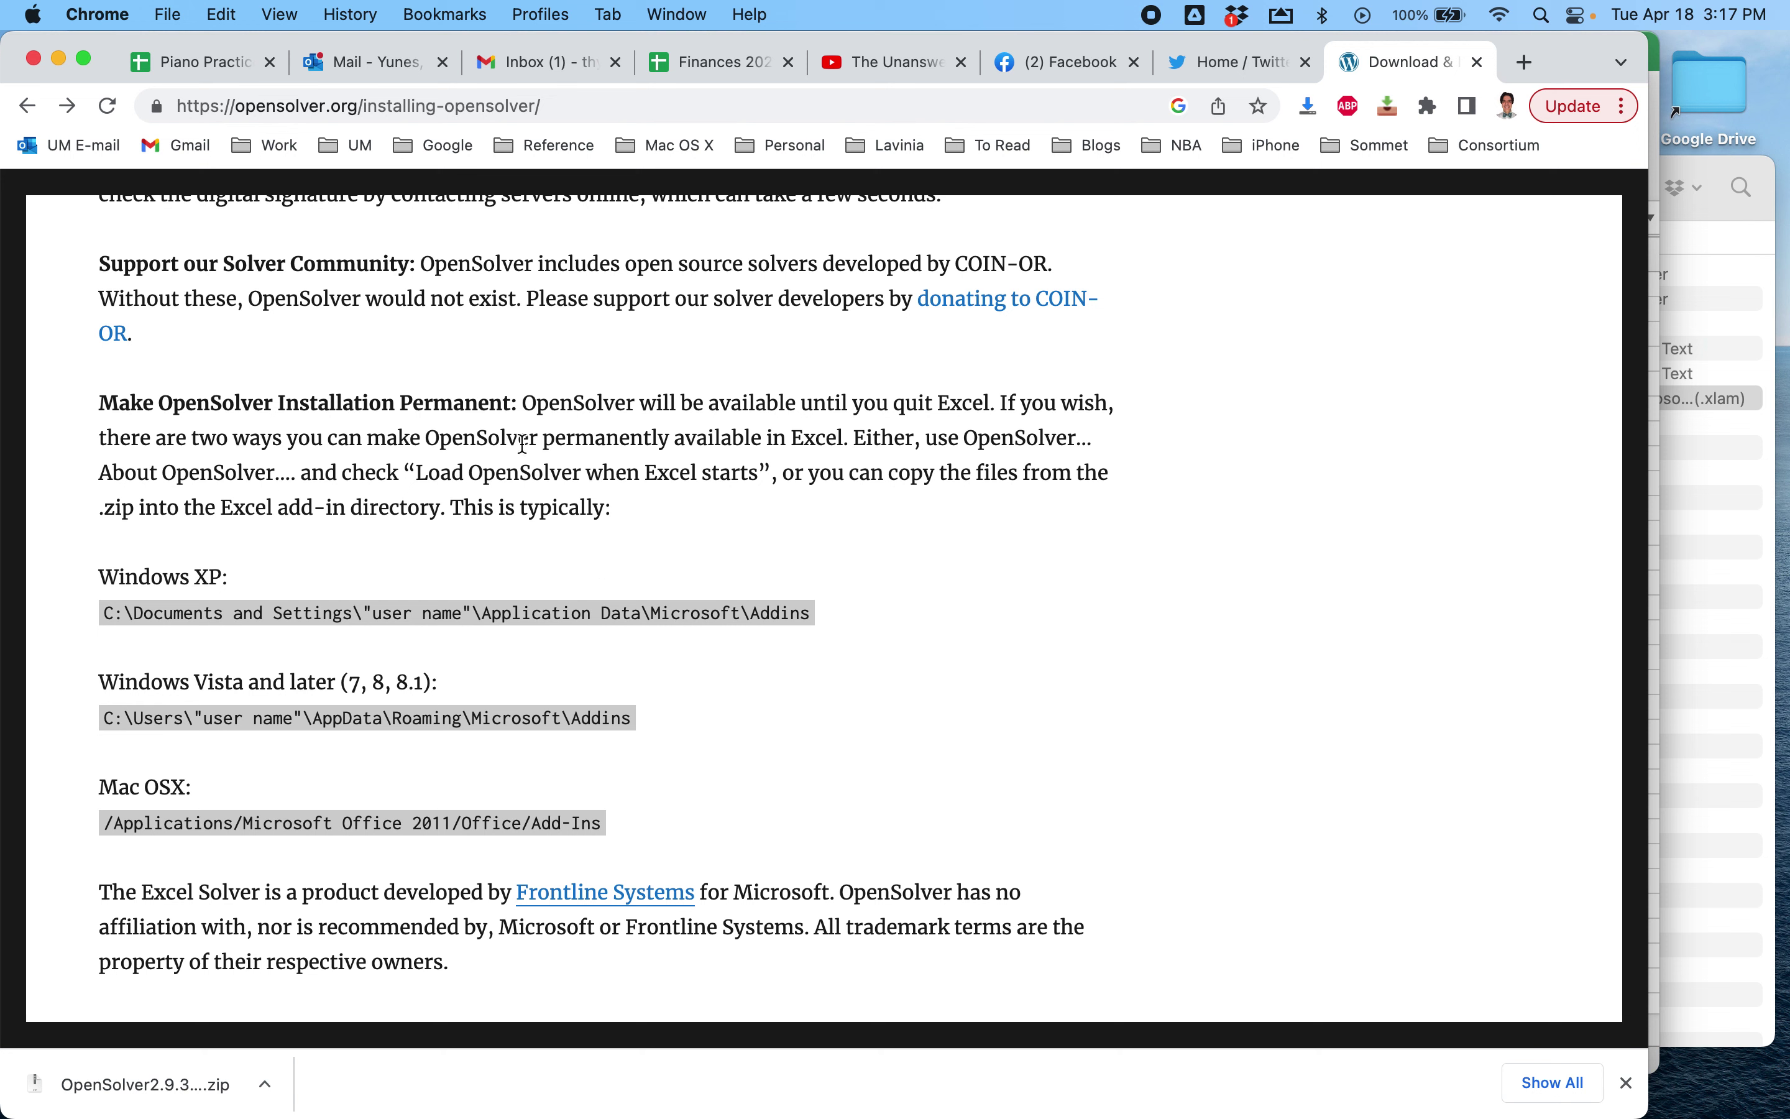
pyautogui.scroll(-10, 322, 501)
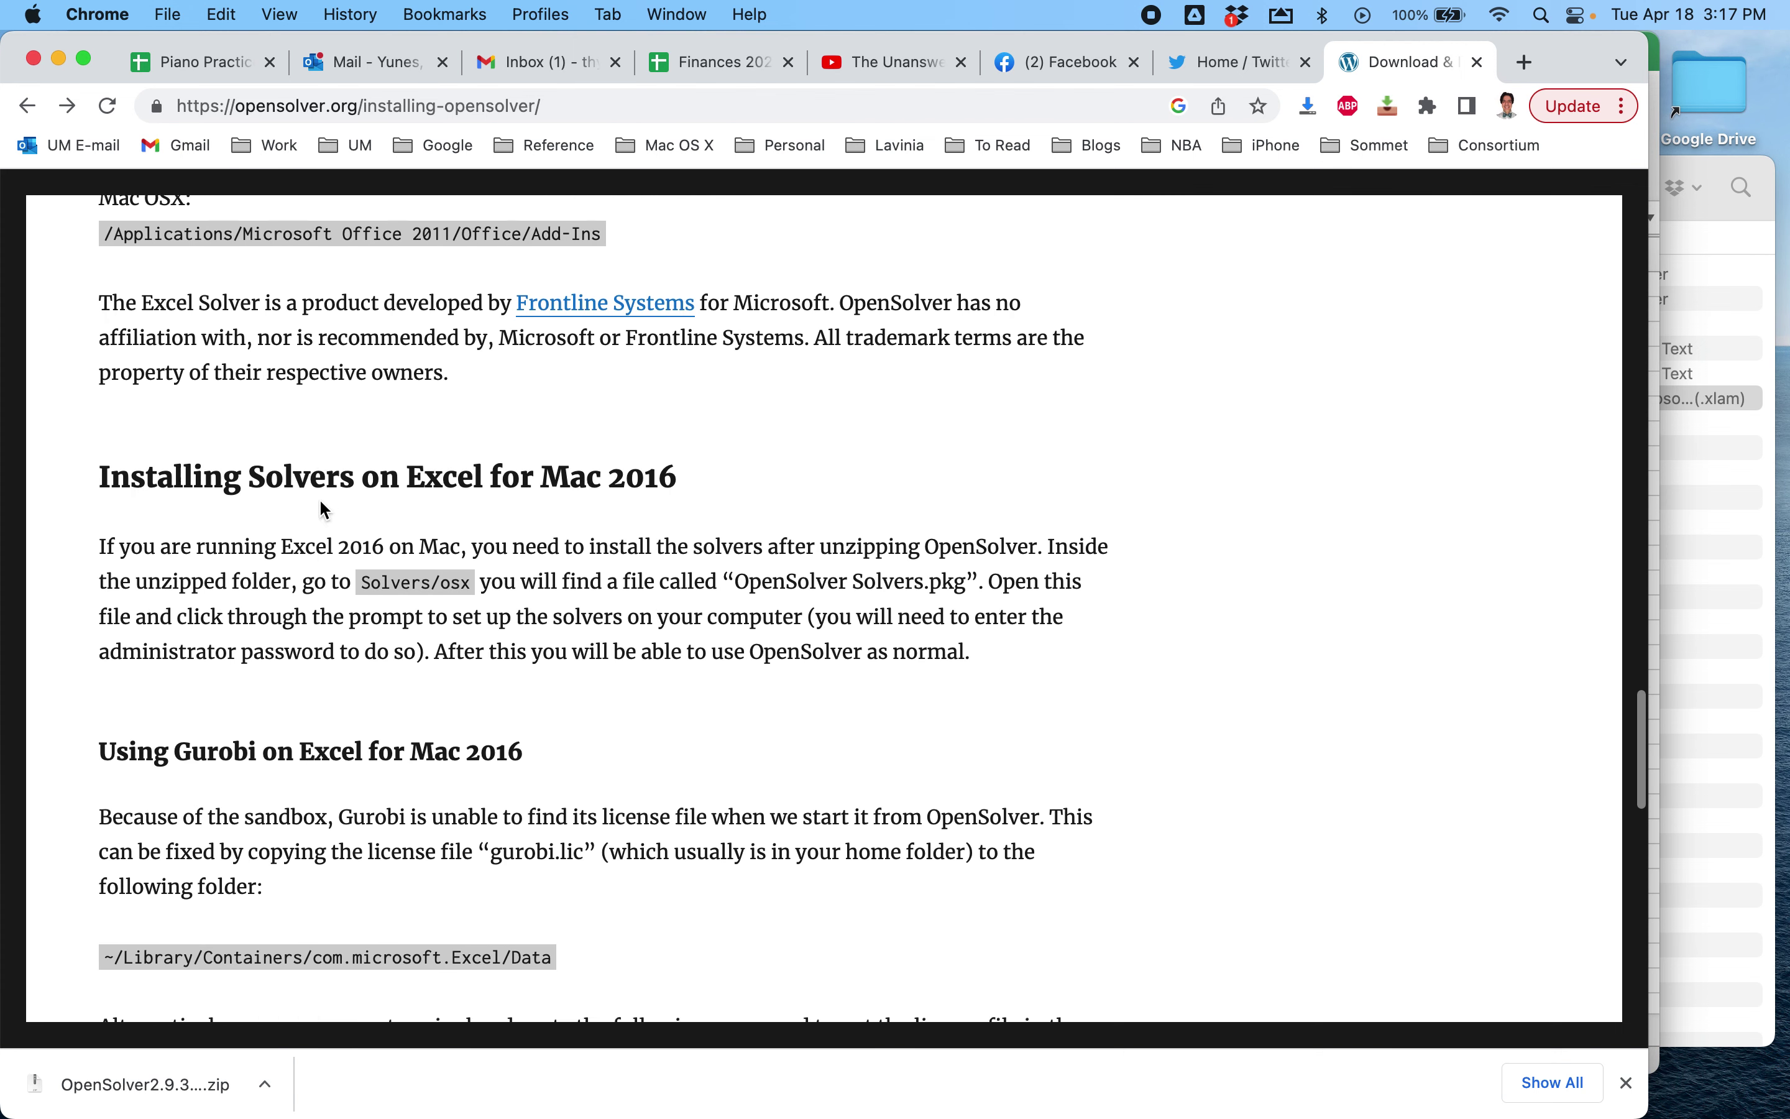
pyautogui.scroll(-3, 321, 501)
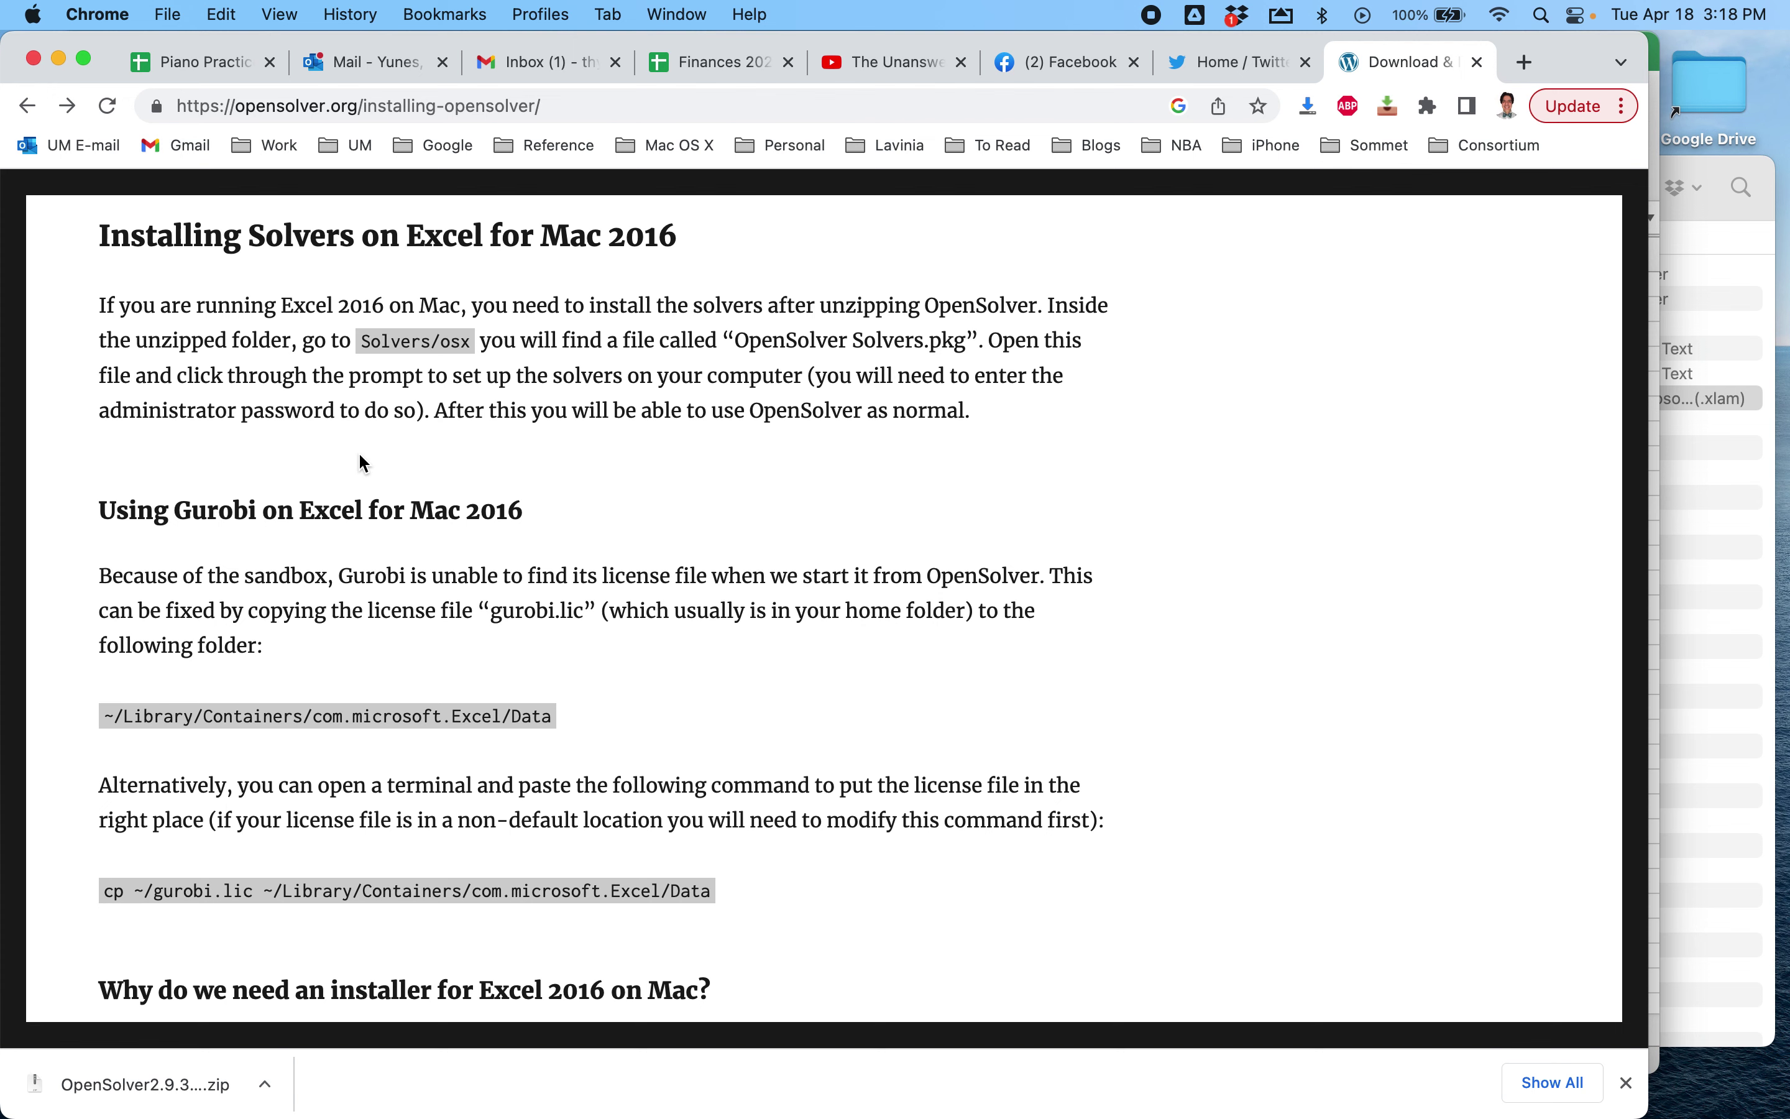
# Switch to Finder and select OpenSolver Solvers.pkg in the Solvers/osx folder inside OpenSolver2.9.3_LinearMac
pyautogui.press('super+Tab')
pyautogui.press('super+Tab')
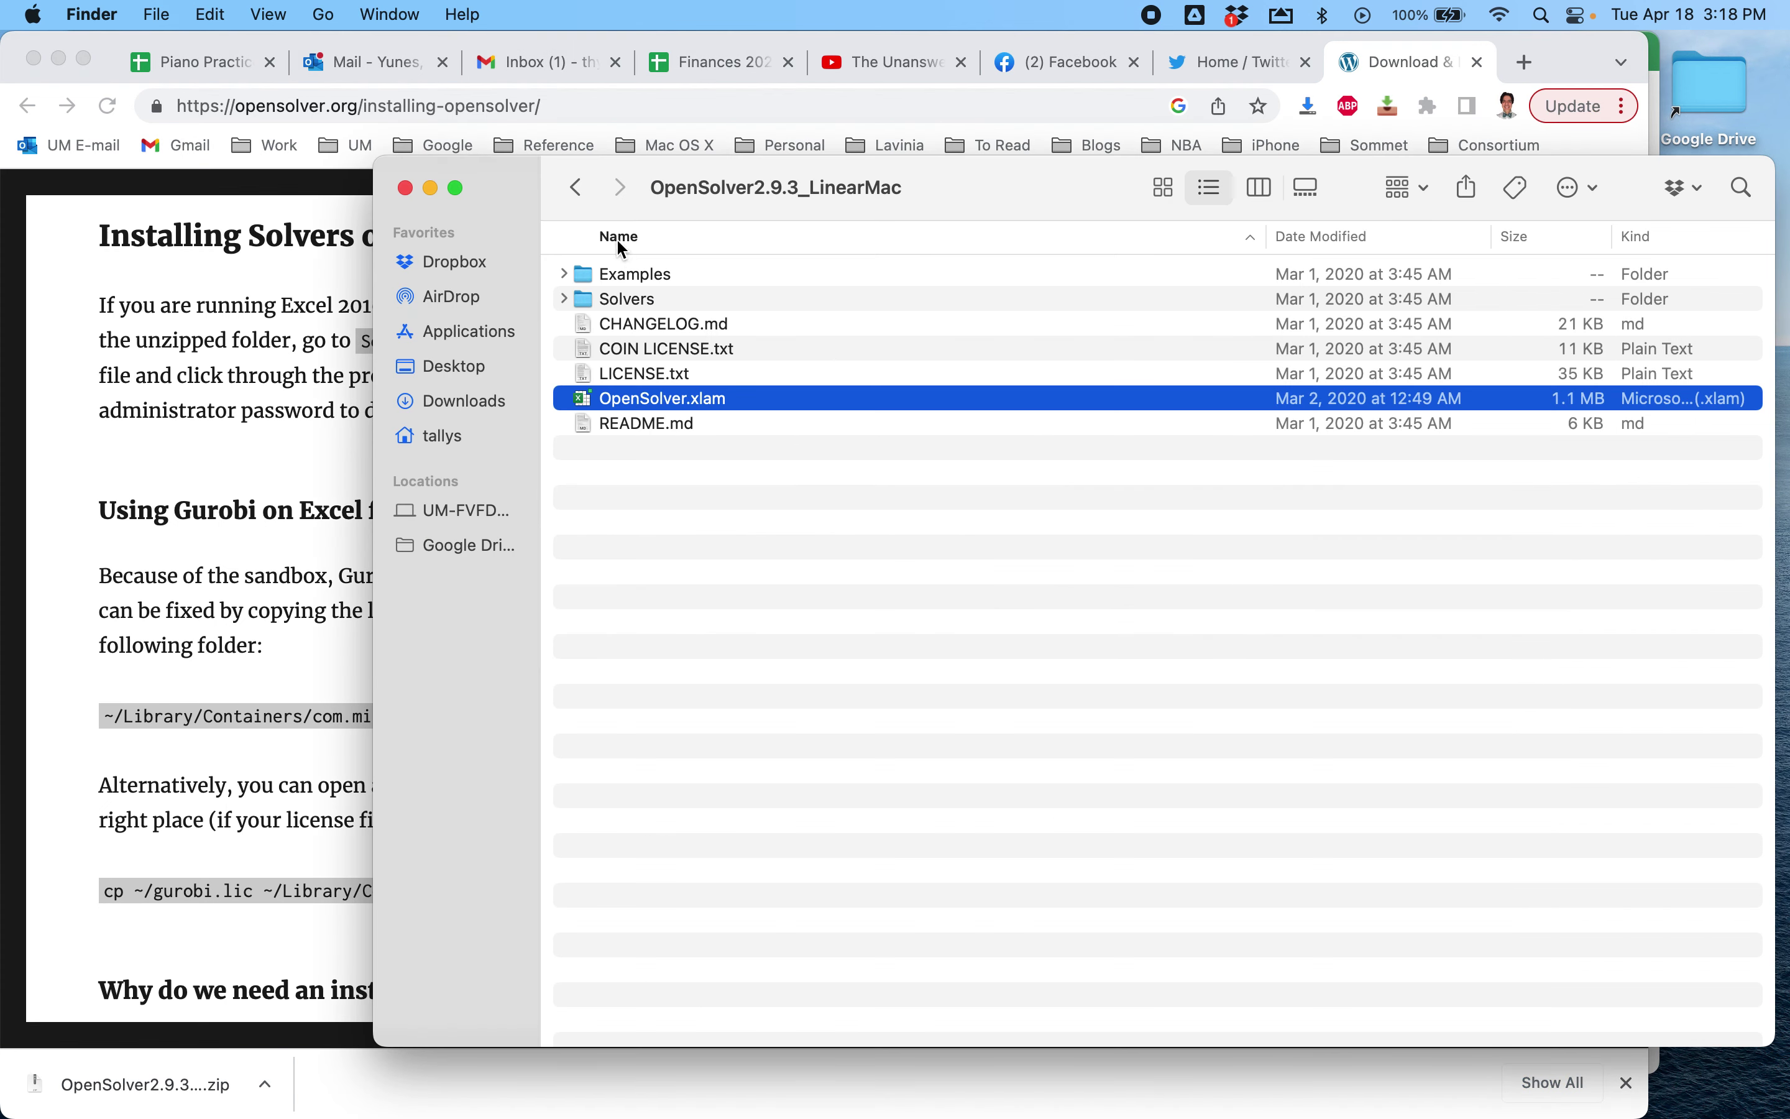
pyautogui.click(578, 196)
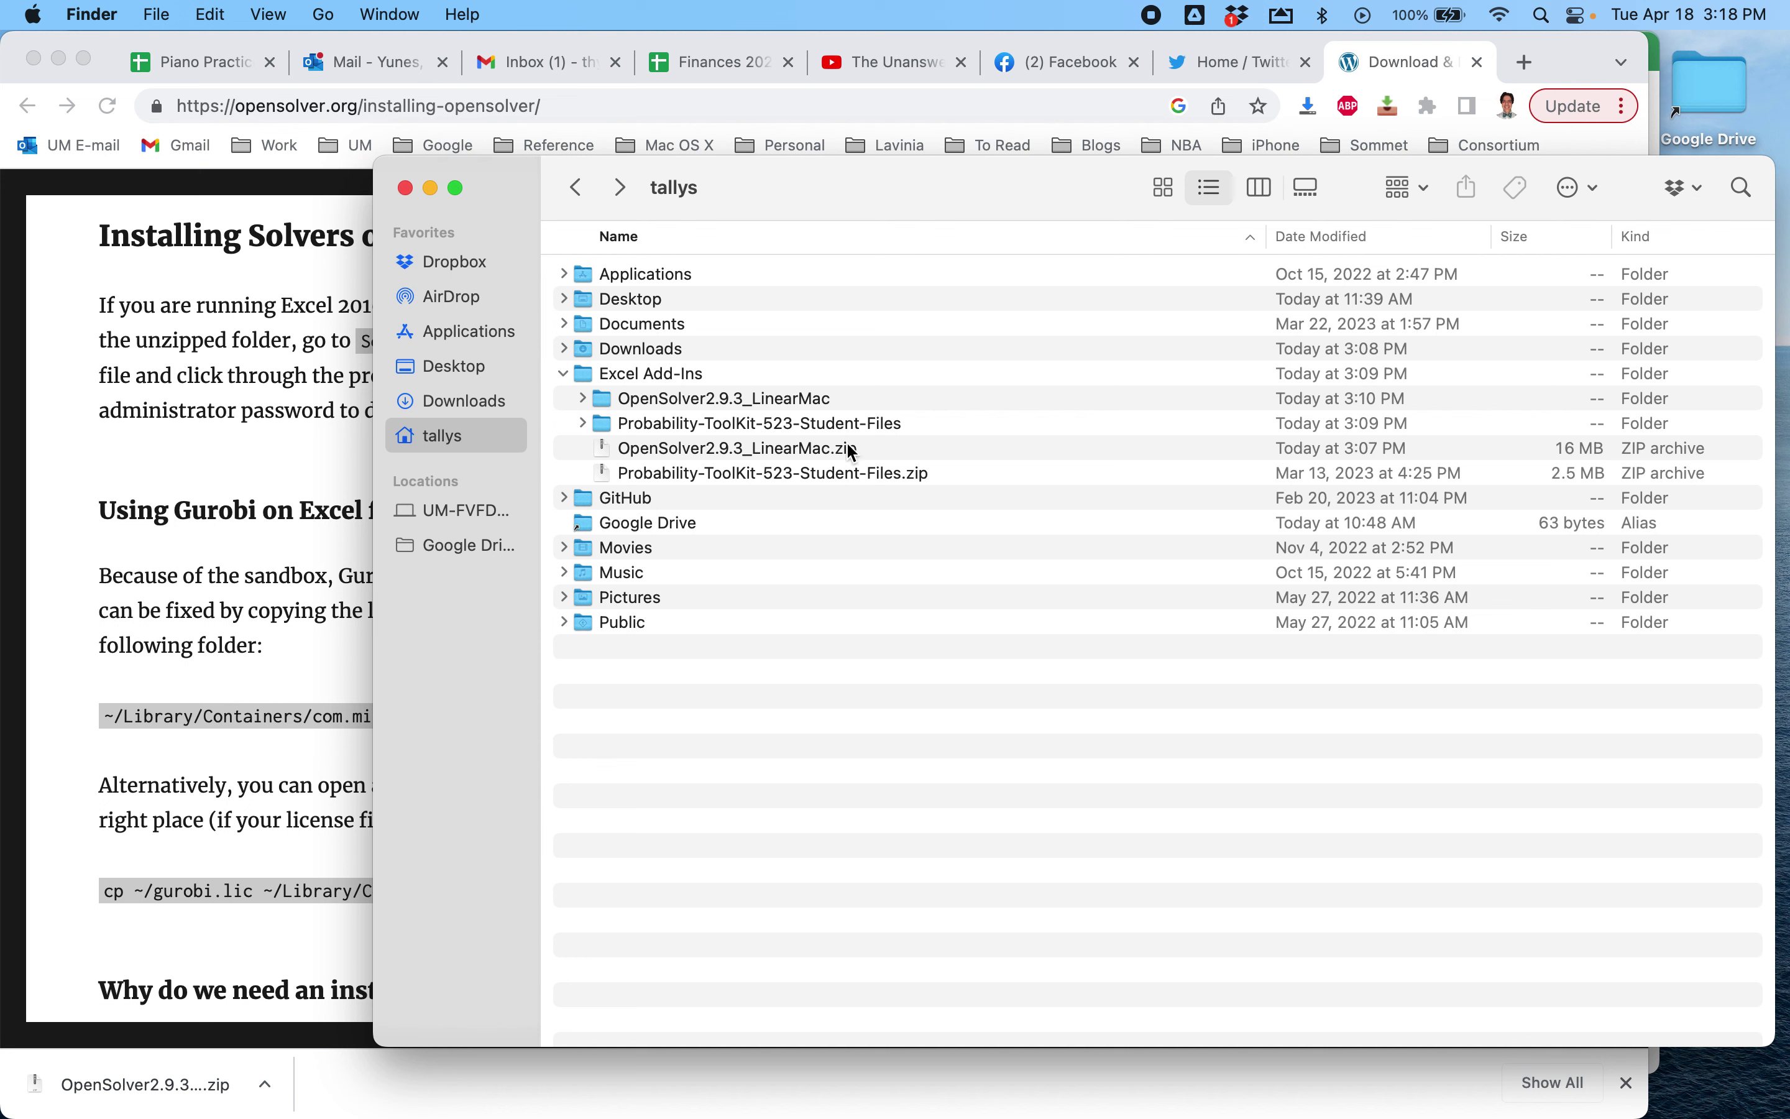
pyautogui.click(893, 450)
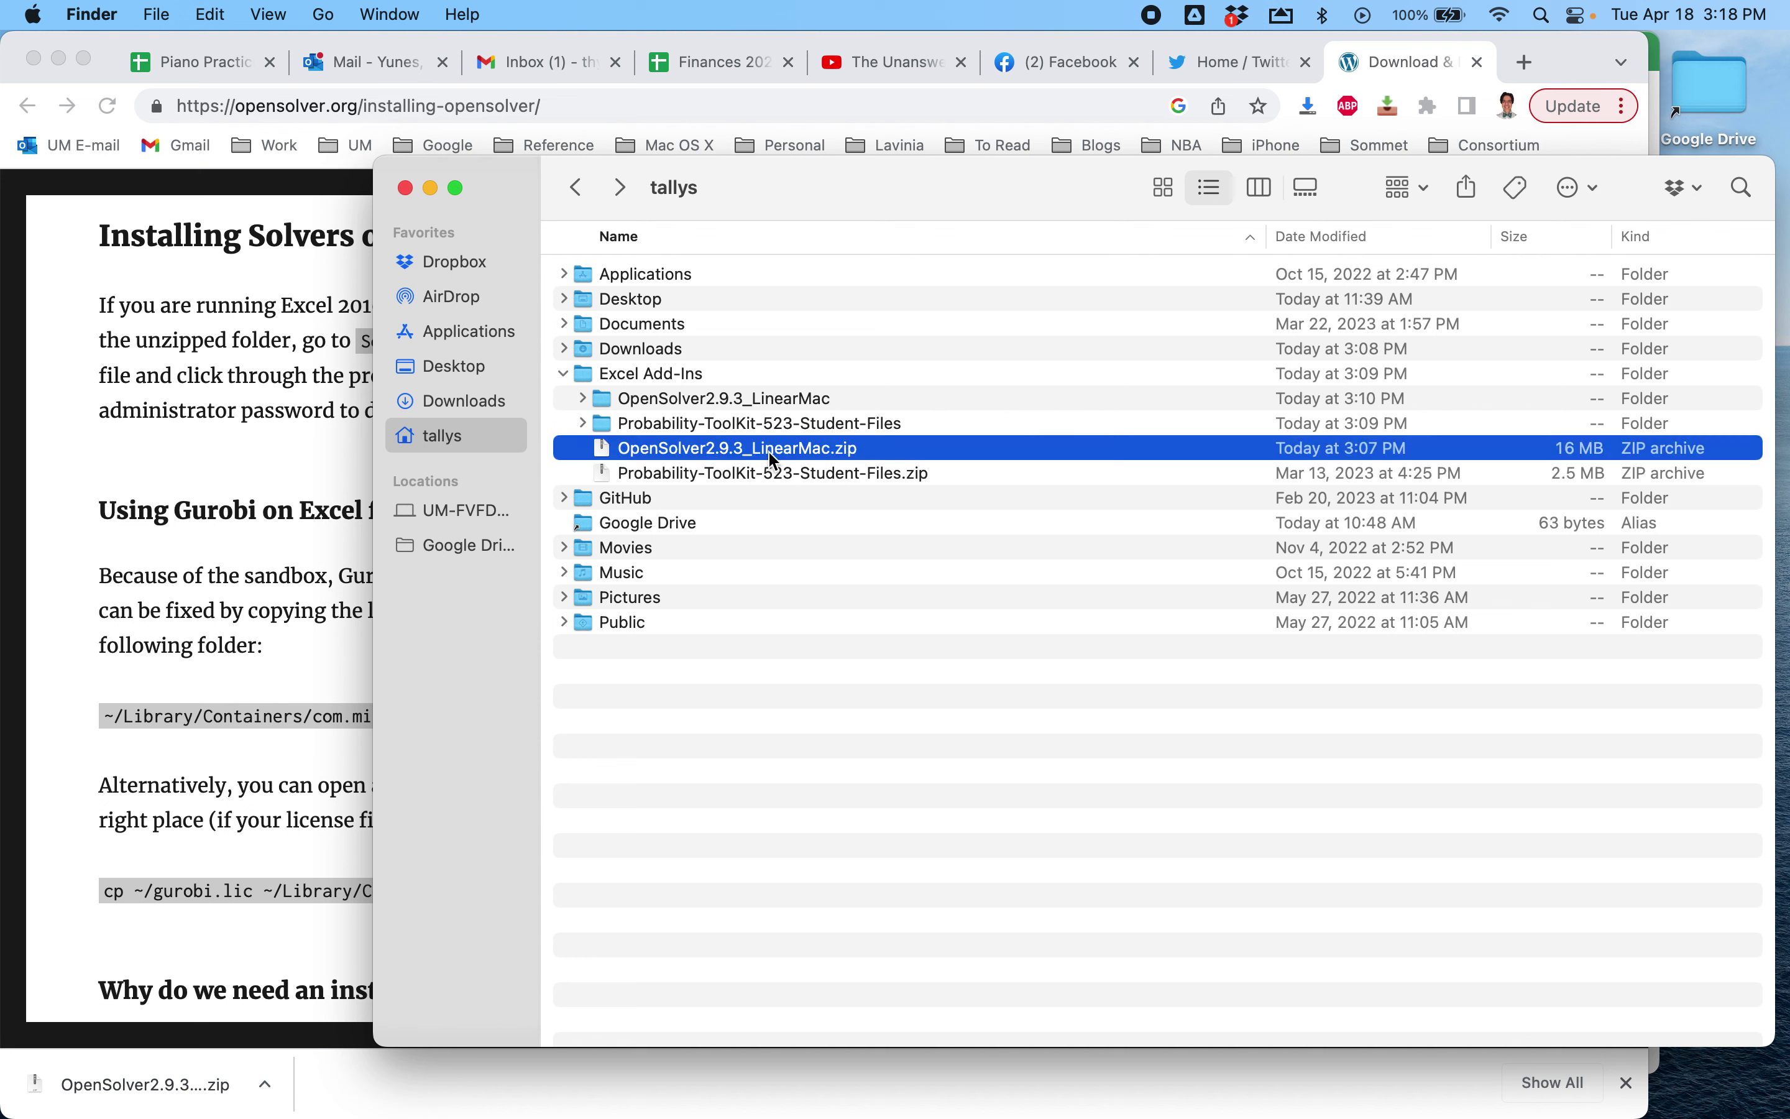
pyautogui.click(852, 399)
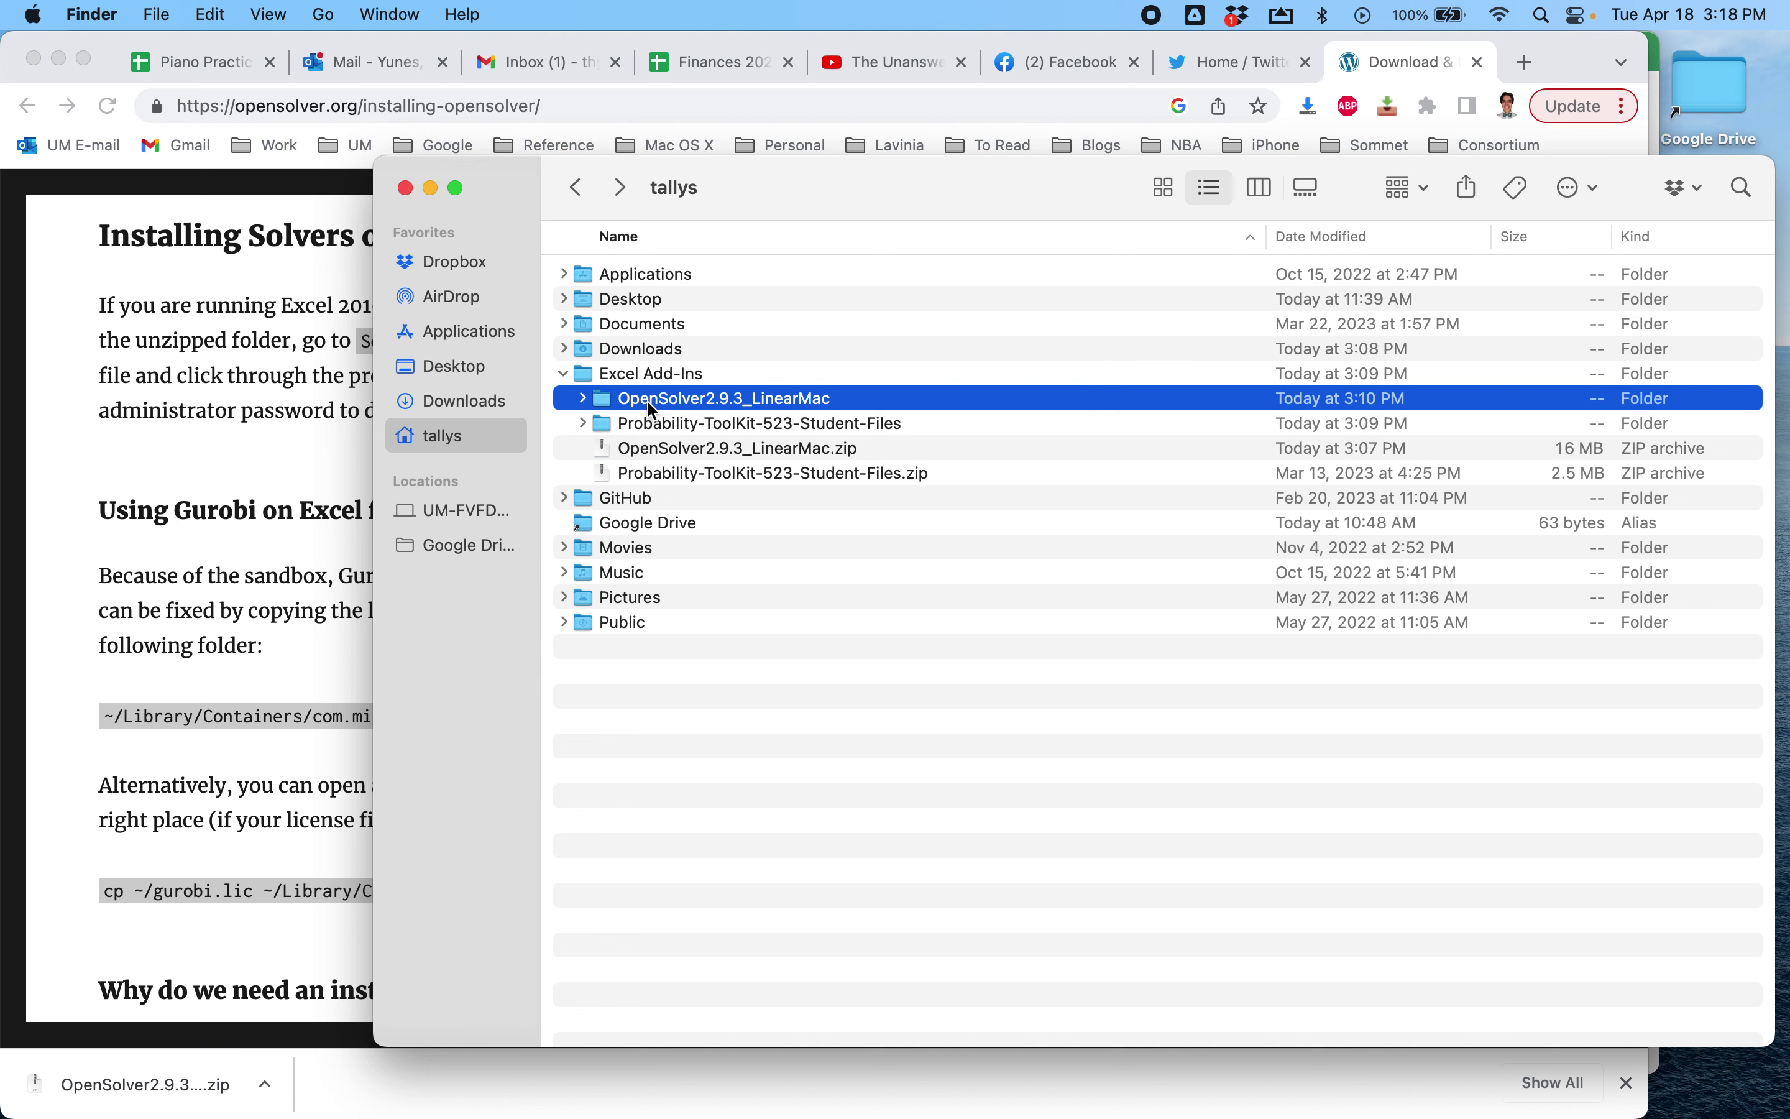
pyautogui.doubleClick(608, 400)
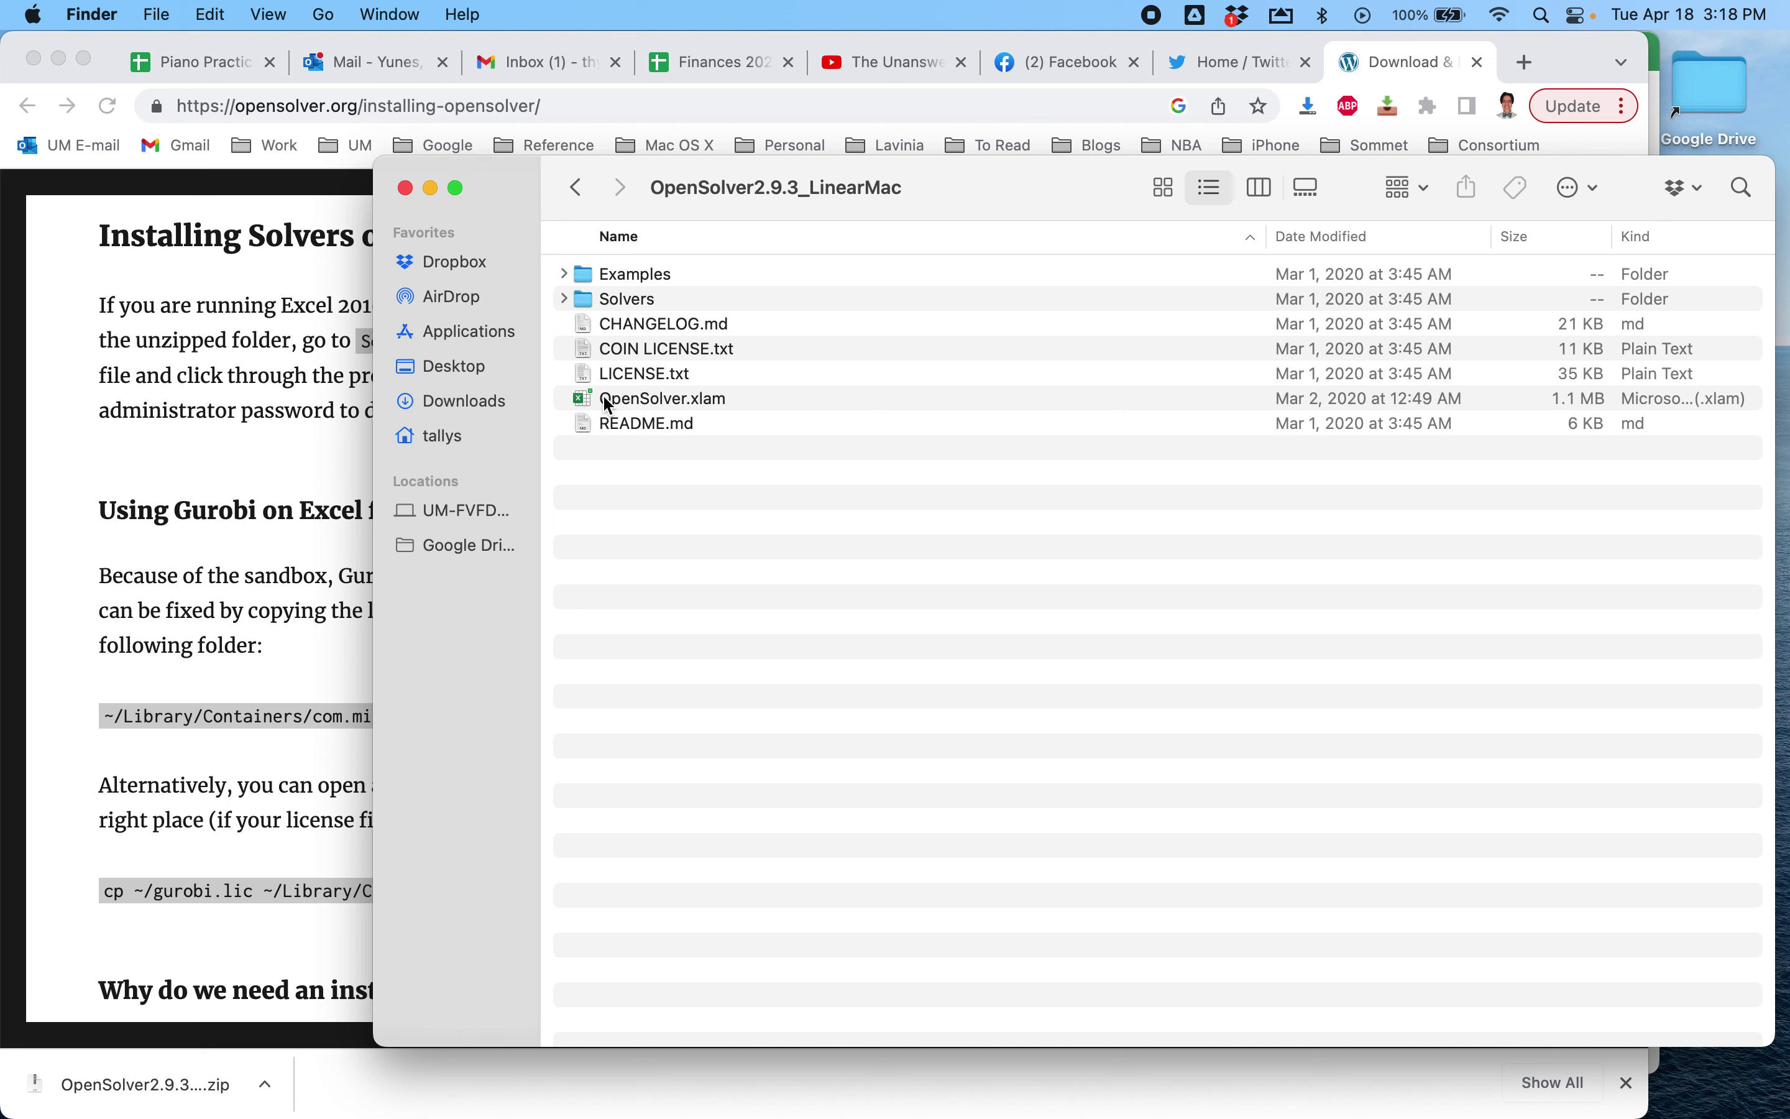
pyautogui.click(585, 300)
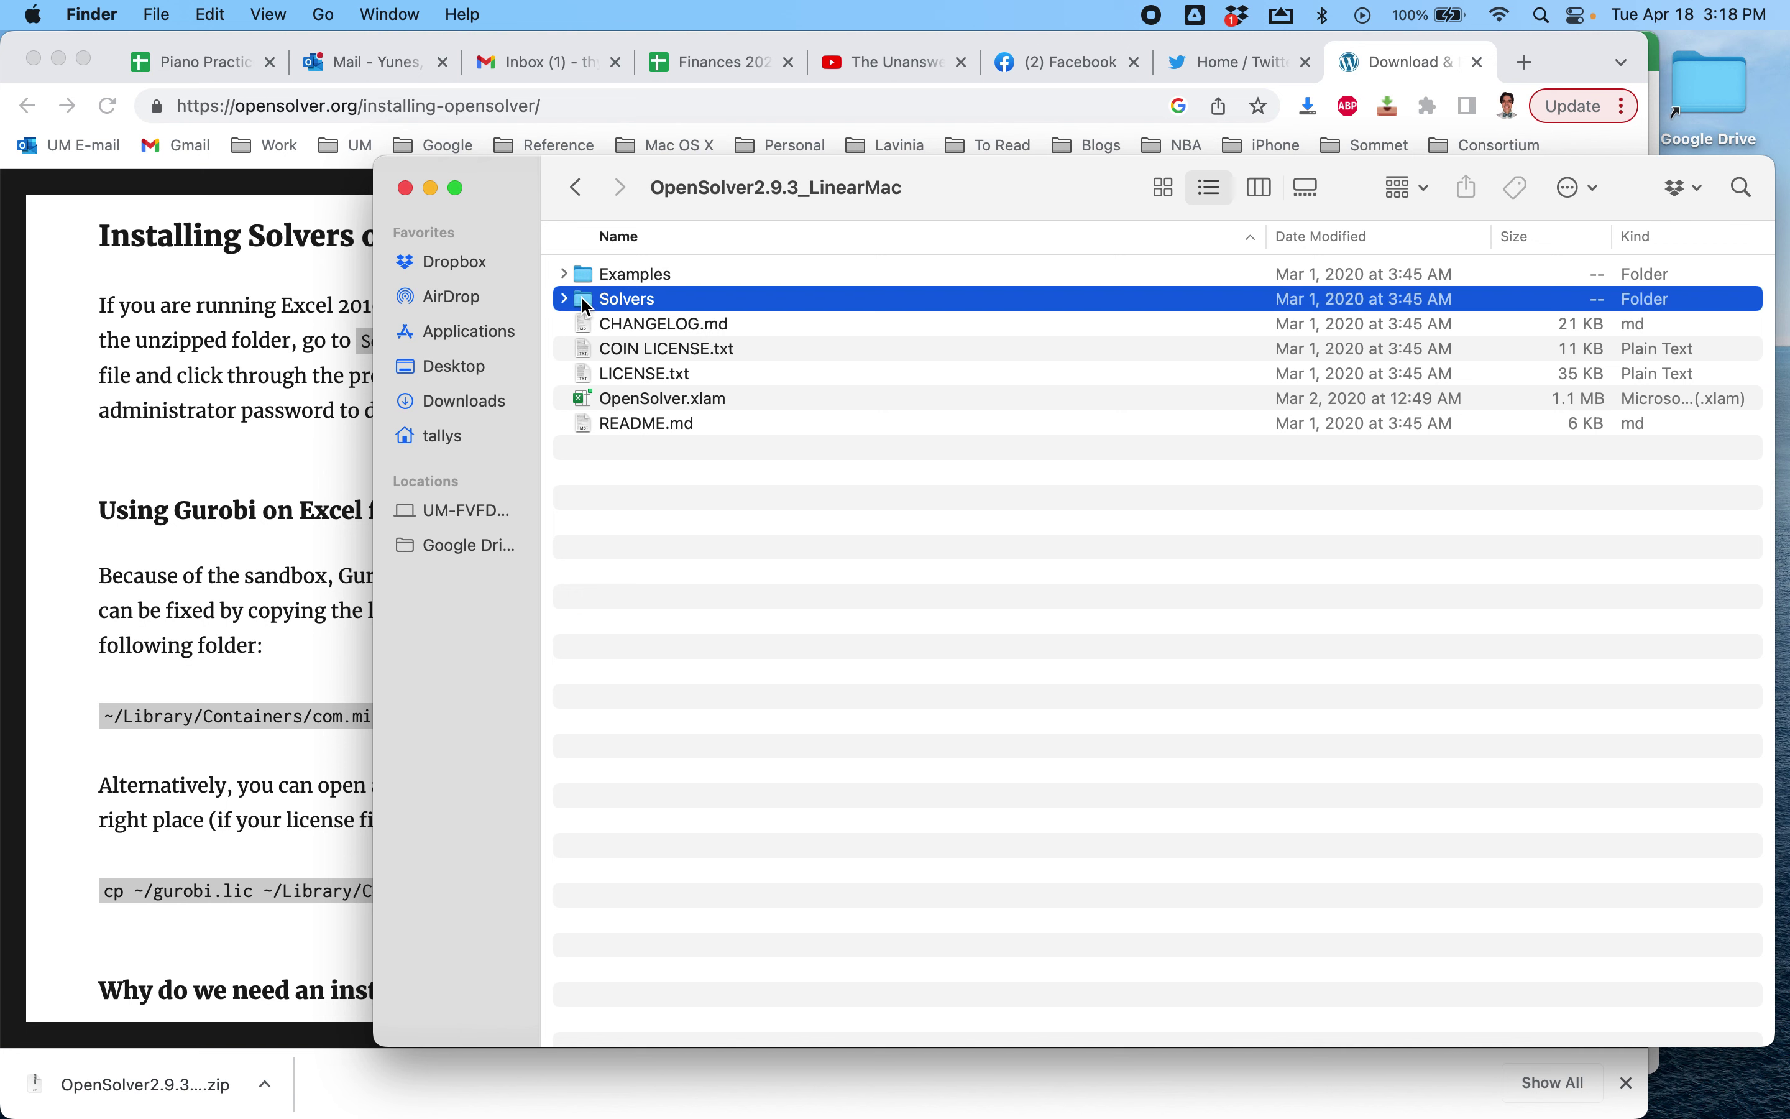
pyautogui.doubleClick(586, 300)
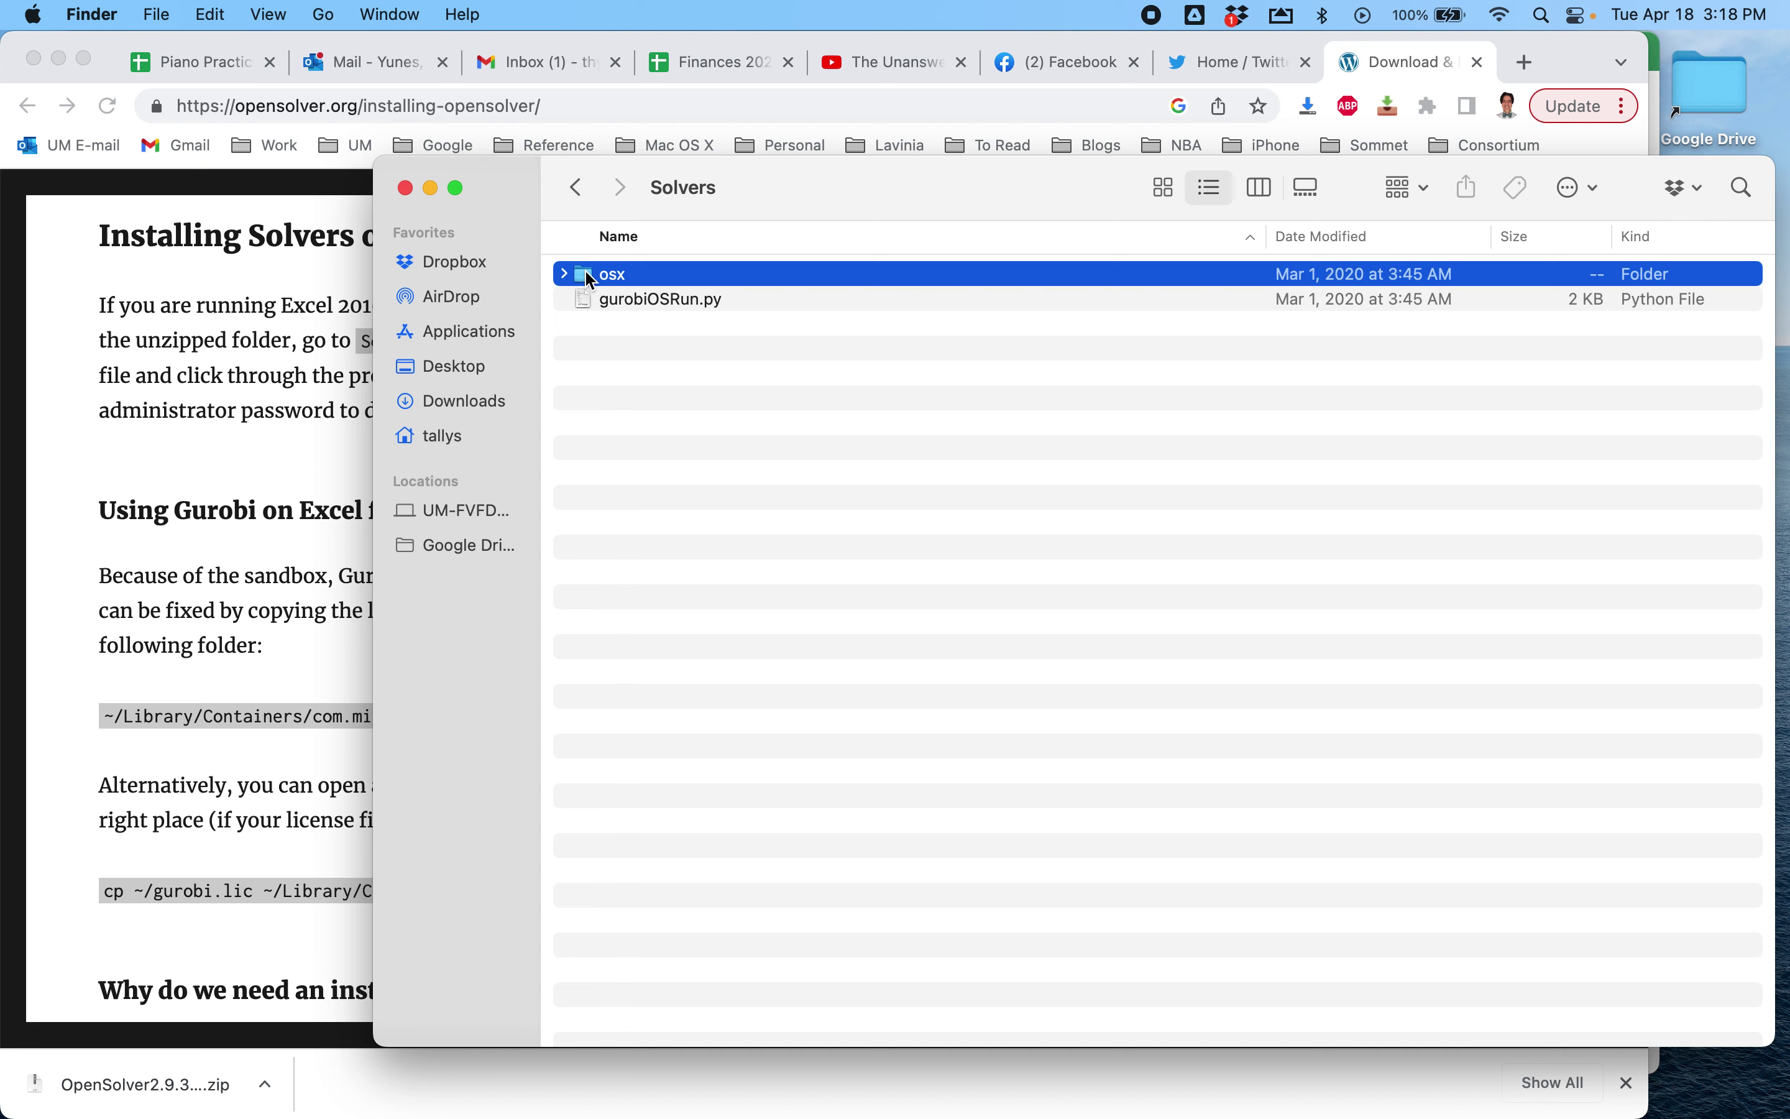
pyautogui.doubleClick(589, 275)
pyautogui.click(713, 326)
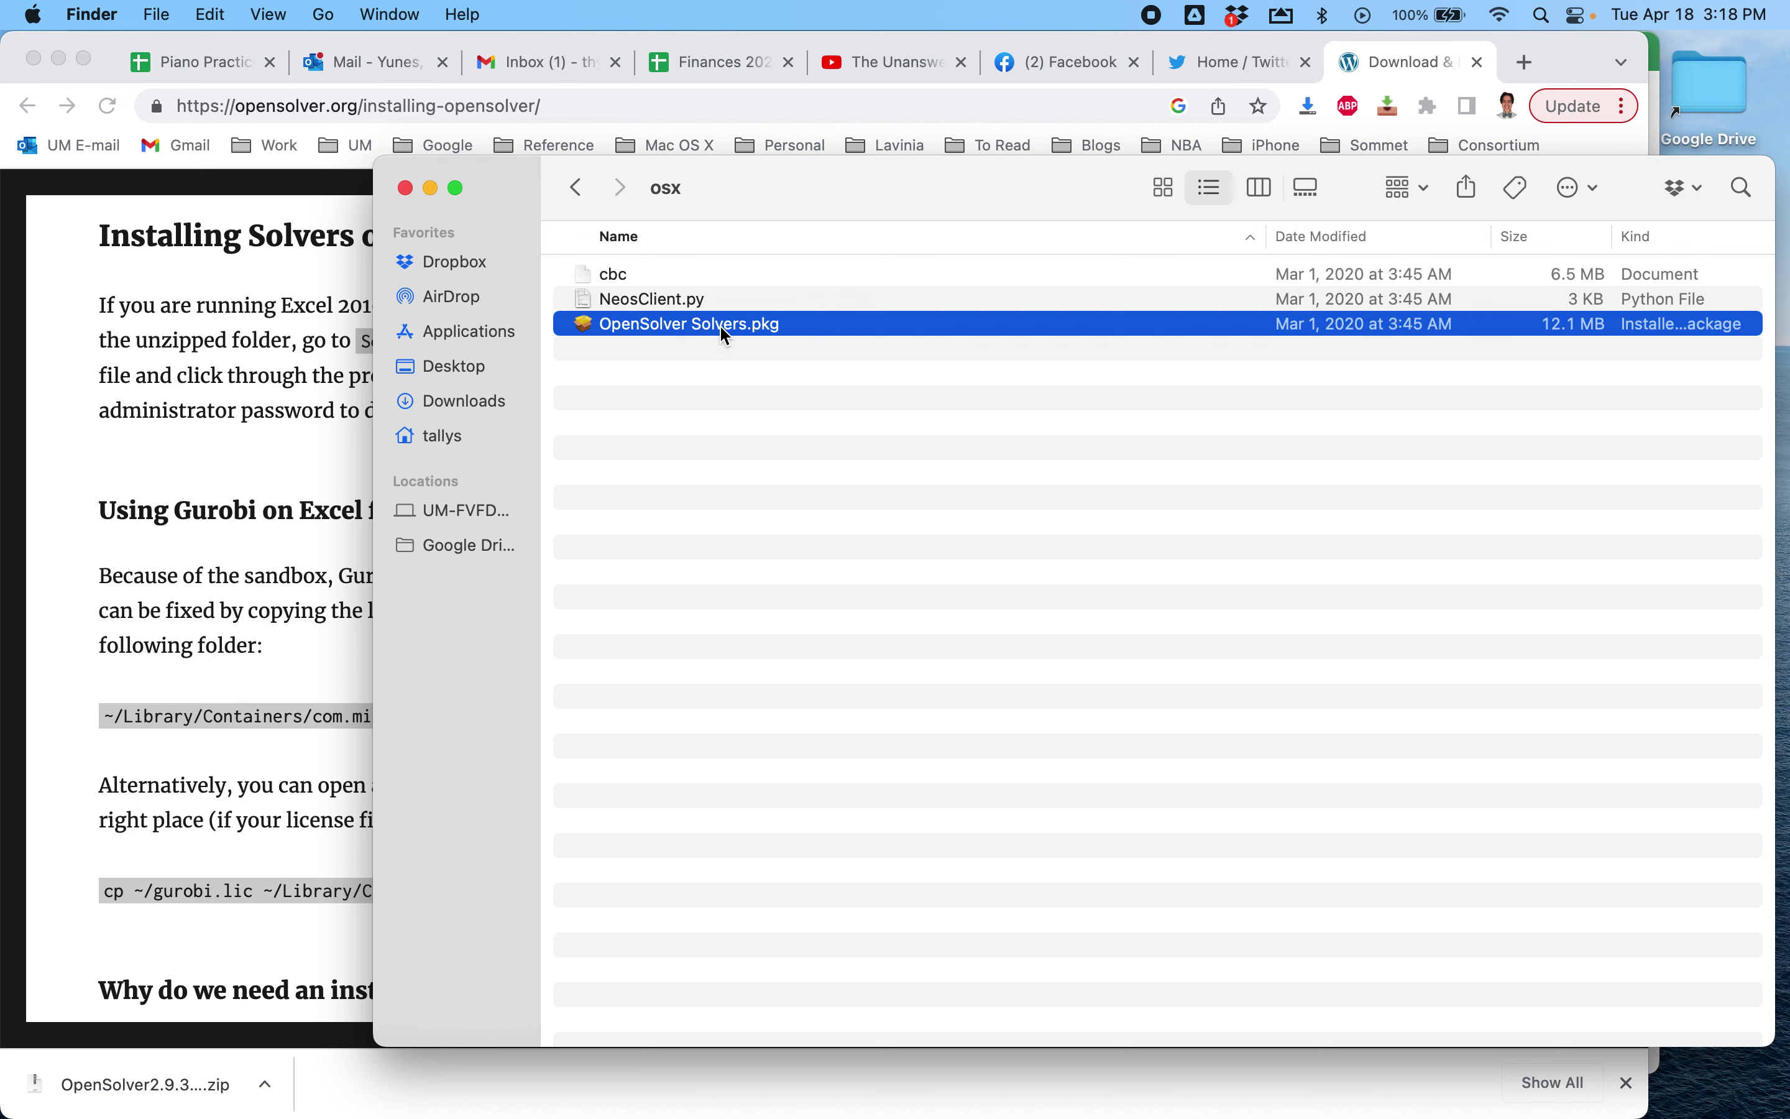
# Launch the OpenSolver Solvers.pkg installer, overriding the macOS block on unidentified developers
pyautogui.doubleClick(589, 330)
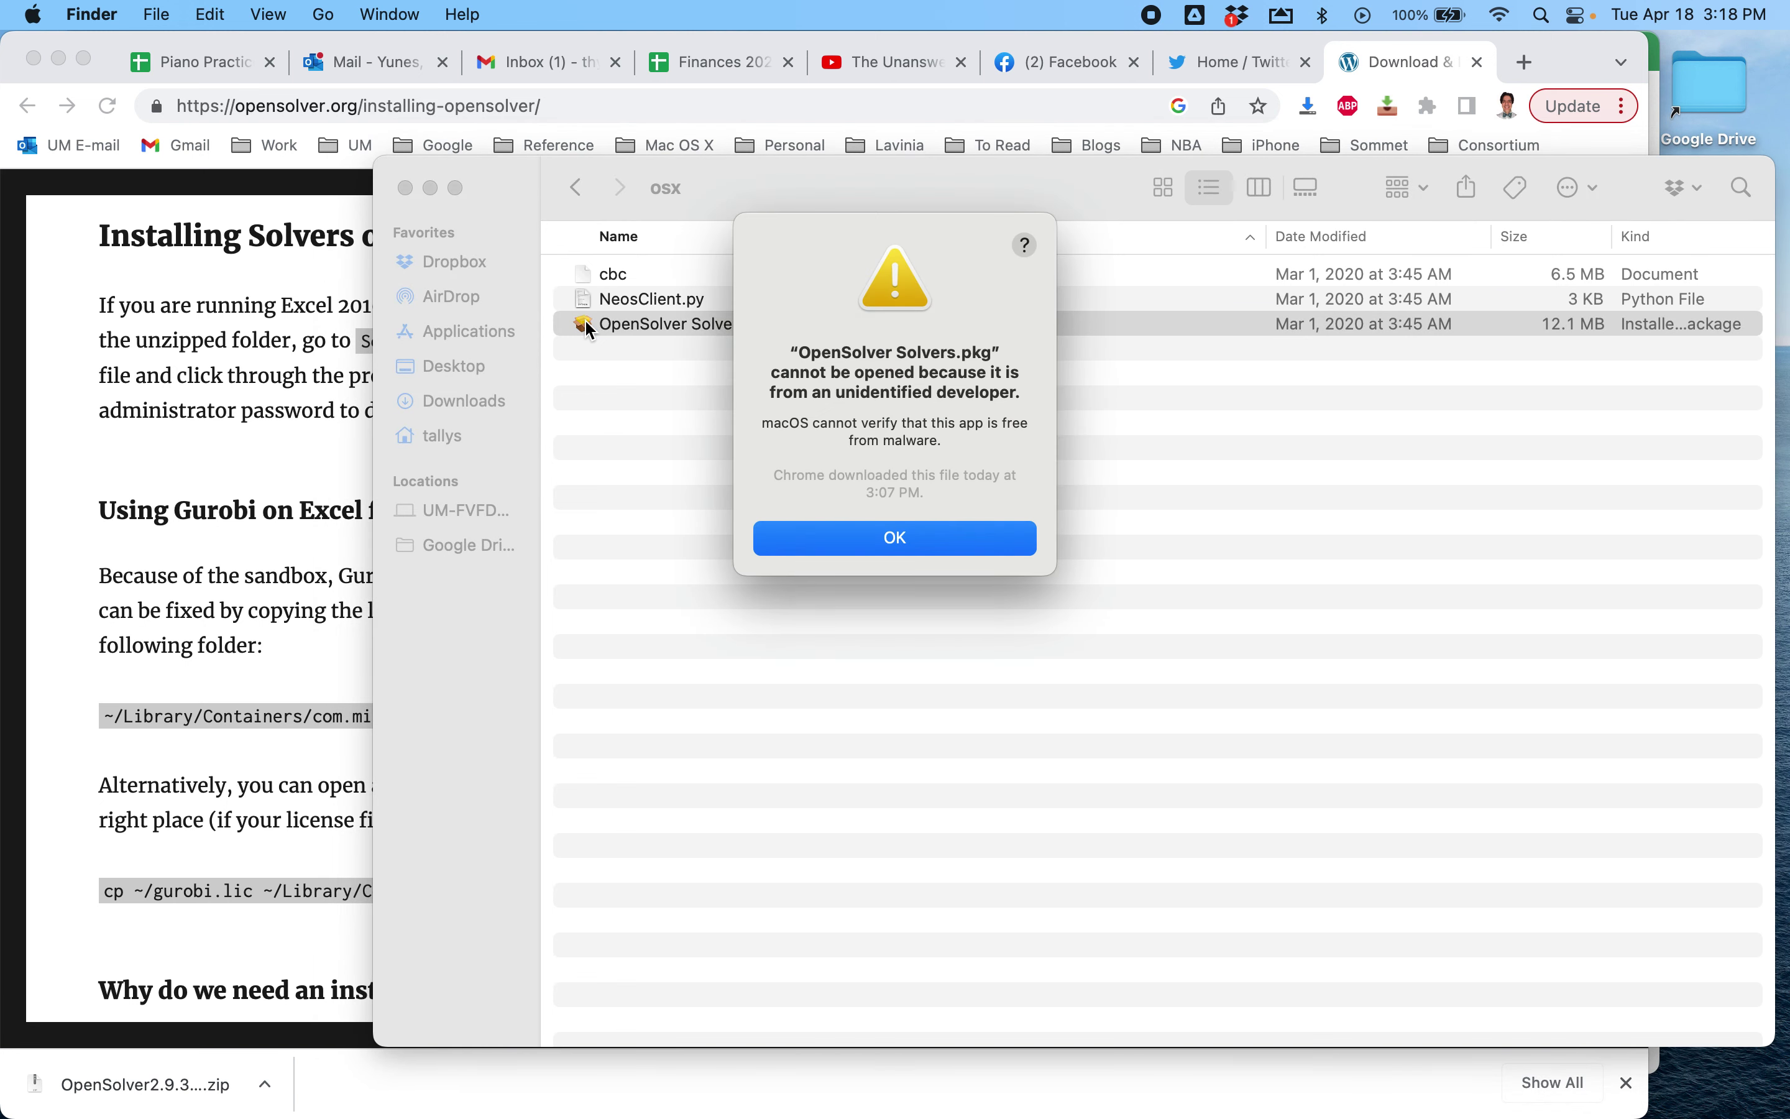
pyautogui.click(898, 539)
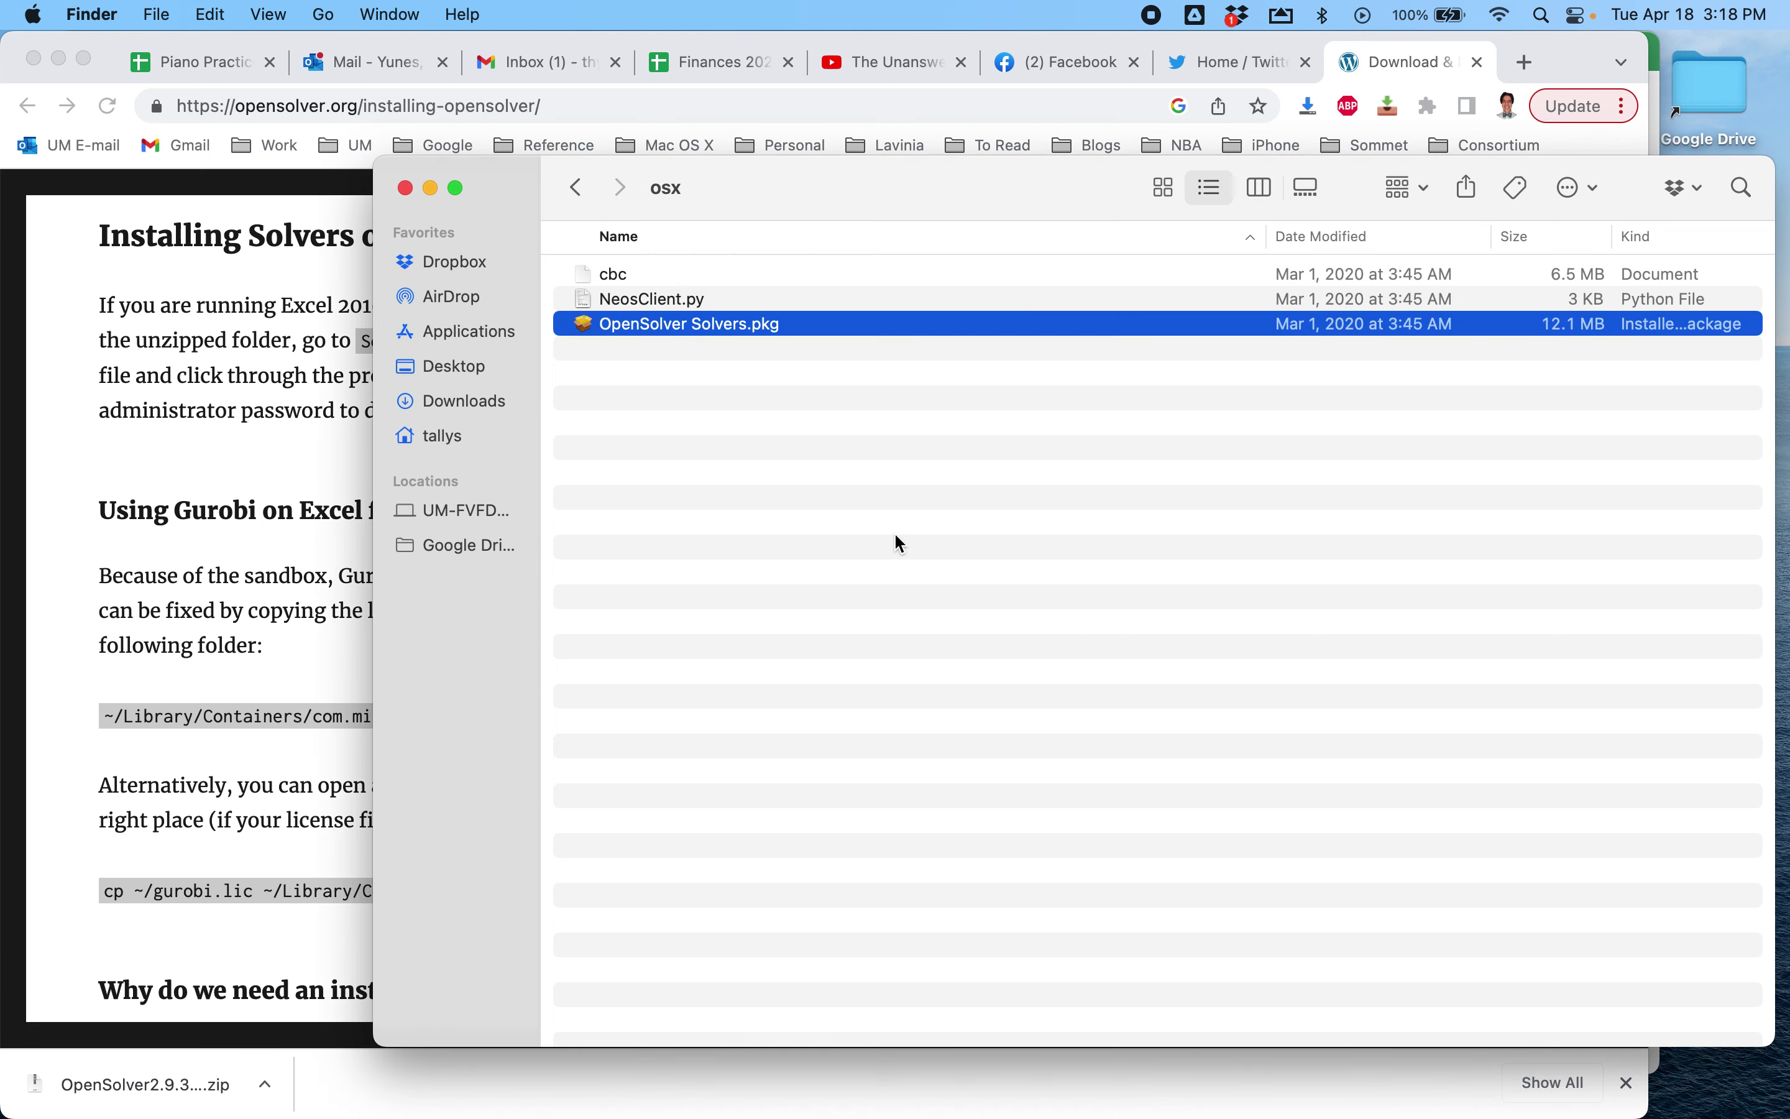
pyautogui.rightClick(585, 325)
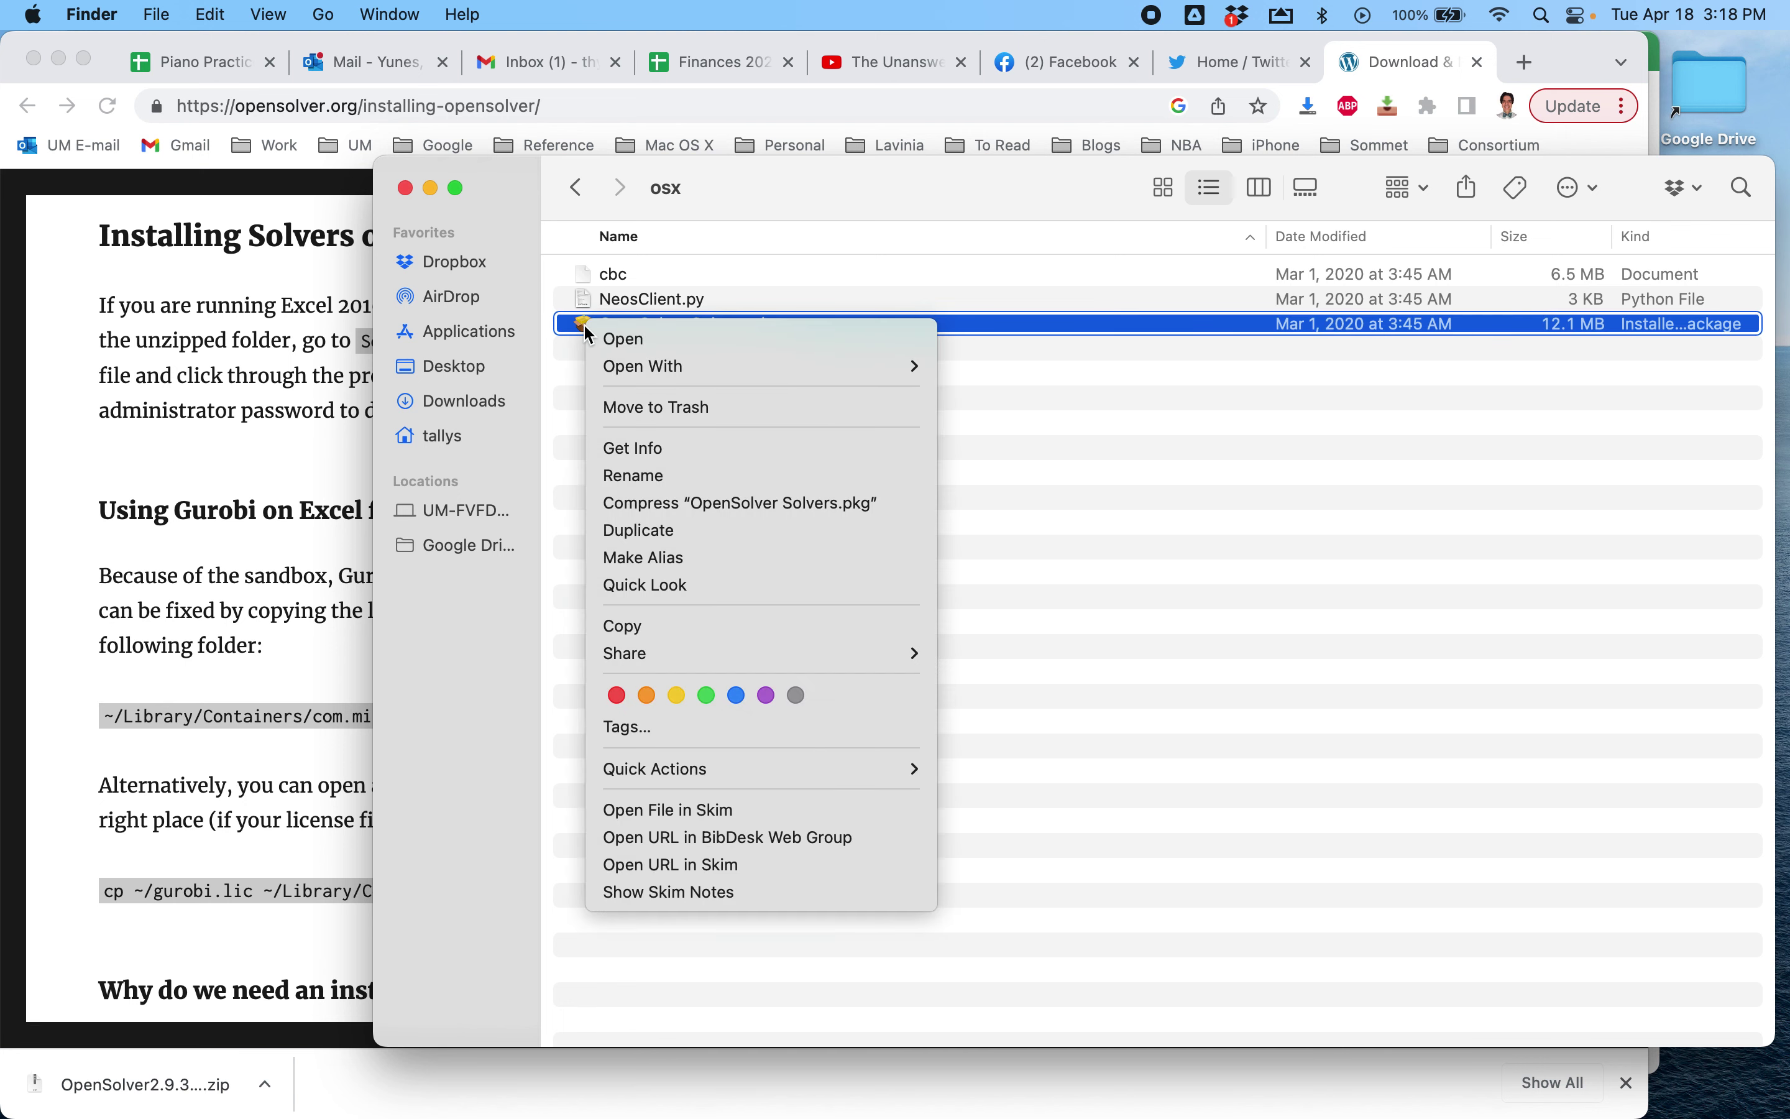
pyautogui.click(612, 345)
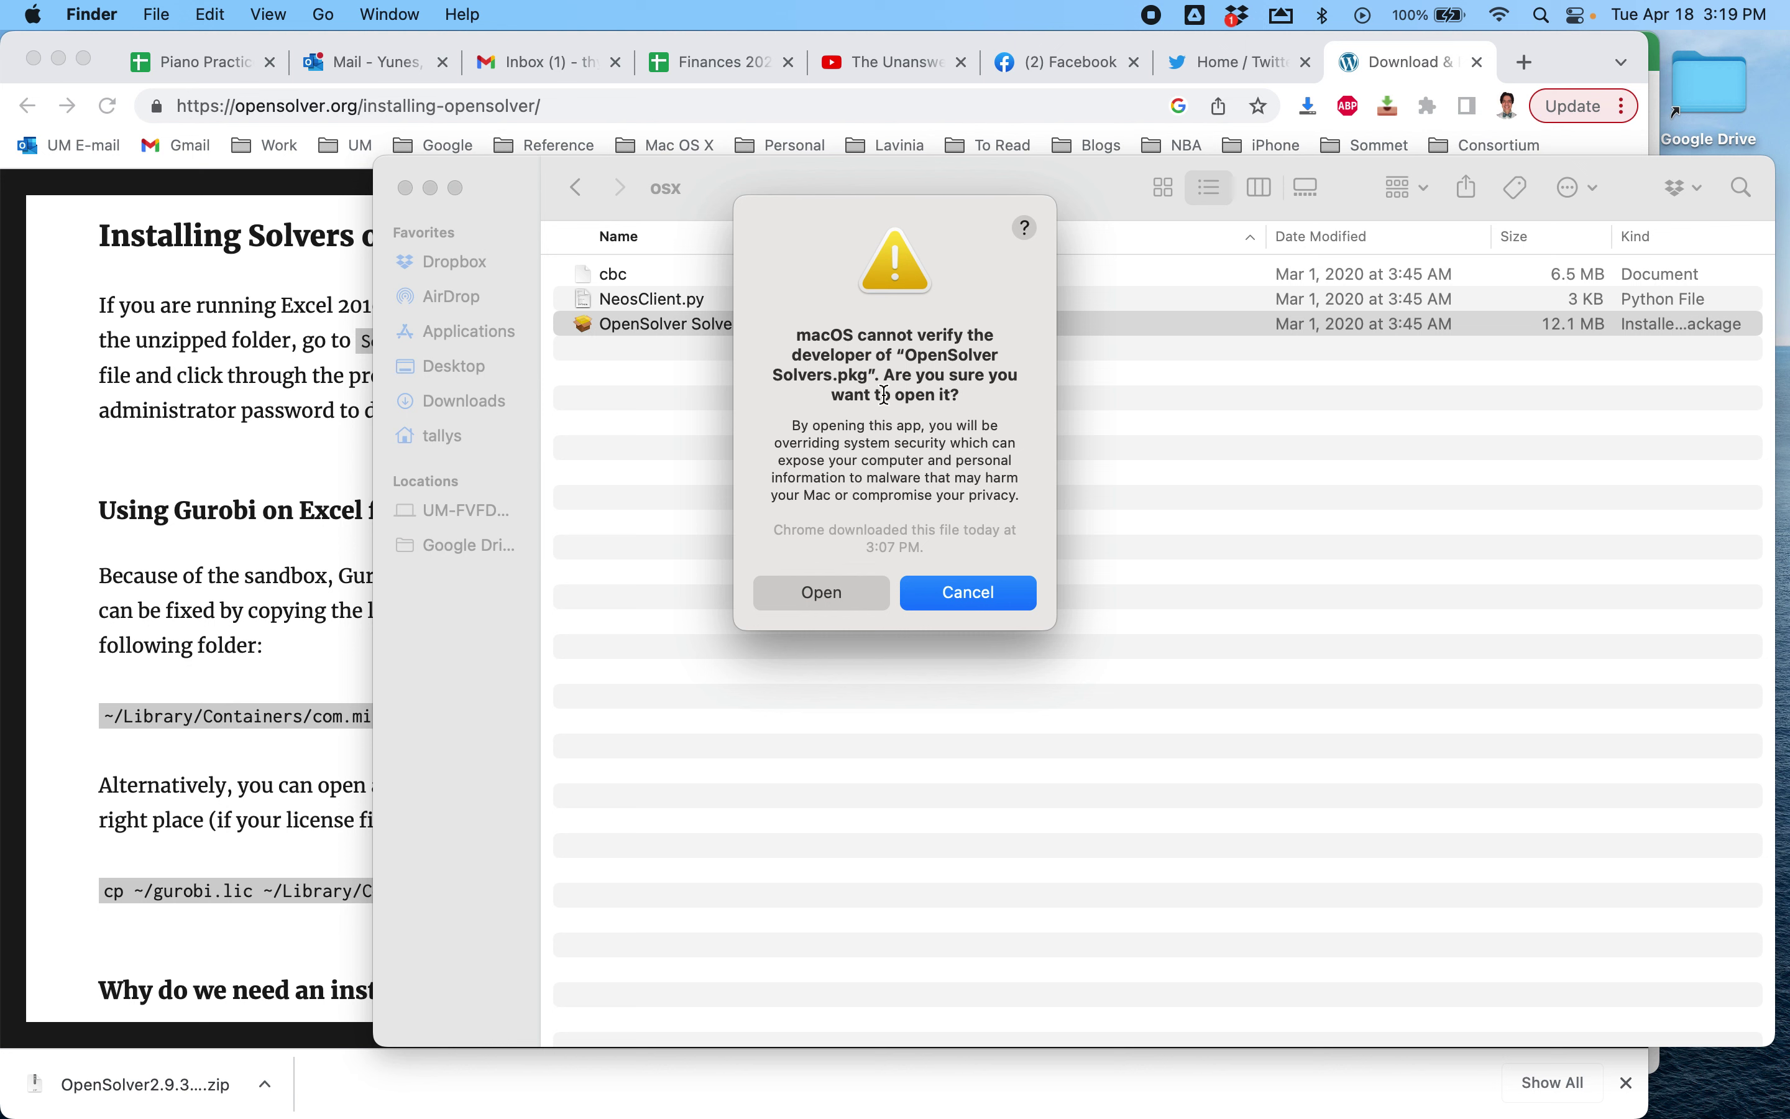
pyautogui.click(826, 594)
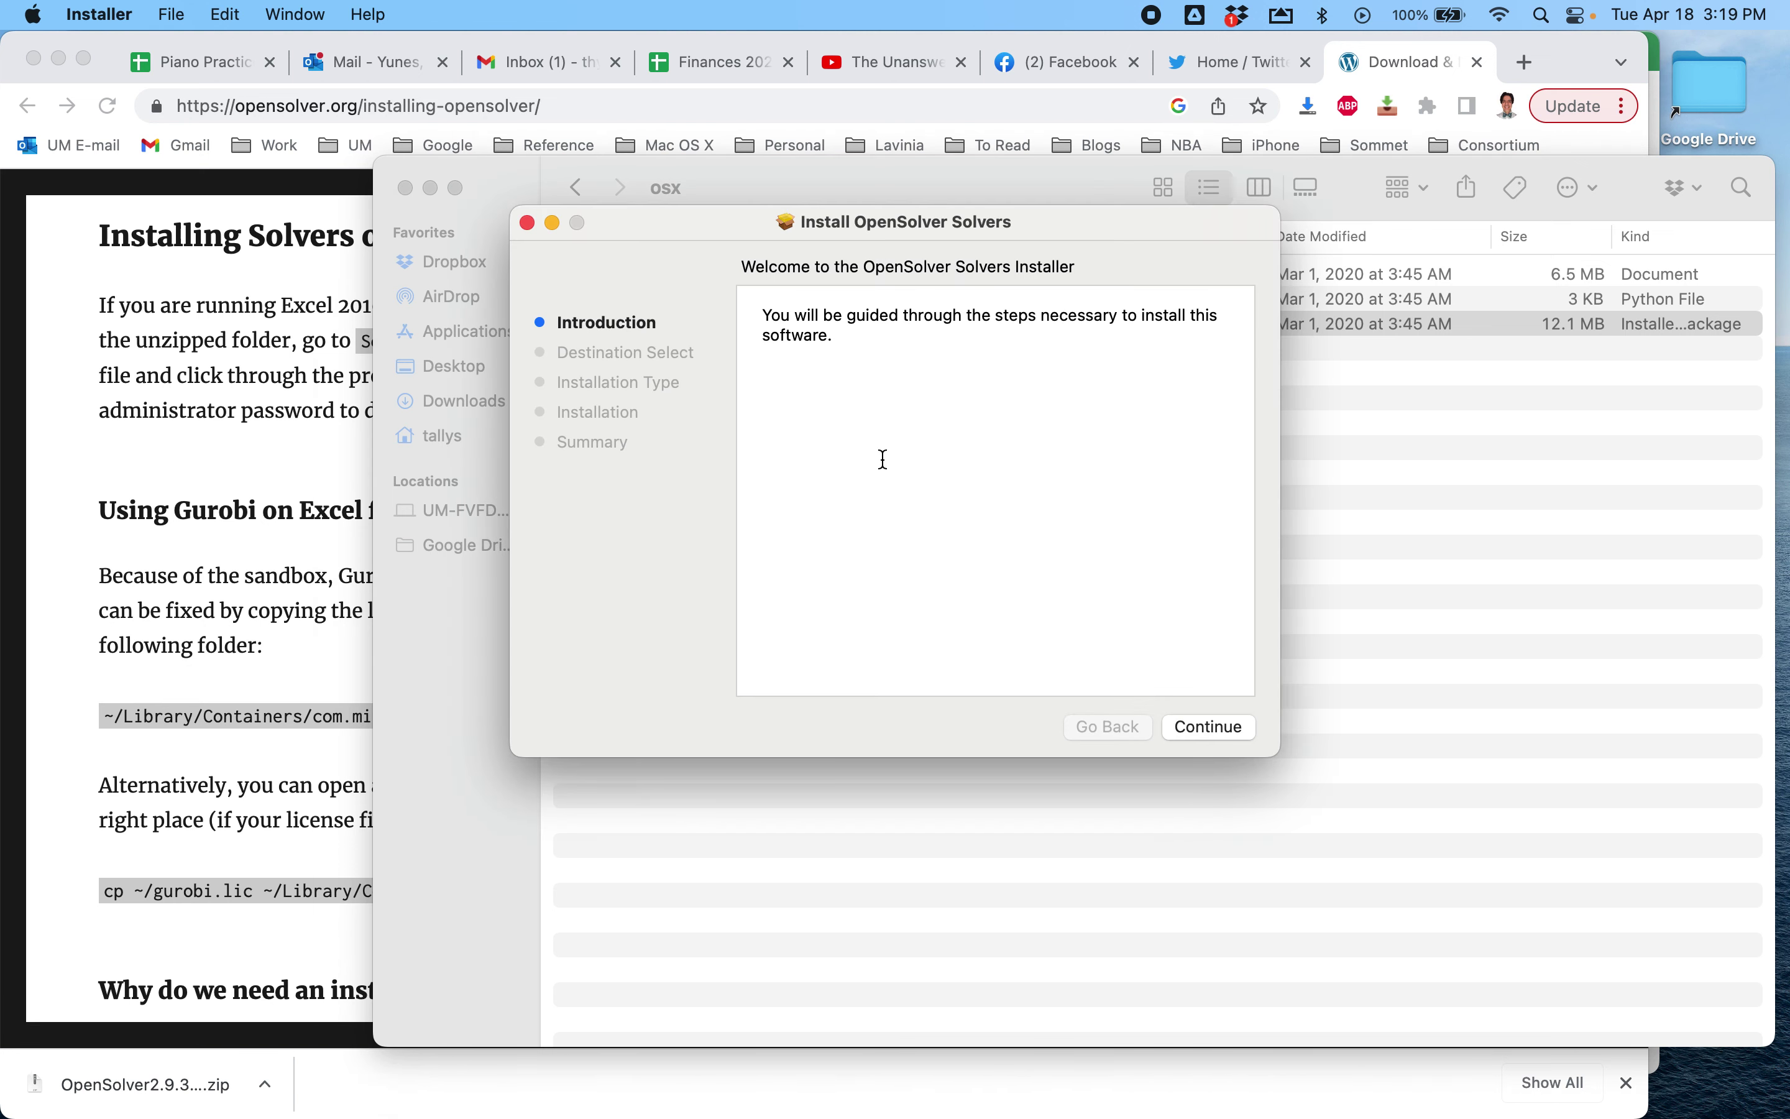
# Run a standard install of OpenSolver Solvers on the preselected disk, authorizing it with the account password
pyautogui.click(1211, 727)
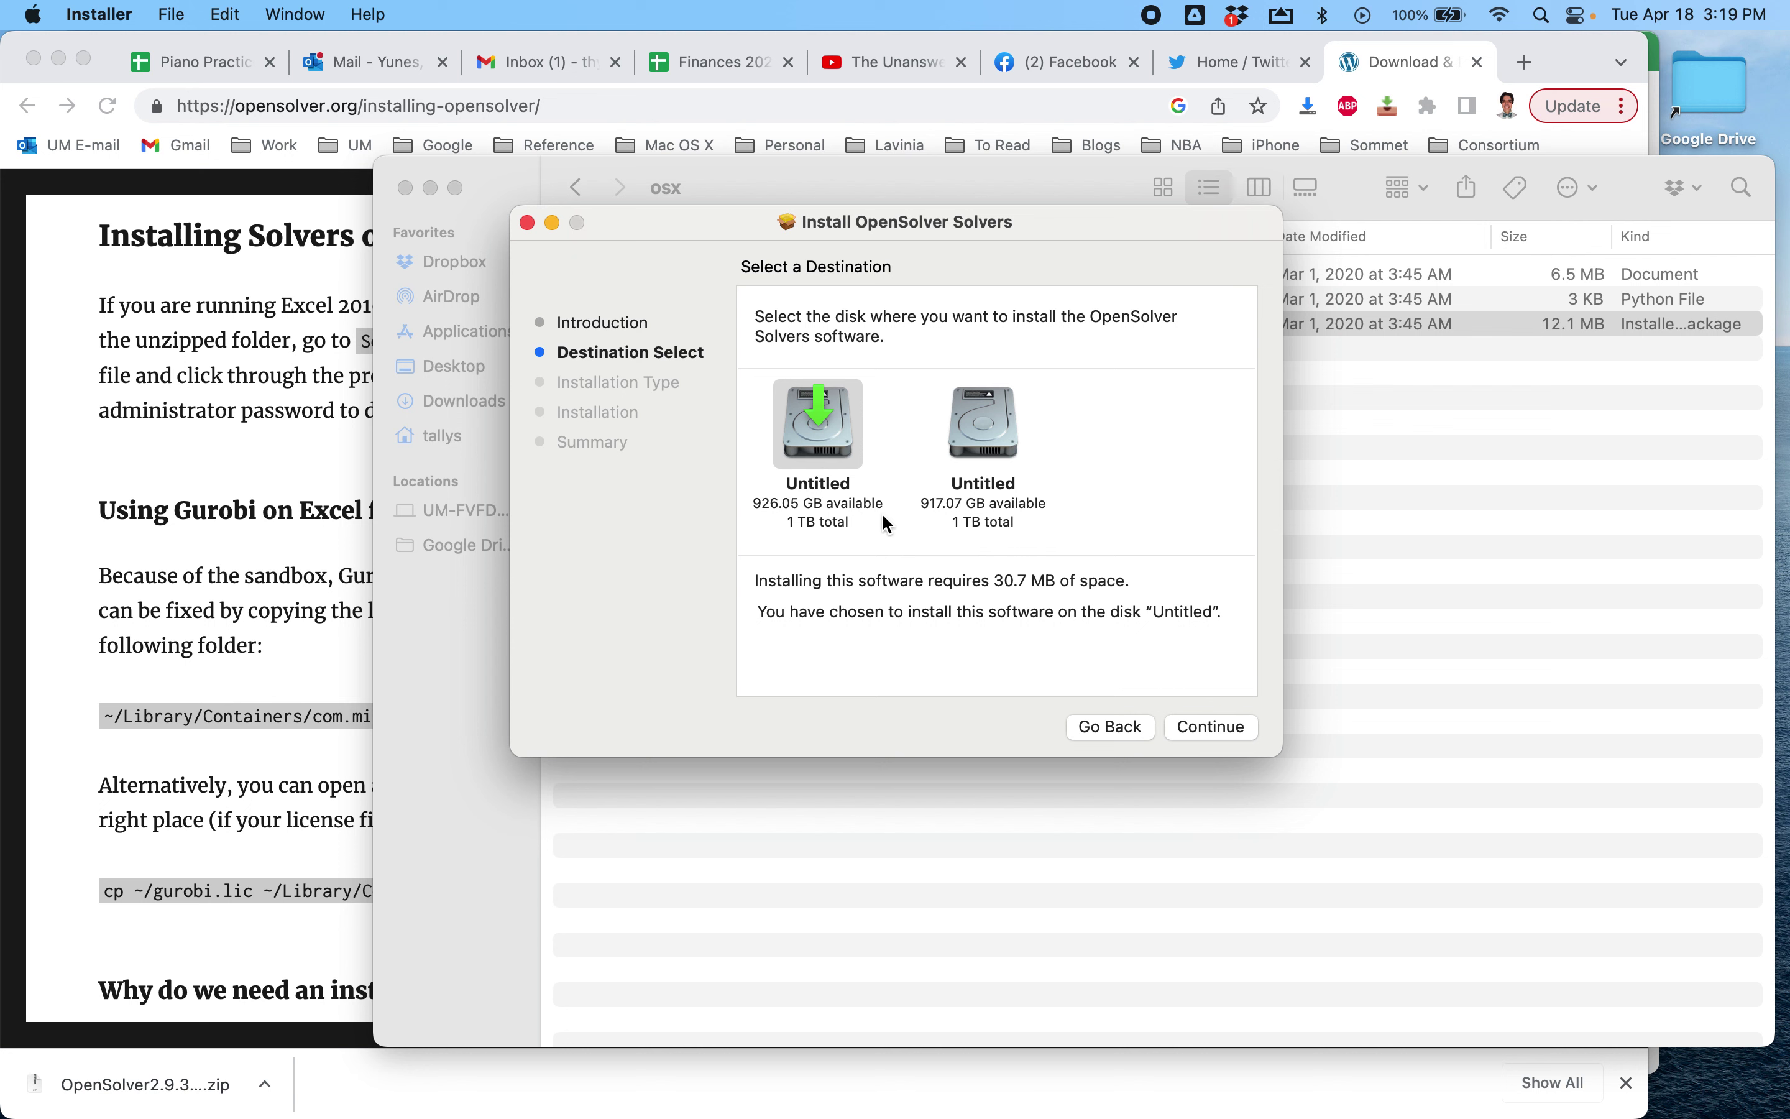
pyautogui.click(1210, 727)
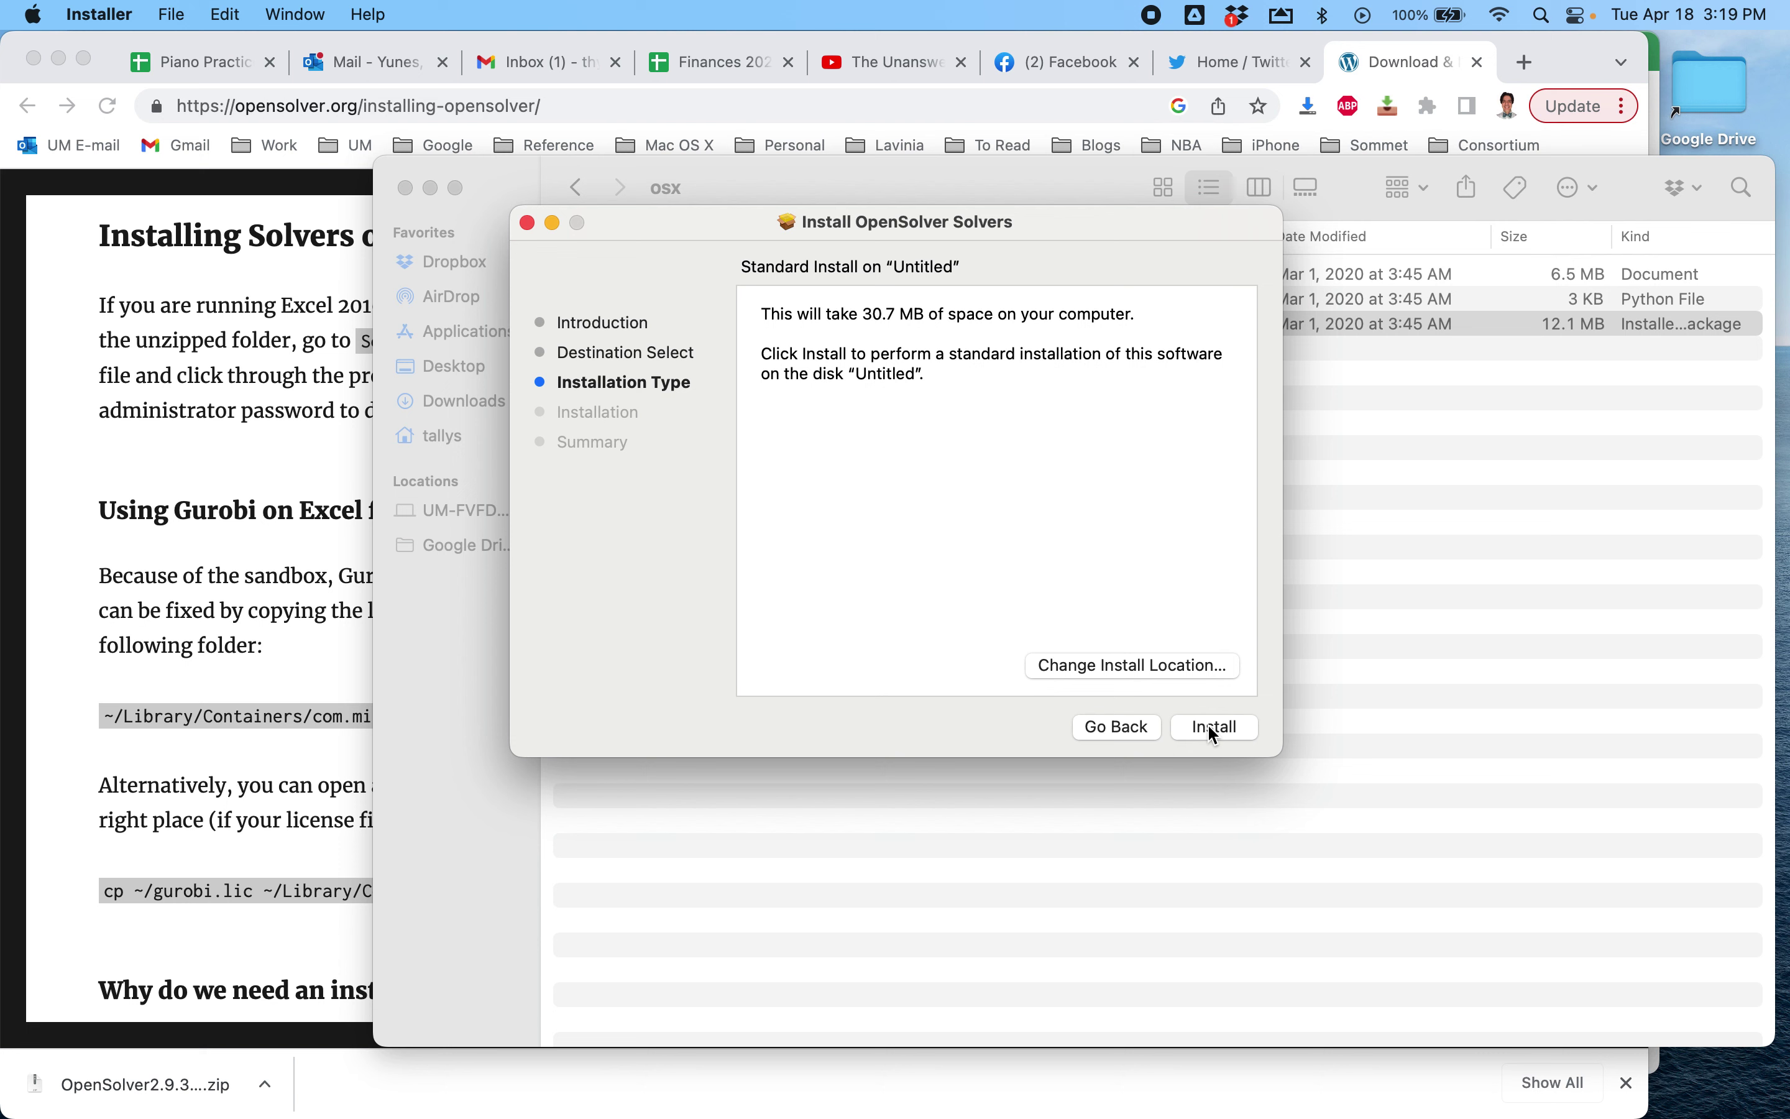
pyautogui.click(1209, 726)
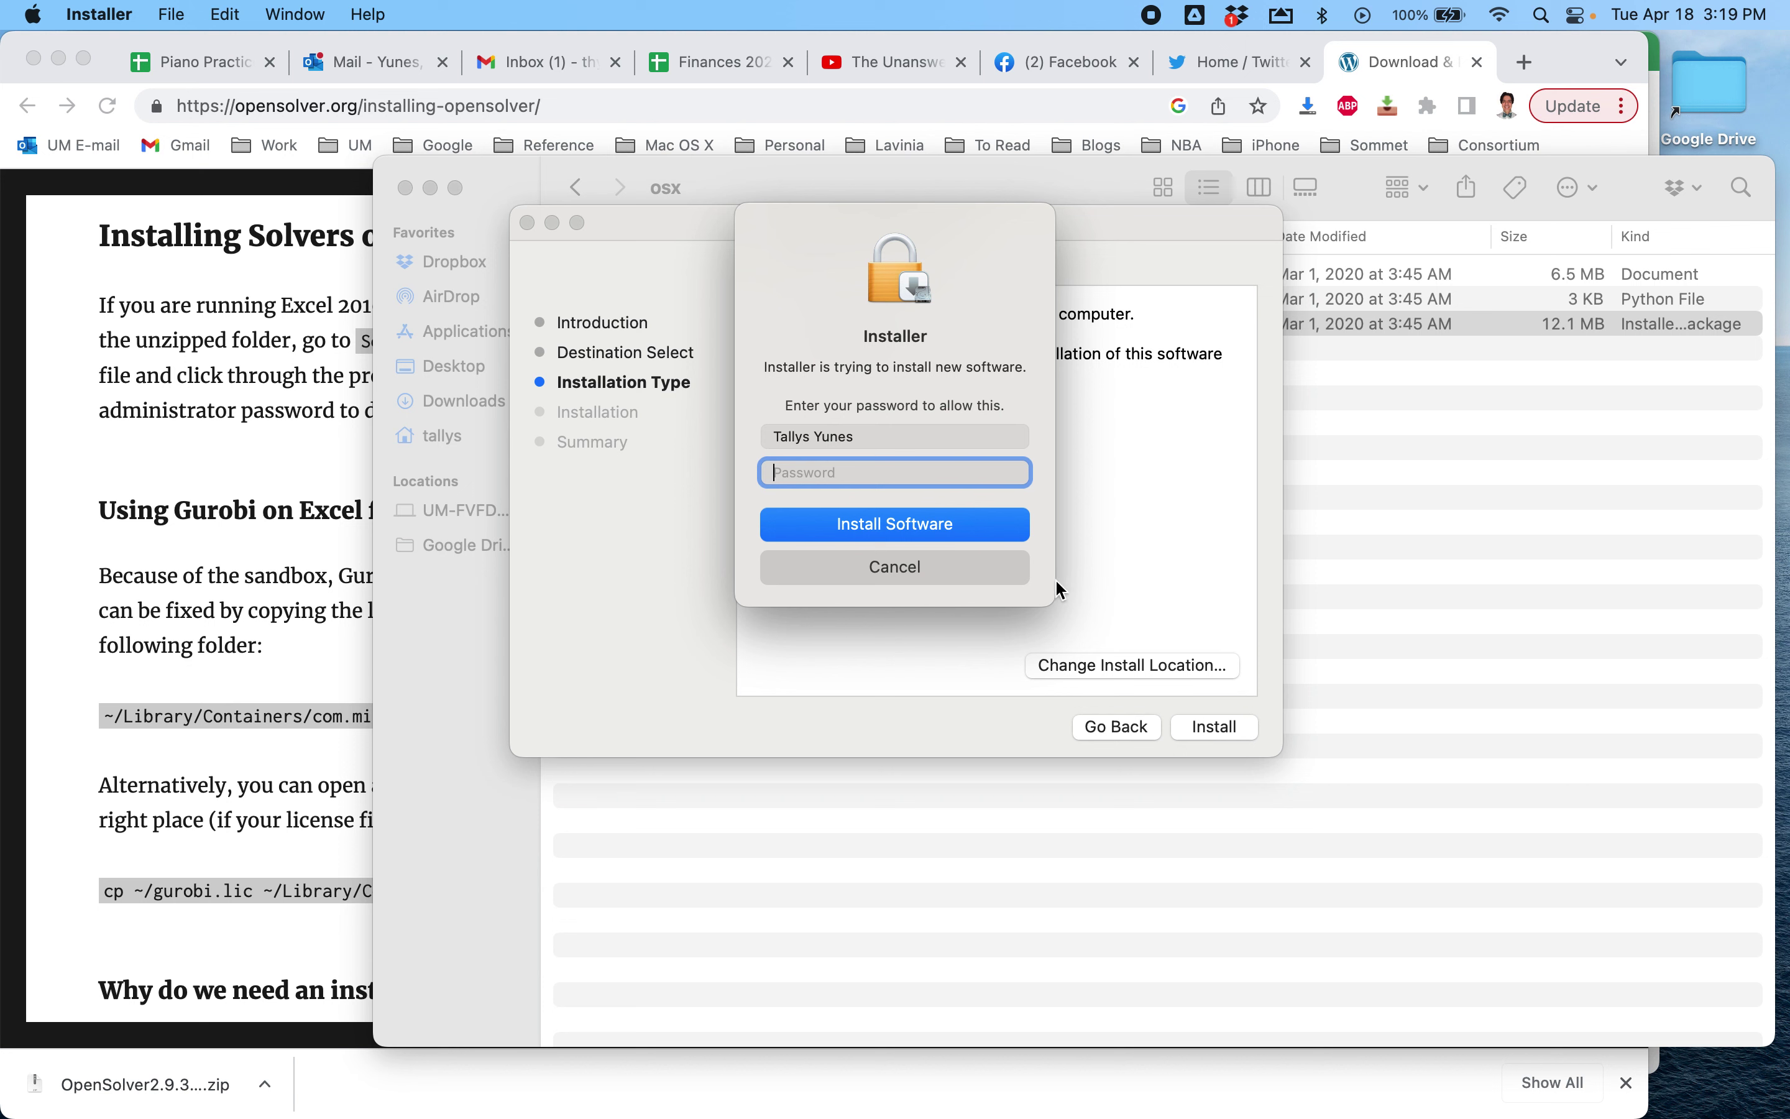
pyautogui.write('*')
pyautogui.press('BackSpace')
pyautogui.write('************')
pyautogui.click(965, 525)
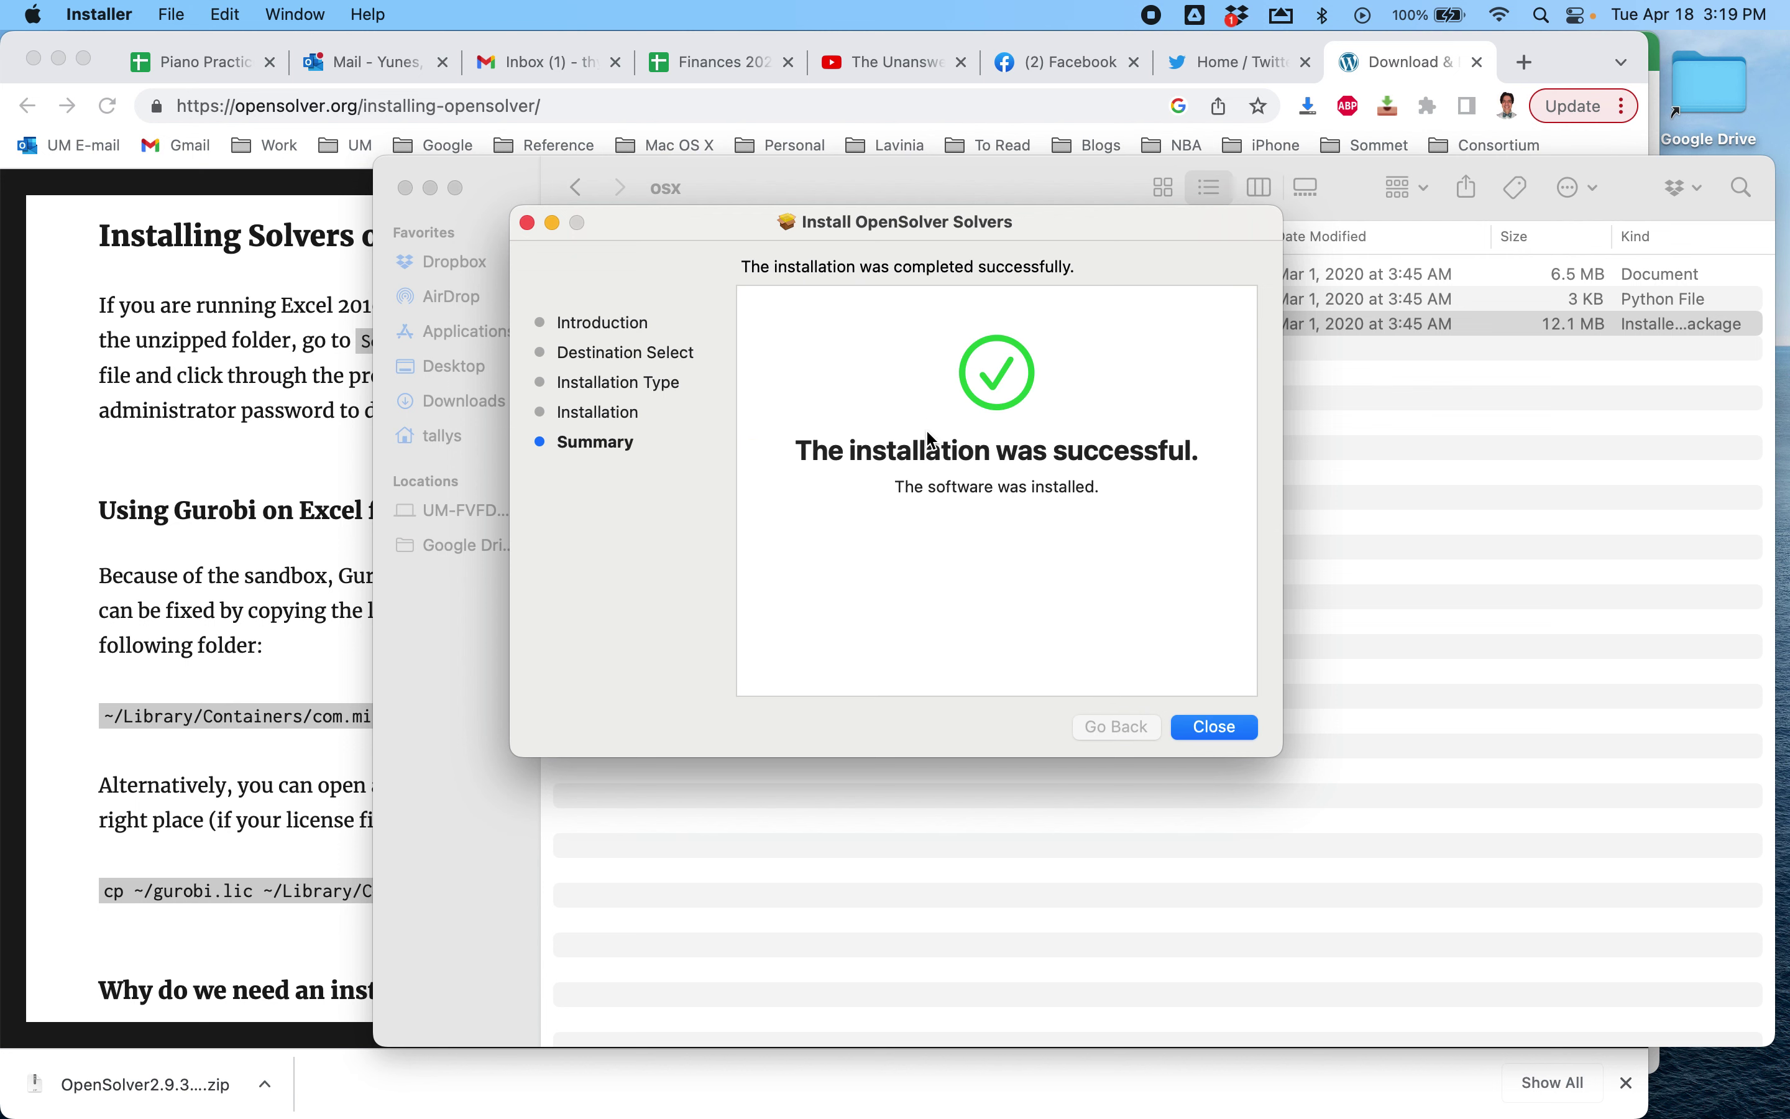
# Close the finished installer and return to the OpenSolver2.9.3_LinearMac folder in Finder
pyautogui.click(1213, 728)
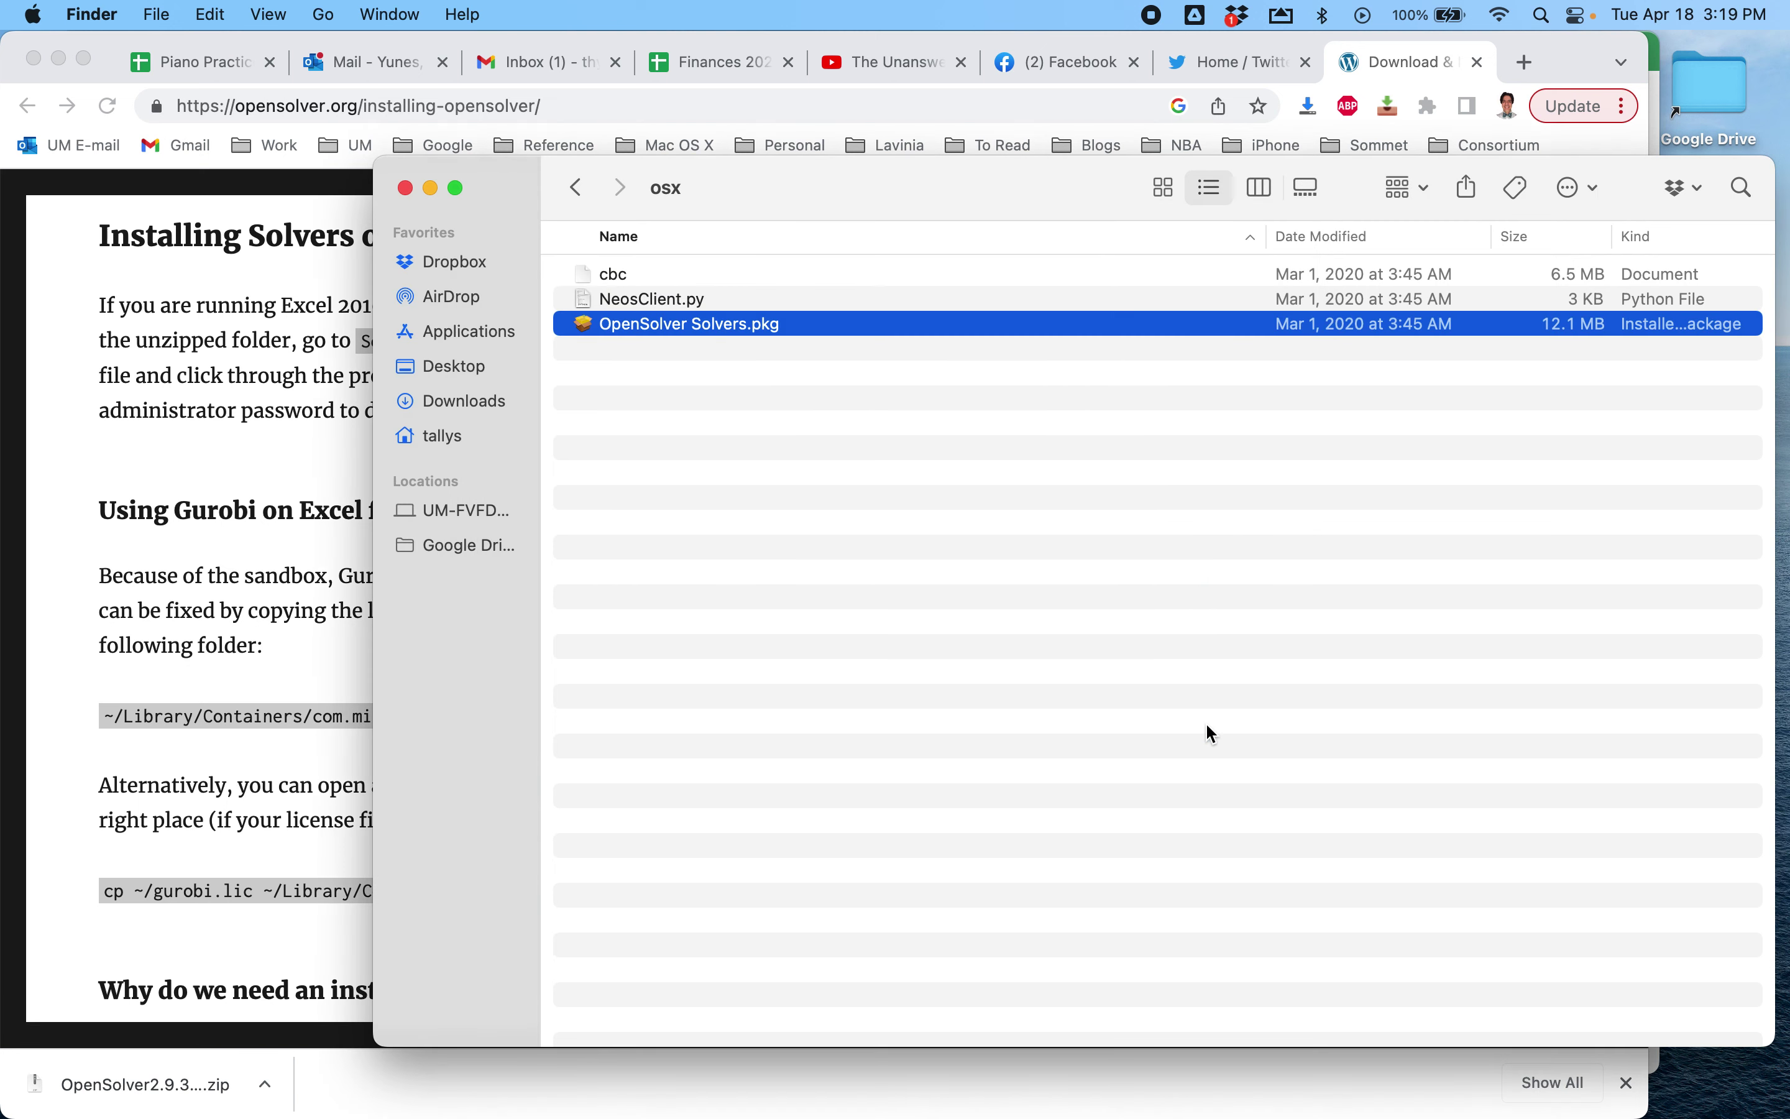
pyautogui.click(576, 189)
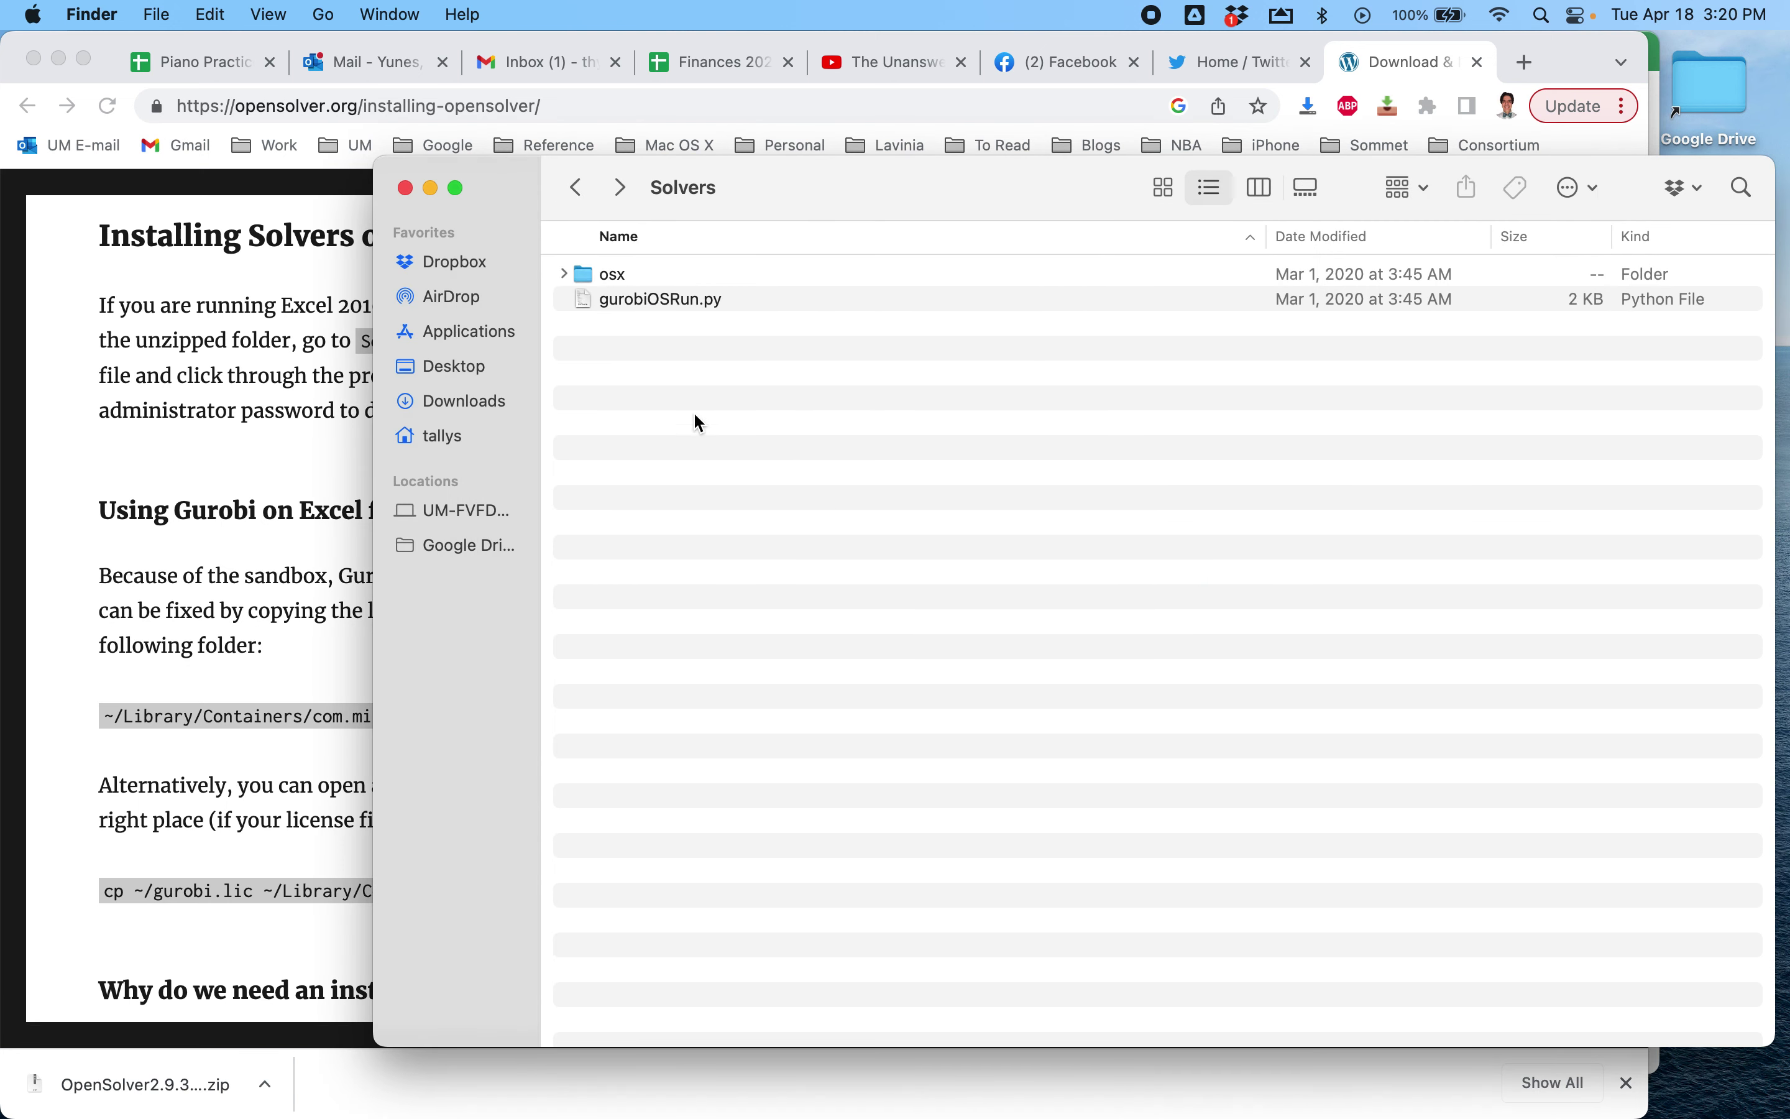
pyautogui.click(577, 186)
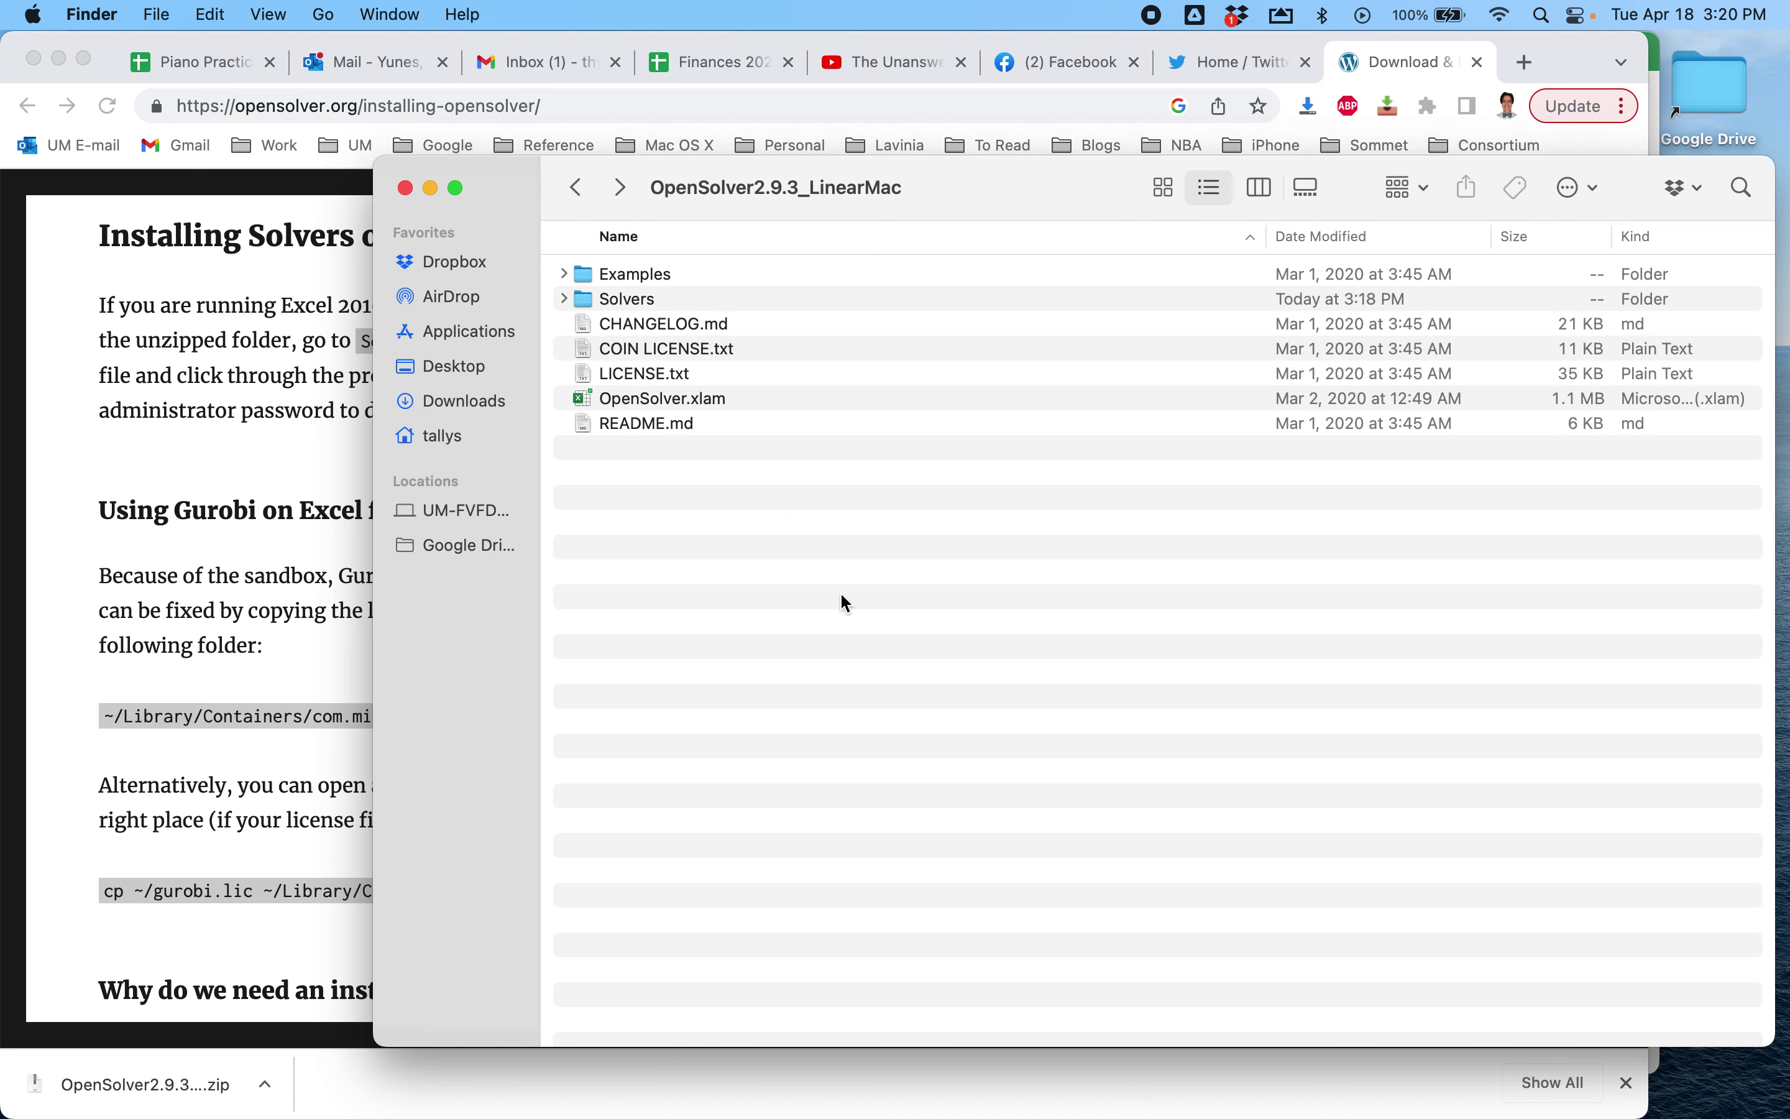
# Switch to Excel and quit it without saving the changes to lecture4-complete.xlsx
pyautogui.press('super+Tab')
pyautogui.press('super+Tab')
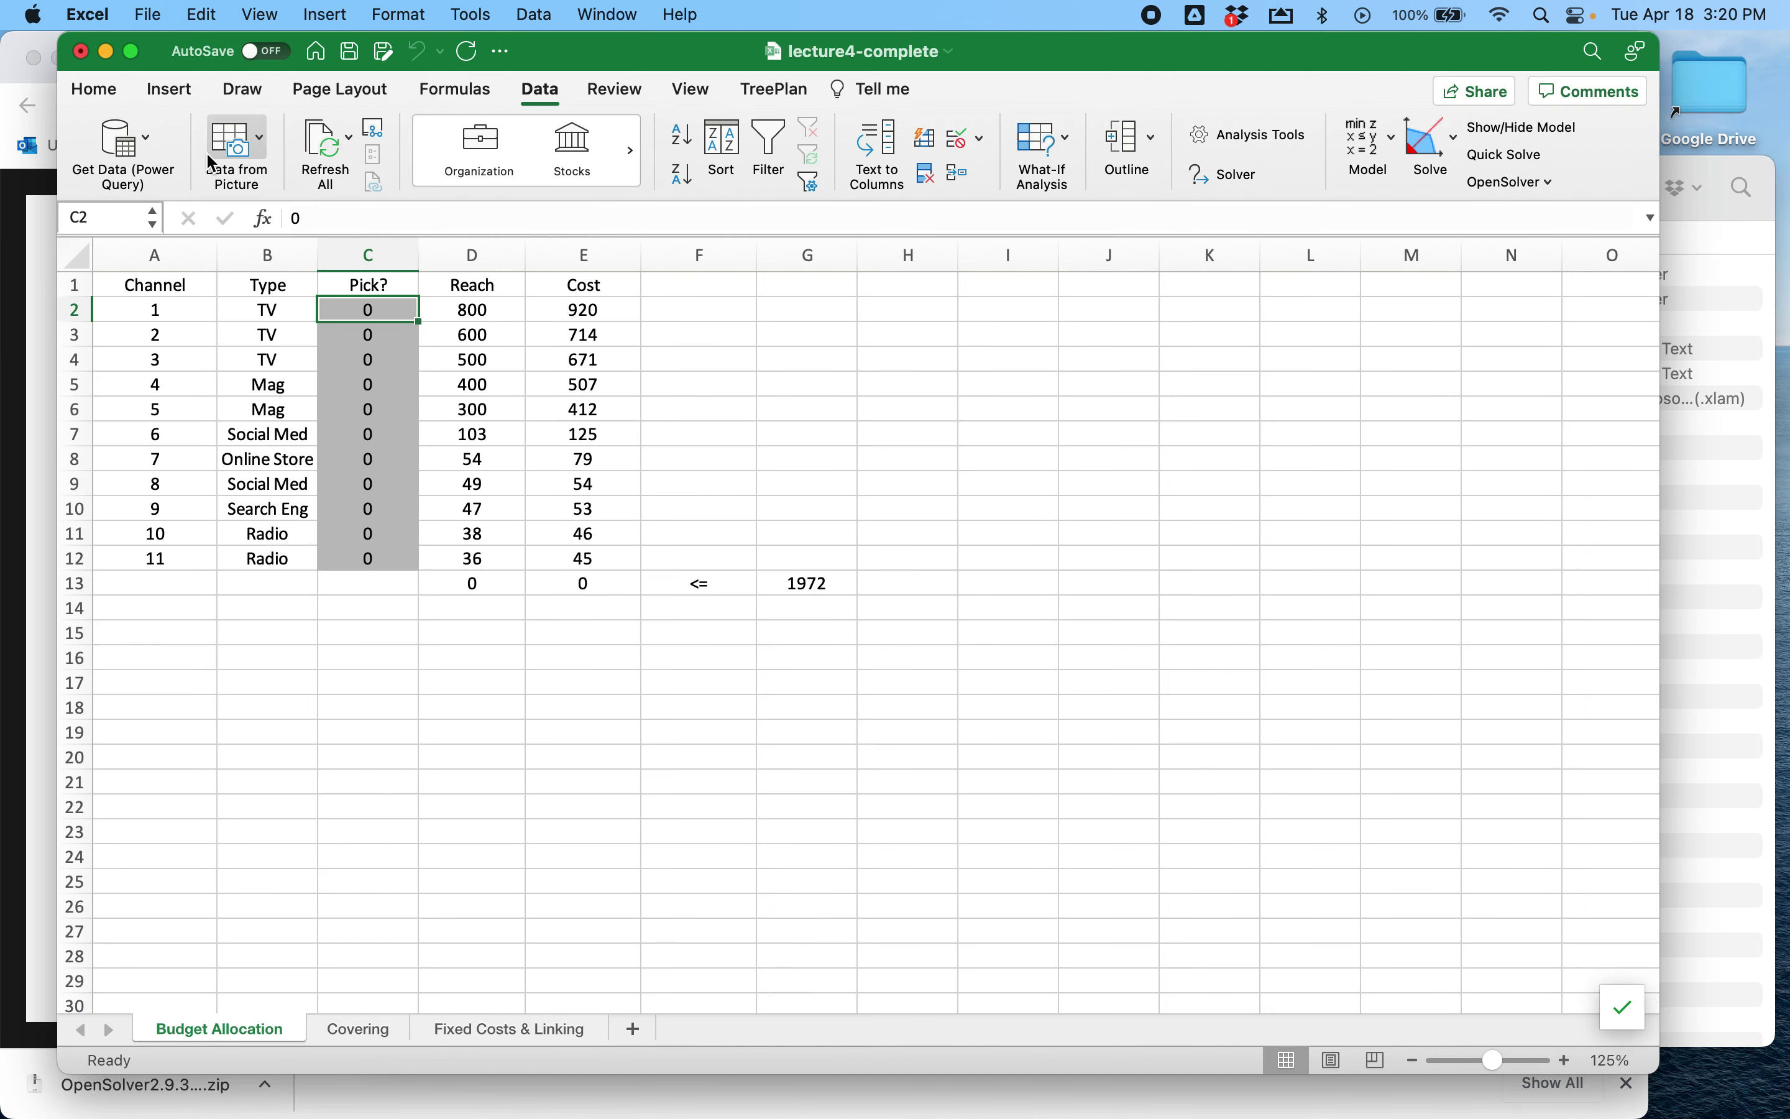
pyautogui.click(103, 15)
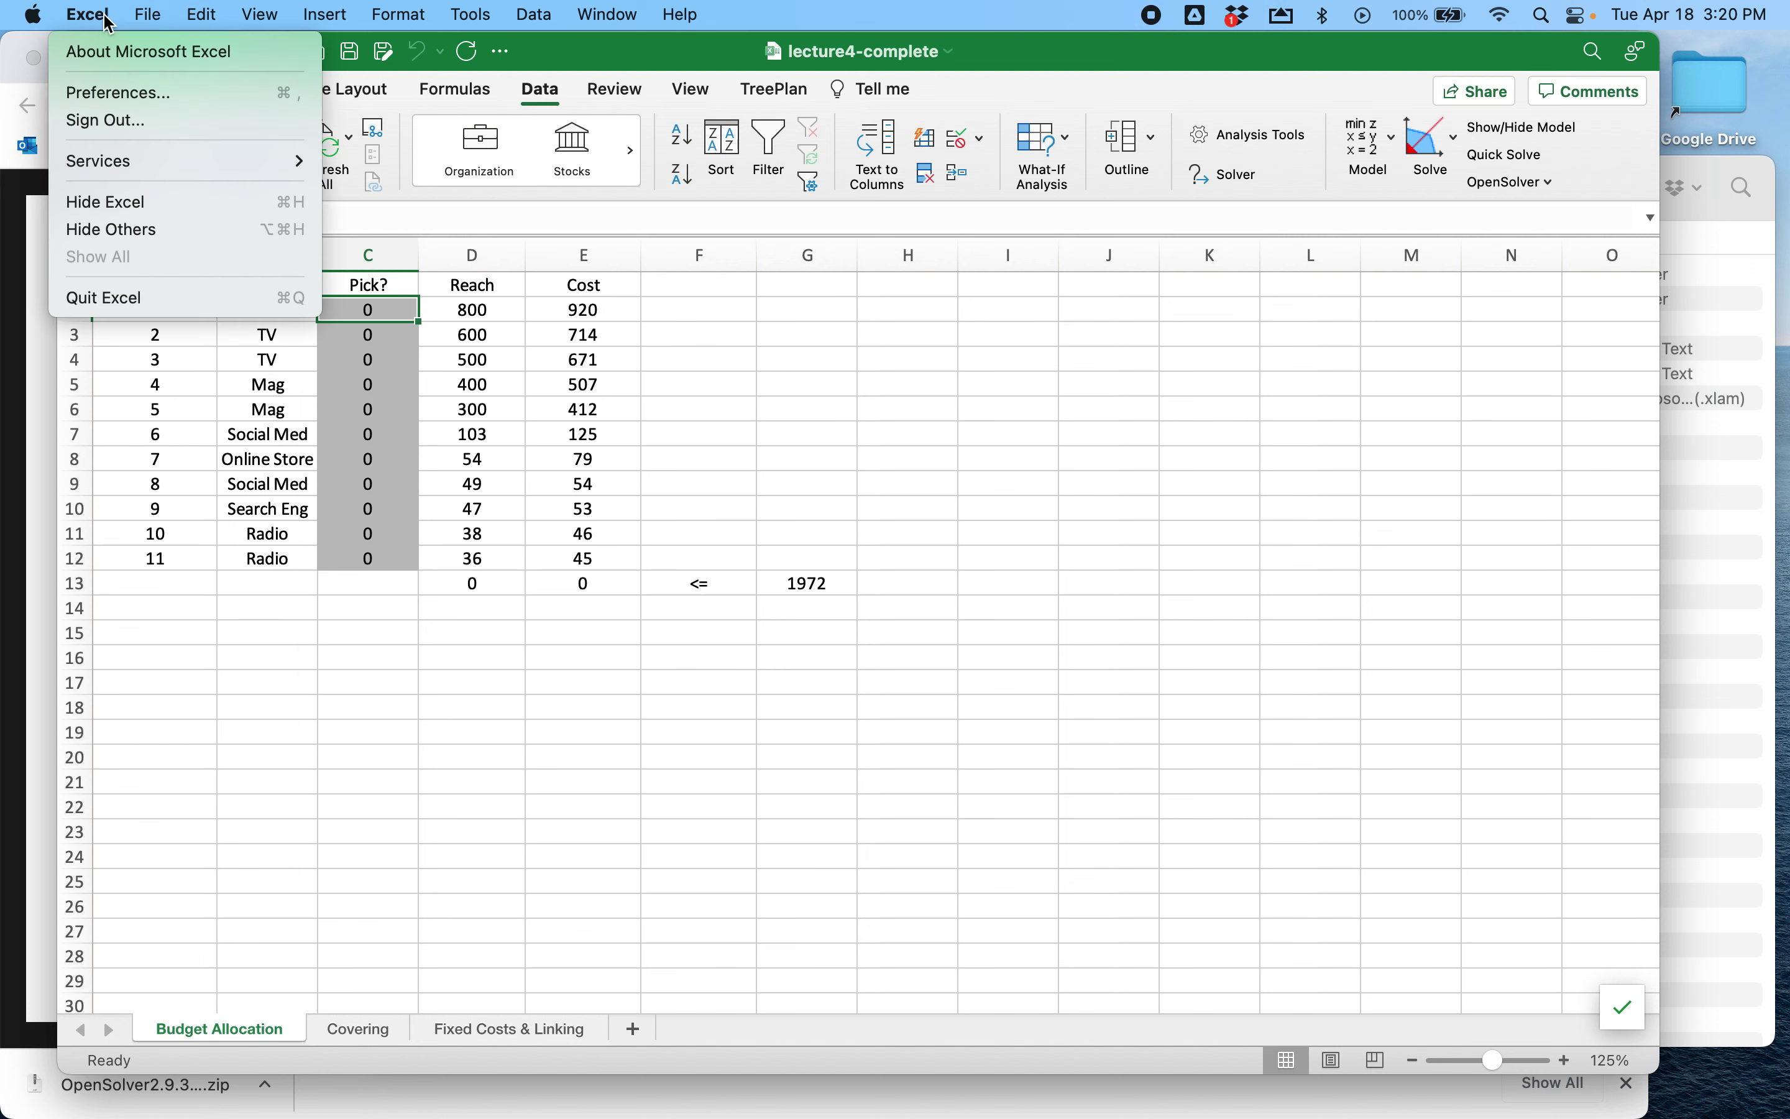
pyautogui.click(159, 293)
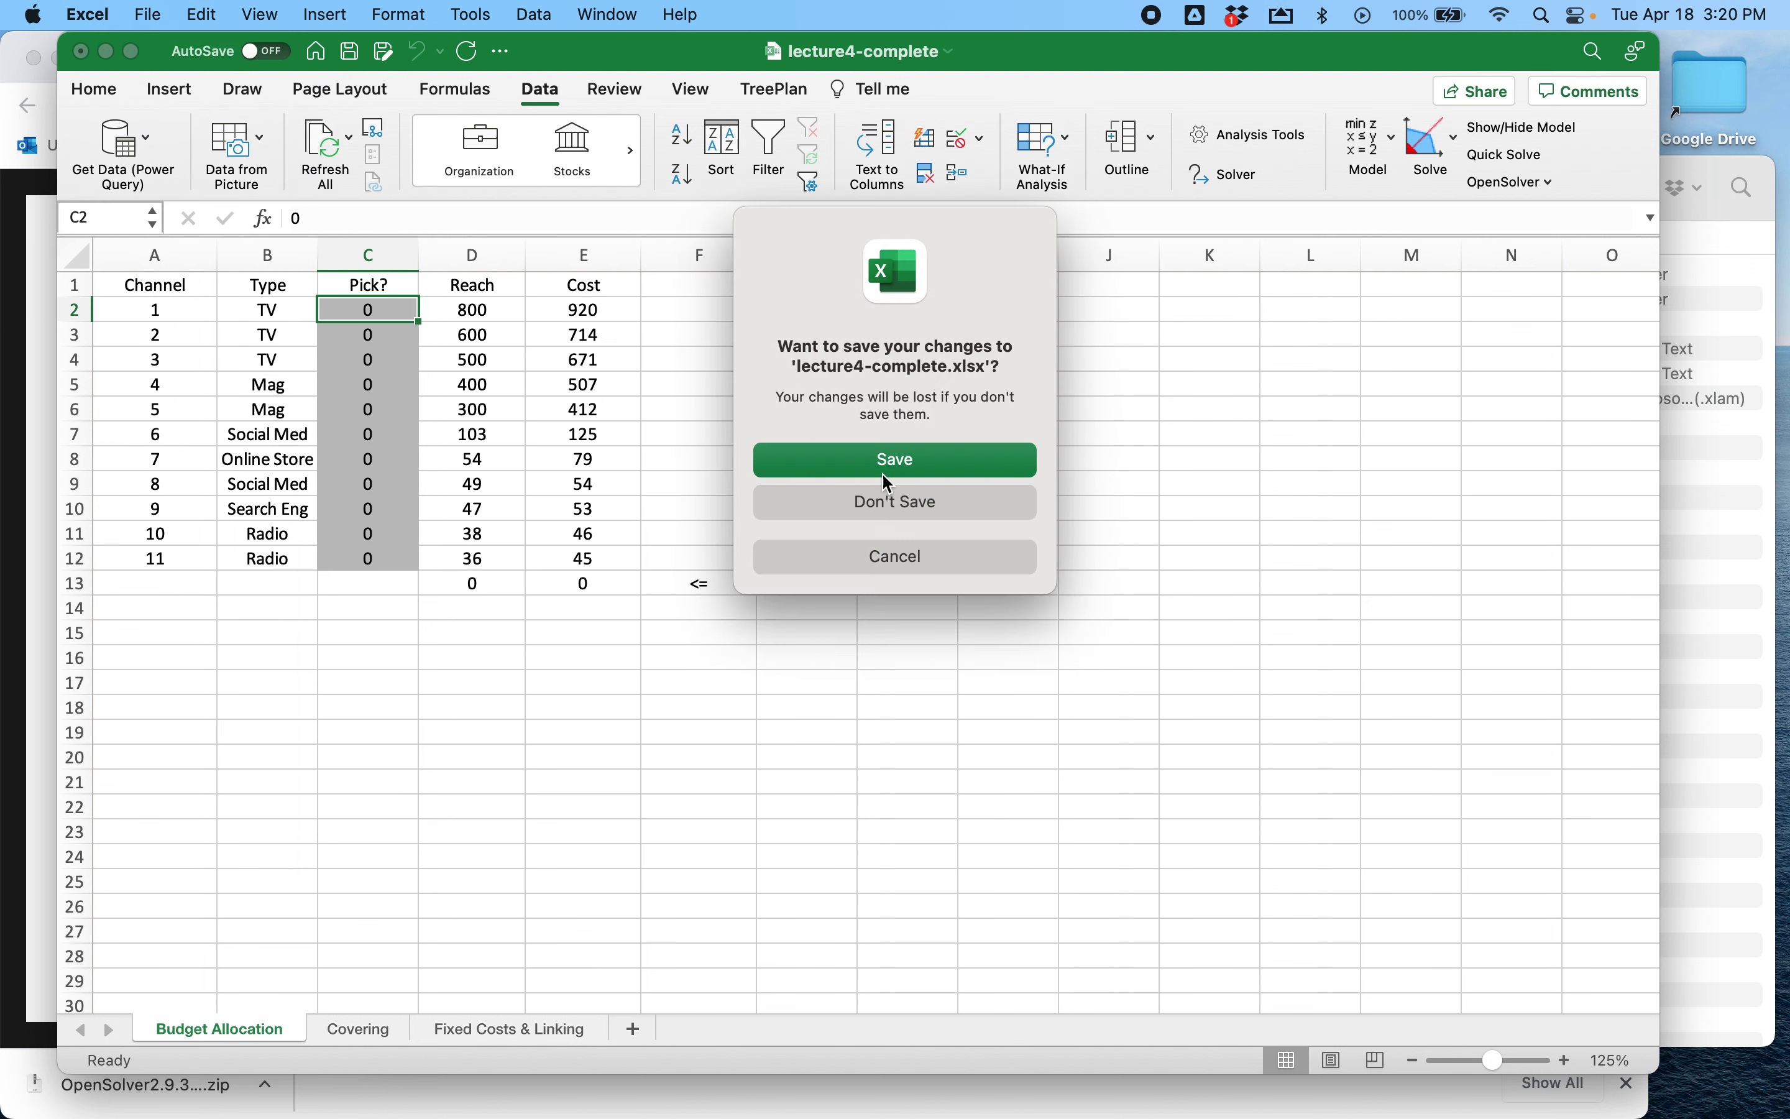
pyautogui.click(913, 504)
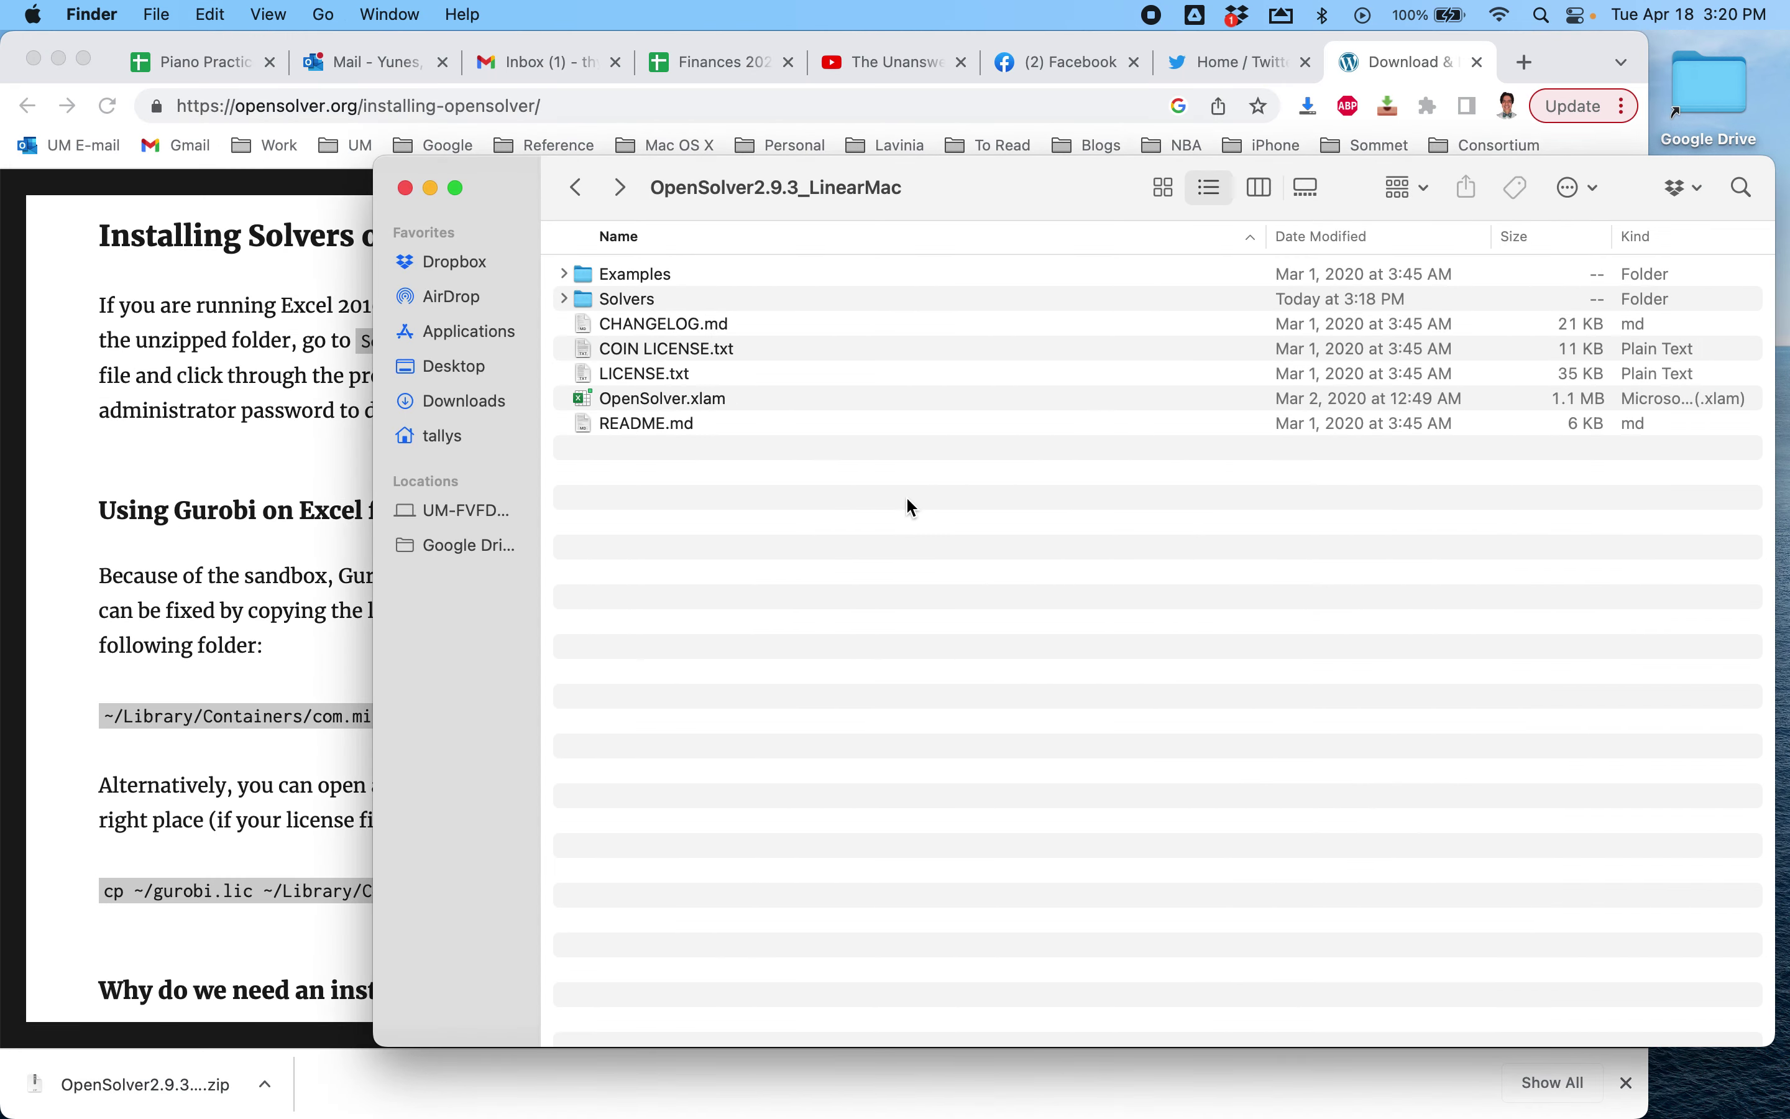
# Open OpenSolver.xlam from the OpenSolver2.9.3_LinearMac folder with its macros enabled
pyautogui.click(728, 397)
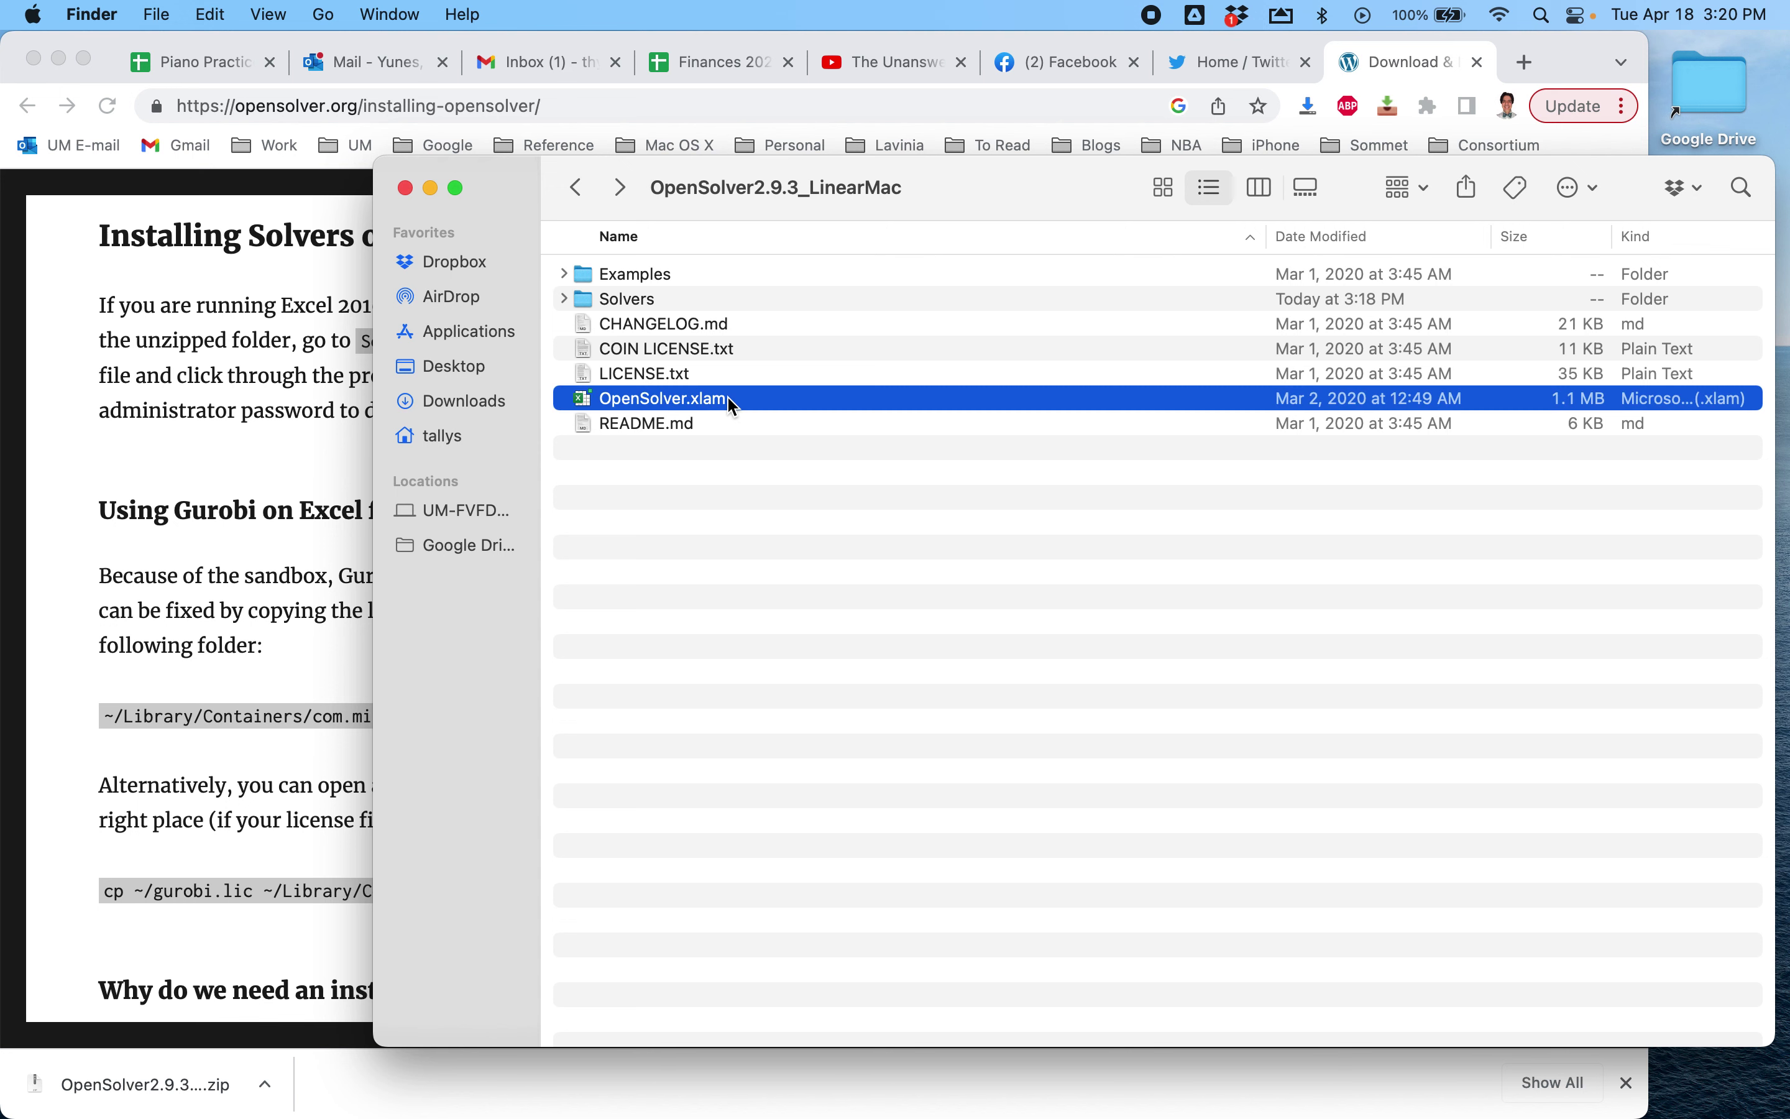
pyautogui.doubleClick(731, 404)
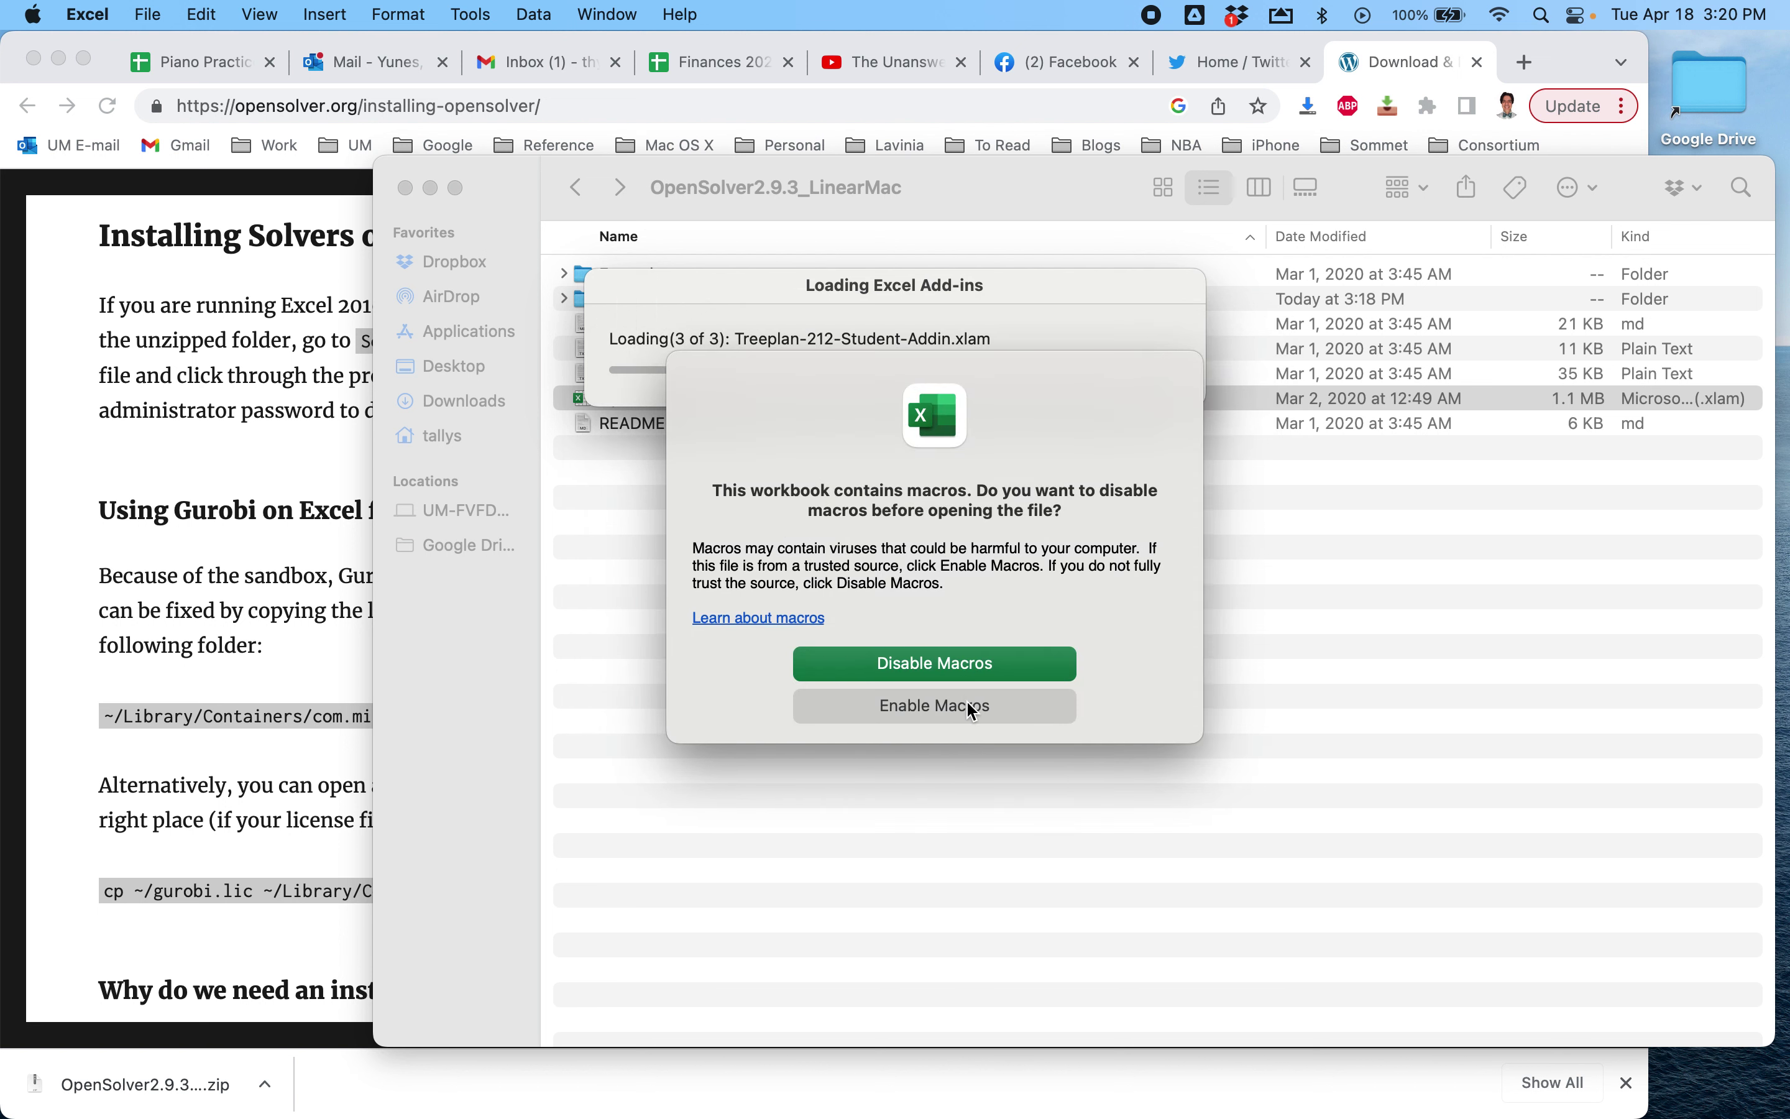
pyautogui.click(971, 706)
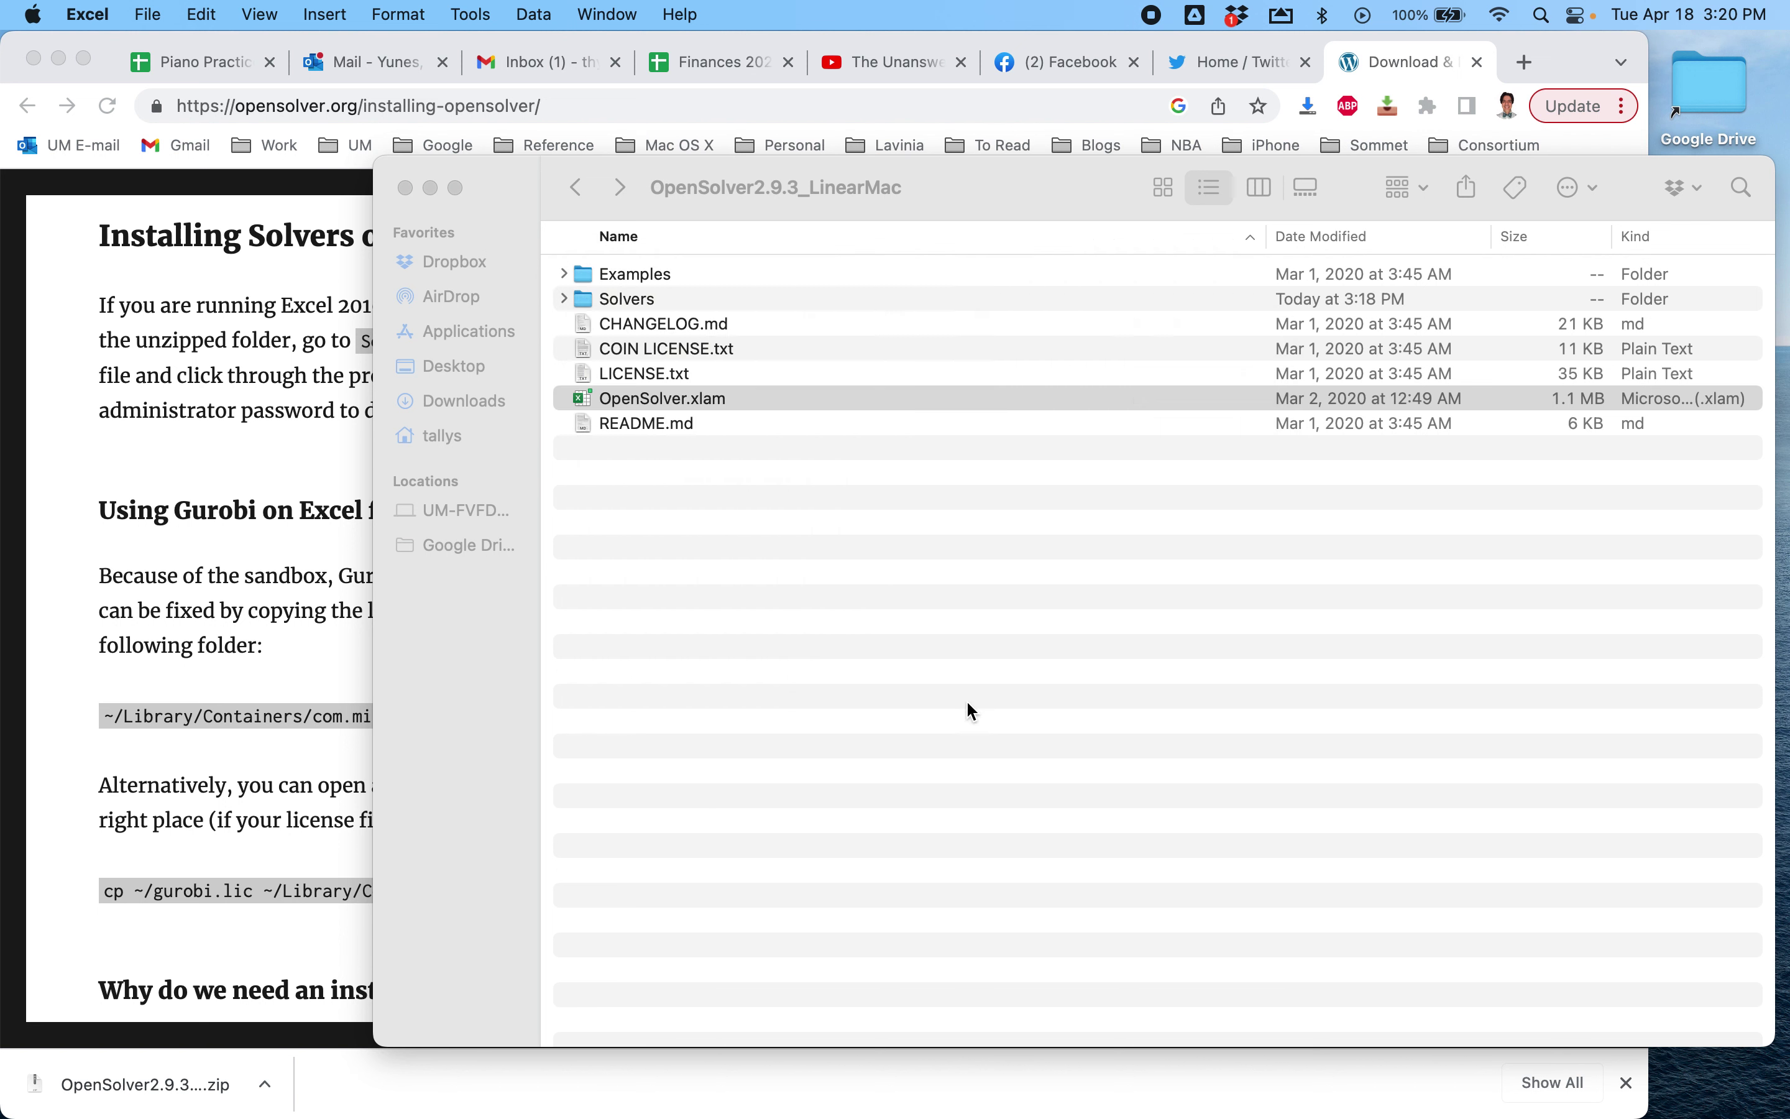
pyautogui.click(930, 561)
# Open lecture4-complete.xlsx from the Spring 23 folder, reached through the MAS 632 alias on the Desktop
pyautogui.click(151, 16)
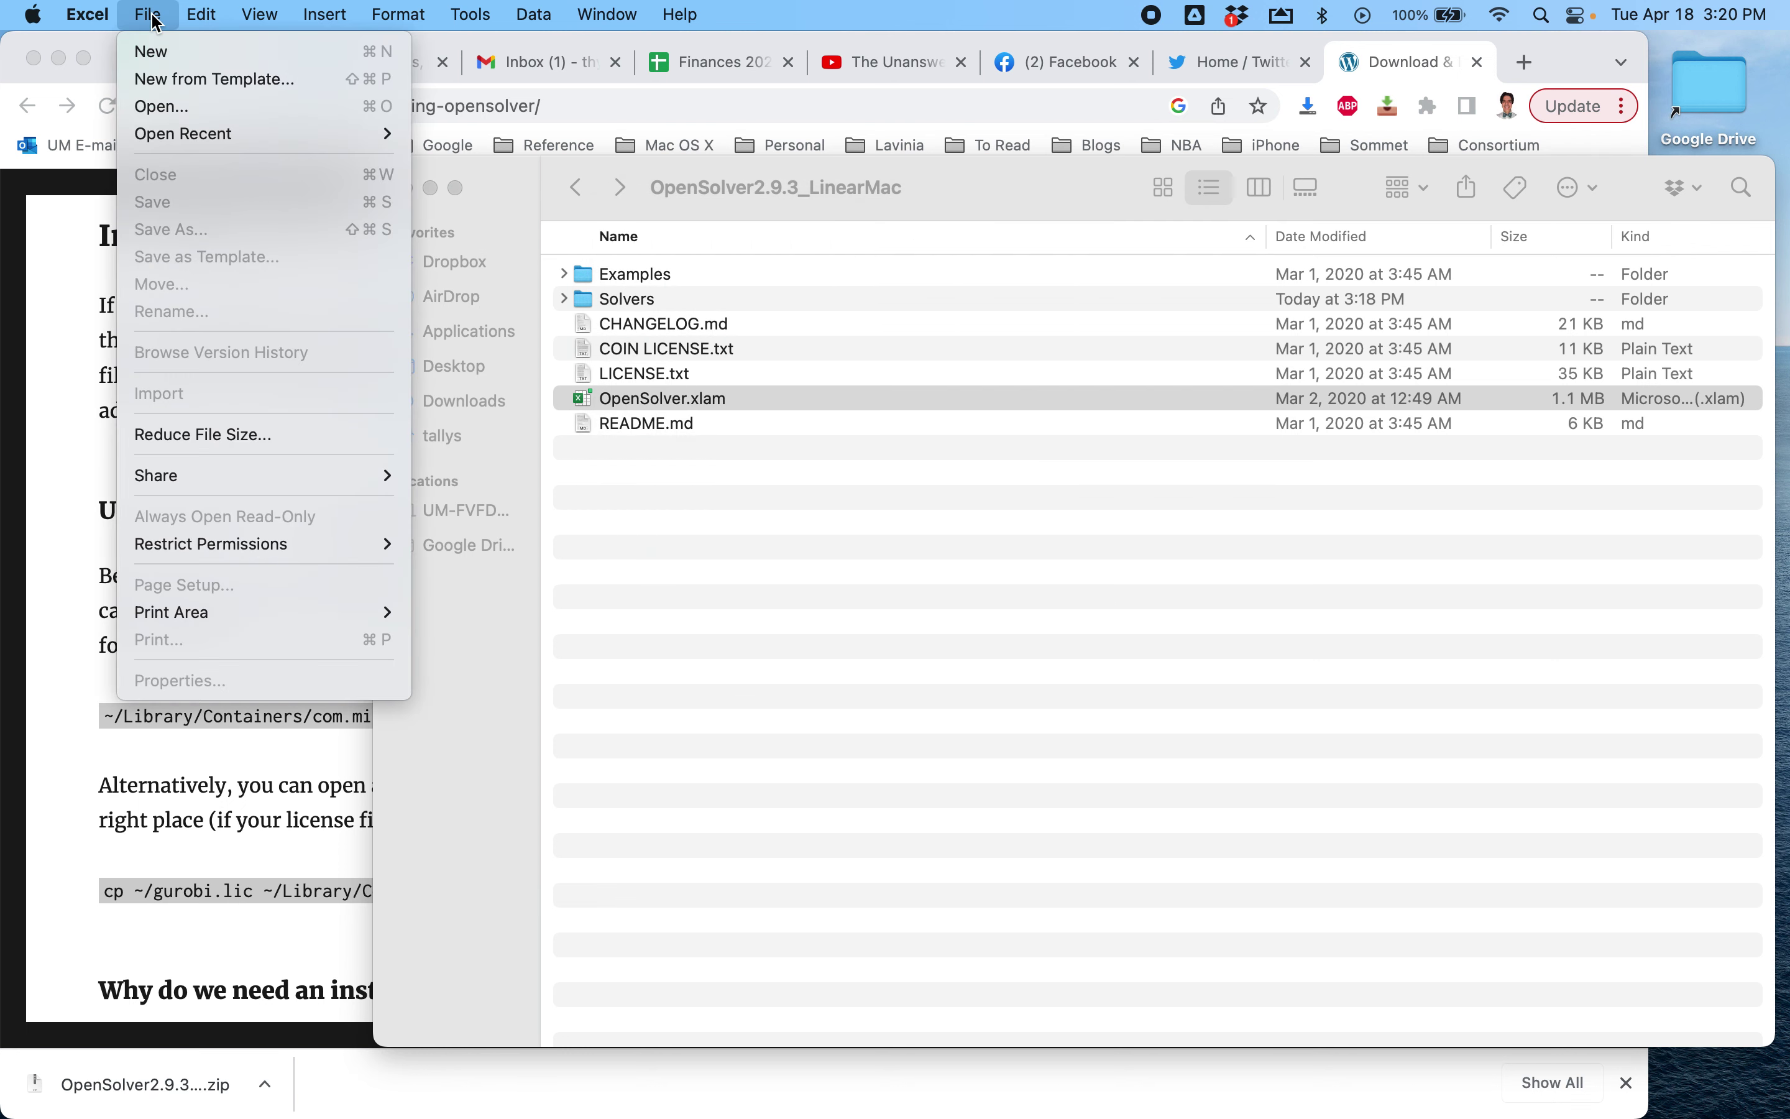
pyautogui.click(206, 113)
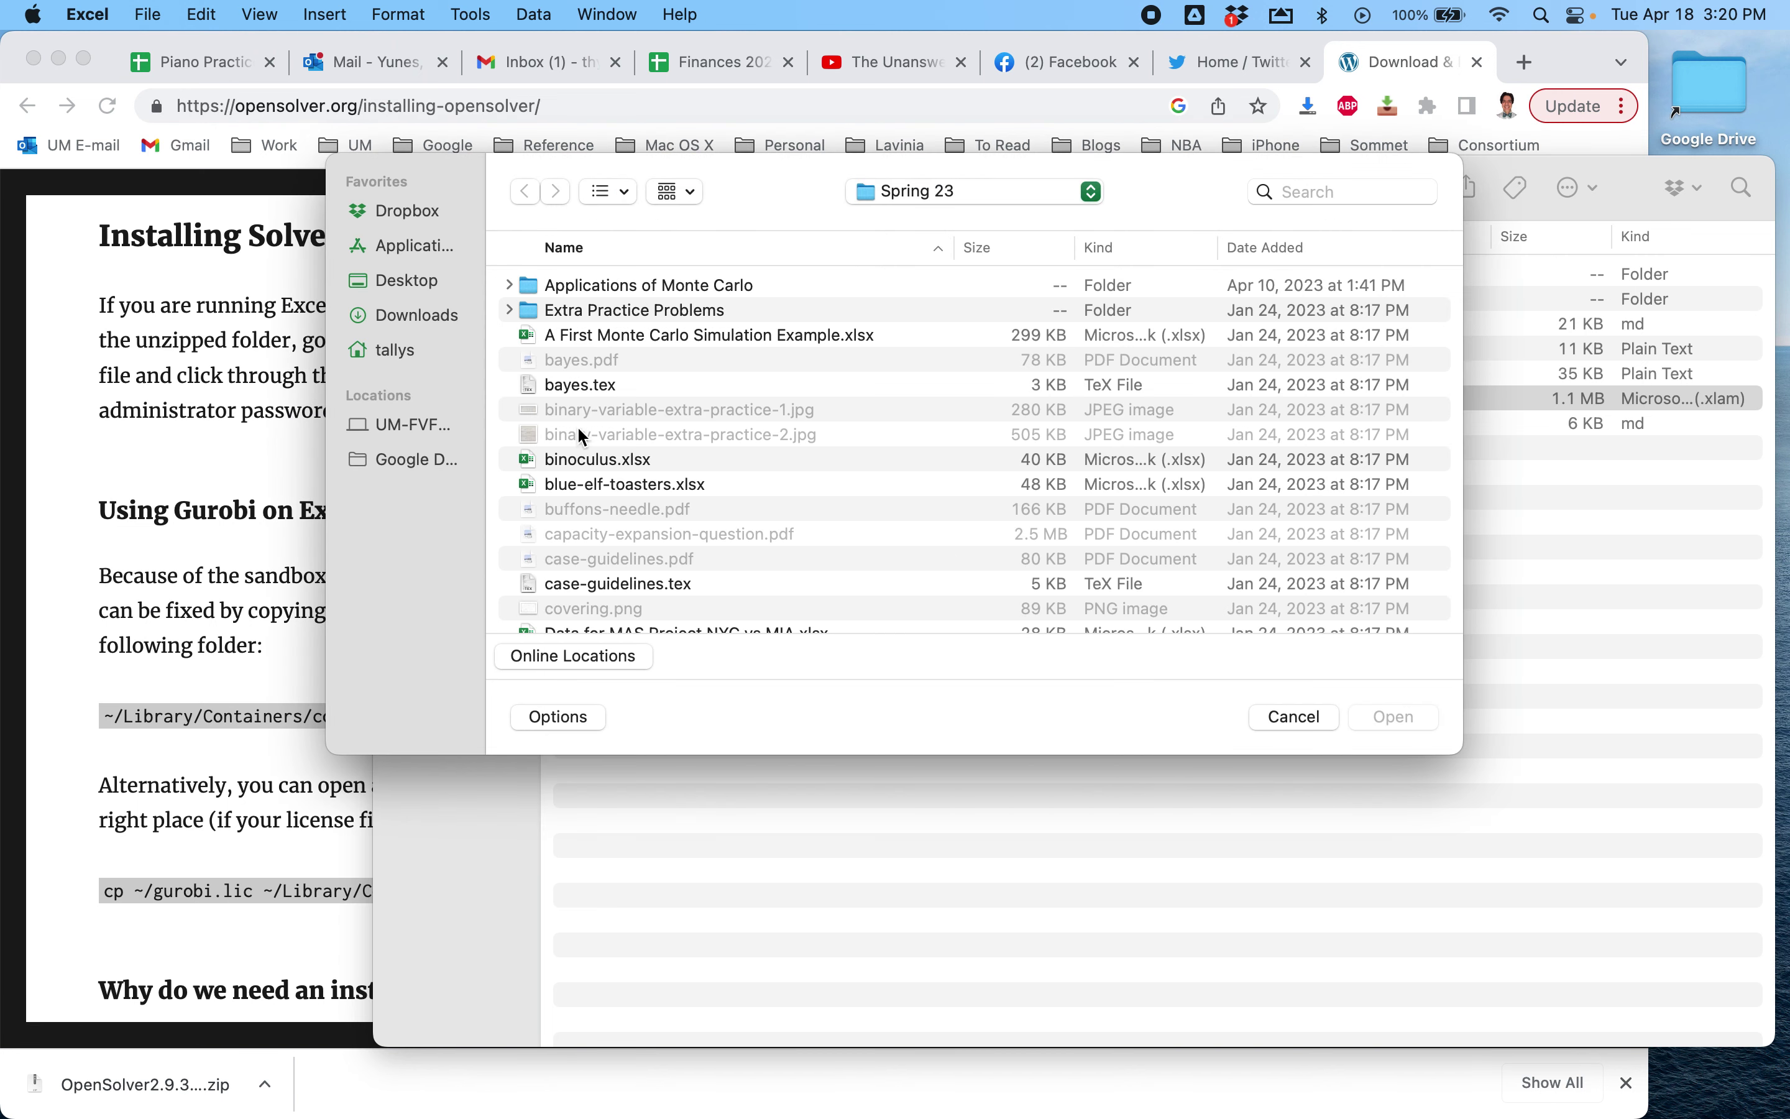
pyautogui.click(429, 289)
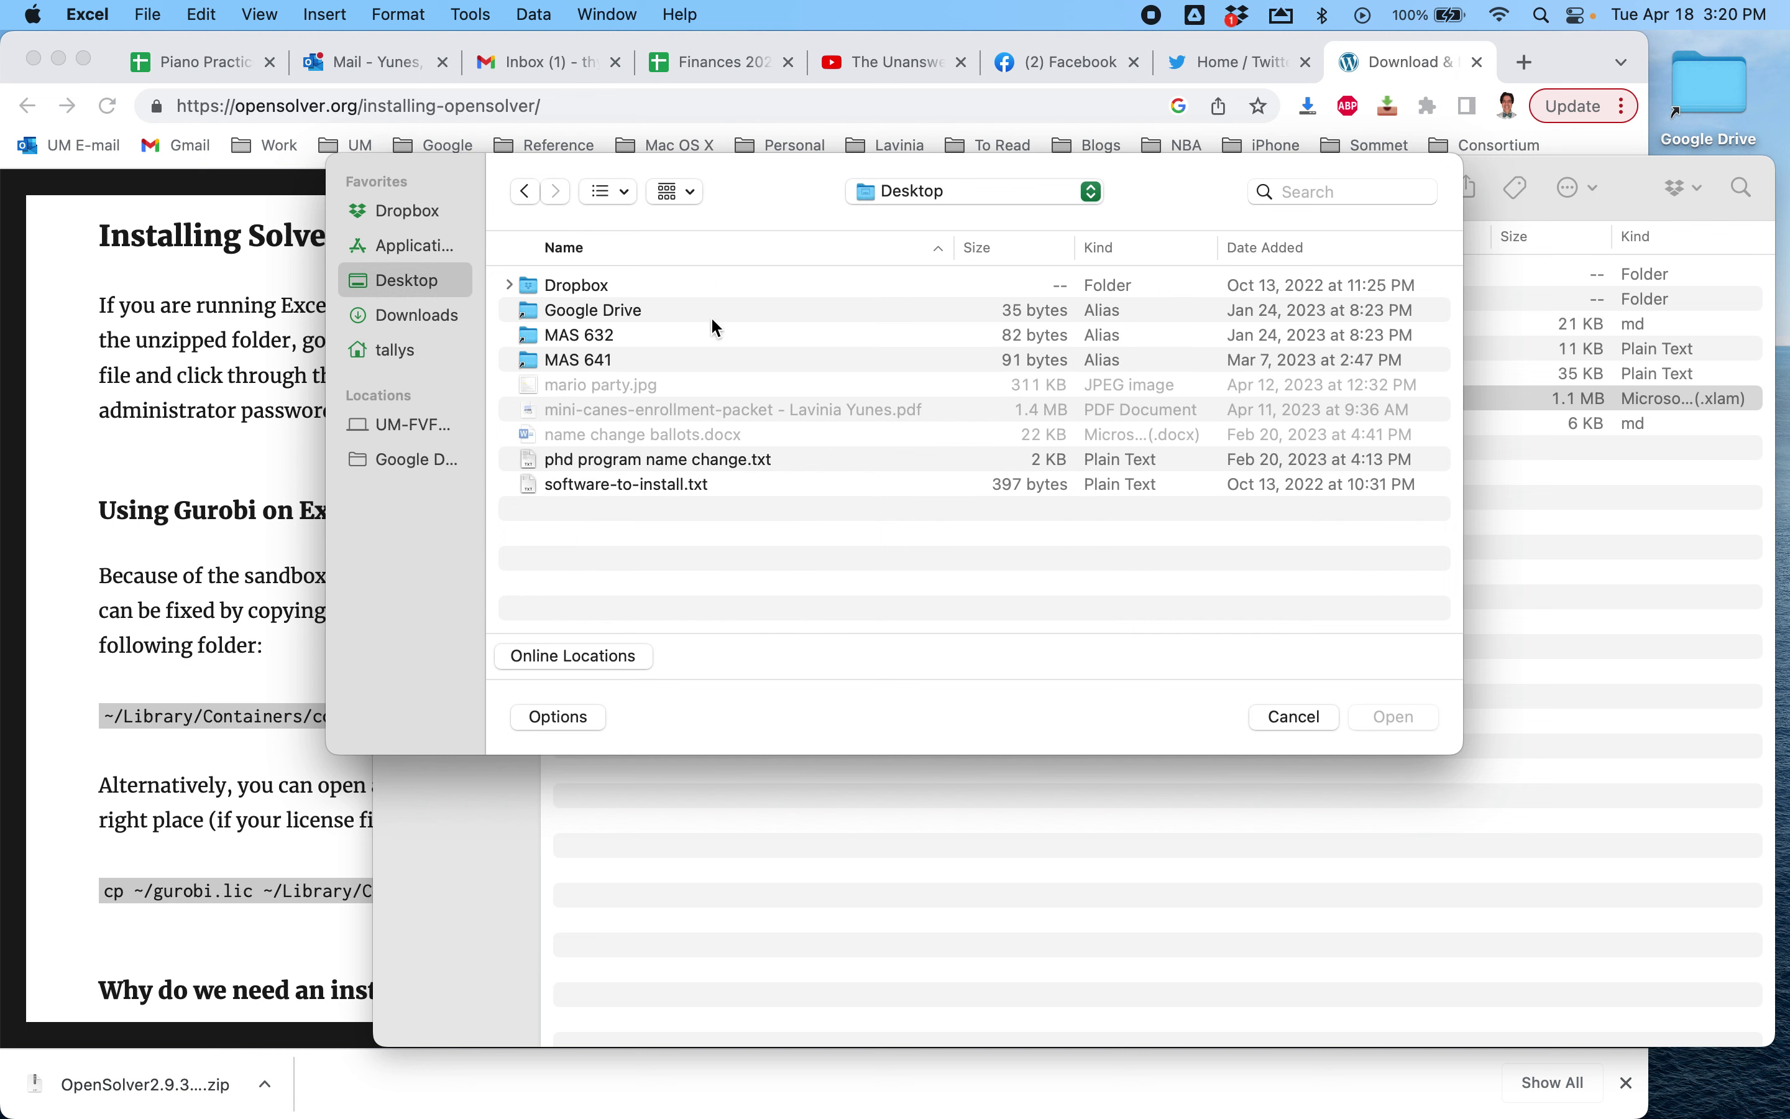
pyautogui.click(651, 337)
pyautogui.doubleClick(651, 338)
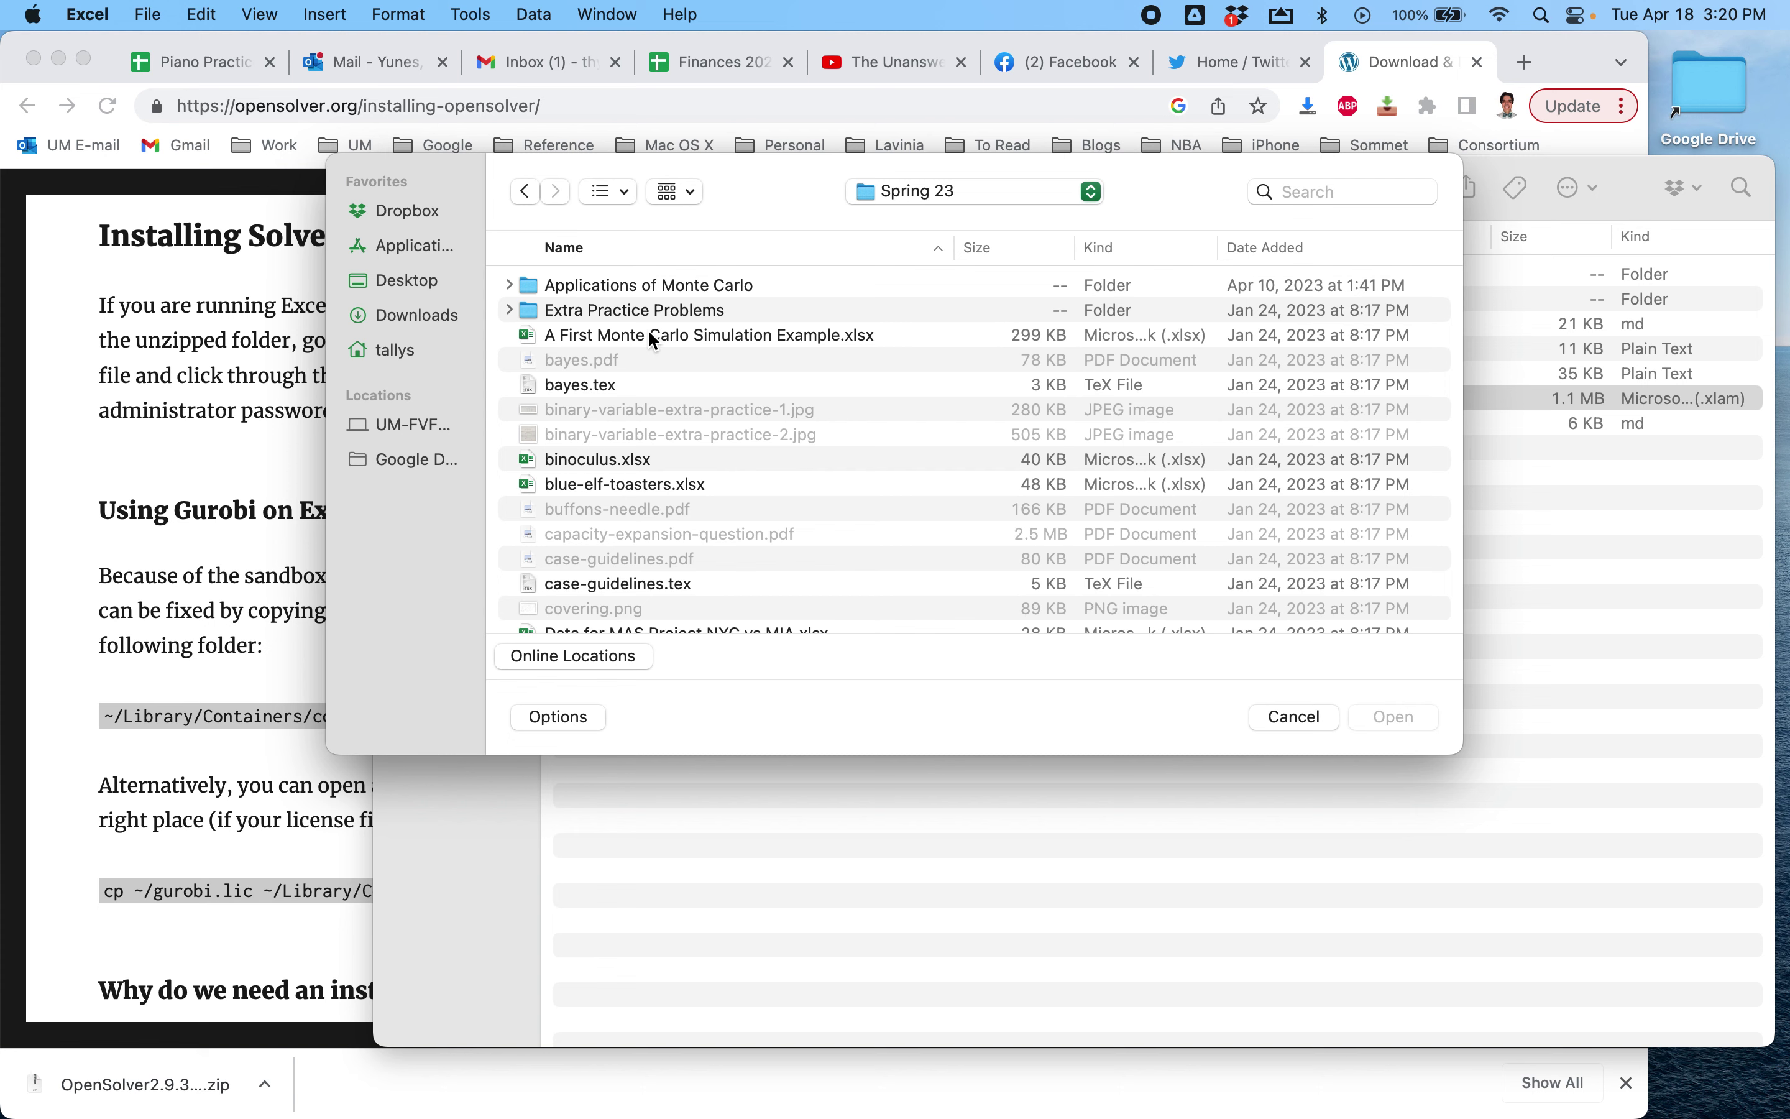
pyautogui.scroll(-10, 764, 516)
pyautogui.scroll(-15, 764, 517)
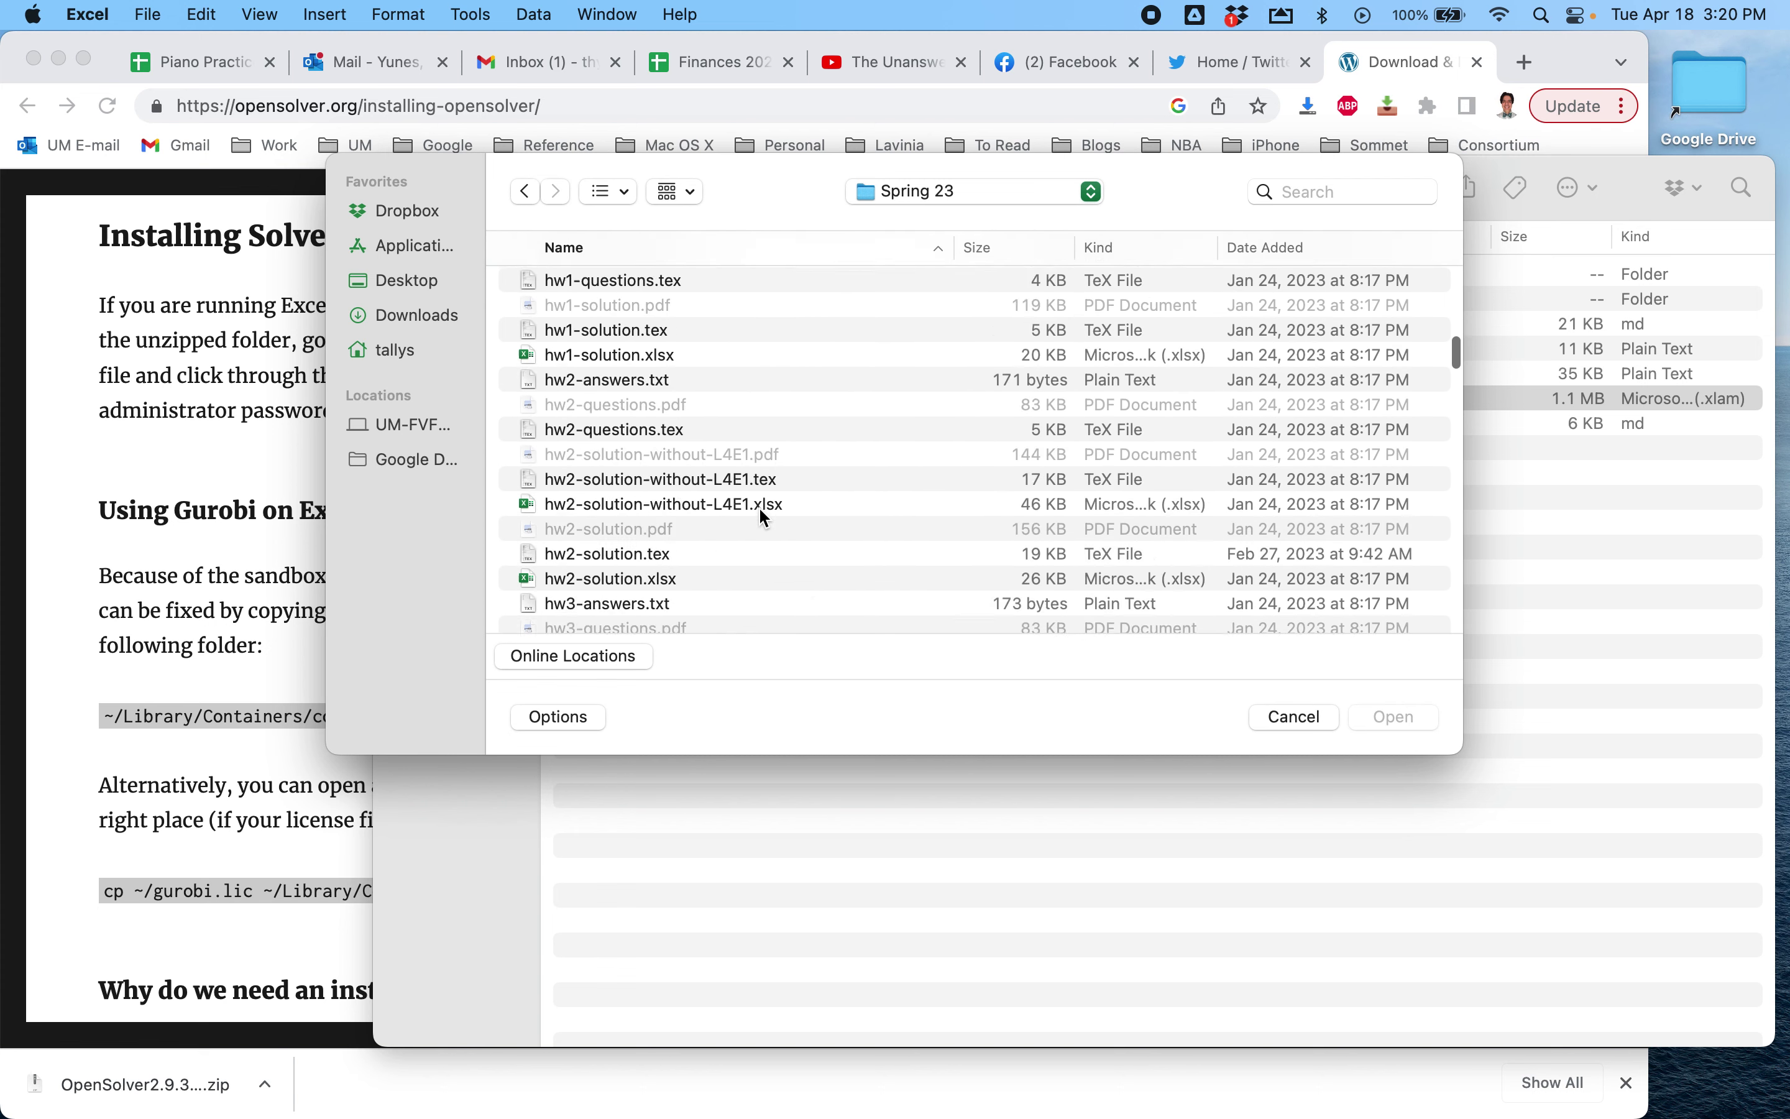
pyautogui.scroll(-10, 764, 517)
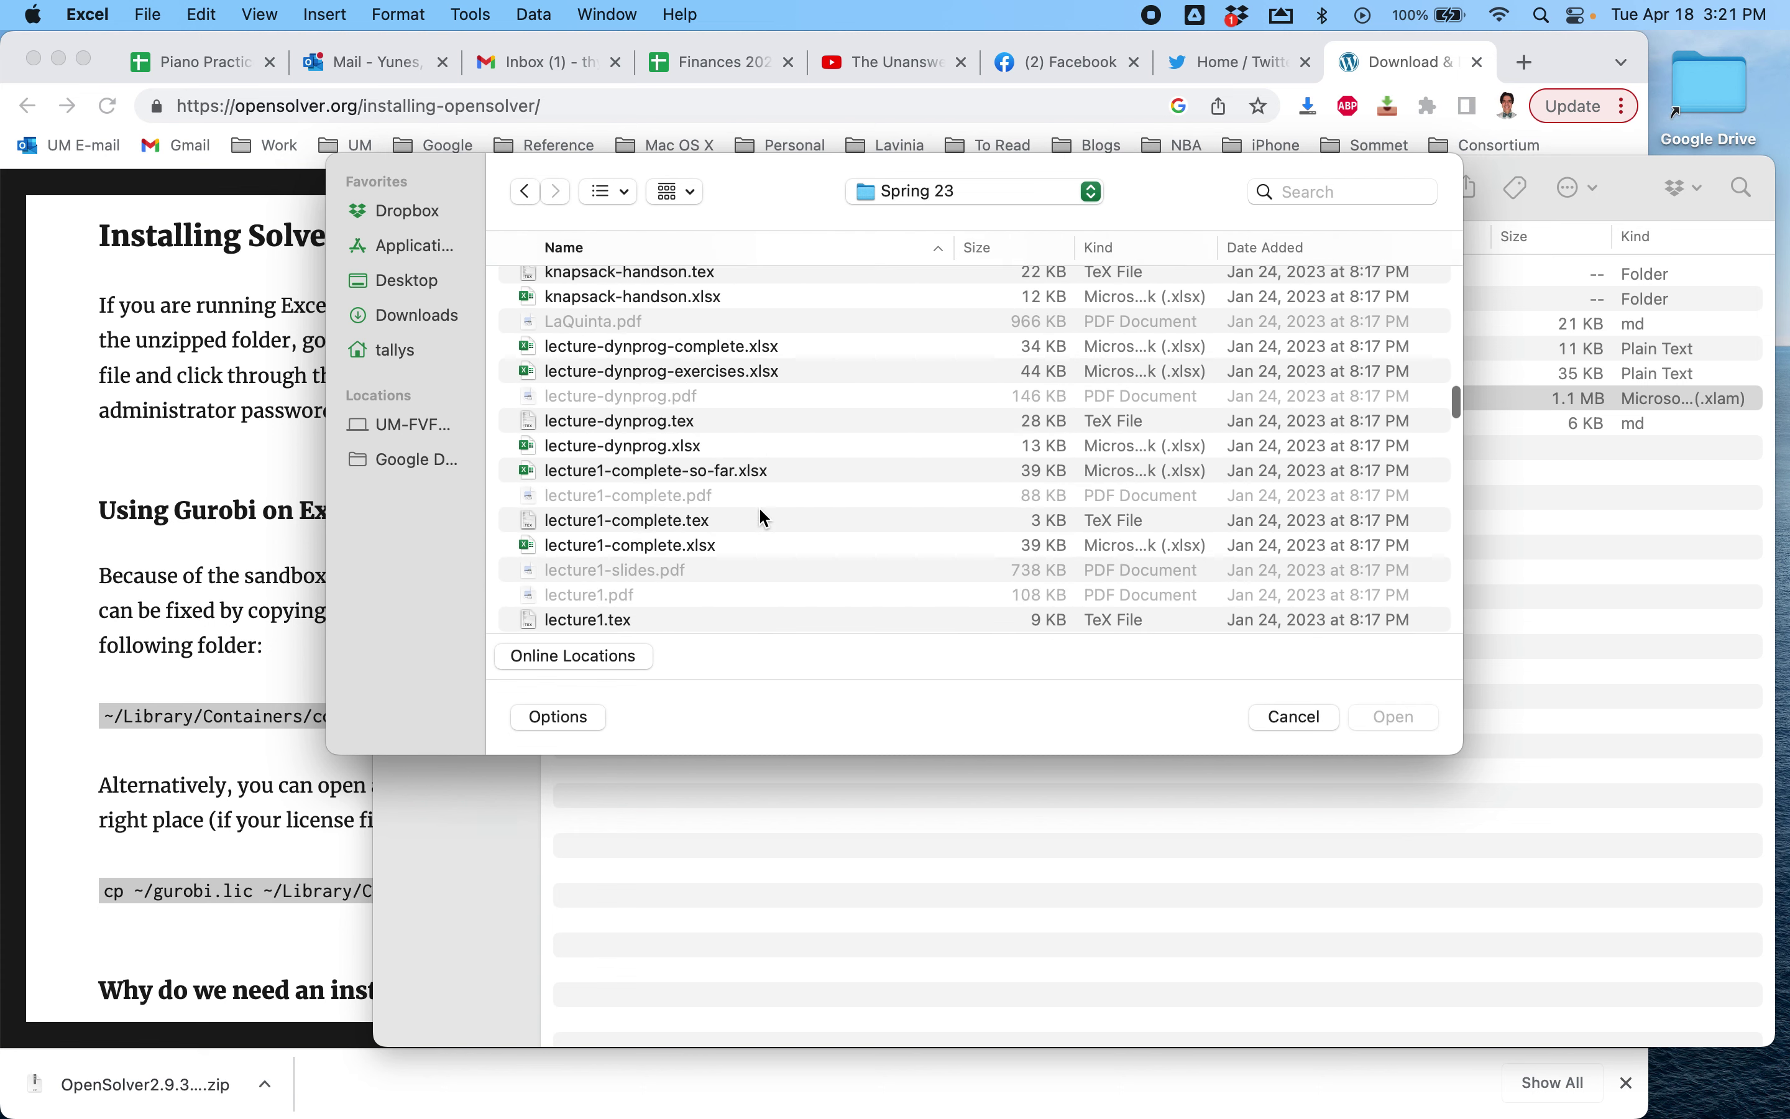
pyautogui.scroll(-5, 758, 506)
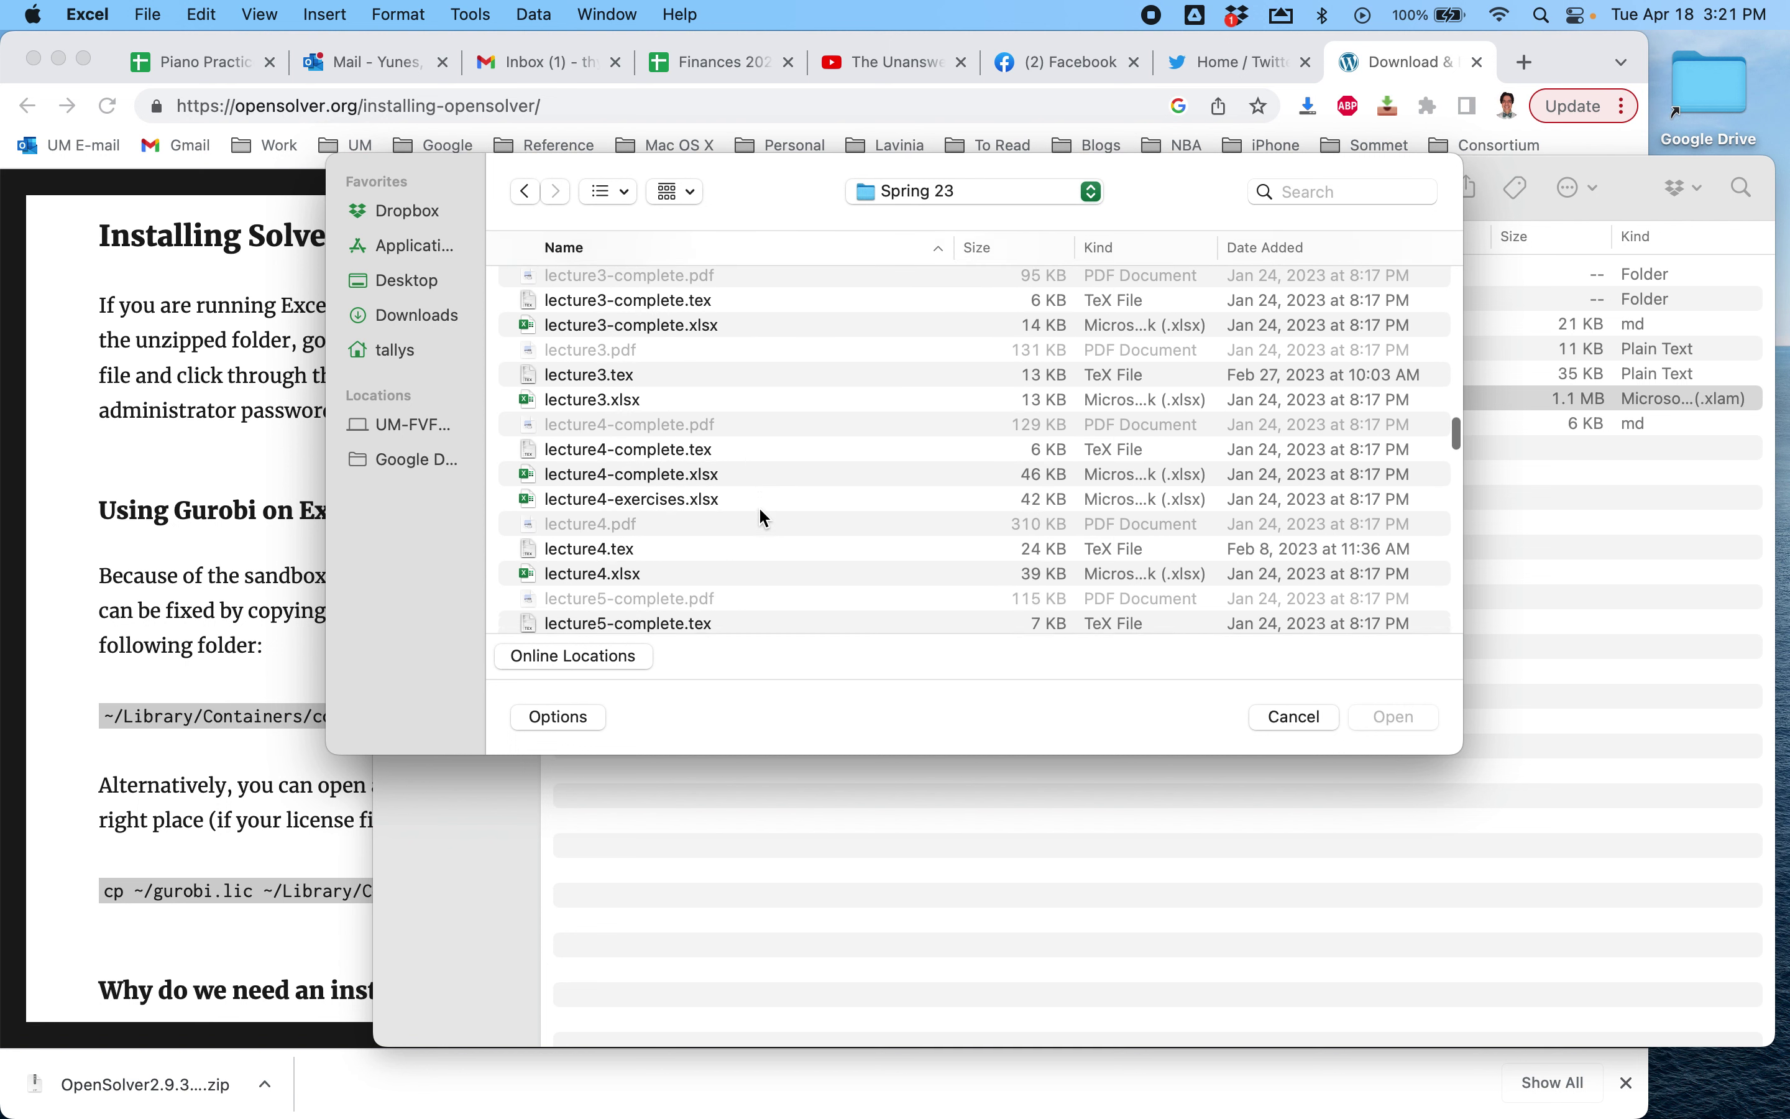
pyautogui.doubleClick(727, 474)
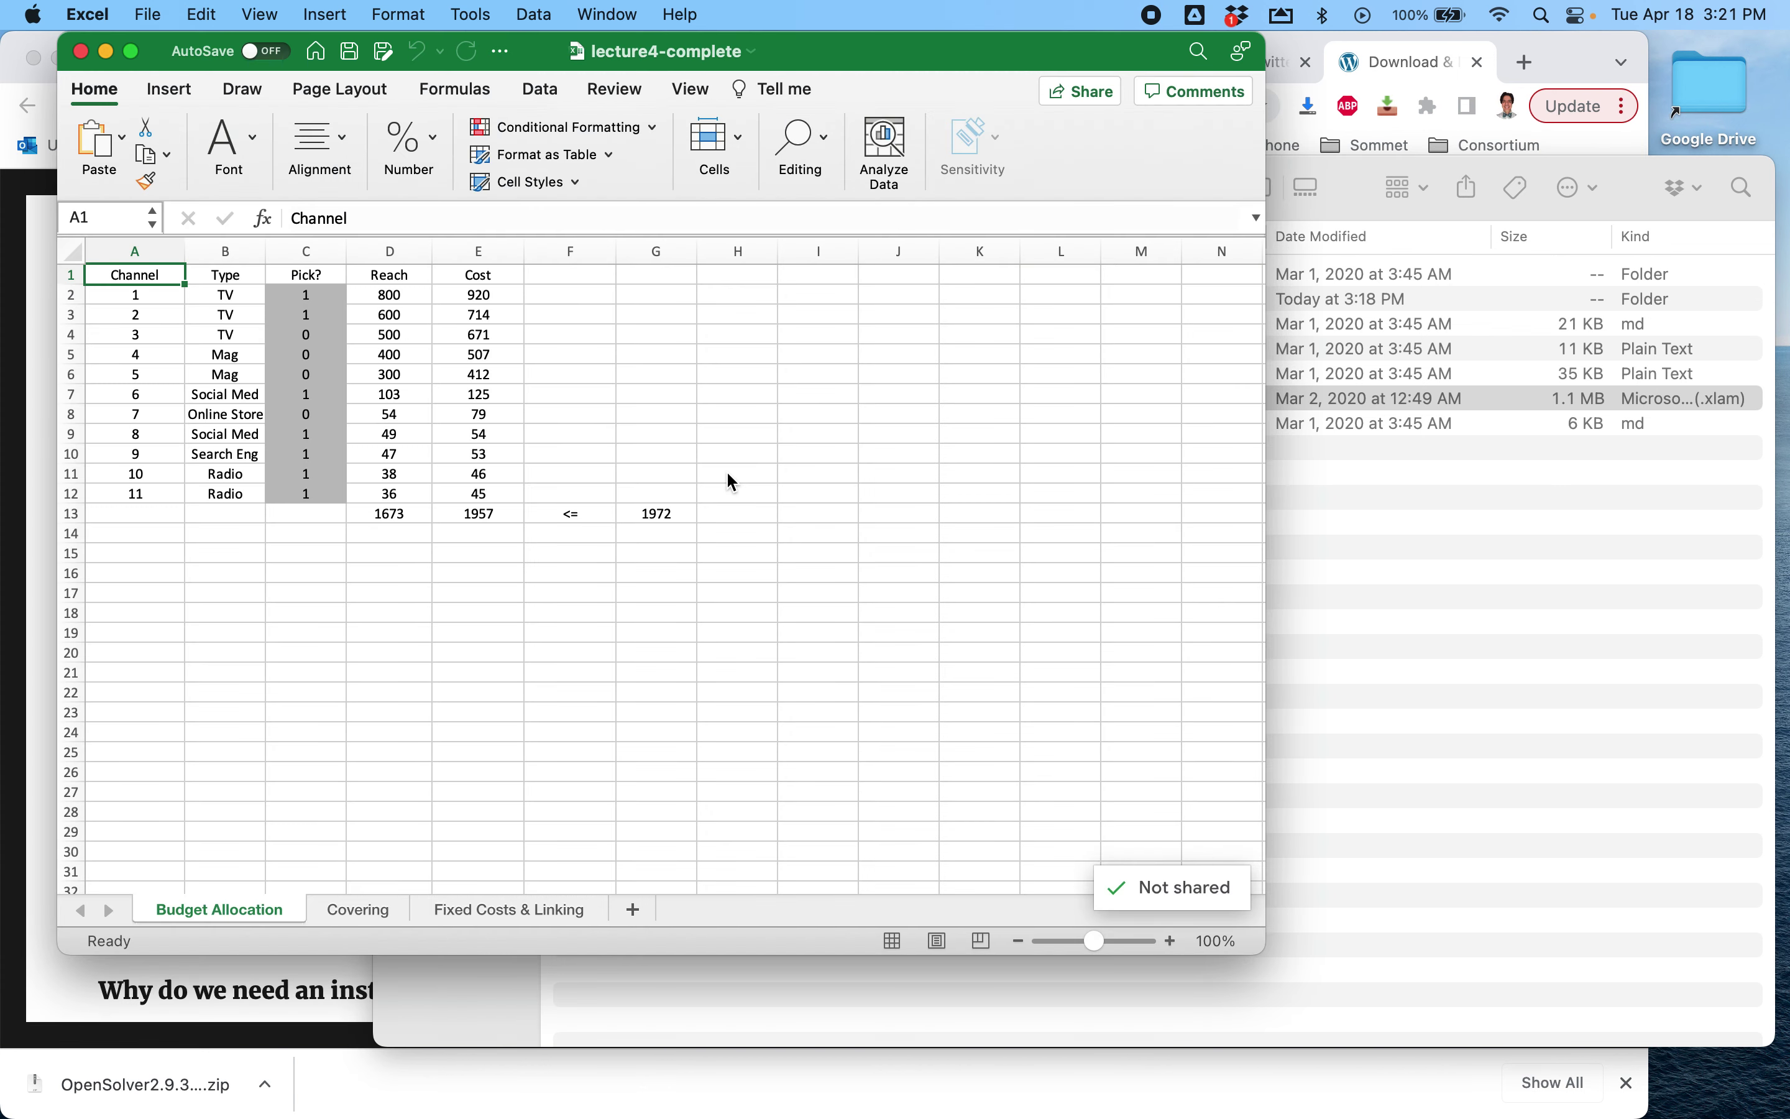
# Set the zoom of the Budget Allocation sheet to 125%
pyautogui.click(696, 90)
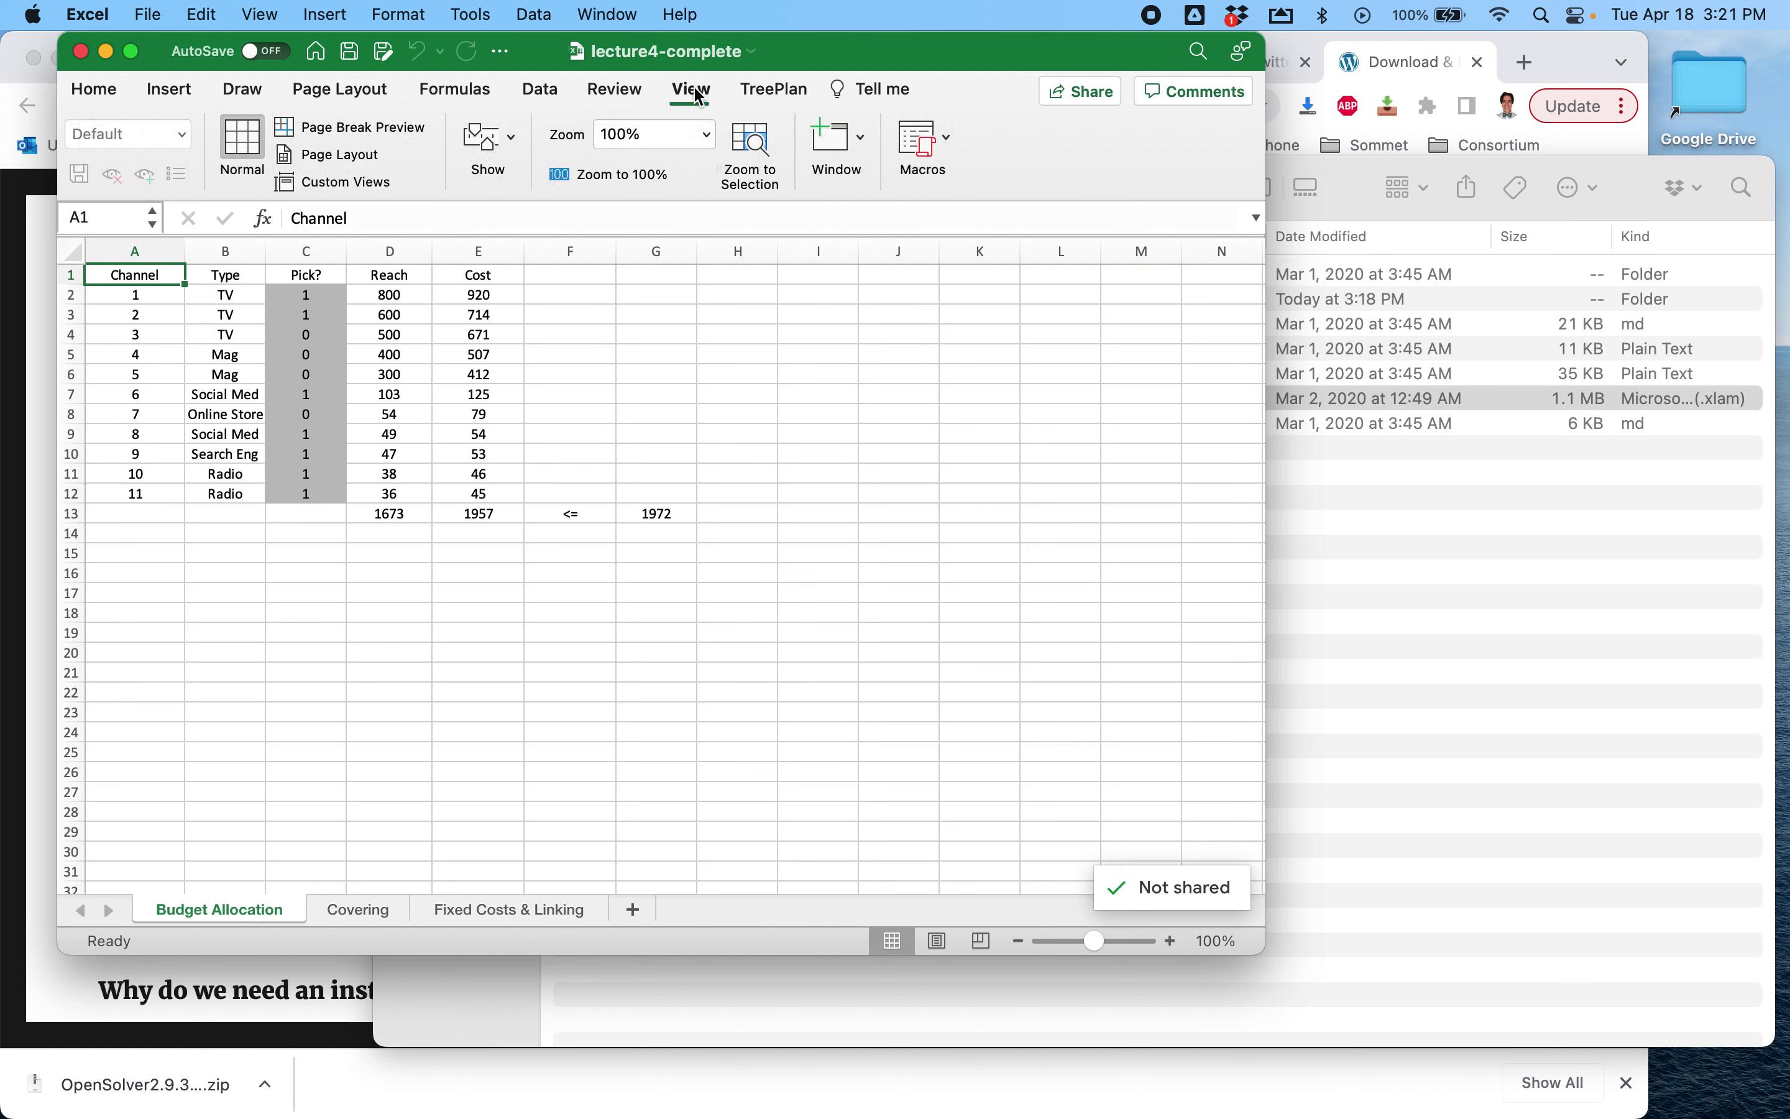
pyautogui.click(713, 134)
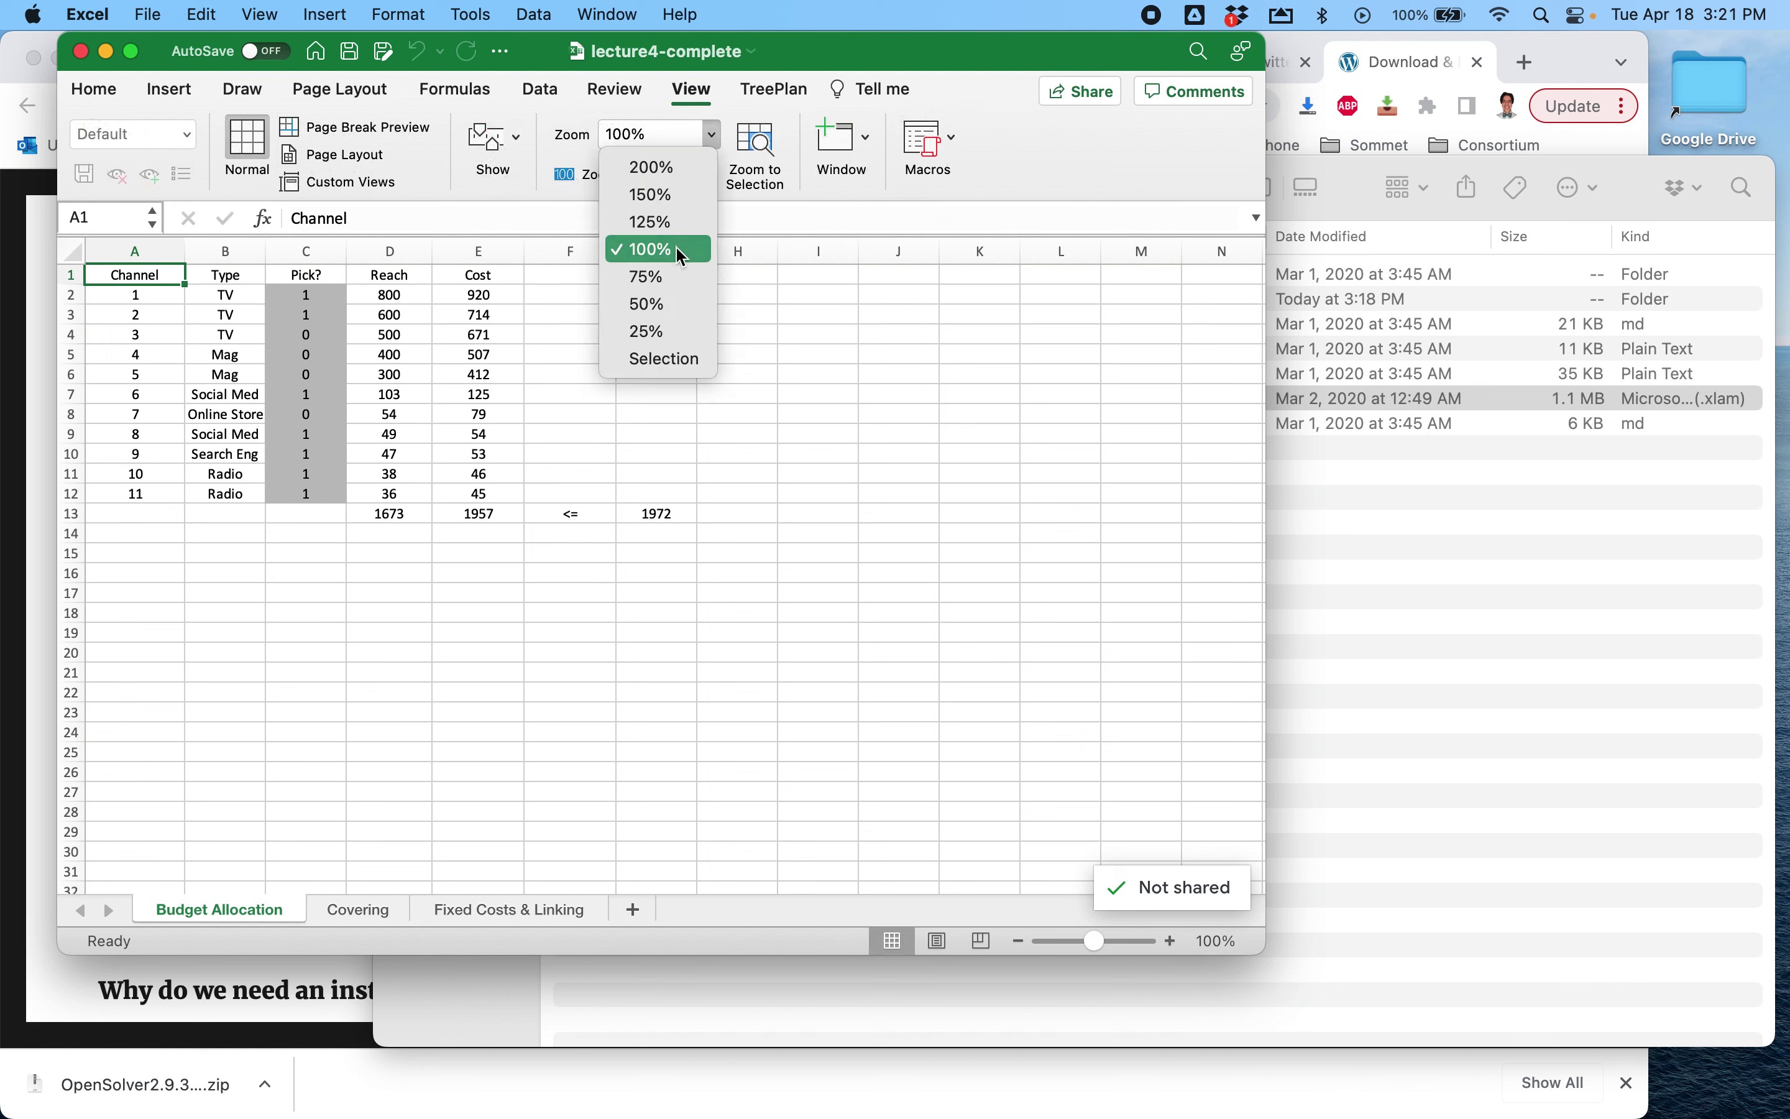
pyautogui.click(677, 221)
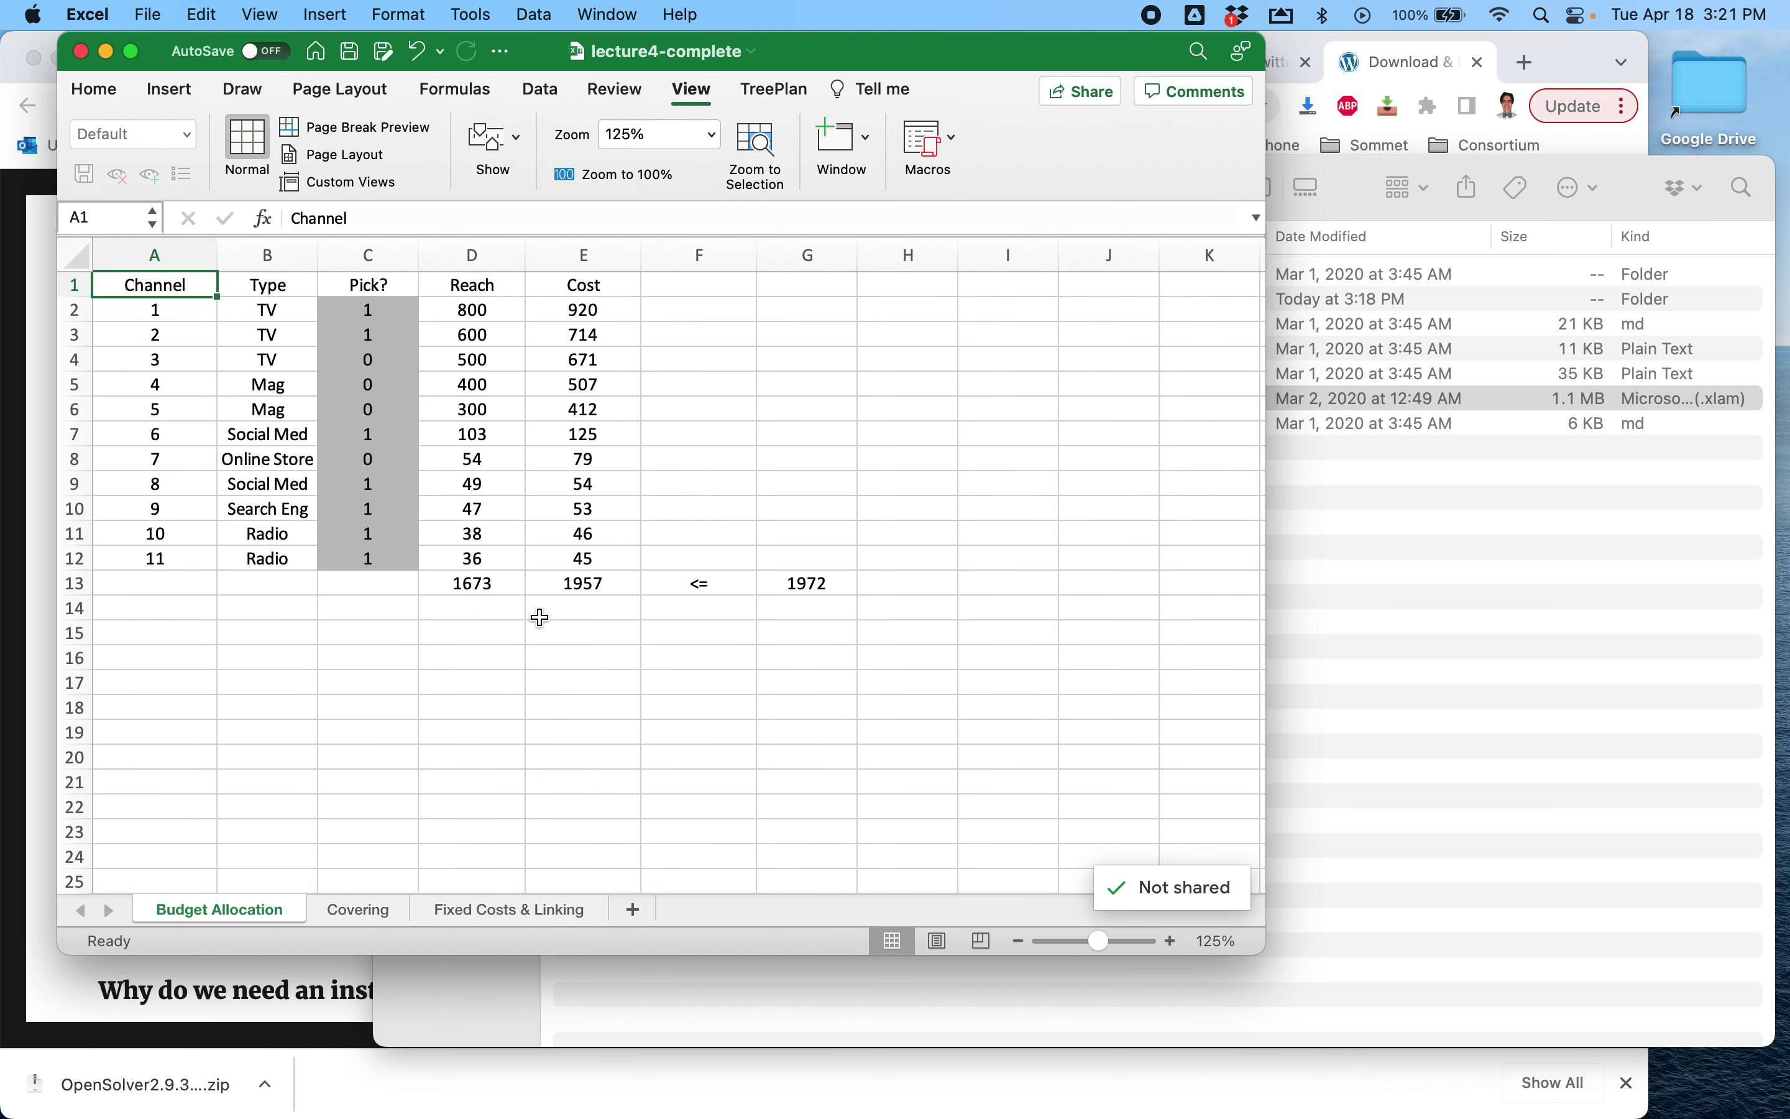
# Clear the Pick? values in cells C2:C12 of the Budget Allocation sheet
pyautogui.click(518, 584)
pyautogui.click(395, 311)
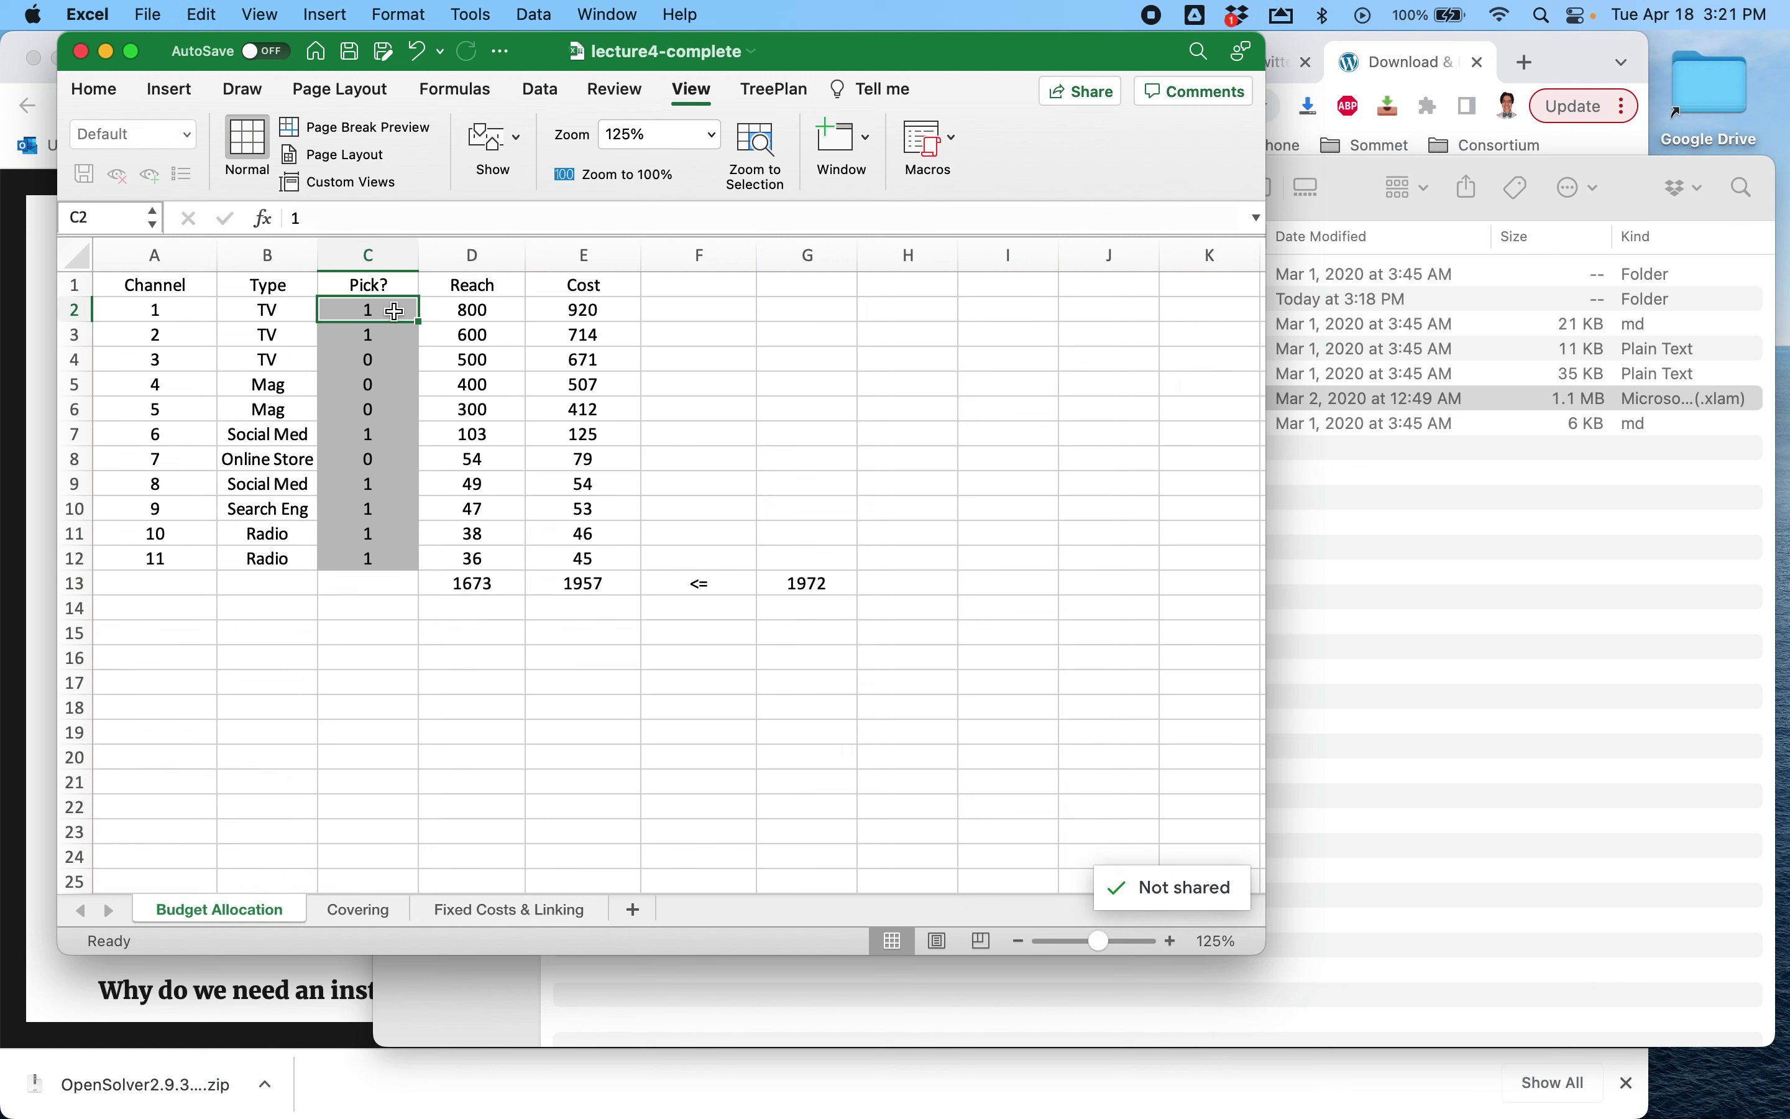
pyautogui.hotkey('shift', 'Down')
pyautogui.hotkey('shift', 'Down')
pyautogui.hotkey('shift', 'Down')
pyautogui.hotkey('shift', 'Down')
pyautogui.hotkey('shift', 'Down')
pyautogui.hotkey('shift', 'Down')
pyautogui.hotkey('shift', 'Down')
pyautogui.hotkey('shift', 'Down')
pyautogui.hotkey('shift', 'Down')
pyautogui.hotkey('shift', 'Down')
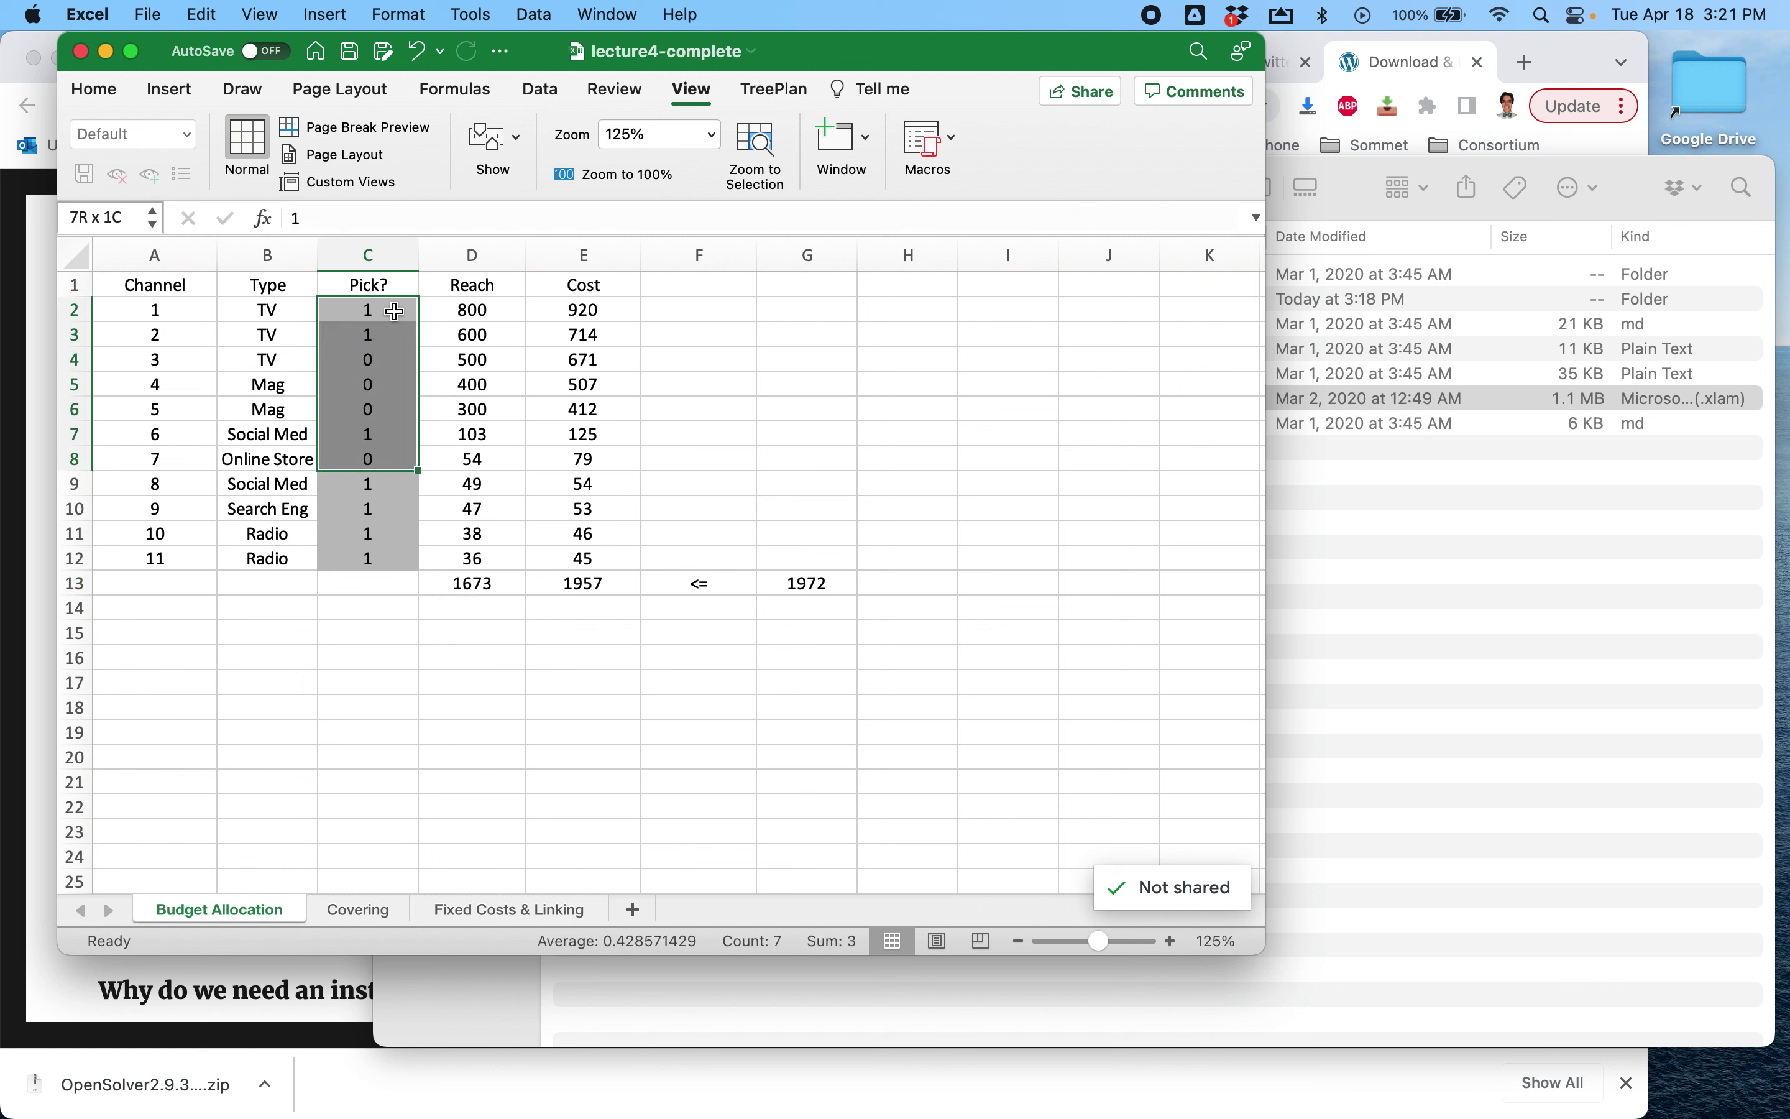
pyautogui.press('Delete')
pyautogui.press('Up')
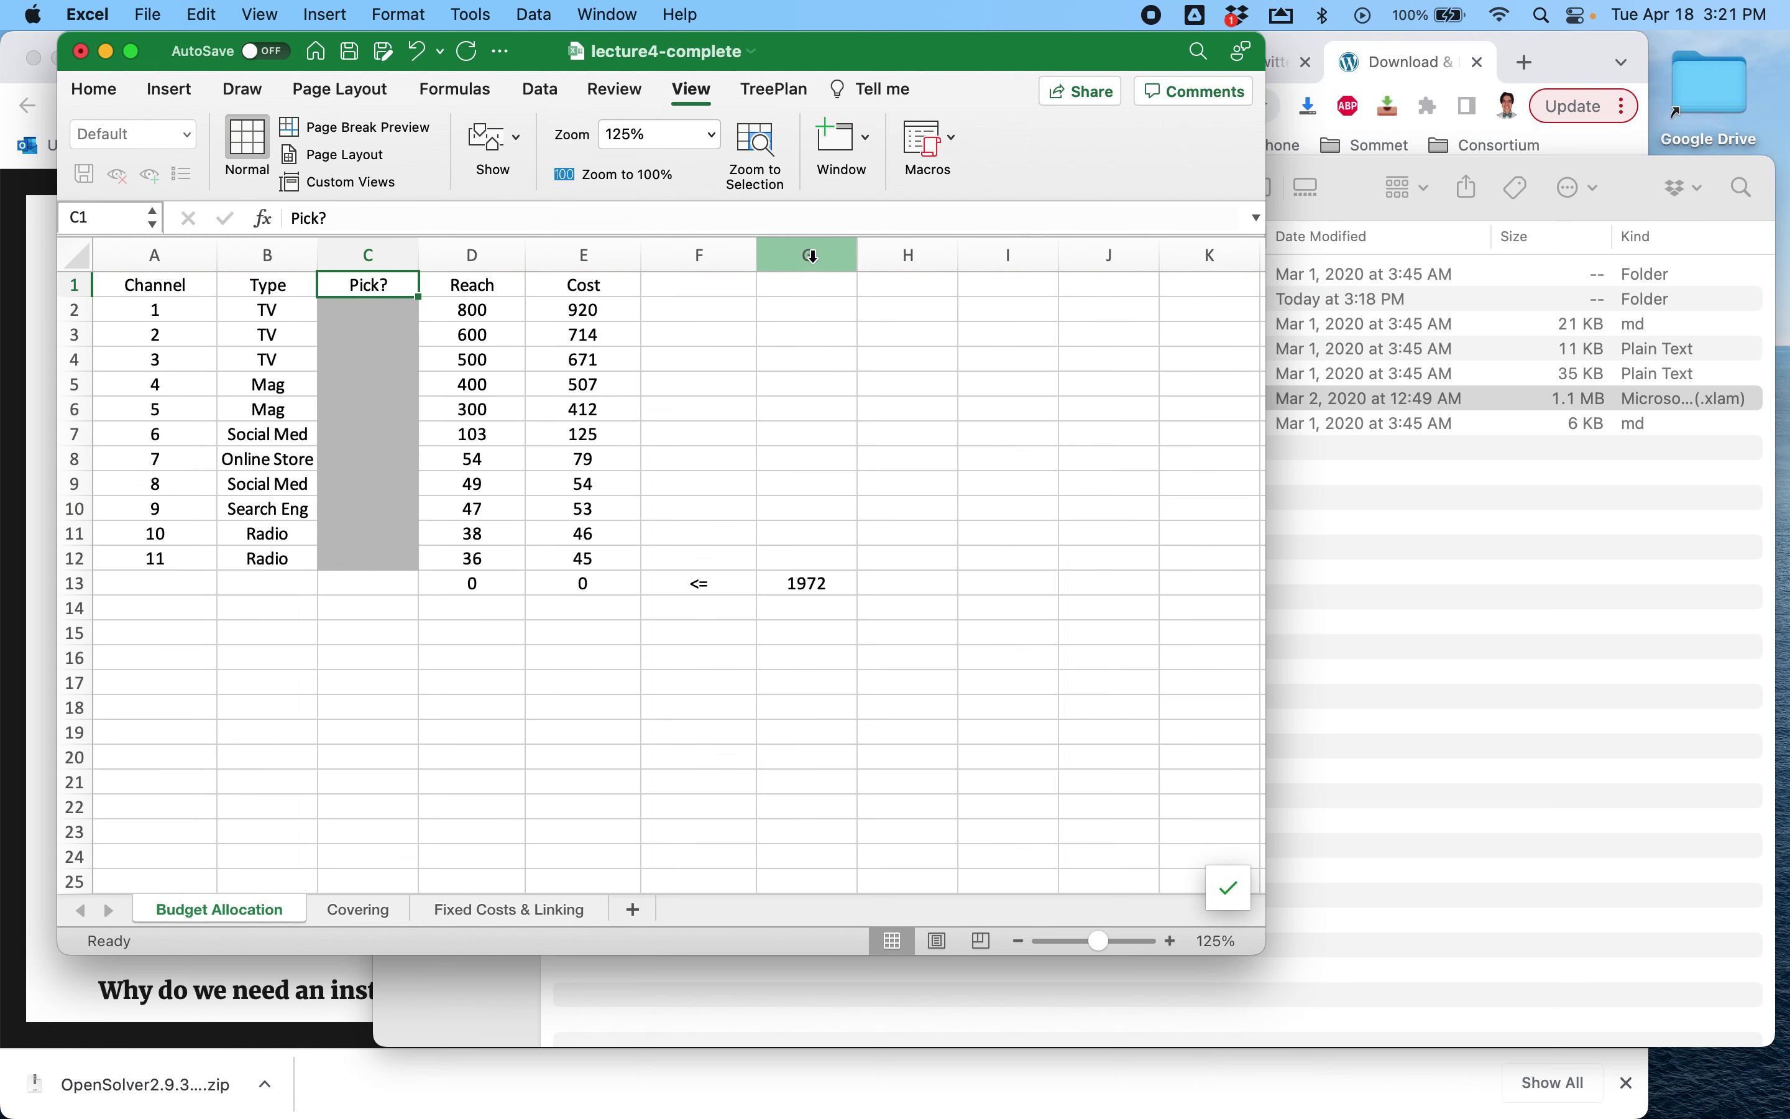
# Widen the workbook window and solve the budget allocation model with OpenSolver
pyautogui.moveTo(1265, 353); pyautogui.dragTo(1556, 349)
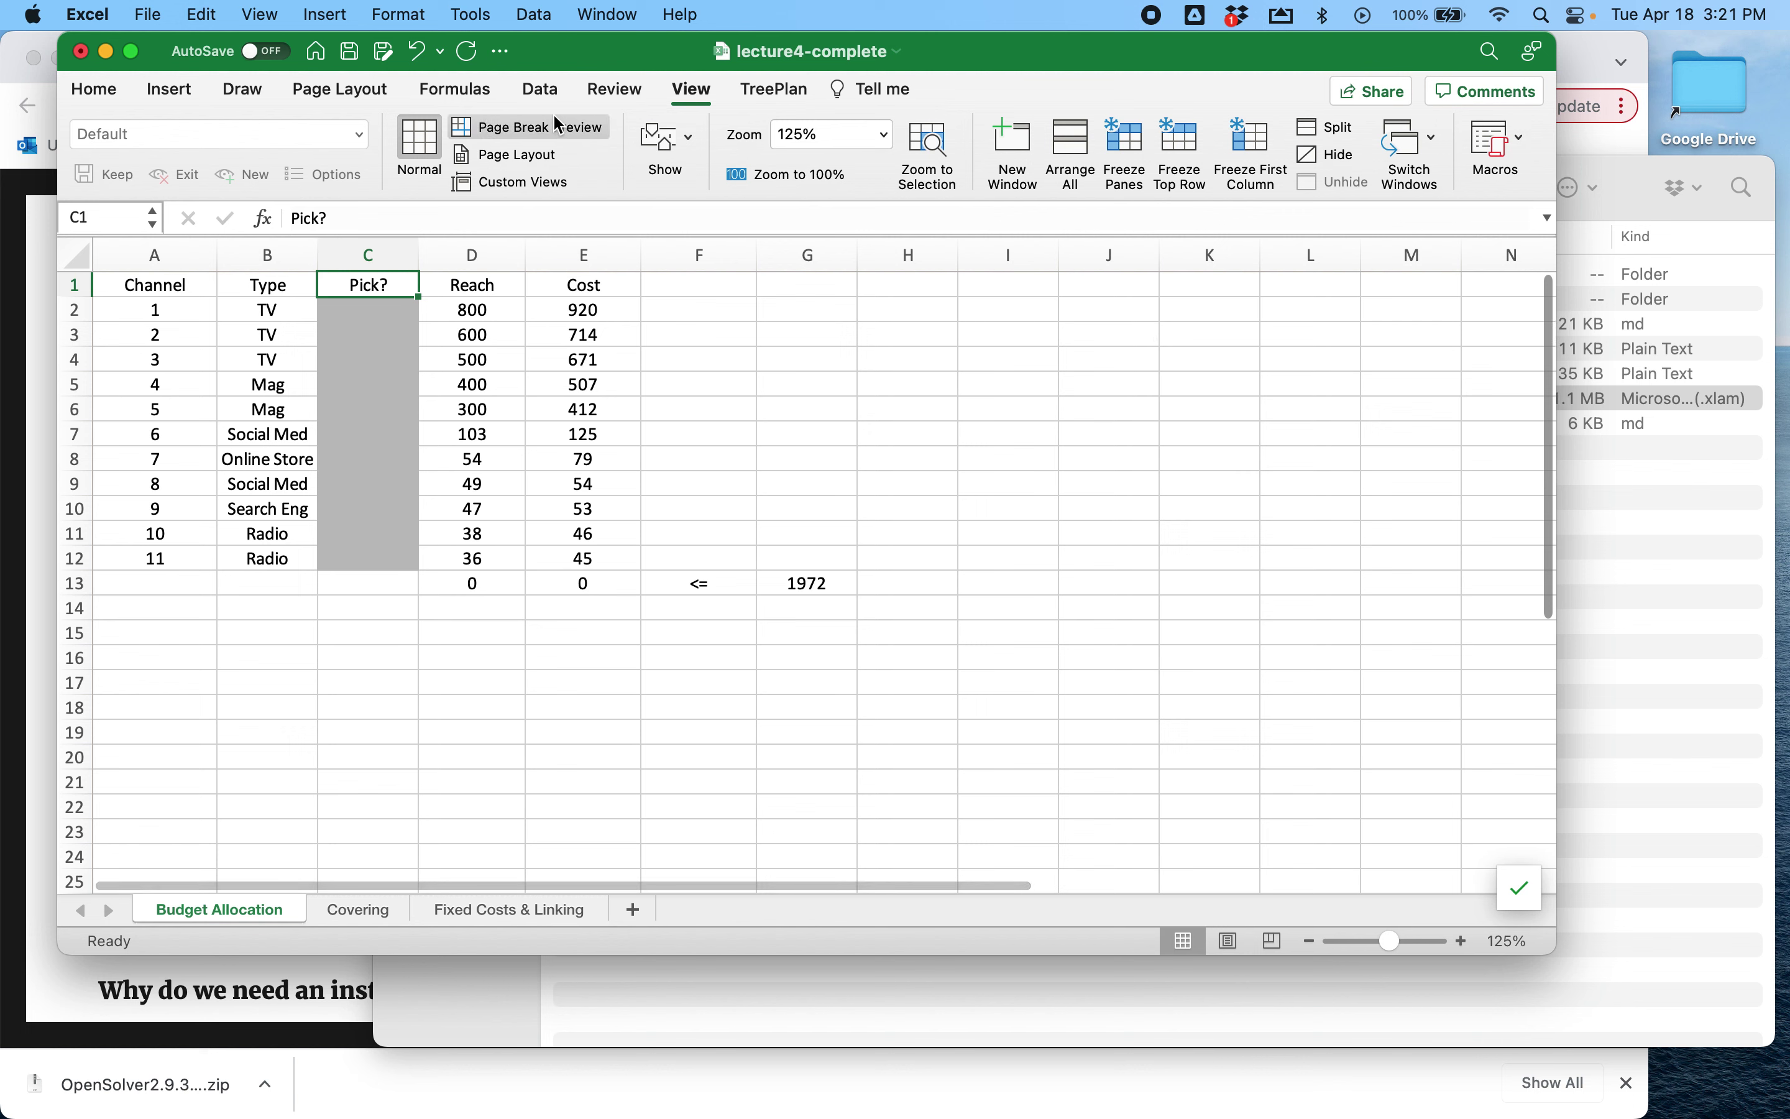
pyautogui.click(541, 89)
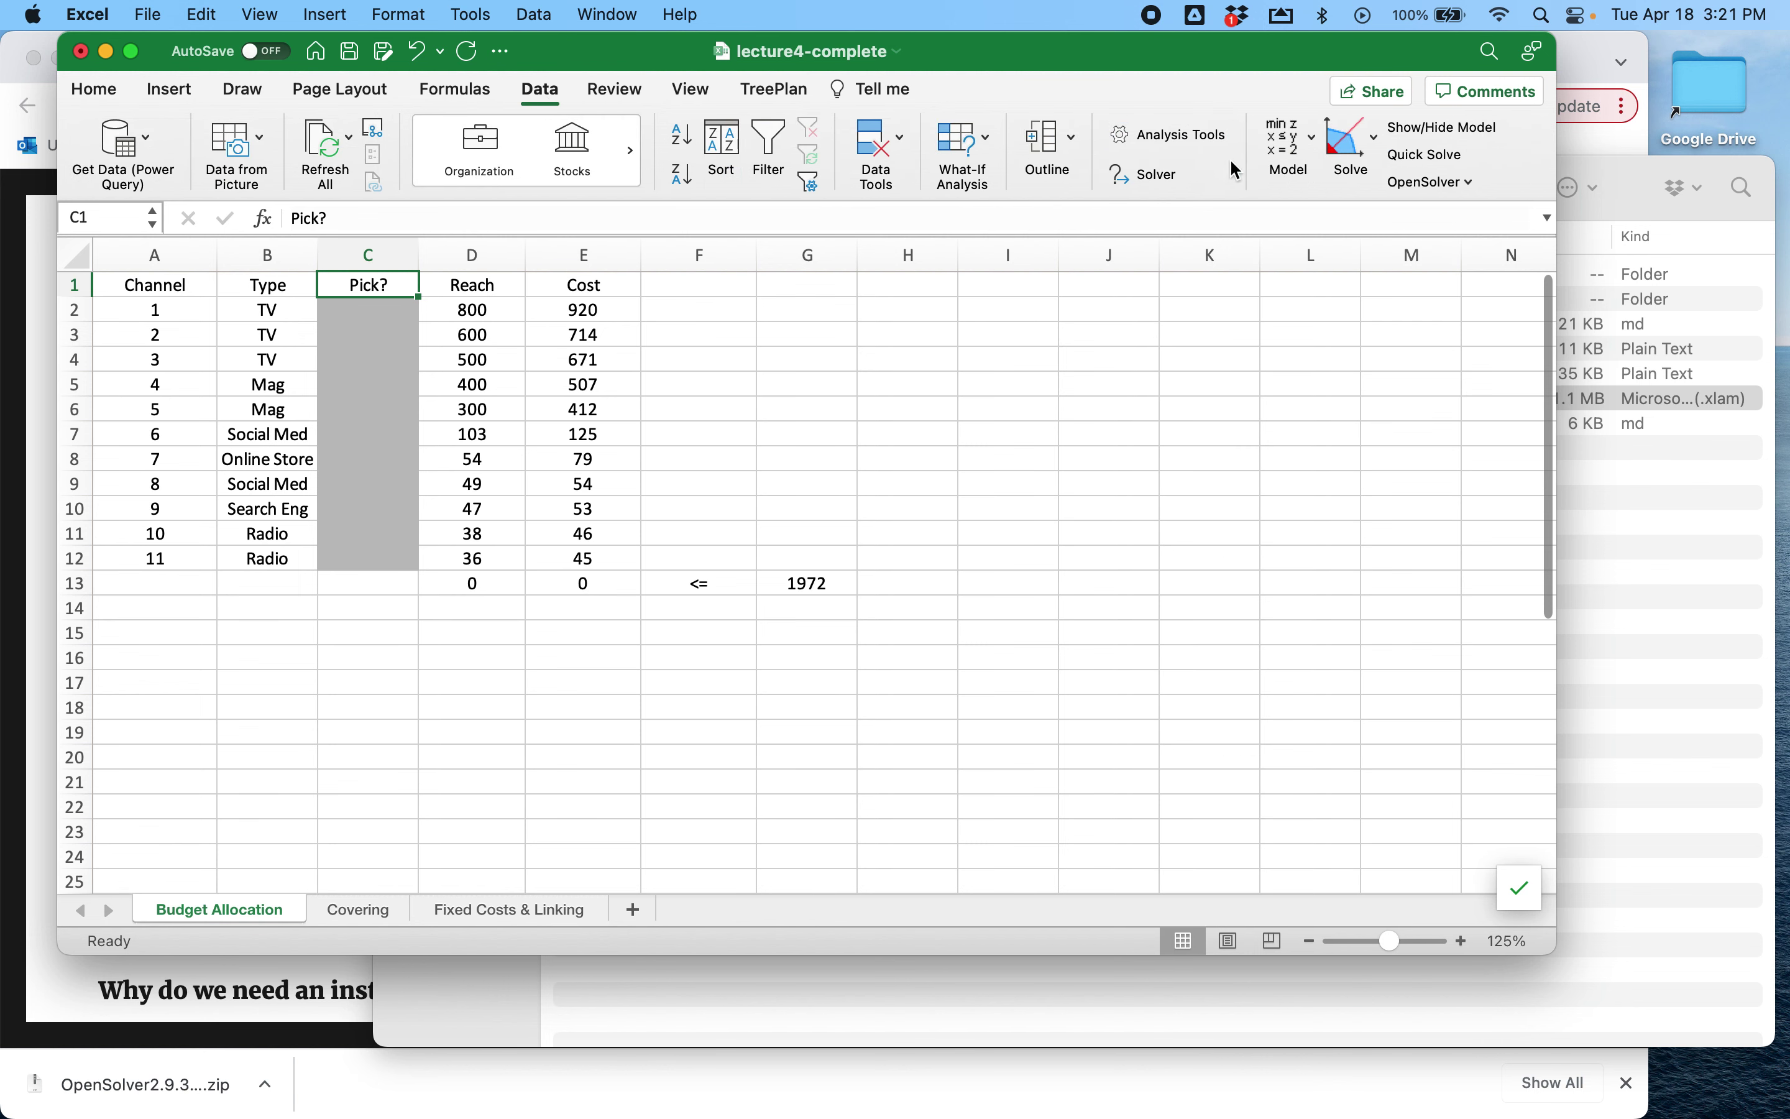
pyautogui.click(1351, 157)
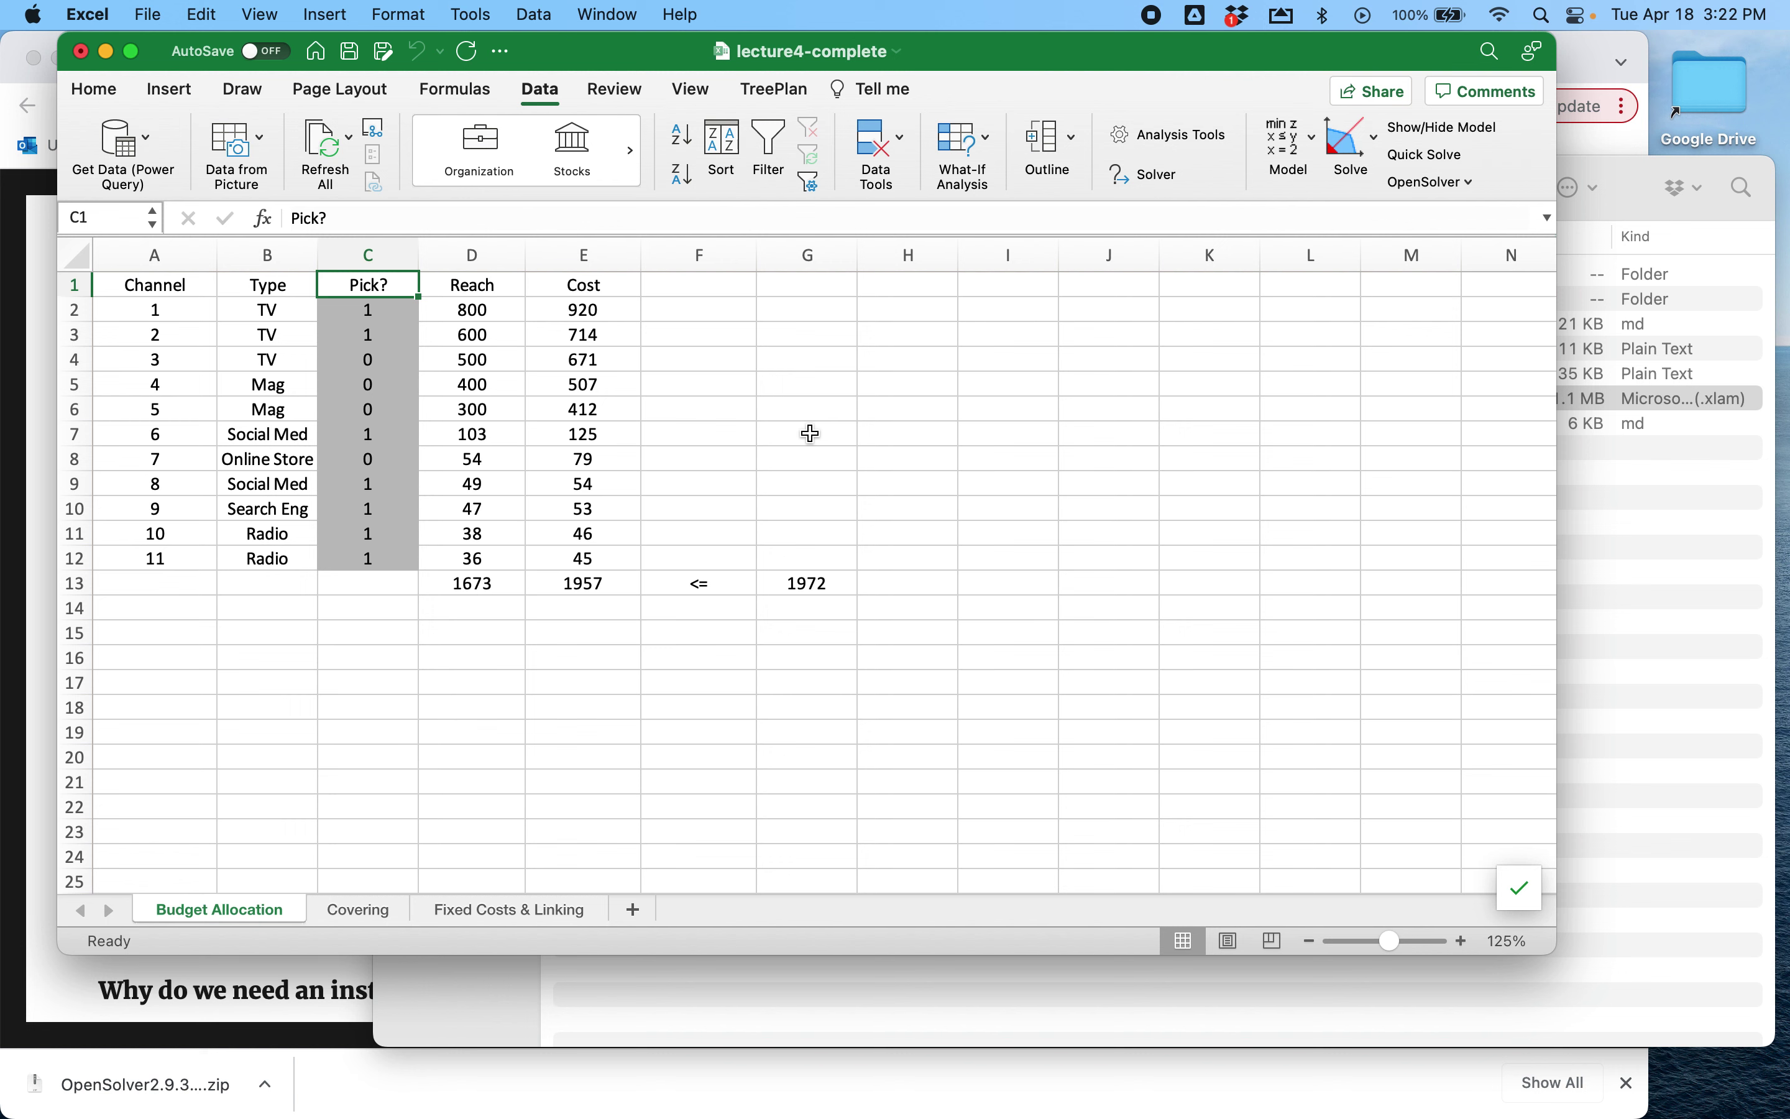
# Show OpenSolver.xlam in the OpenSolver2.9.3_LinearMac folder in Finder and return to the lecture4-complete workbook in Excel
pyautogui.click(1614, 628)
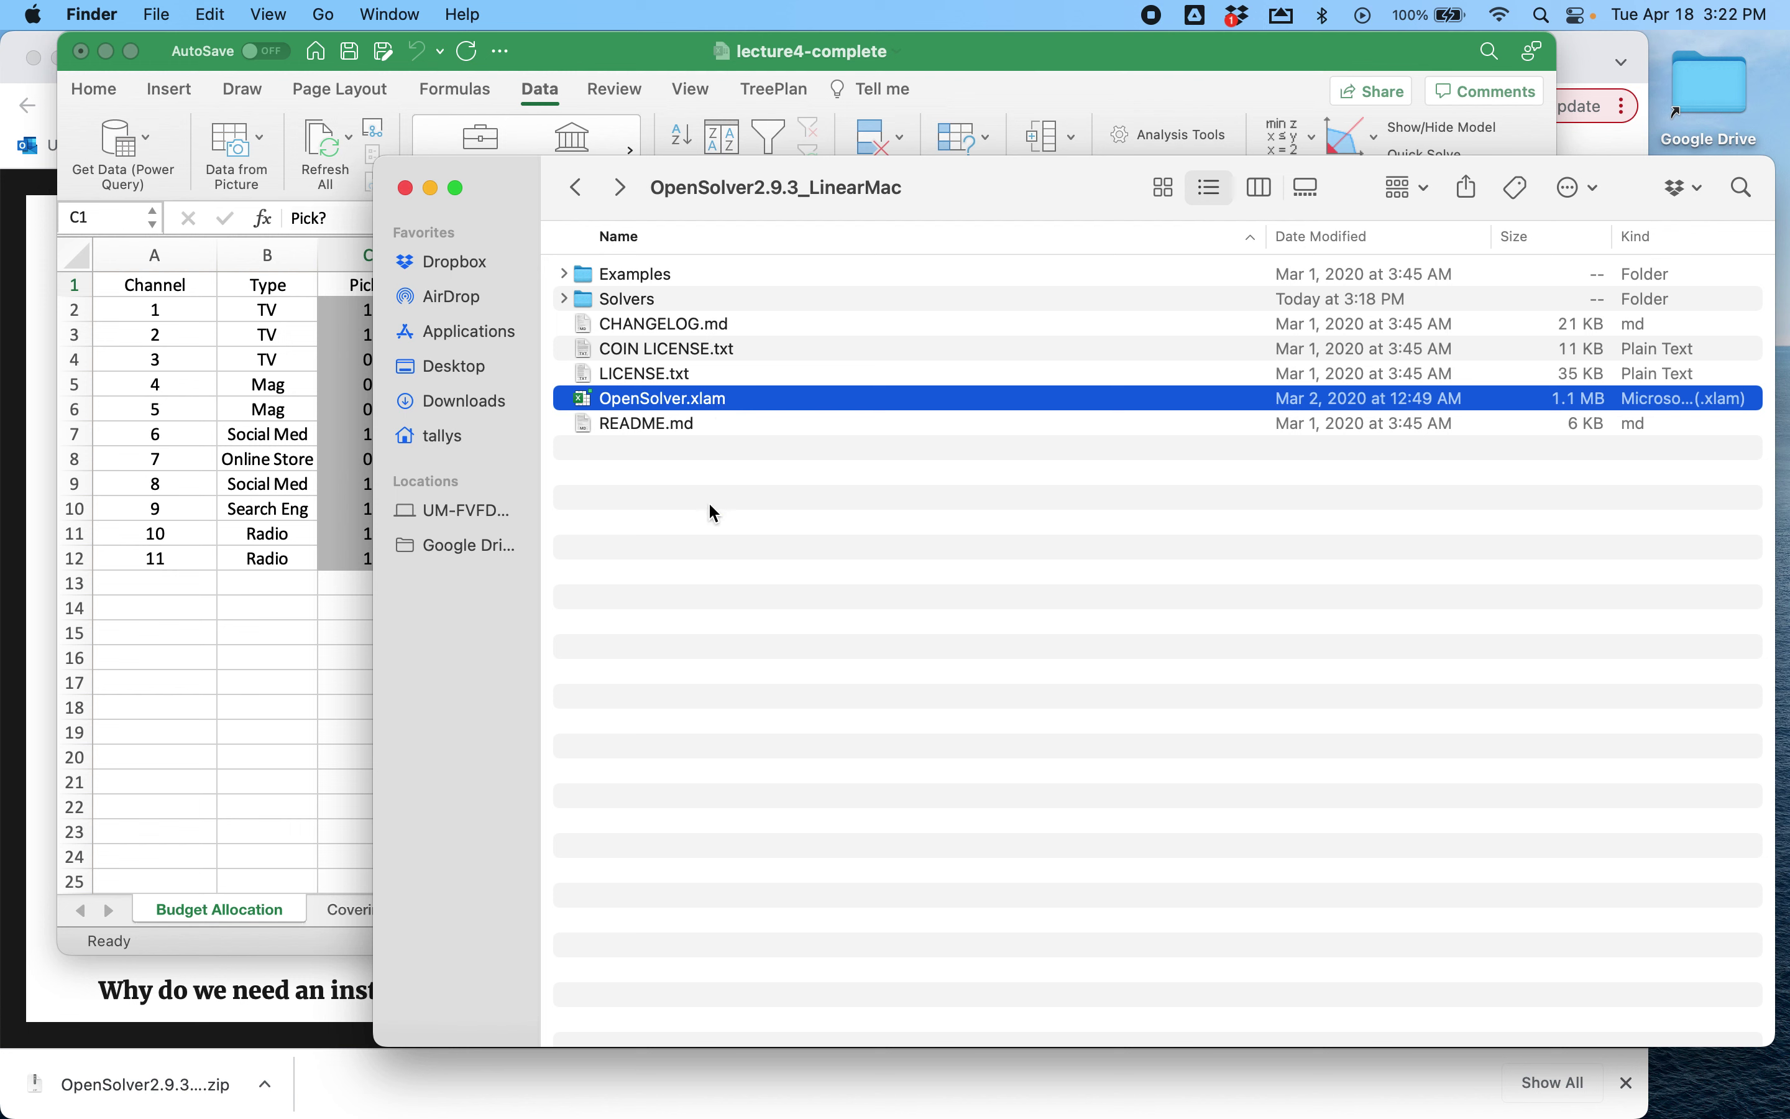
pyautogui.click(278, 682)
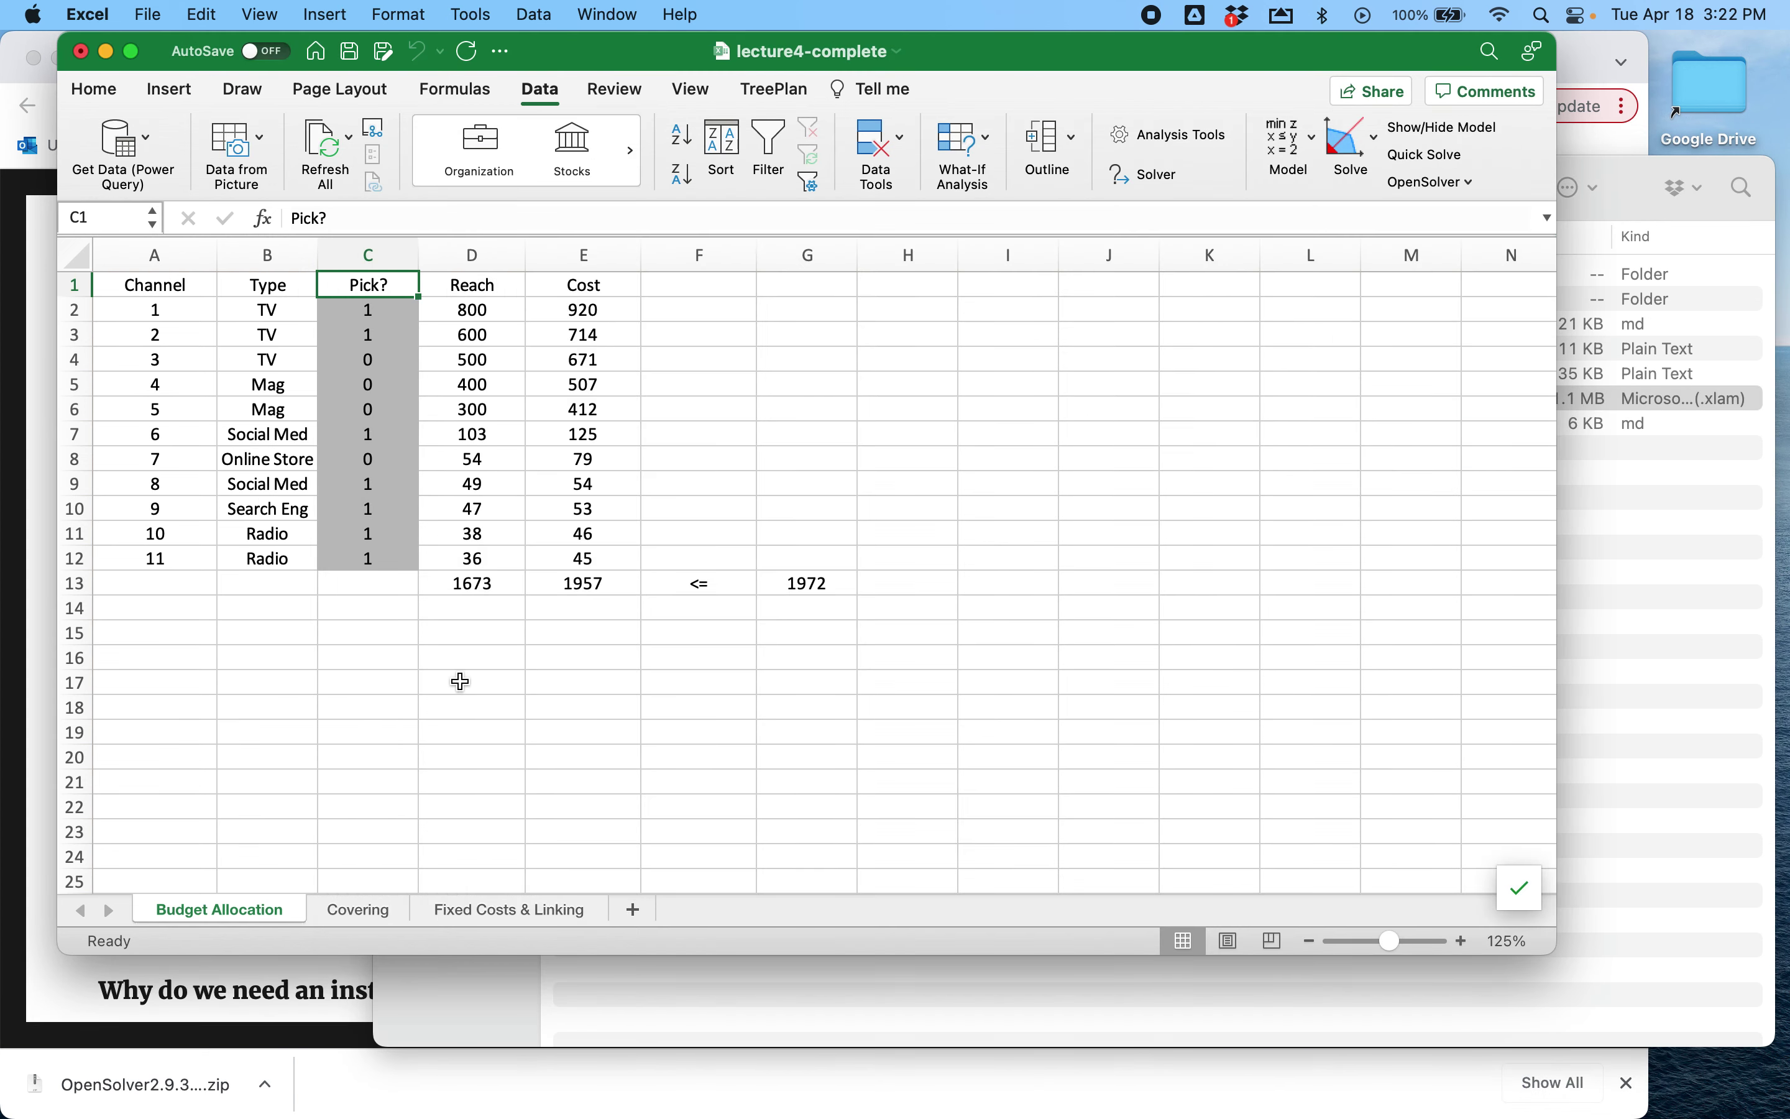